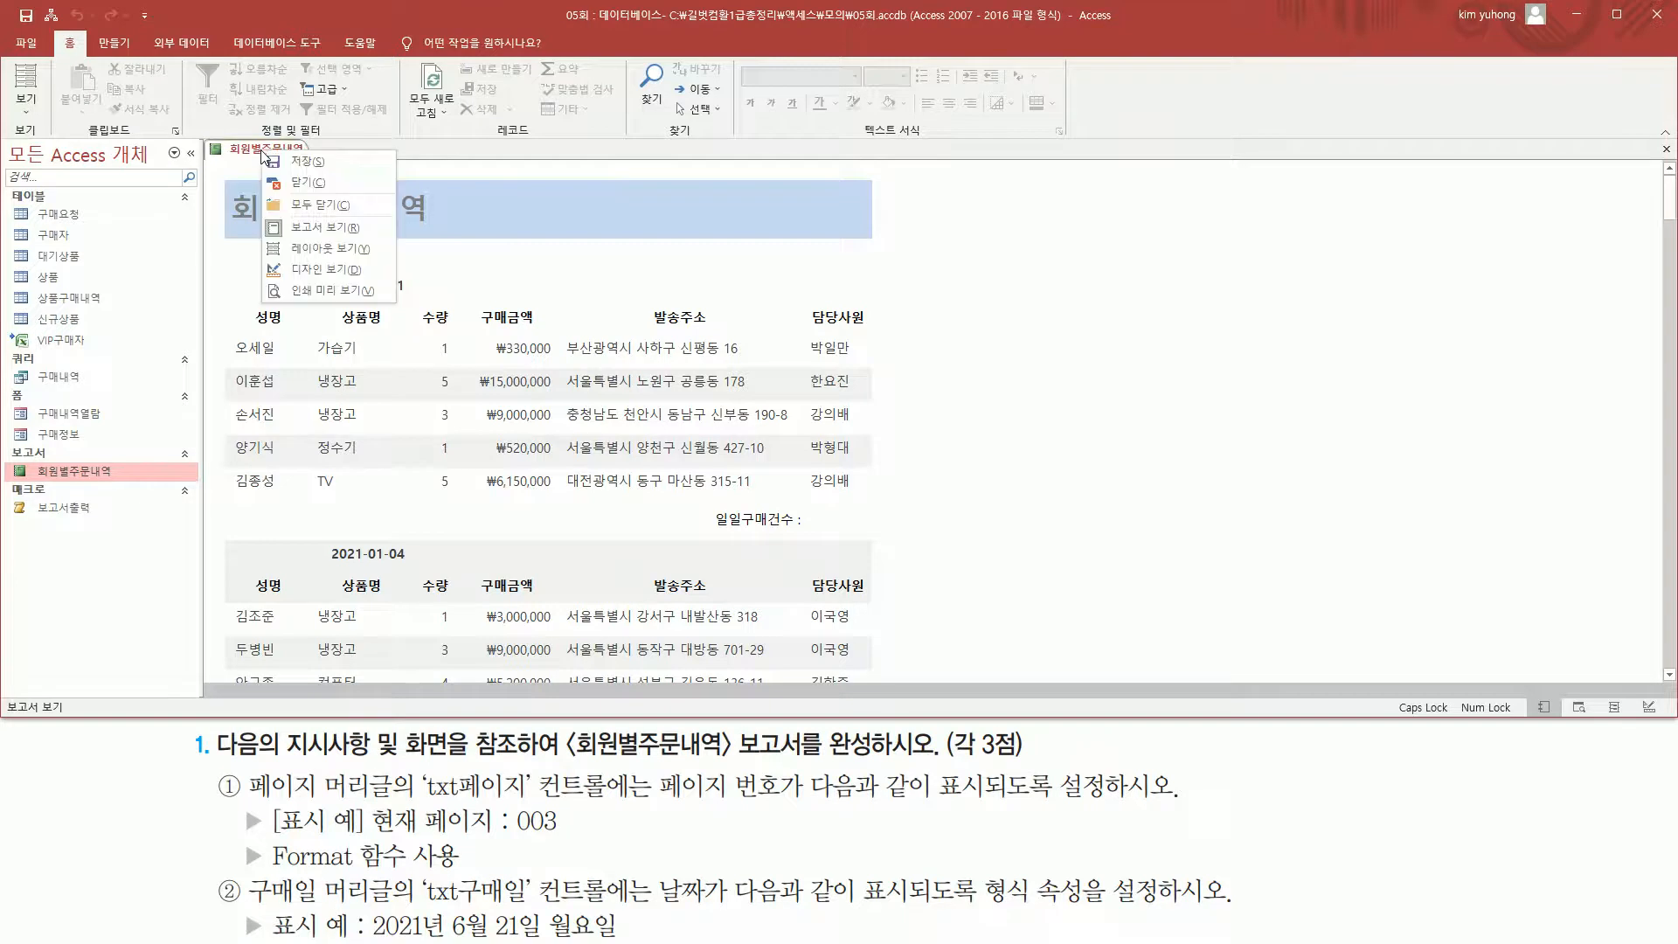
Open the 회원별주문내역 report in Design view and show the properties of the page header's txt페이지 text box.
{"action": "left_click", "coordinate": [332, 269]}
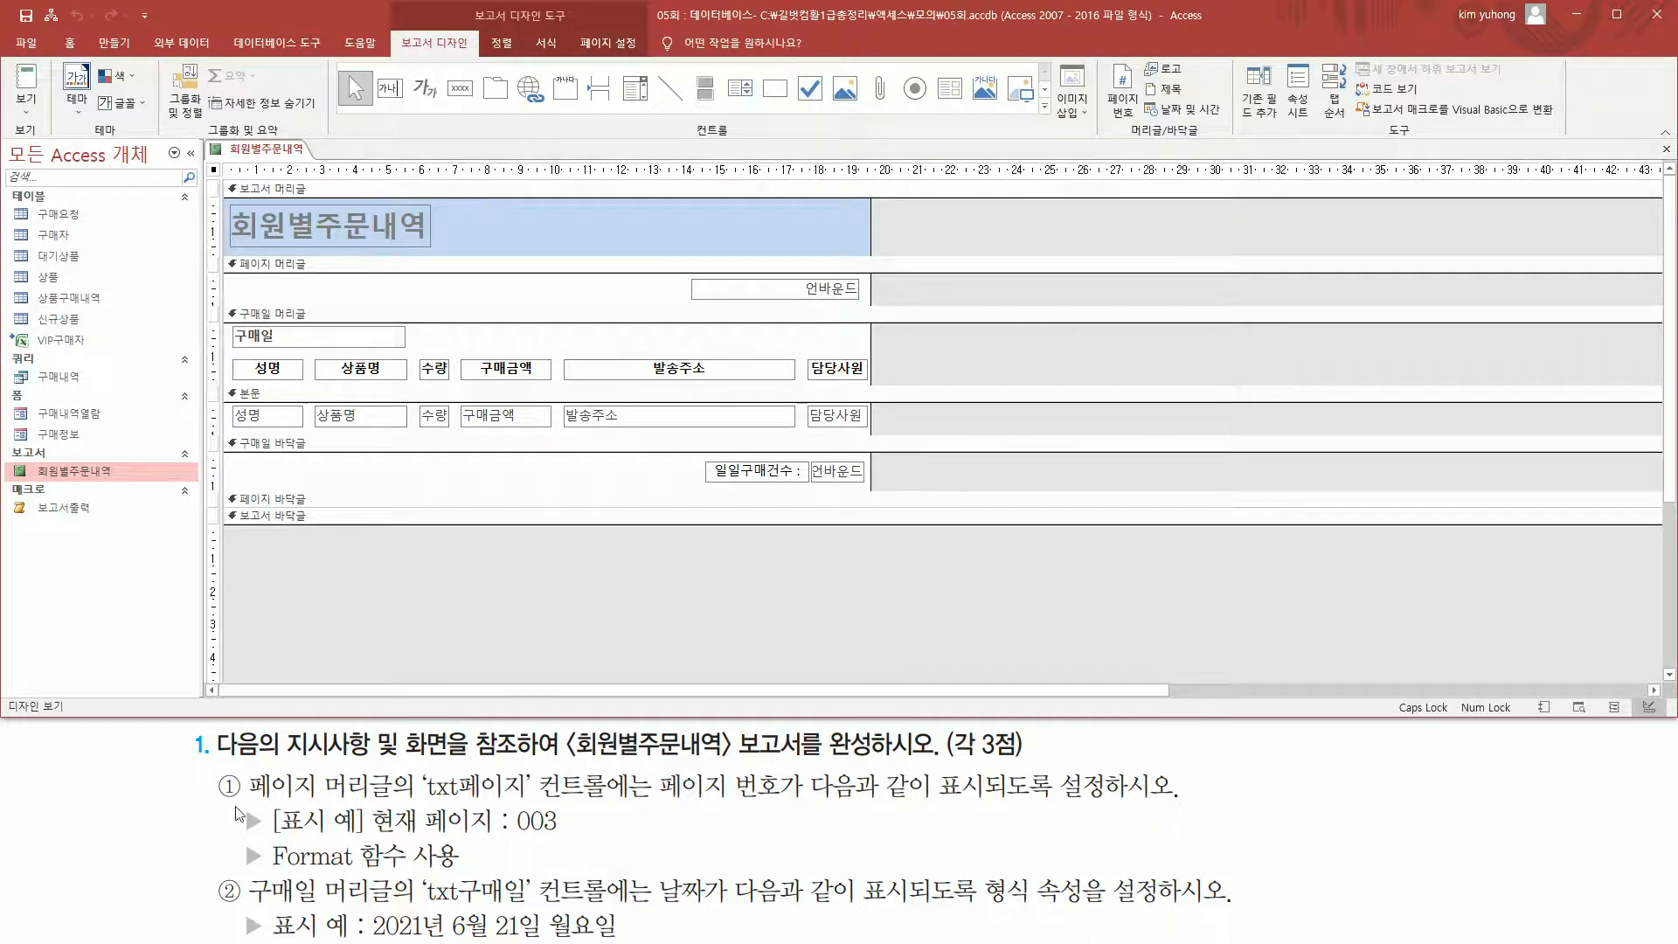
{"action": "mouse_move", "coordinate": [249, 799]}
{"action": "left_mouse_down"}
{"action": "mouse_move", "coordinate": [381, 799]}
{"action": "mouse_move", "coordinate": [388, 768]}
{"action": "mouse_move", "coordinate": [468, 803]}
{"action": "mouse_move", "coordinate": [537, 802]}
{"action": "mouse_move", "coordinate": [545, 763]}
{"action": "mouse_move", "coordinate": [528, 808]}
{"action": "mouse_move", "coordinate": [624, 802]}
{"action": "left_mouse_up"}
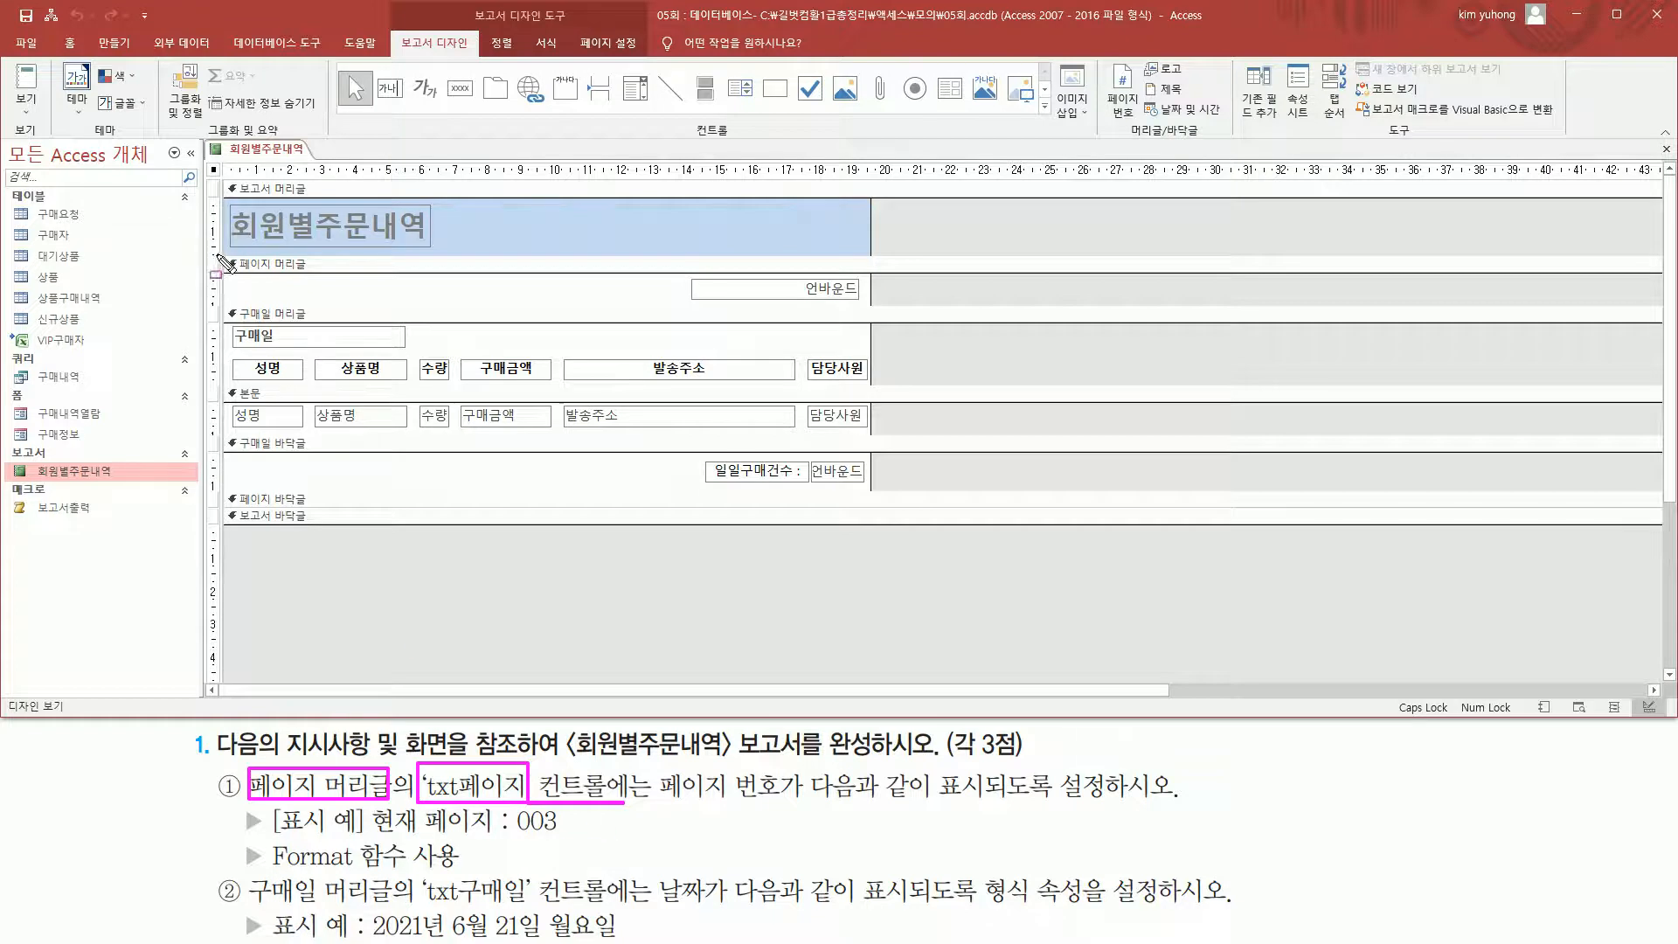
{"action": "left_click_drag", "start_coordinate": [219, 254], "coordinate": [872, 308]}
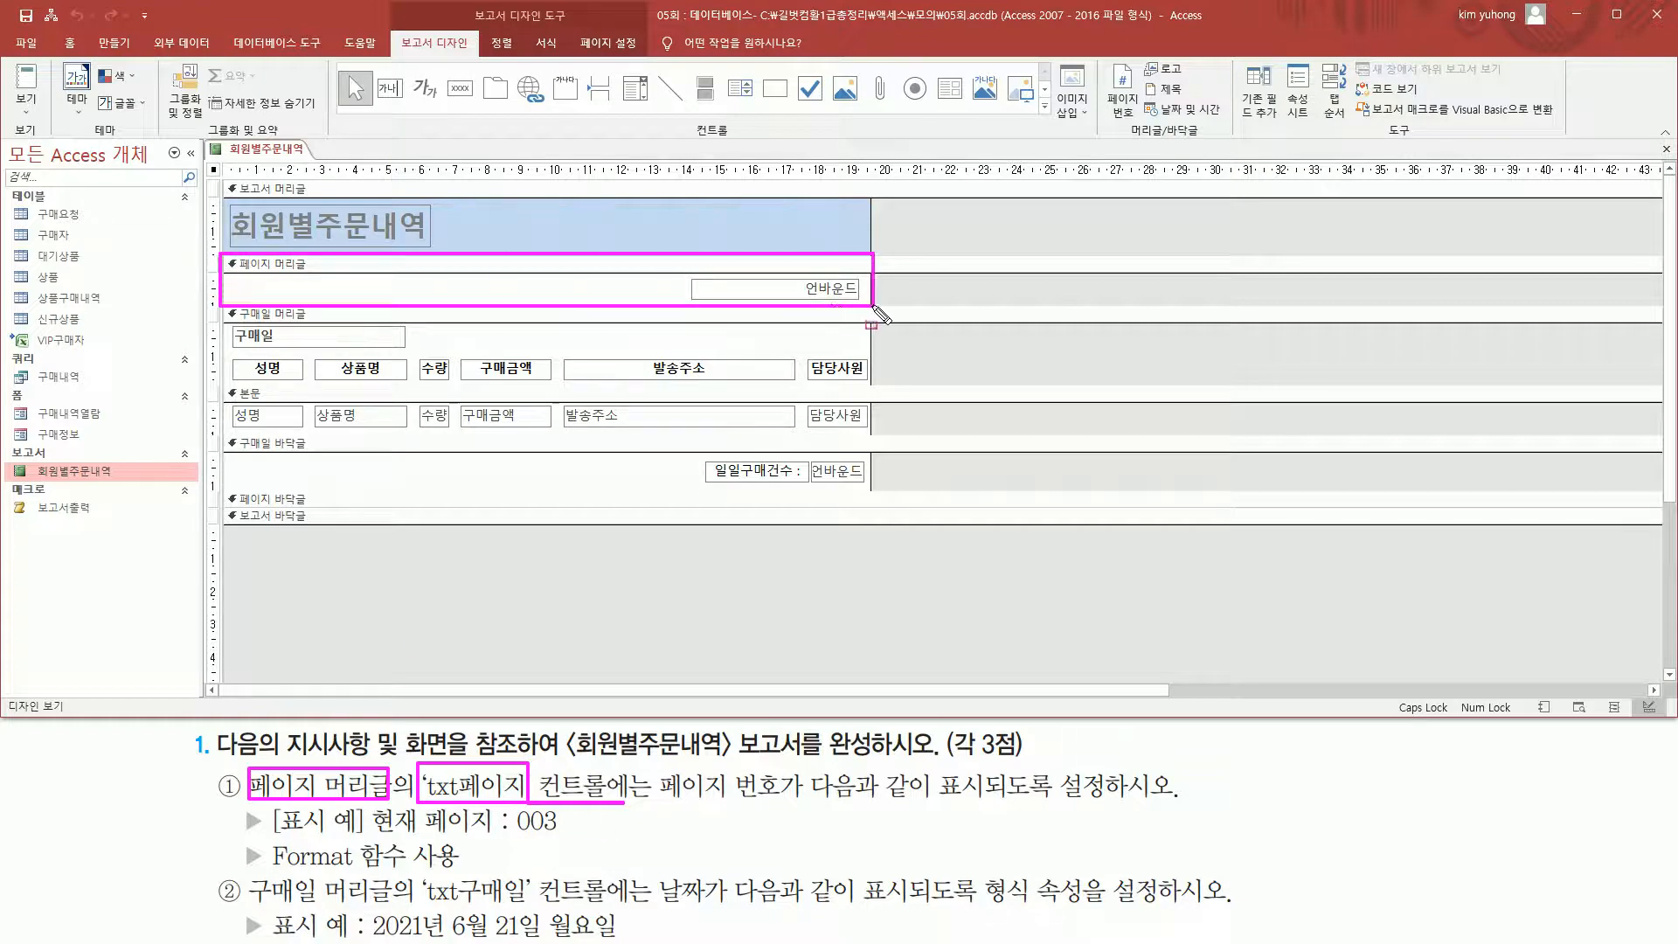
{"action": "left_click_drag", "start_coordinate": [700, 281], "coordinate": [844, 299]}
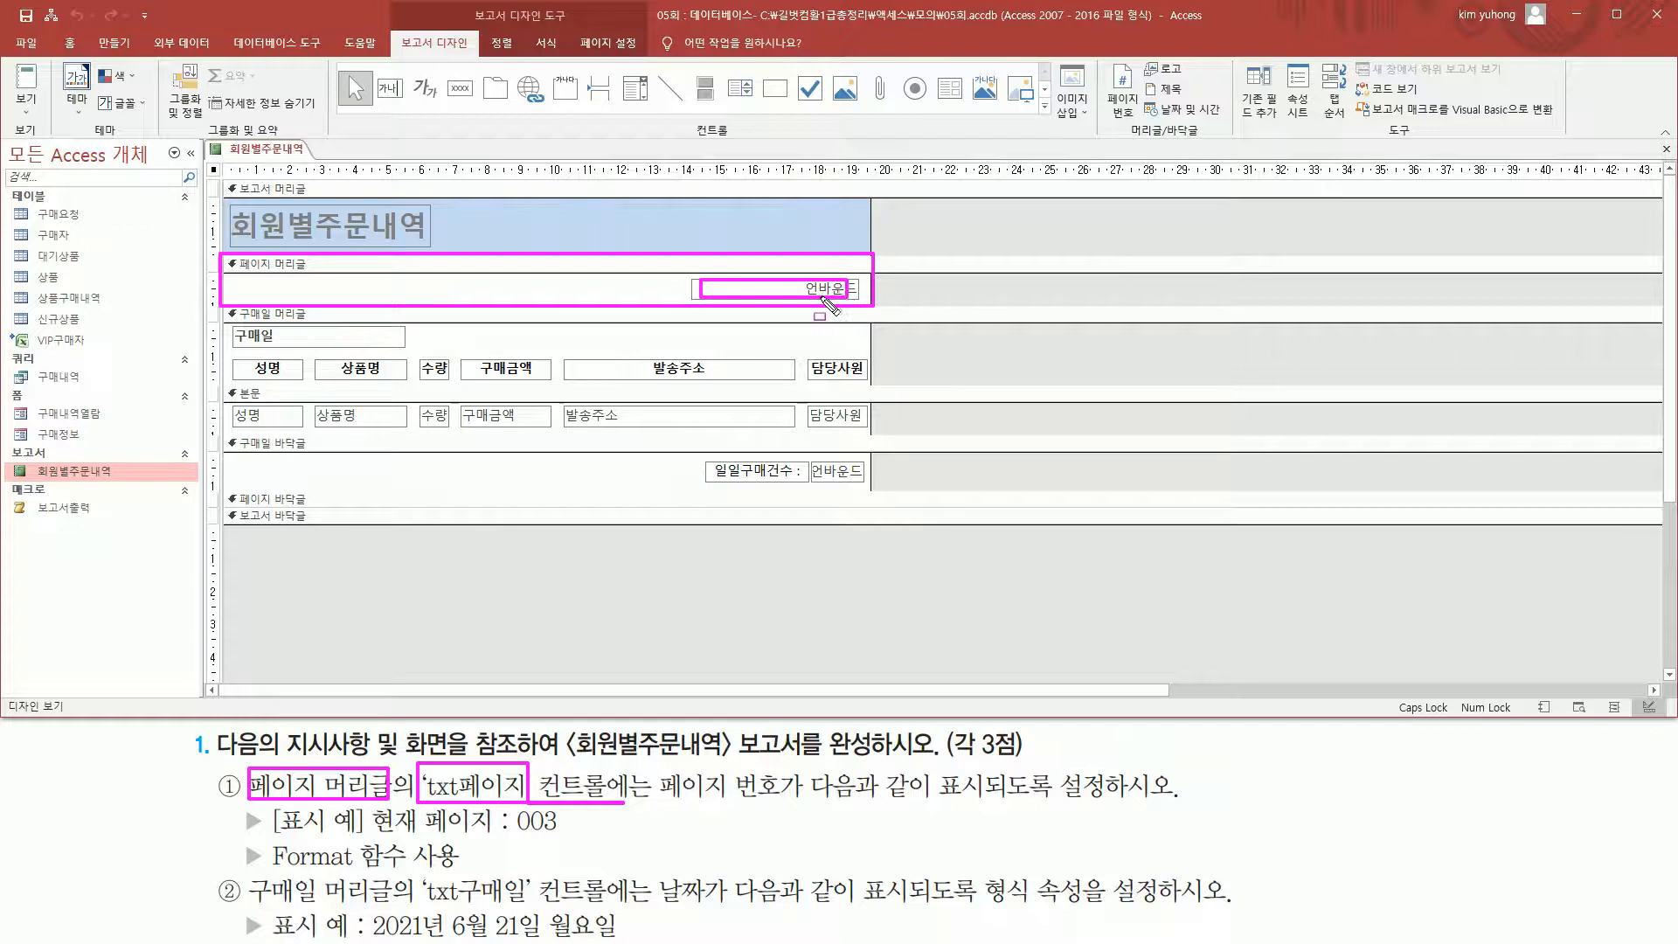
{"action": "key", "text": "Escape"}
{"action": "left_click", "coordinate": [797, 289]}
{"action": "double_click", "coordinate": [797, 279]}
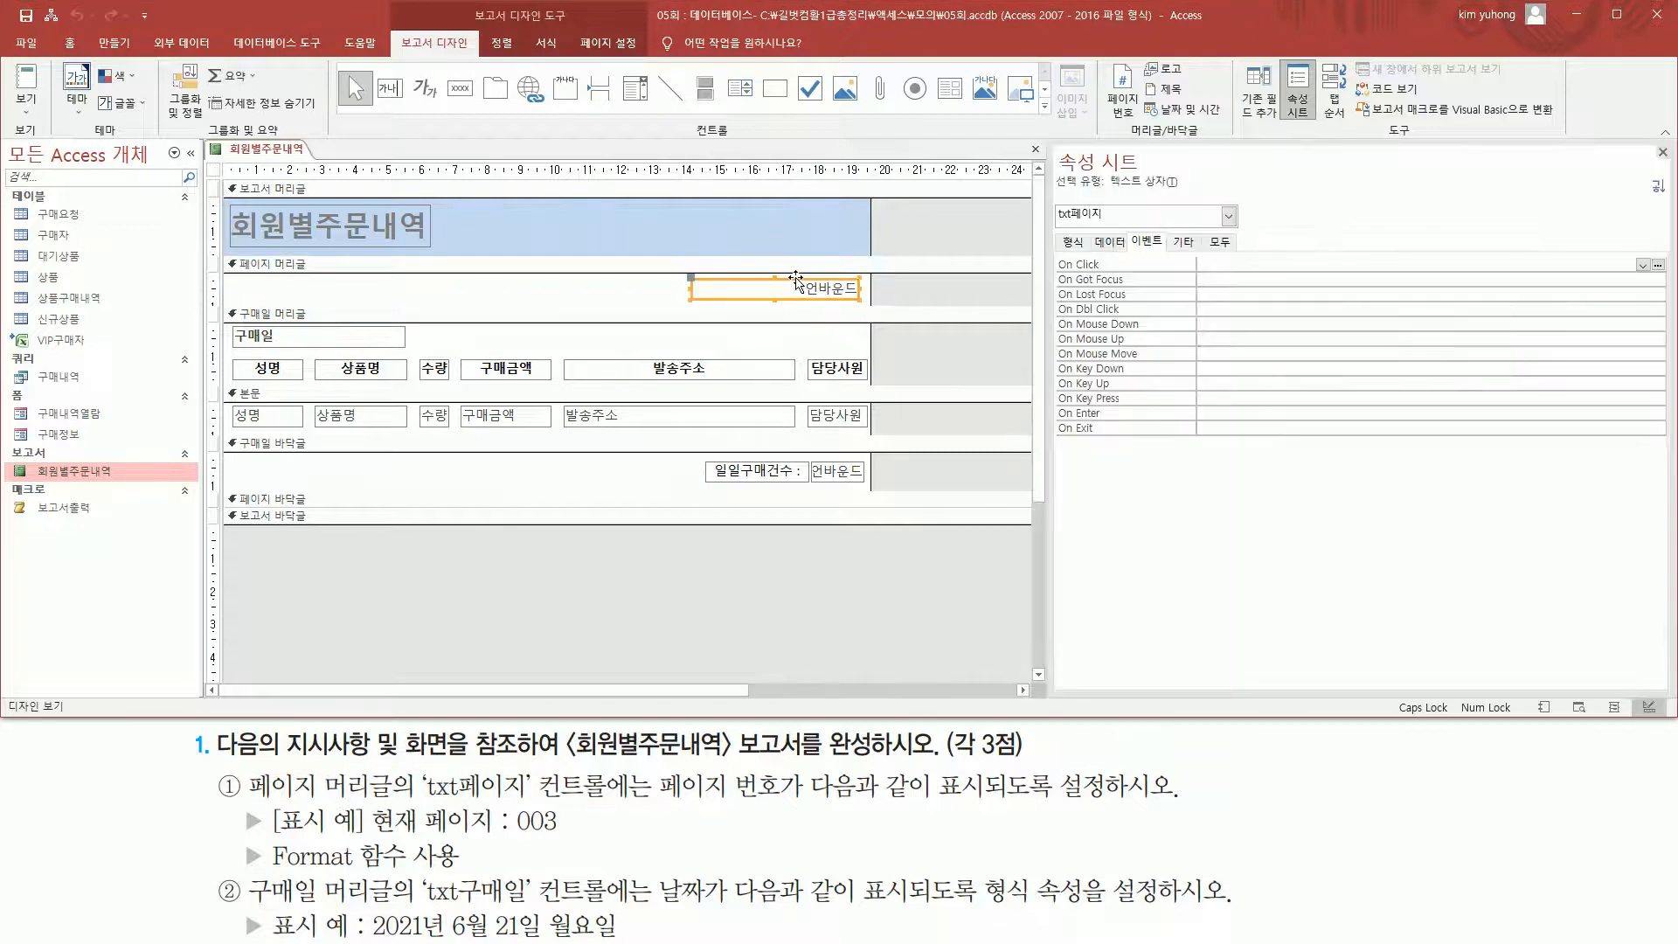
{"action": "mouse_move", "coordinate": [1053, 197]}
{"action": "left_mouse_down"}
{"action": "mouse_move", "coordinate": [1108, 240]}
{"action": "mouse_move", "coordinate": [1125, 225]}
{"action": "left_mouse_up"}
{"action": "left_click_drag", "start_coordinate": [661, 799], "coordinate": [1179, 798]}
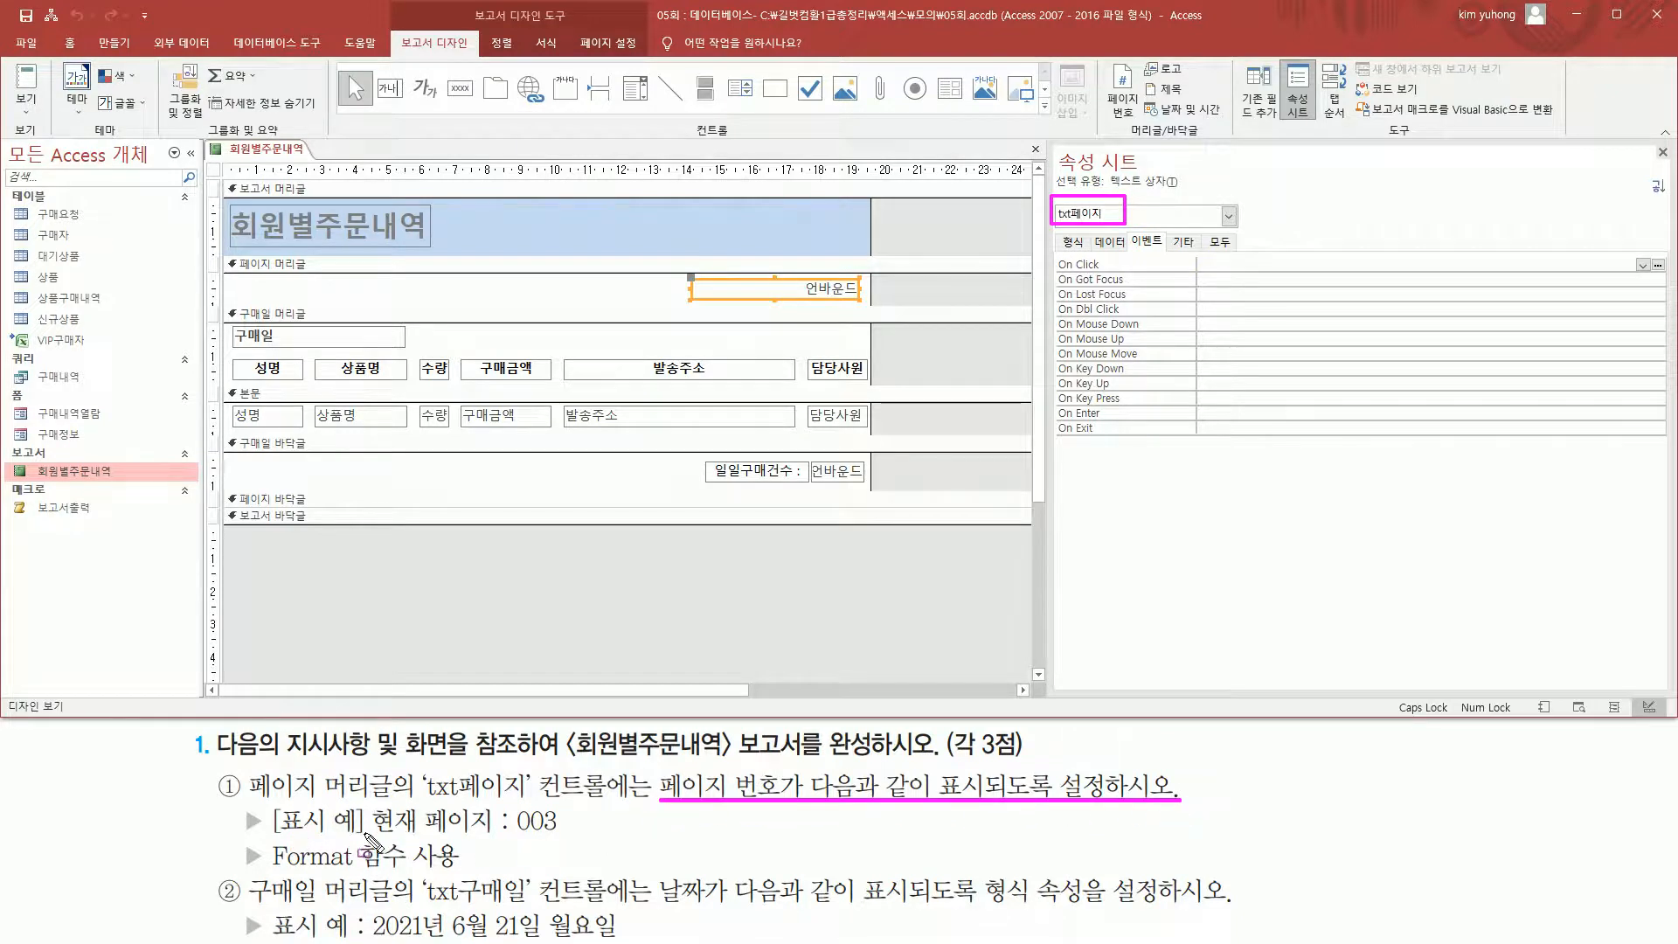
{"action": "left_click_drag", "start_coordinate": [365, 833], "coordinate": [558, 833]}
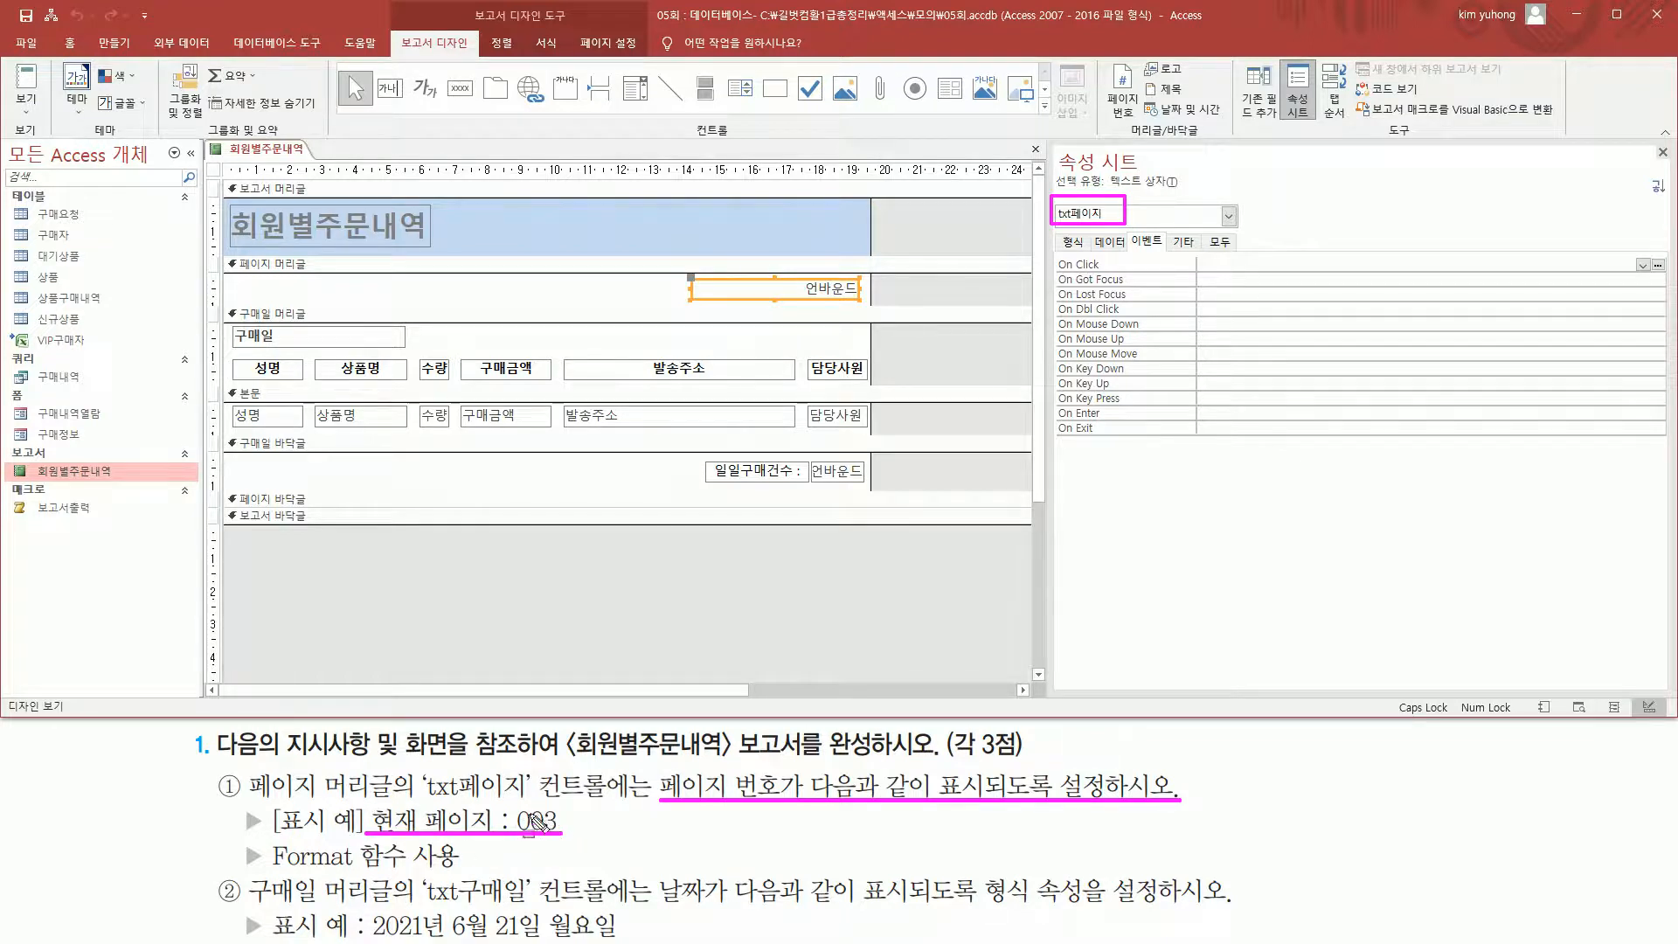
{"action": "left_click_drag", "start_coordinate": [268, 868], "coordinate": [456, 868]}
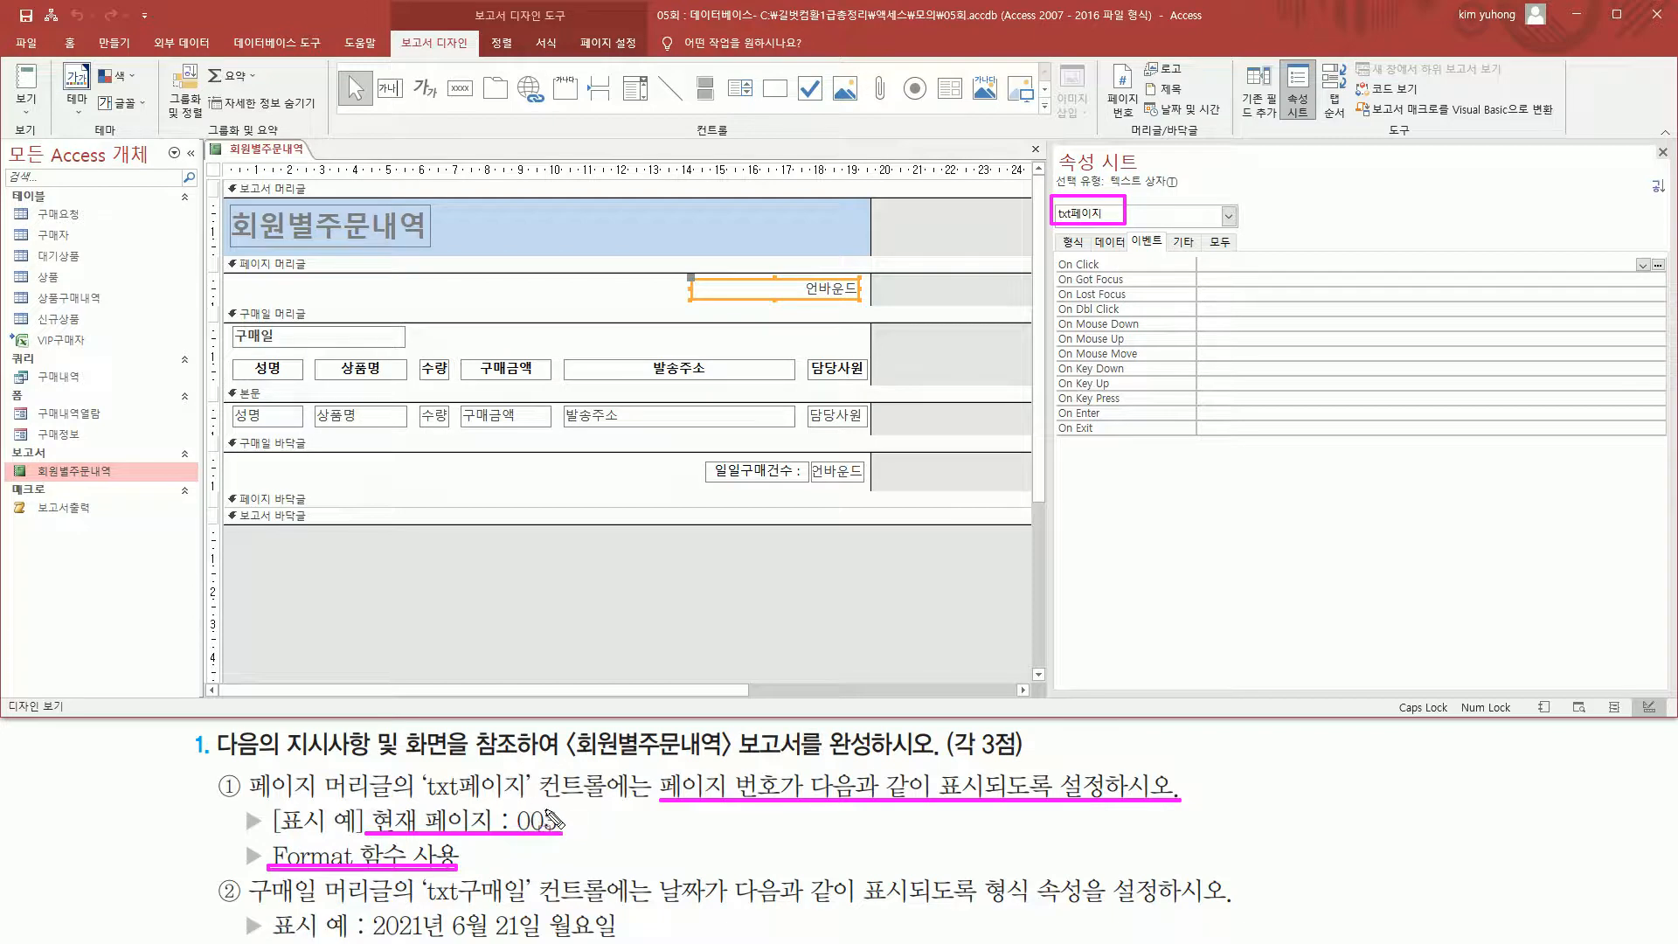
{"action": "left_click_drag", "start_coordinate": [515, 803], "coordinate": [560, 832]}
{"action": "mouse_move", "coordinate": [366, 793]}
{"action": "left_mouse_down"}
{"action": "mouse_move", "coordinate": [411, 828]}
{"action": "mouse_move", "coordinate": [514, 833]}
{"action": "left_mouse_up"}
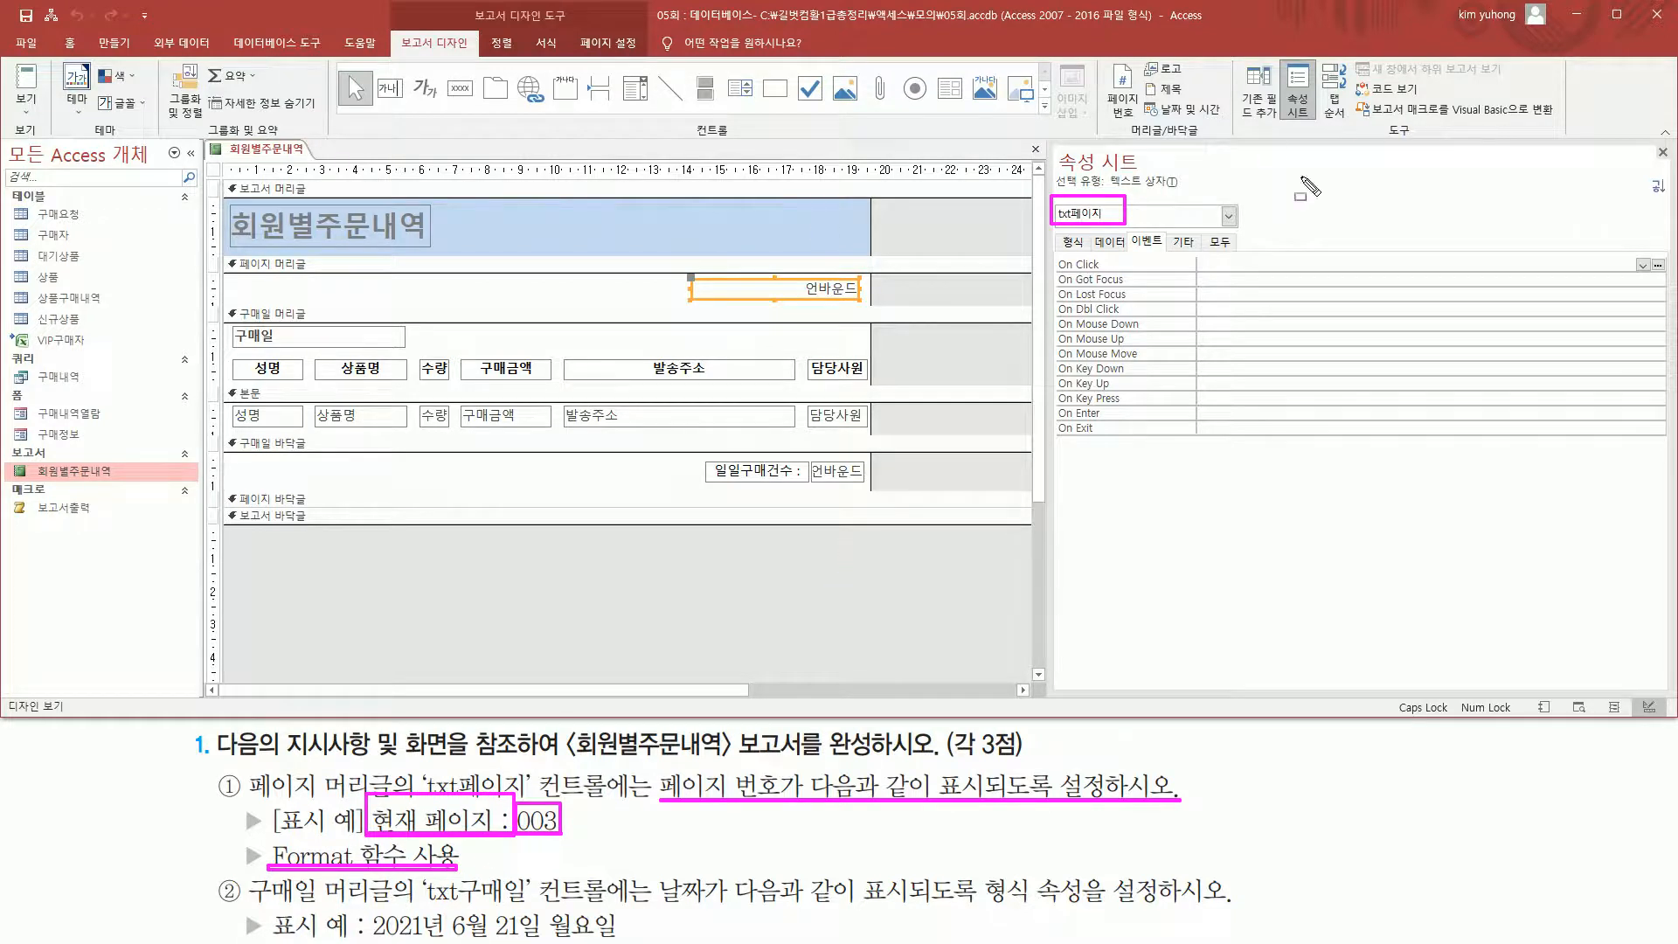
{"action": "left_click_drag", "start_coordinate": [1094, 229], "coordinate": [1363, 291]}
{"action": "key", "text": "Escape"}
Enter =Format( [PAGE] , "현재 페이지 : 000") as the control source of the txt페이지 text box.
{"action": "left_click", "coordinate": [1110, 242]}
{"action": "key", "text": "Escape"}
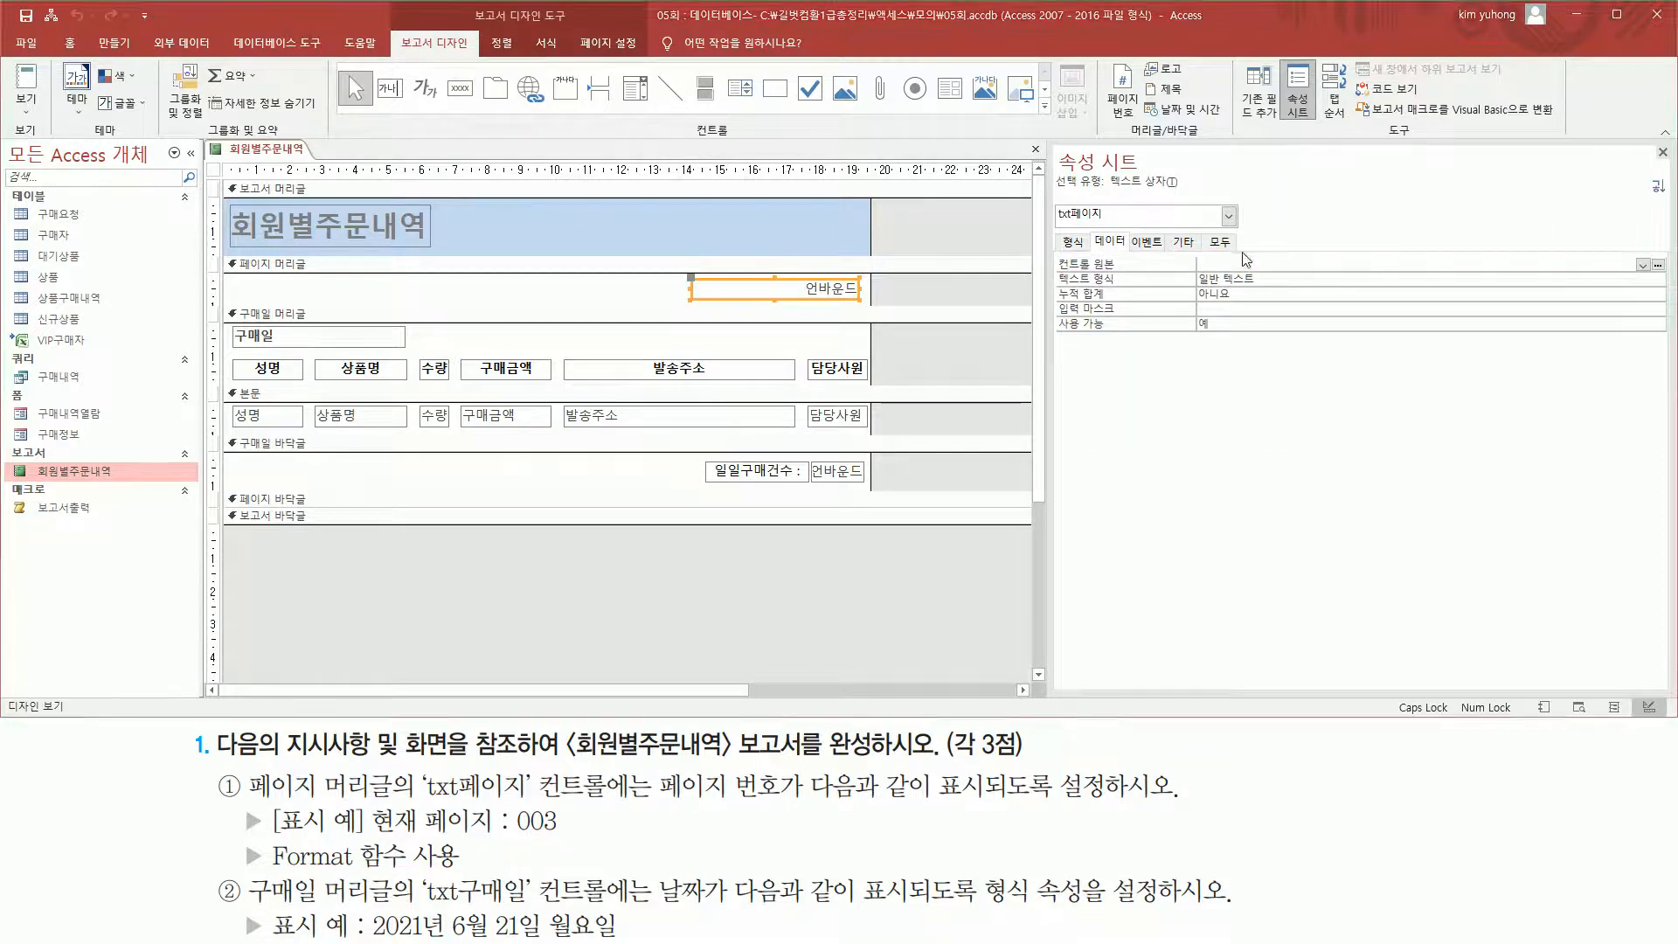
{"action": "left_click", "coordinate": [1285, 265]}
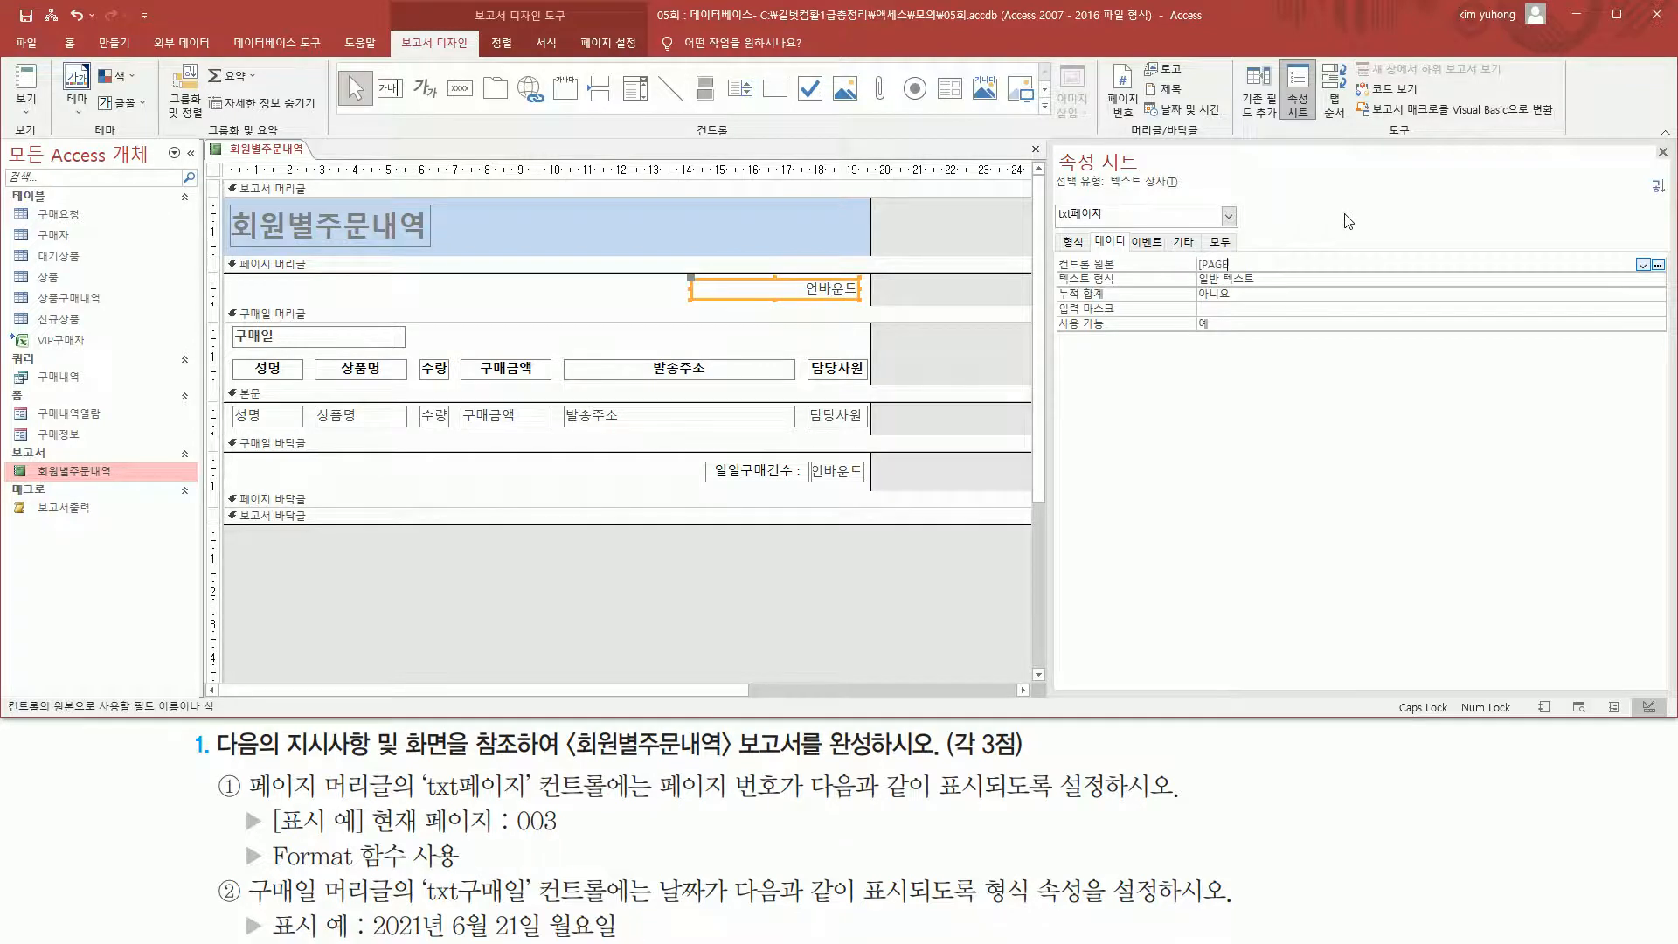
{"action": "key", "text": "shift+Home"}
{"action": "key", "text": "BackSpace"}
{"action": "key", "text": "Caps_Lock"}
{"action": "type", "text": "=format("}
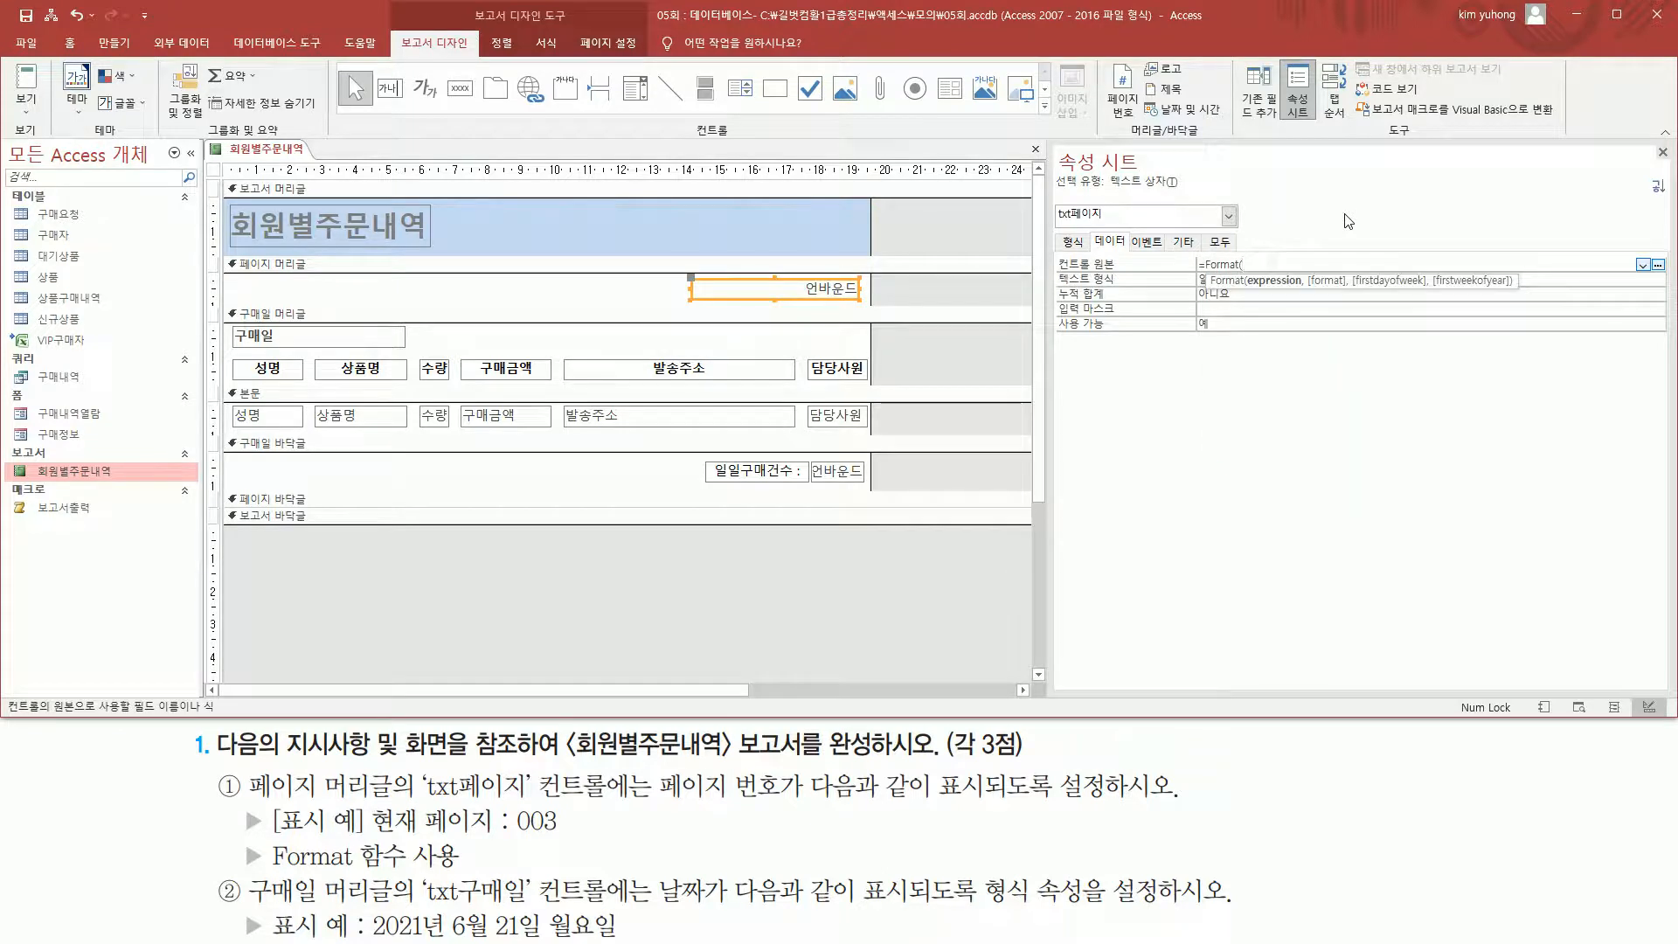
{"action": "type", "text": " [PAGE"}
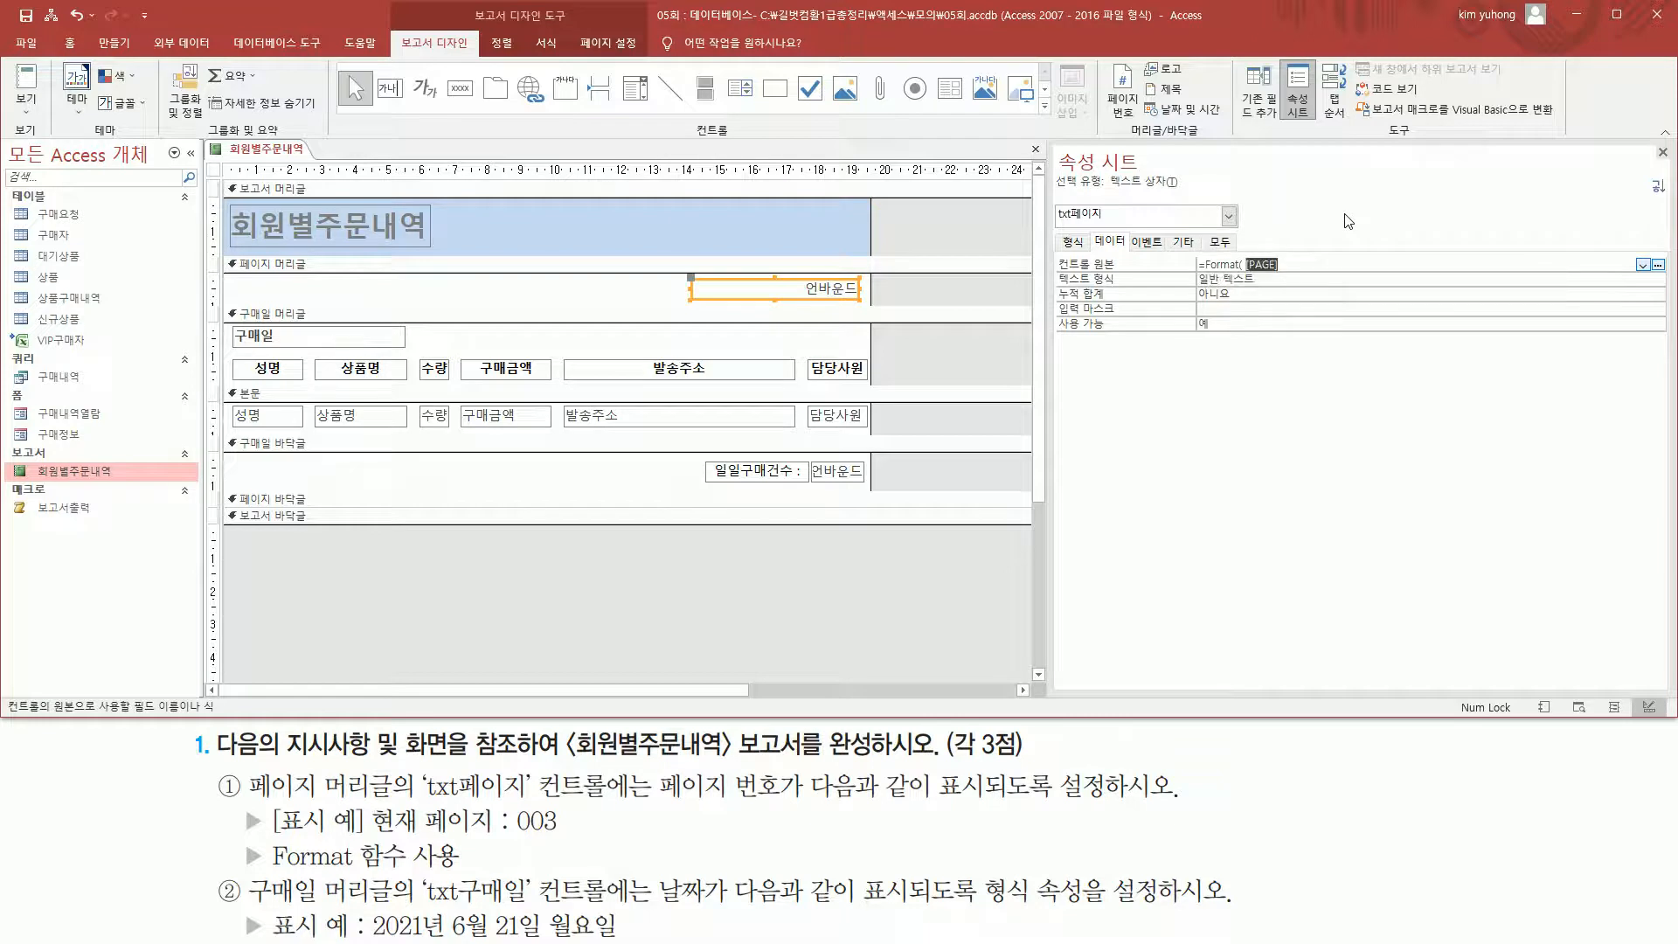
{"action": "key", "text": "Right"}
{"action": "type", "text": ", "}
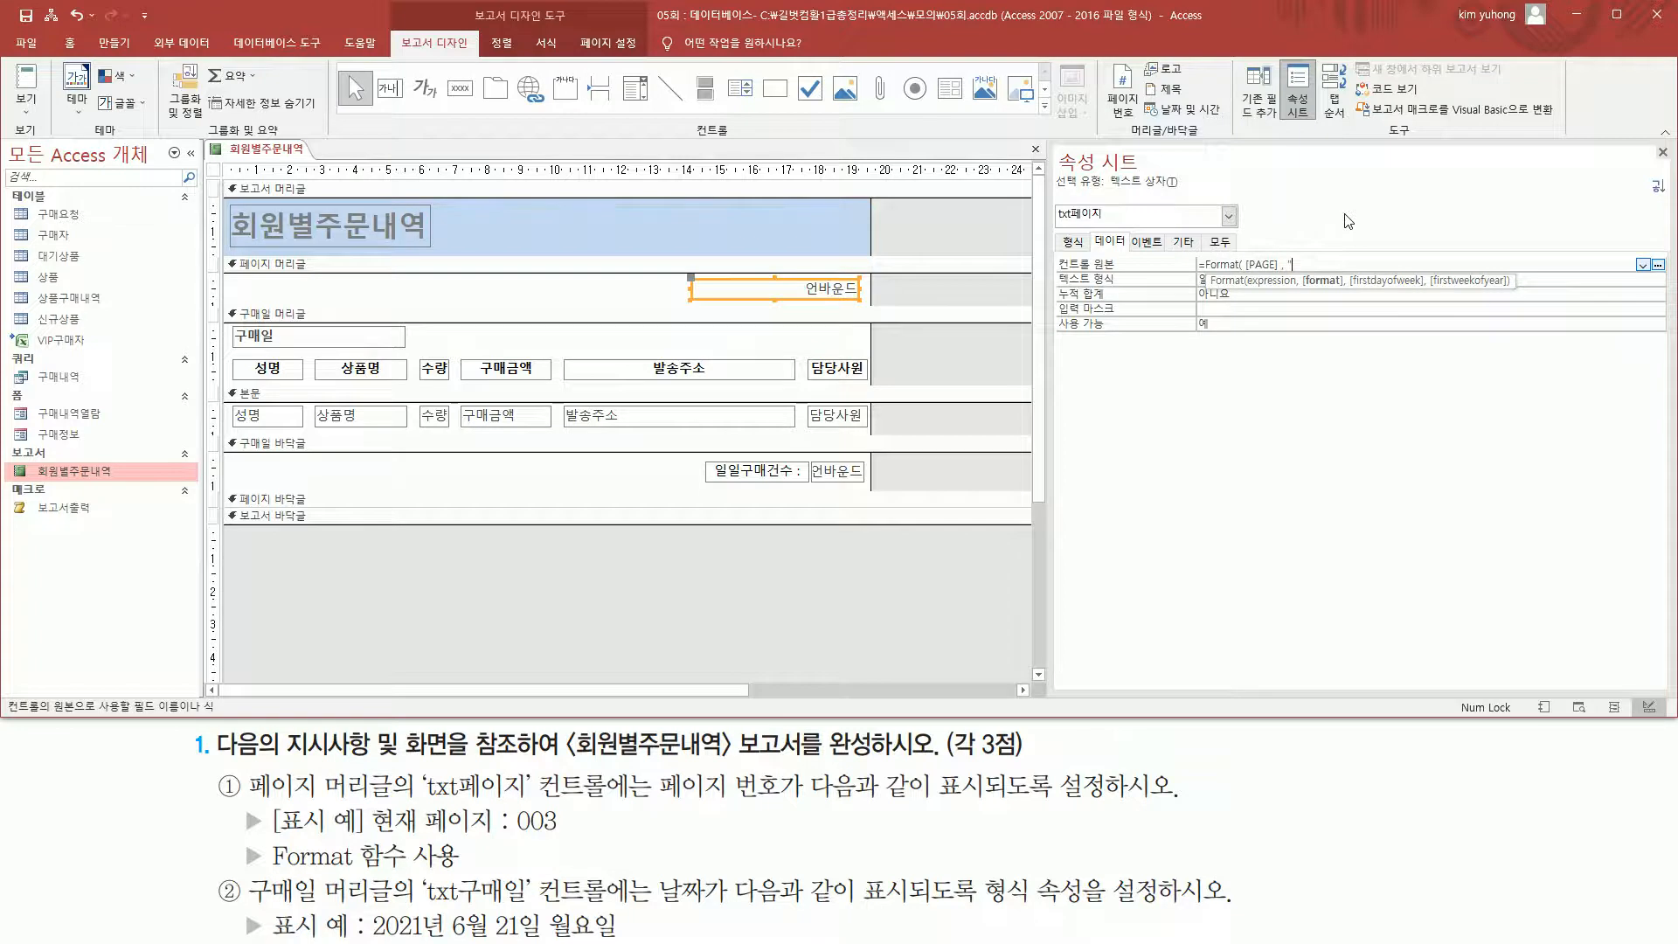
{"action": "type", "text": "\"현재 페이지"}
{"action": "type", "text": ": 000\")"}
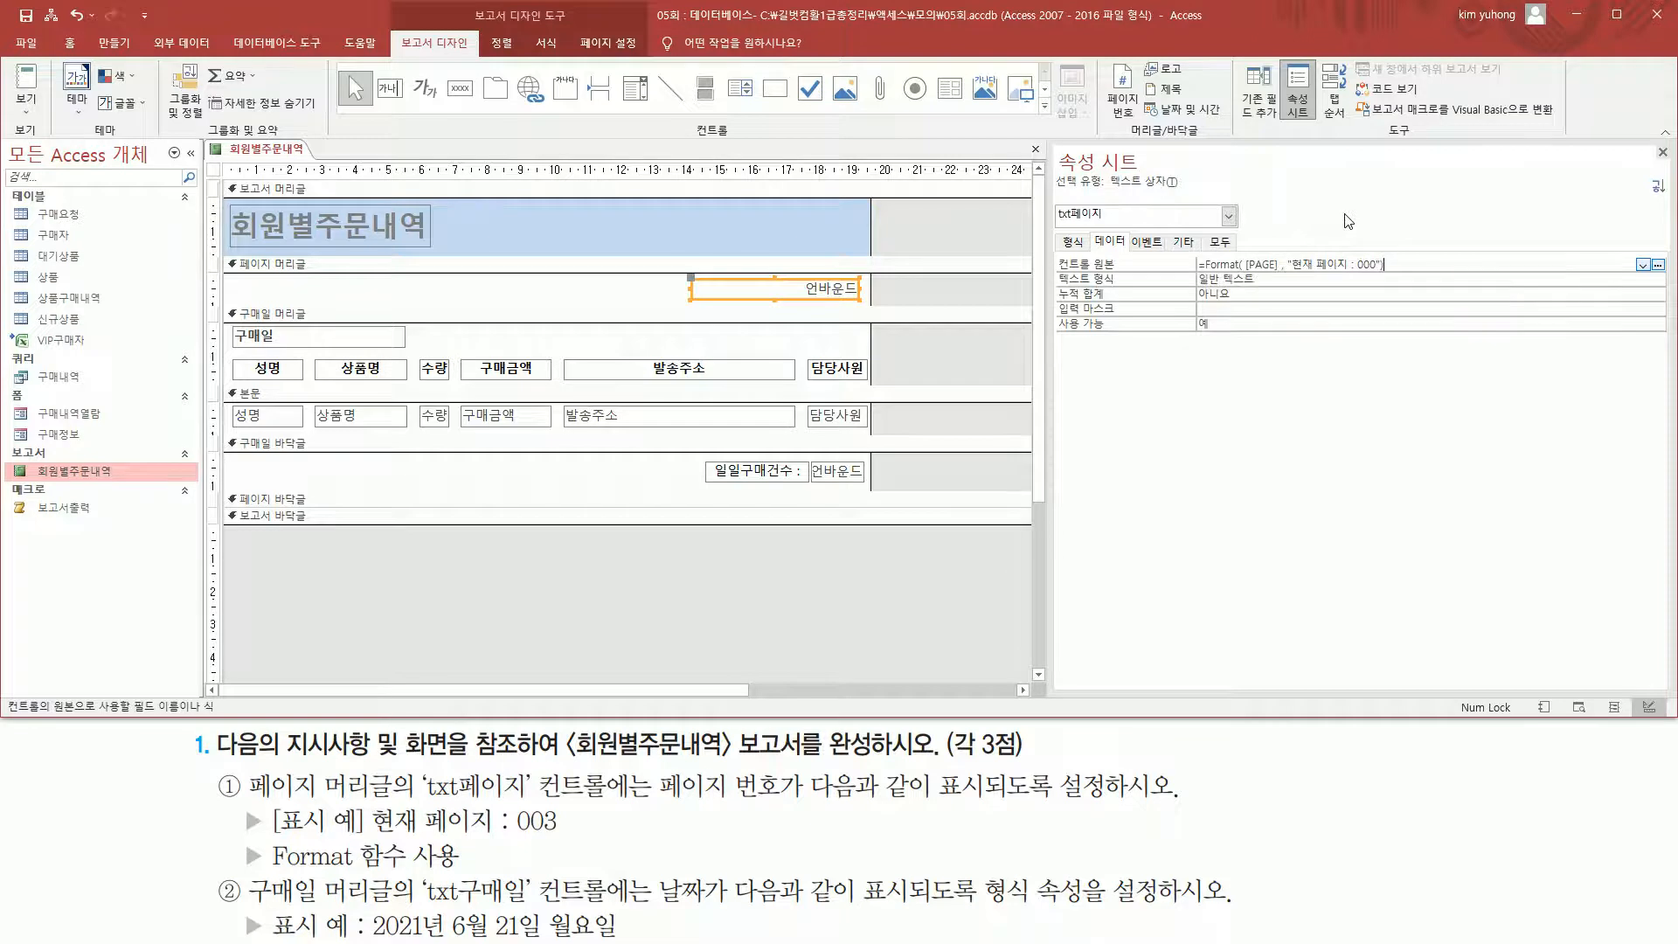
Copy the whole control source expression of txt페이지 into a sticky note.
{"action": "left_click_drag", "start_coordinate": [1406, 262], "coordinate": [912, 264]}
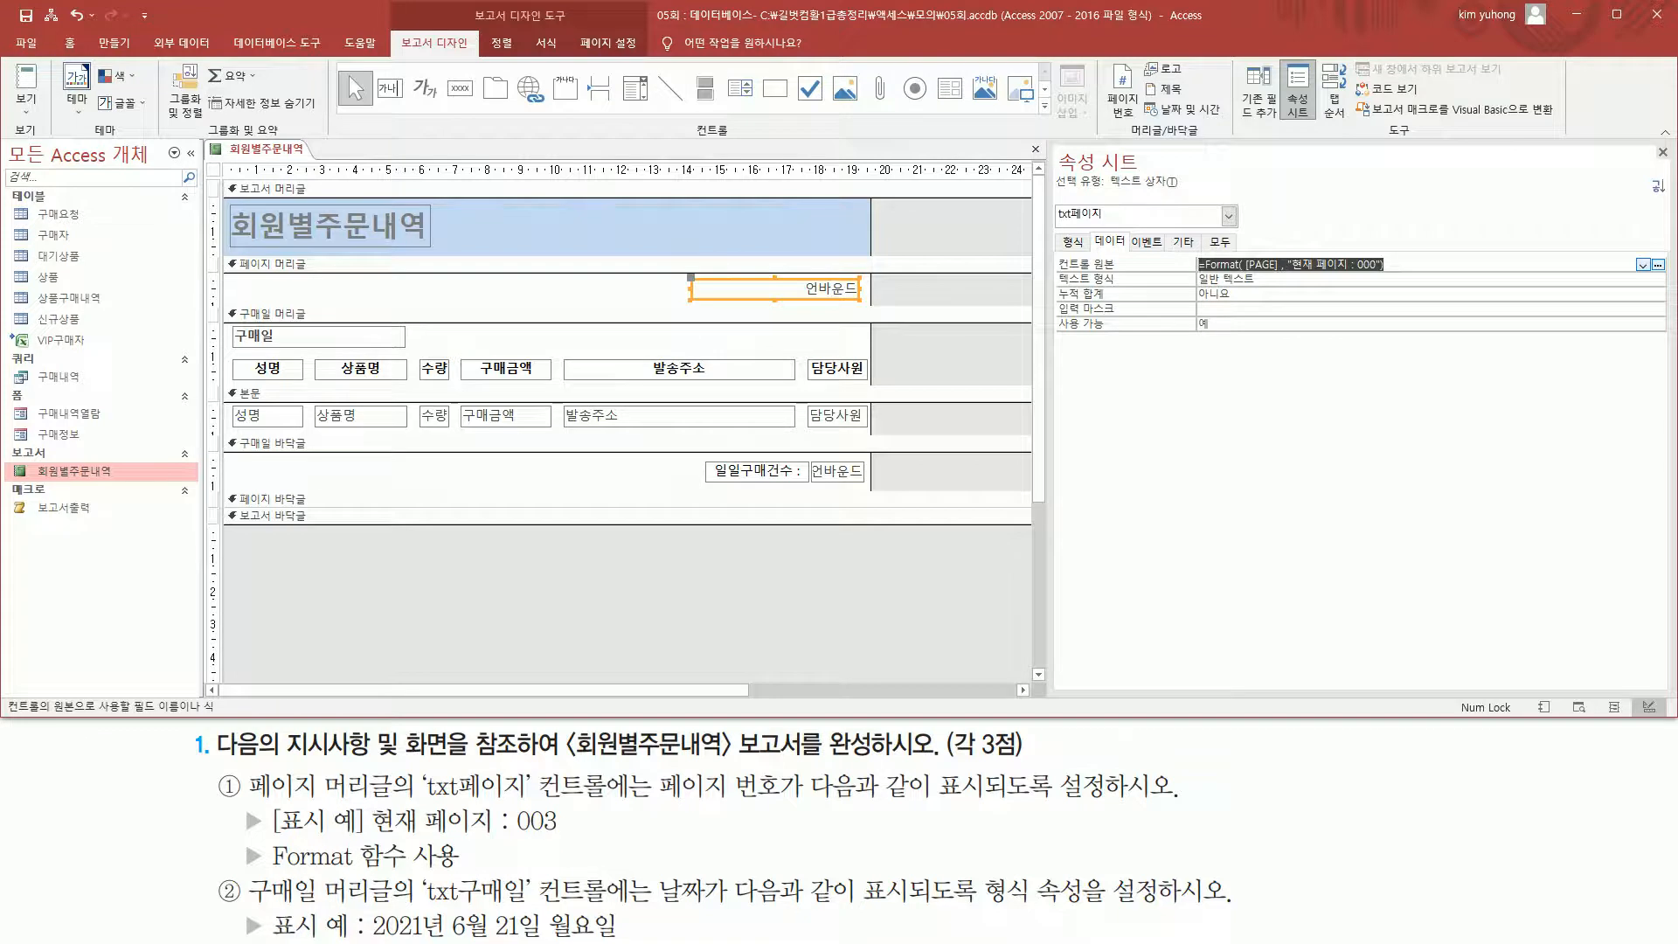
{"action": "type", "text": "=Format( [PAGE] , \"현재 페이지 : 000\")"}
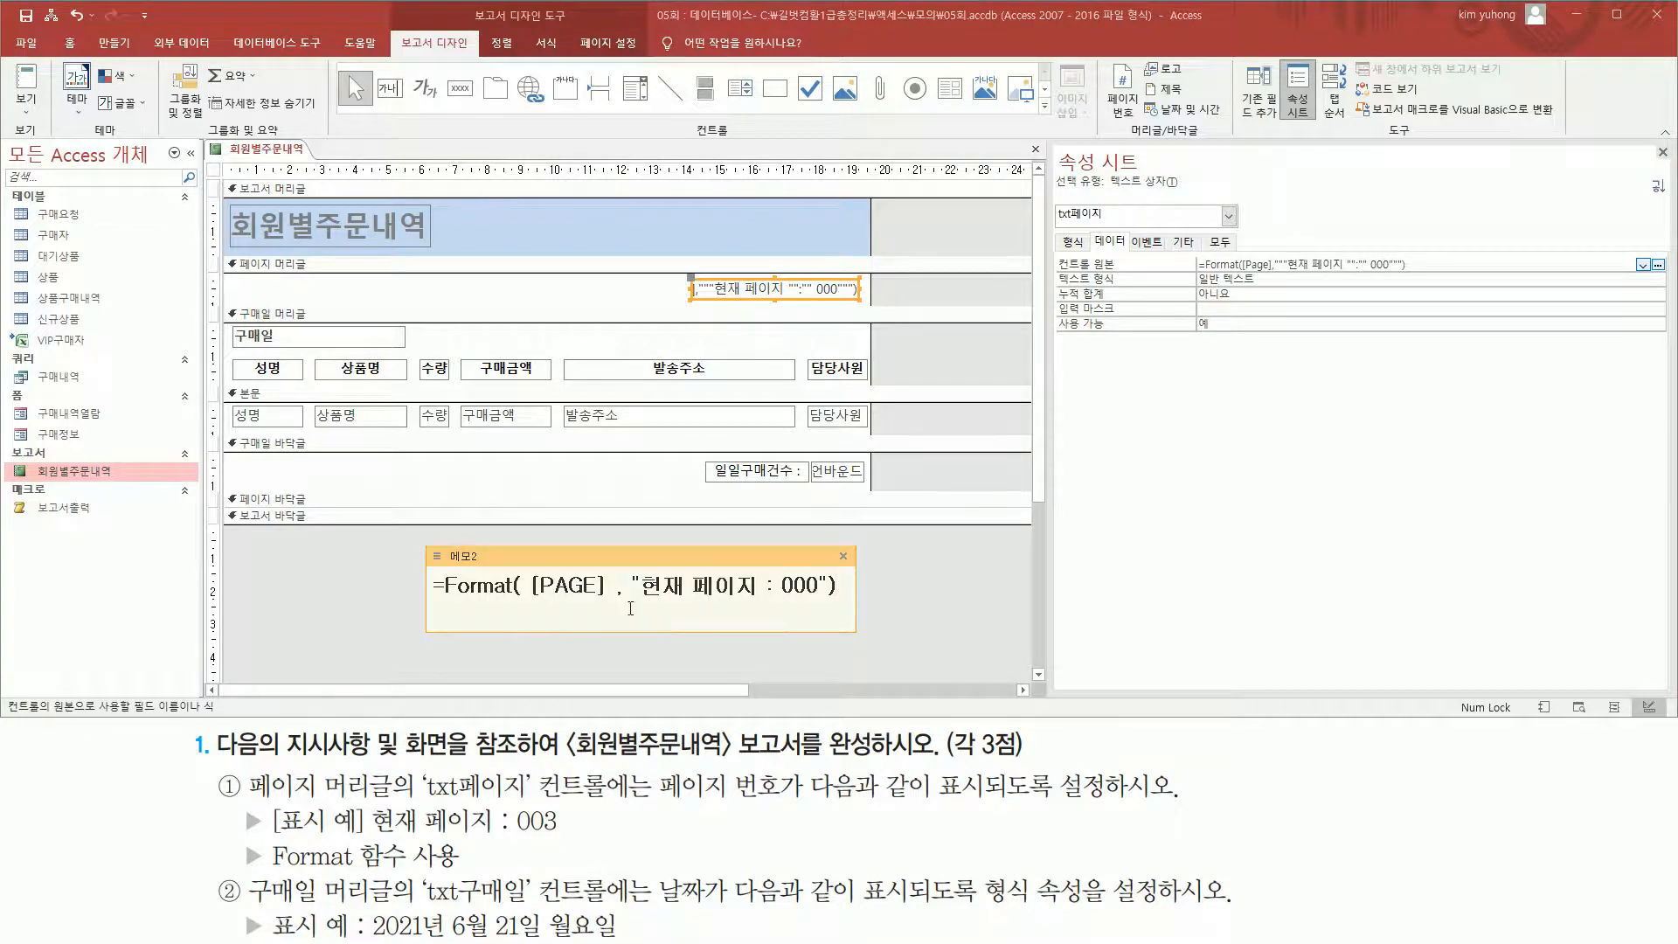
{"action": "mouse_move", "coordinate": [636, 601]}
{"action": "left_mouse_down"}
{"action": "mouse_move", "coordinate": [837, 602]}
{"action": "mouse_move", "coordinate": [771, 587]}
{"action": "mouse_move", "coordinate": [777, 600]}
{"action": "left_mouse_up"}
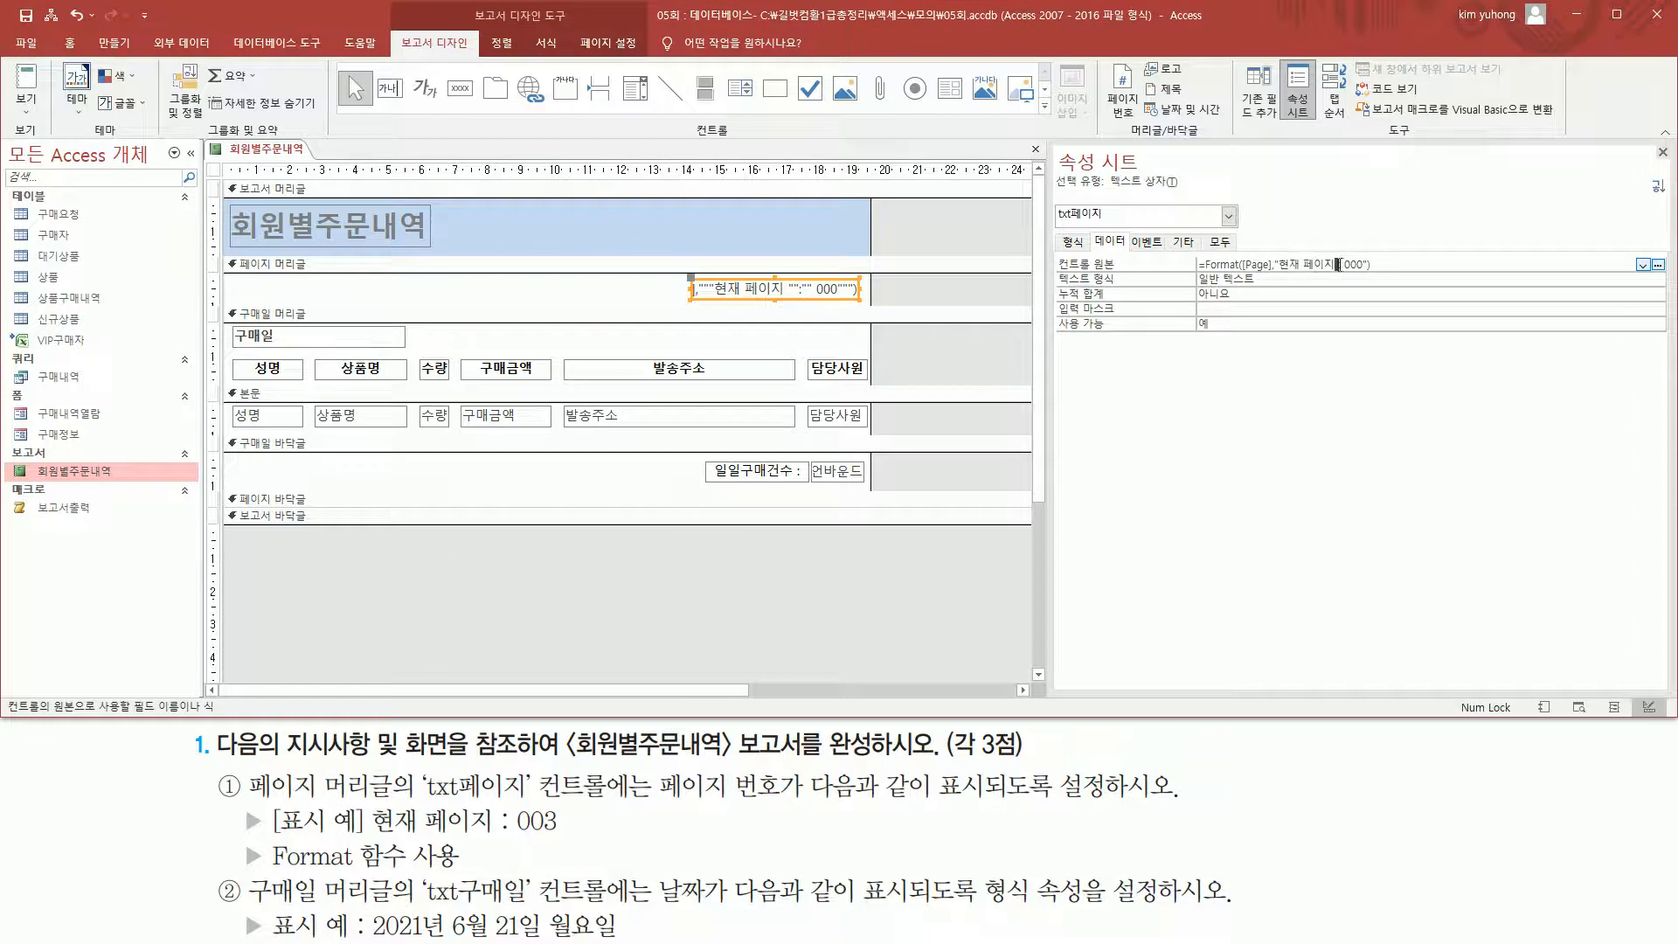
Change the control source of txt페이지 to =Format([Page],"현재 페이지 "":"" 000"), with doubled quotation marks around the colon.
{"action": "type", "text": ":"}
{"action": "type", "text": ":"}
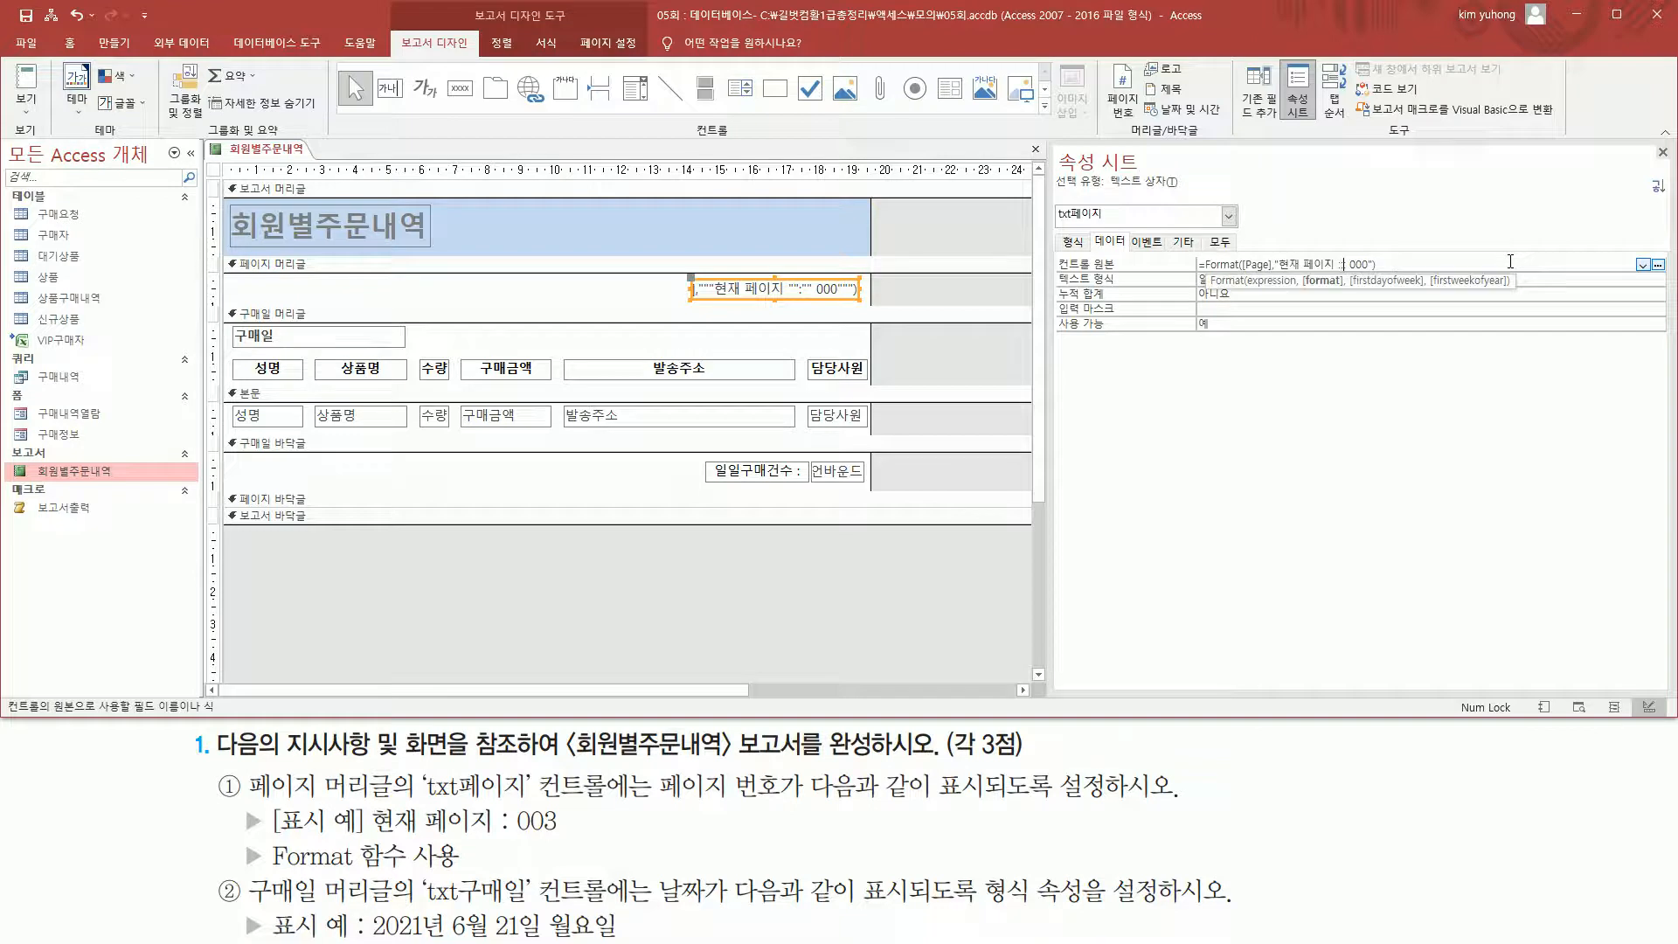
{"action": "key", "text": "BackSpace"}
{"action": "key", "text": "BackSpace"}
{"action": "type", "text": "\"\""}
{"action": "key", "text": "Right"}
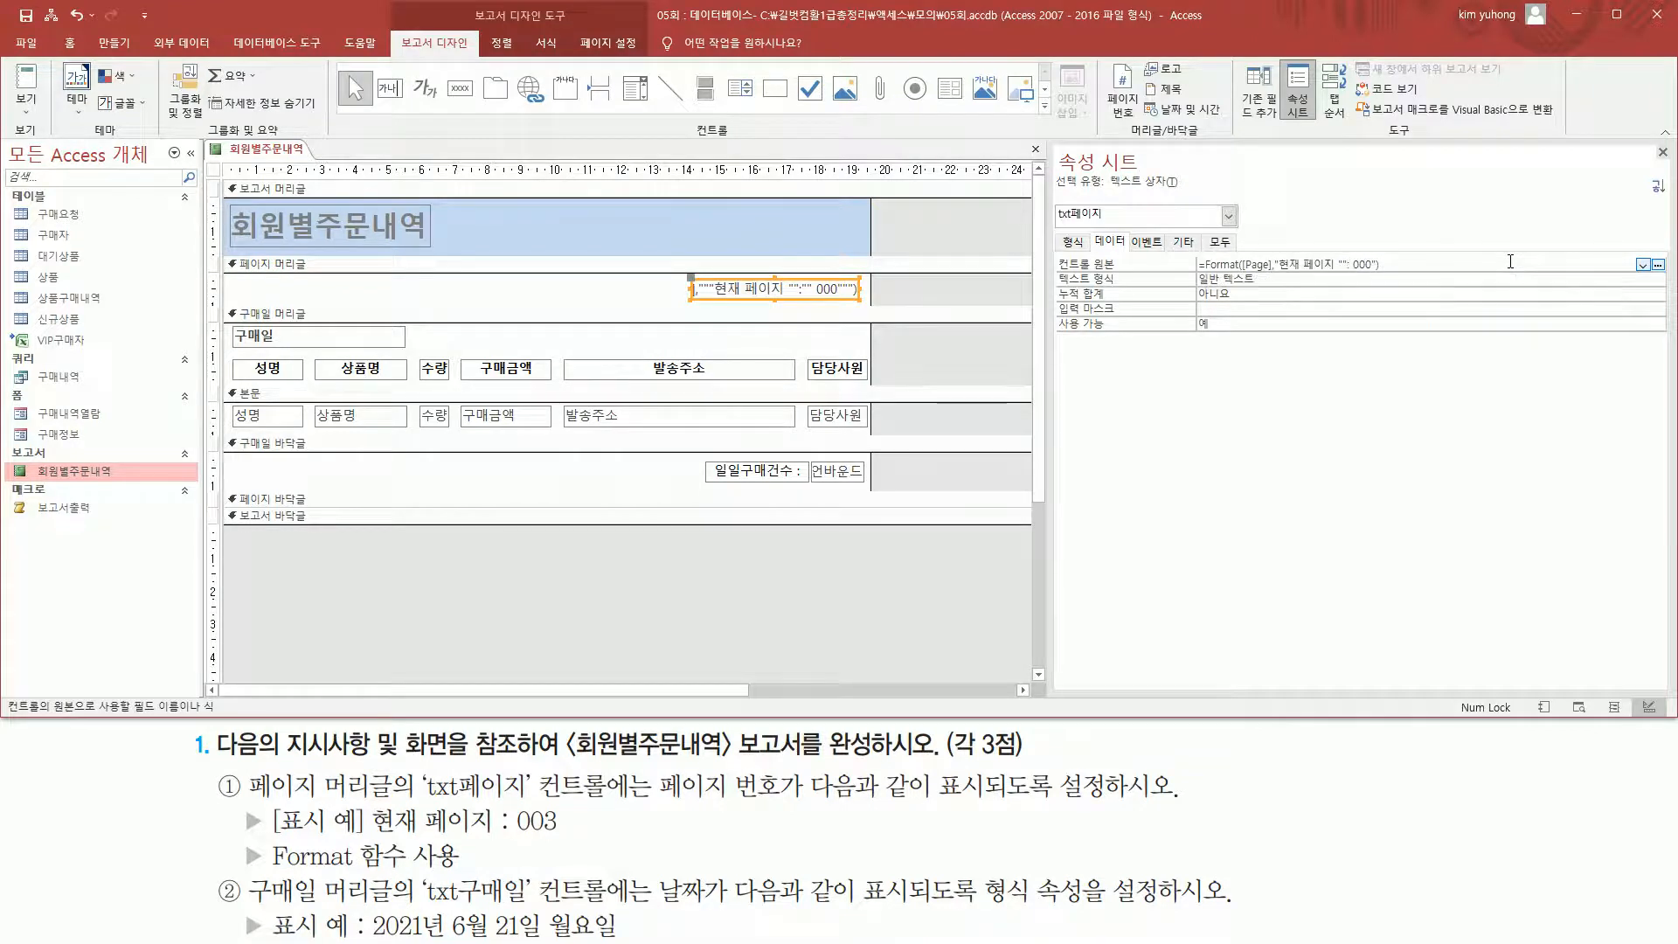
{"action": "type", "text": "\"\""}
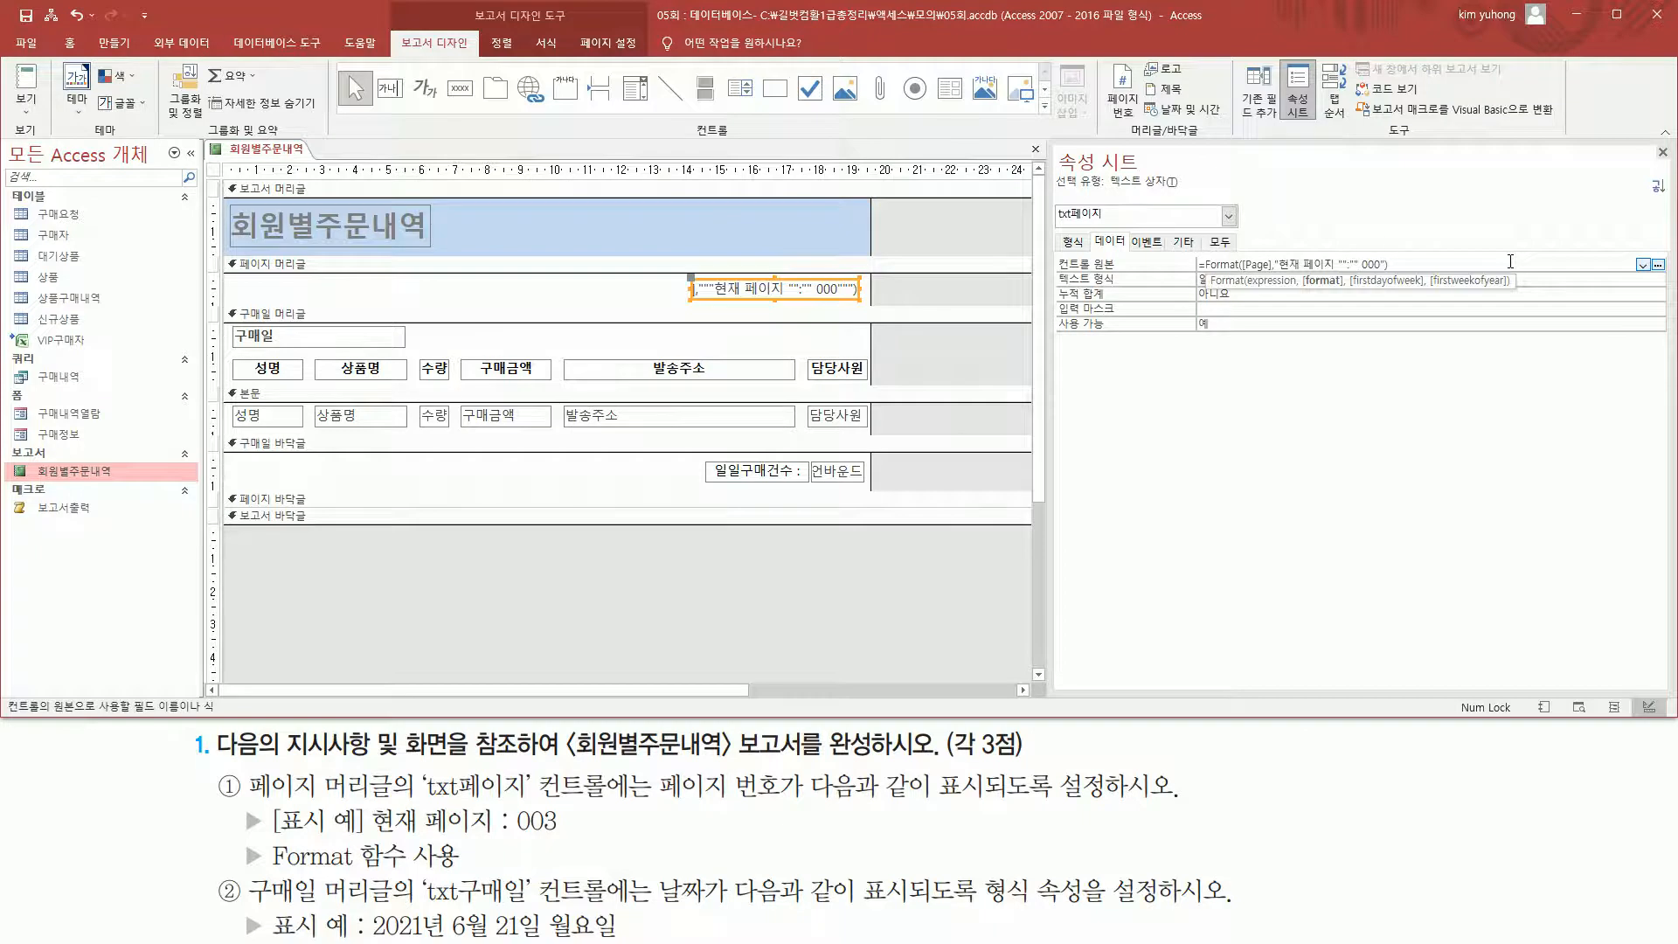
{"action": "left_click", "coordinate": [1510, 261]}
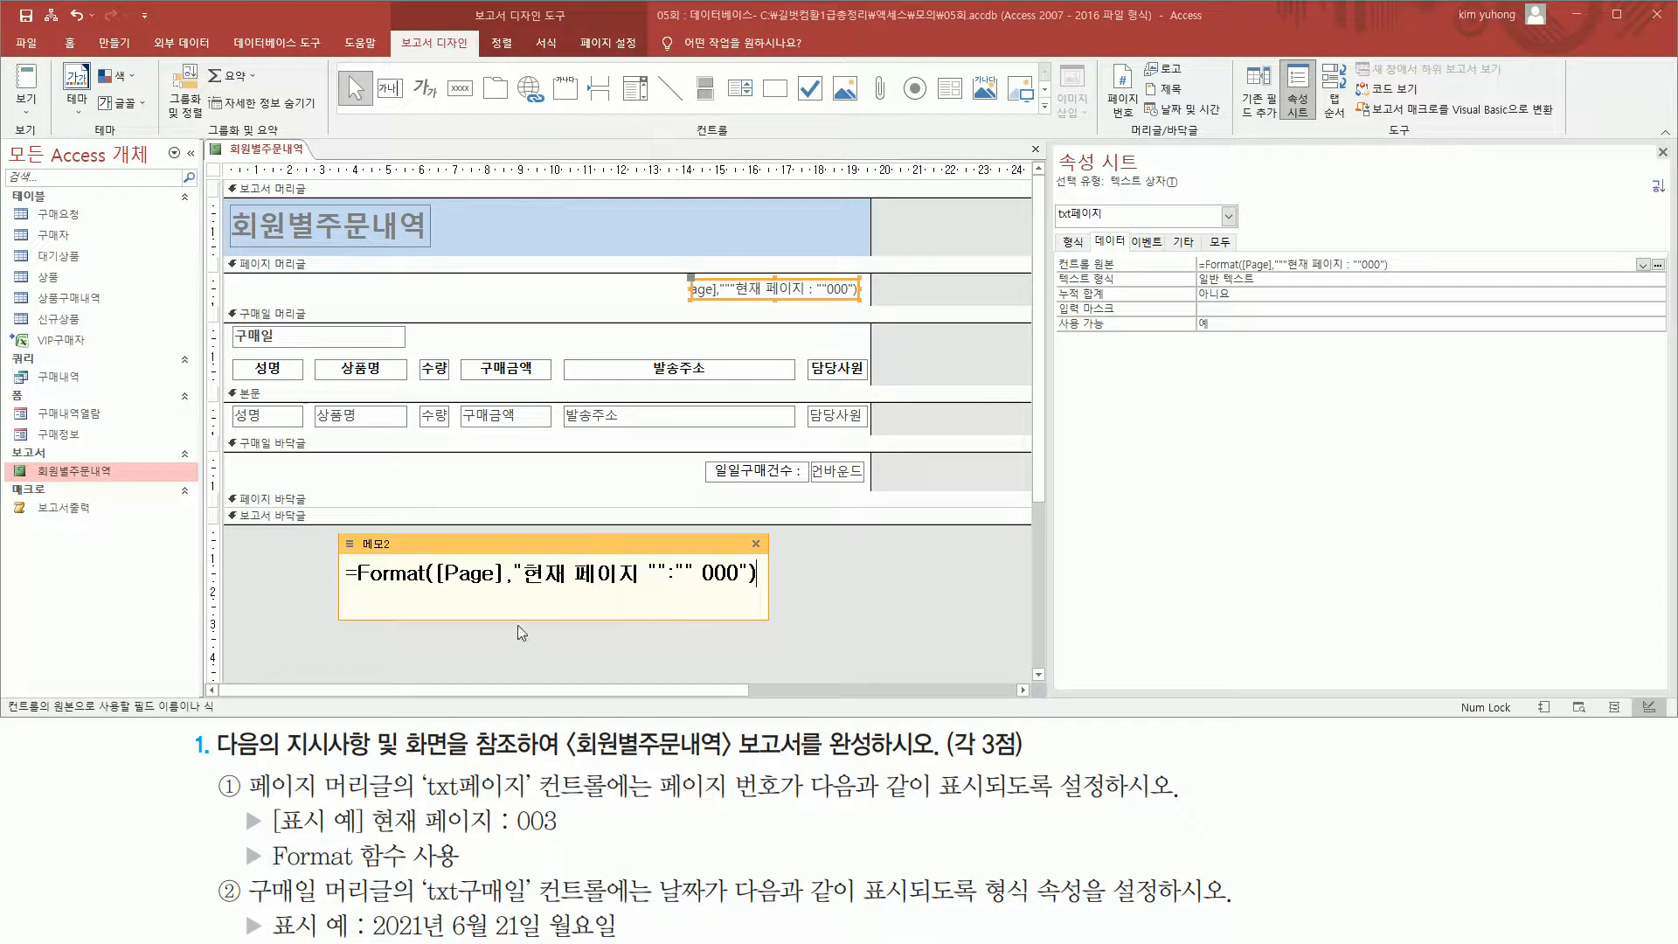
{"action": "mouse_move", "coordinate": [341, 594]}
{"action": "left_mouse_down"}
{"action": "mouse_move", "coordinate": [762, 594]}
{"action": "mouse_move", "coordinate": [654, 572]}
{"action": "mouse_move", "coordinate": [688, 572]}
{"action": "left_mouse_up"}
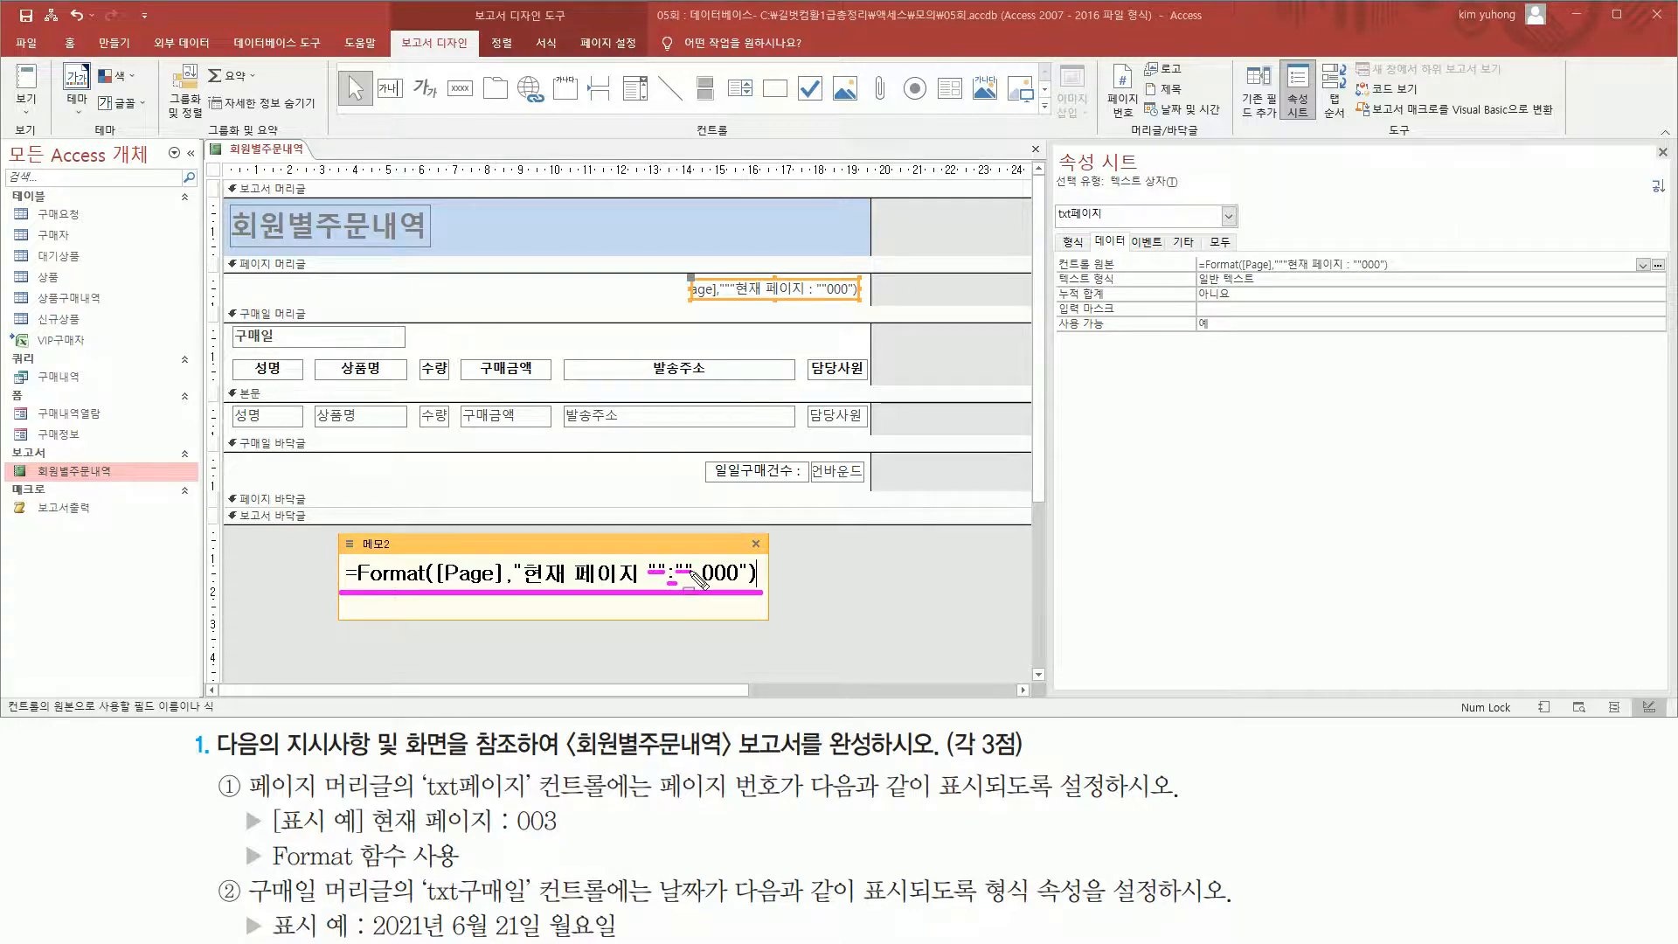
{"action": "left_click_drag", "start_coordinate": [513, 552], "coordinate": [523, 575]}
{"action": "left_click_drag", "start_coordinate": [740, 554], "coordinate": [746, 568]}
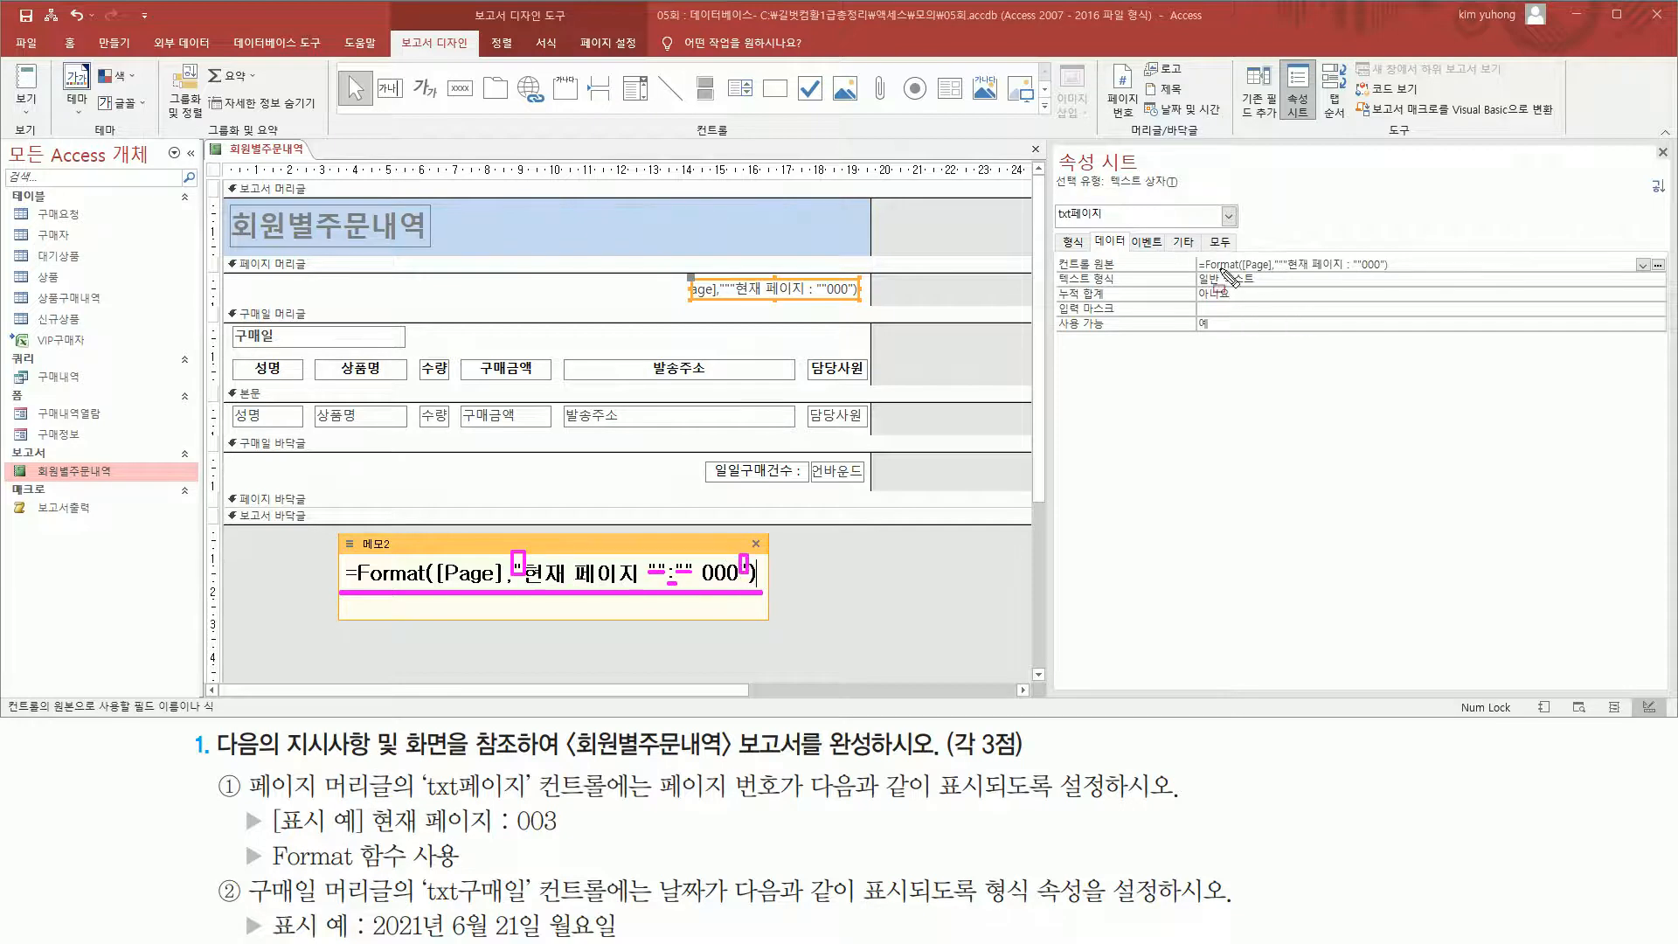
{"action": "left_click_drag", "start_coordinate": [1191, 253], "coordinate": [1409, 278]}
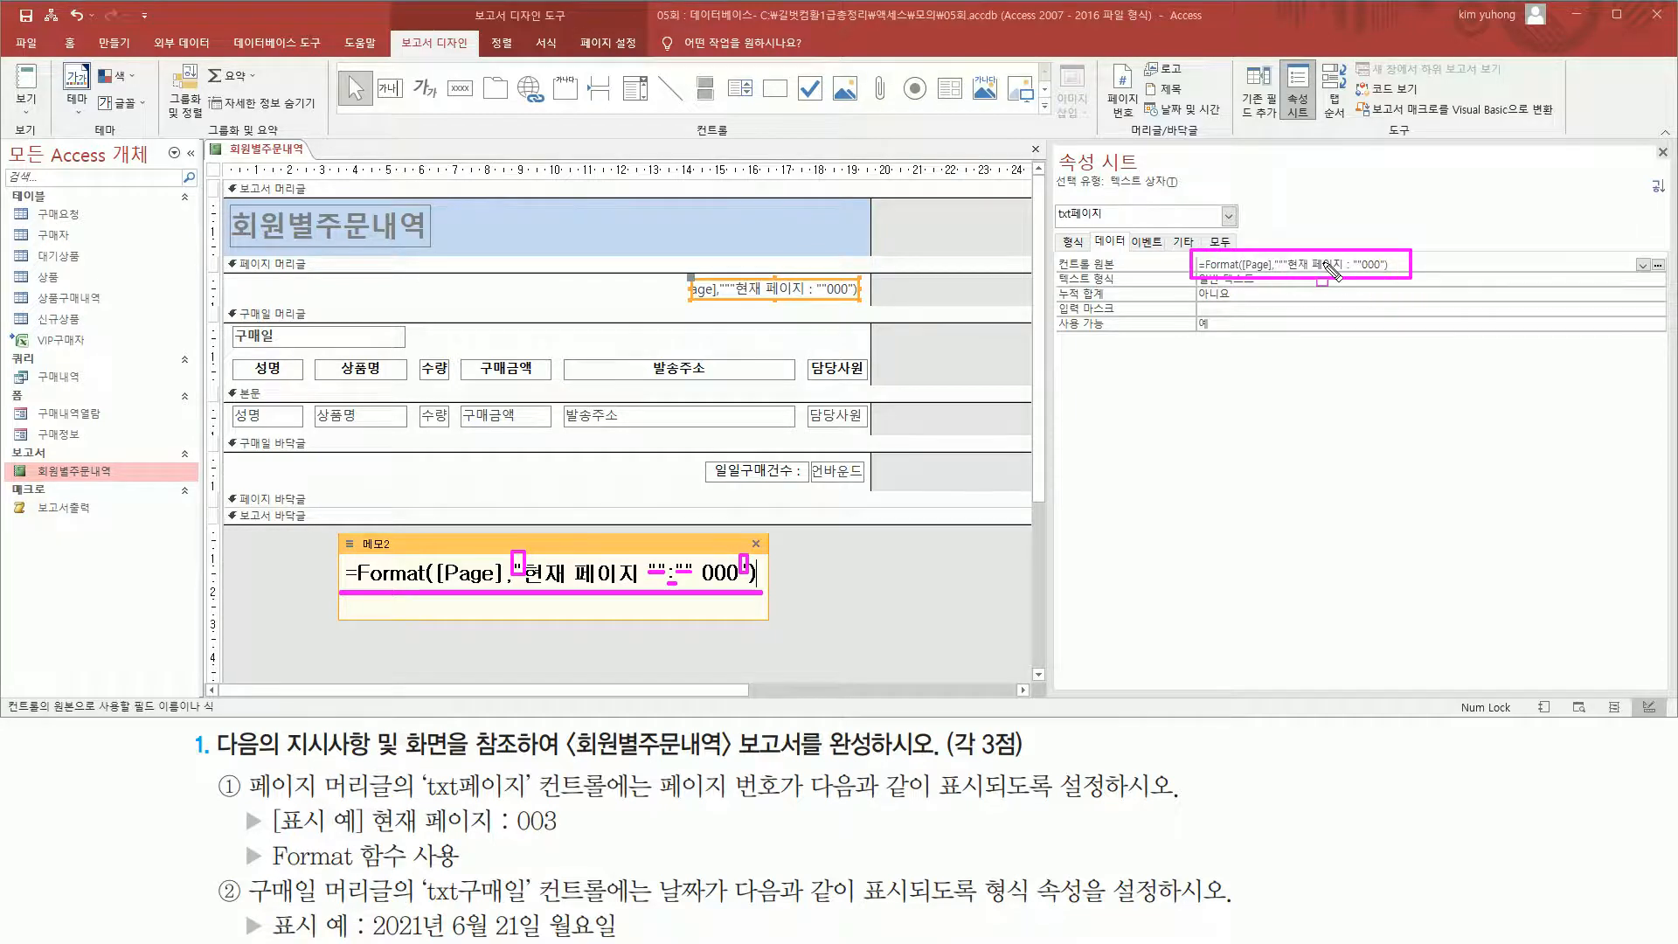
{"action": "key", "text": "e"}
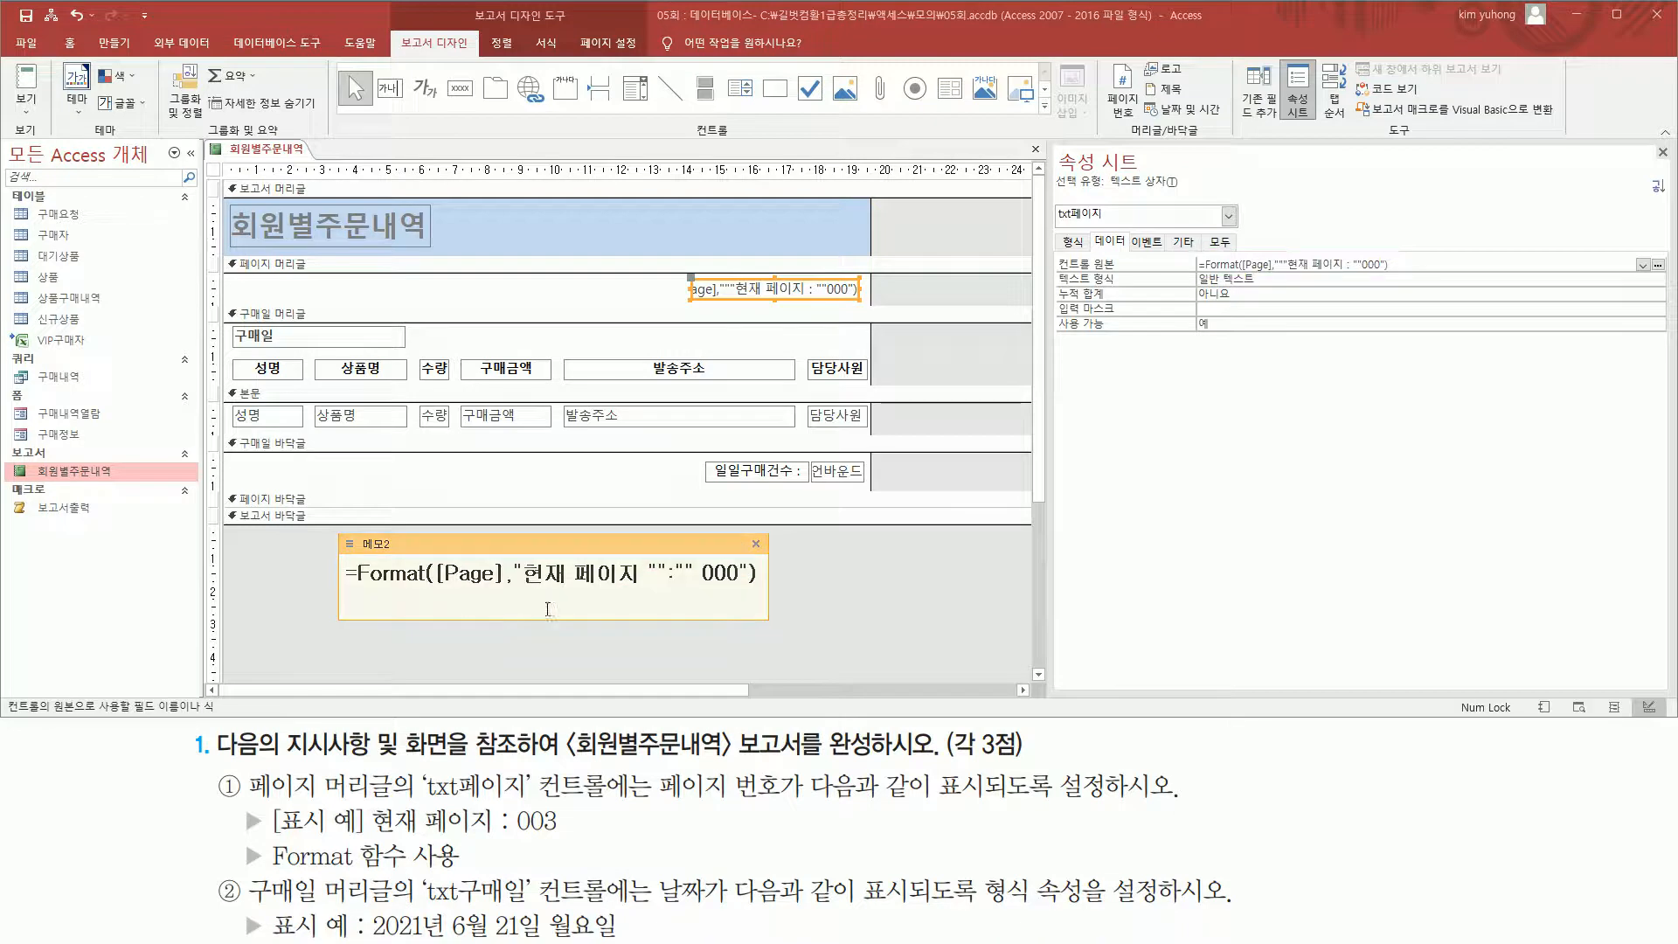
{"action": "left_click_drag", "start_coordinate": [343, 588], "coordinate": [776, 588]}
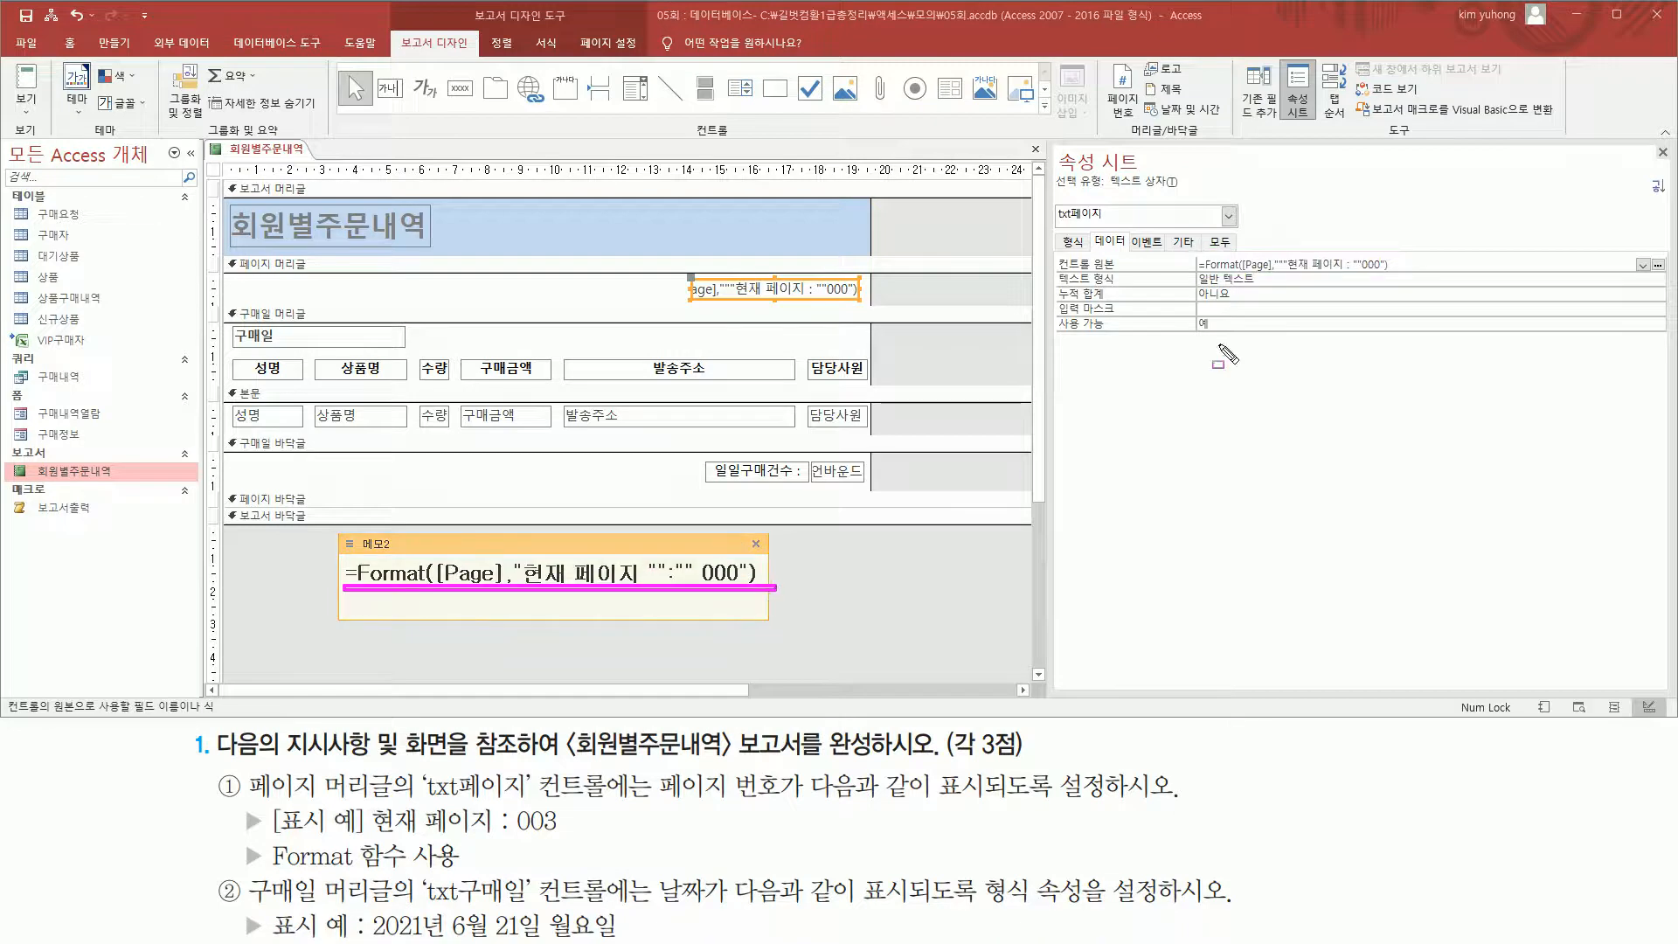
{"action": "left_click_drag", "start_coordinate": [1195, 271], "coordinate": [1359, 271]}
{"action": "key", "text": "e"}
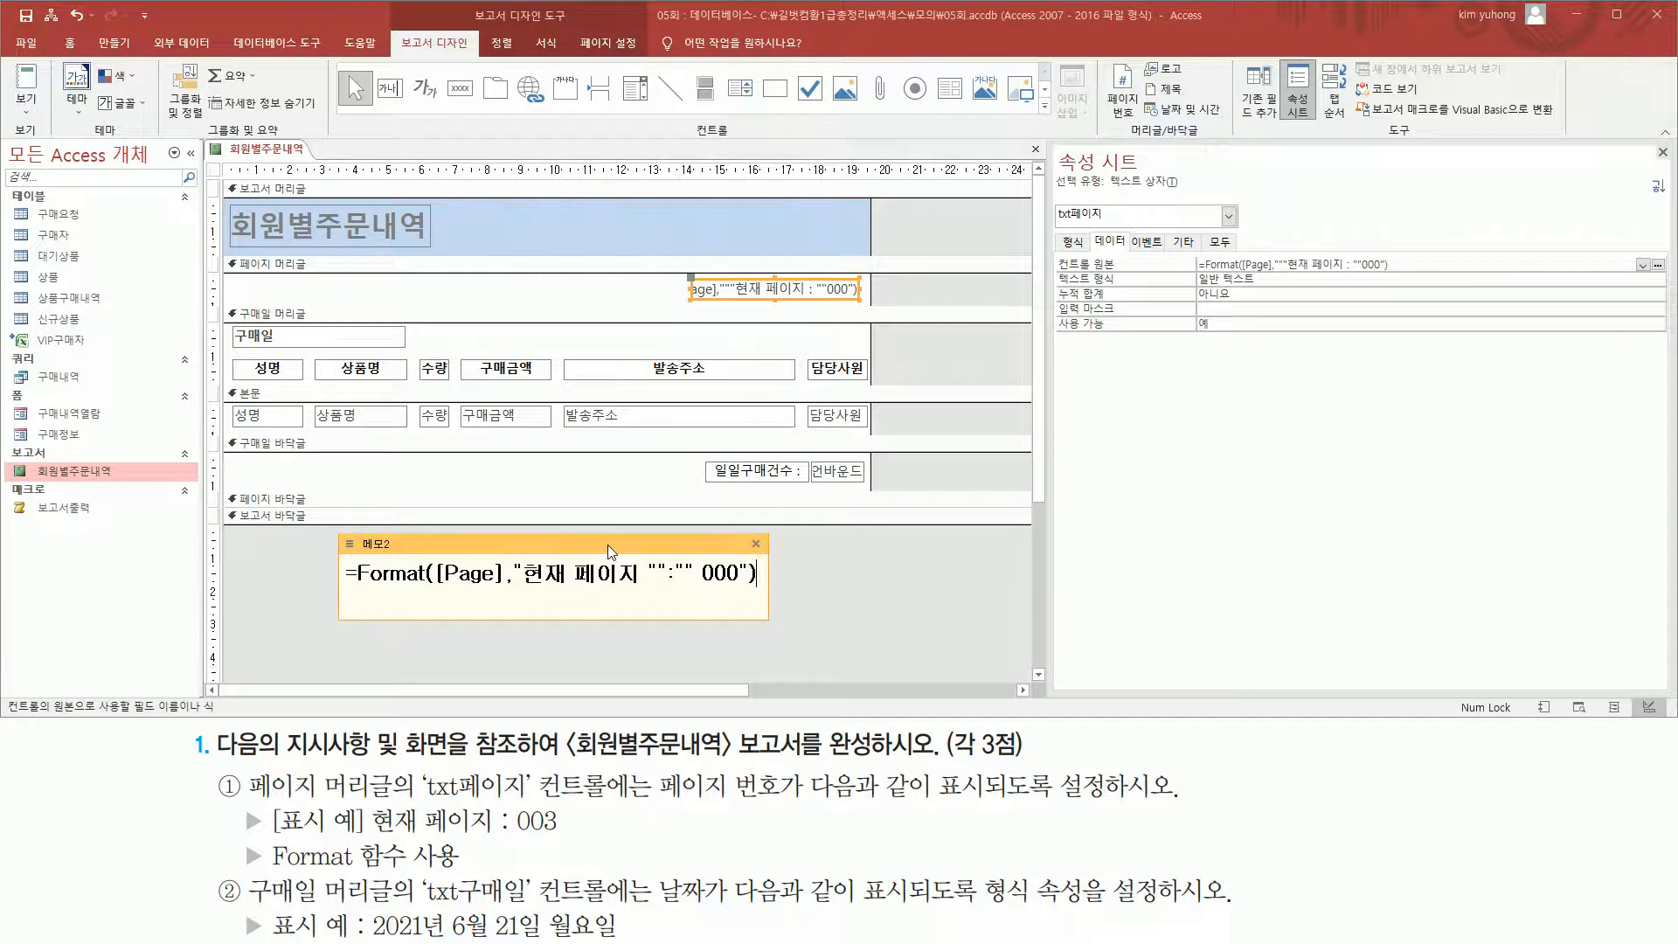
{"action": "double_click", "coordinate": [608, 546]}
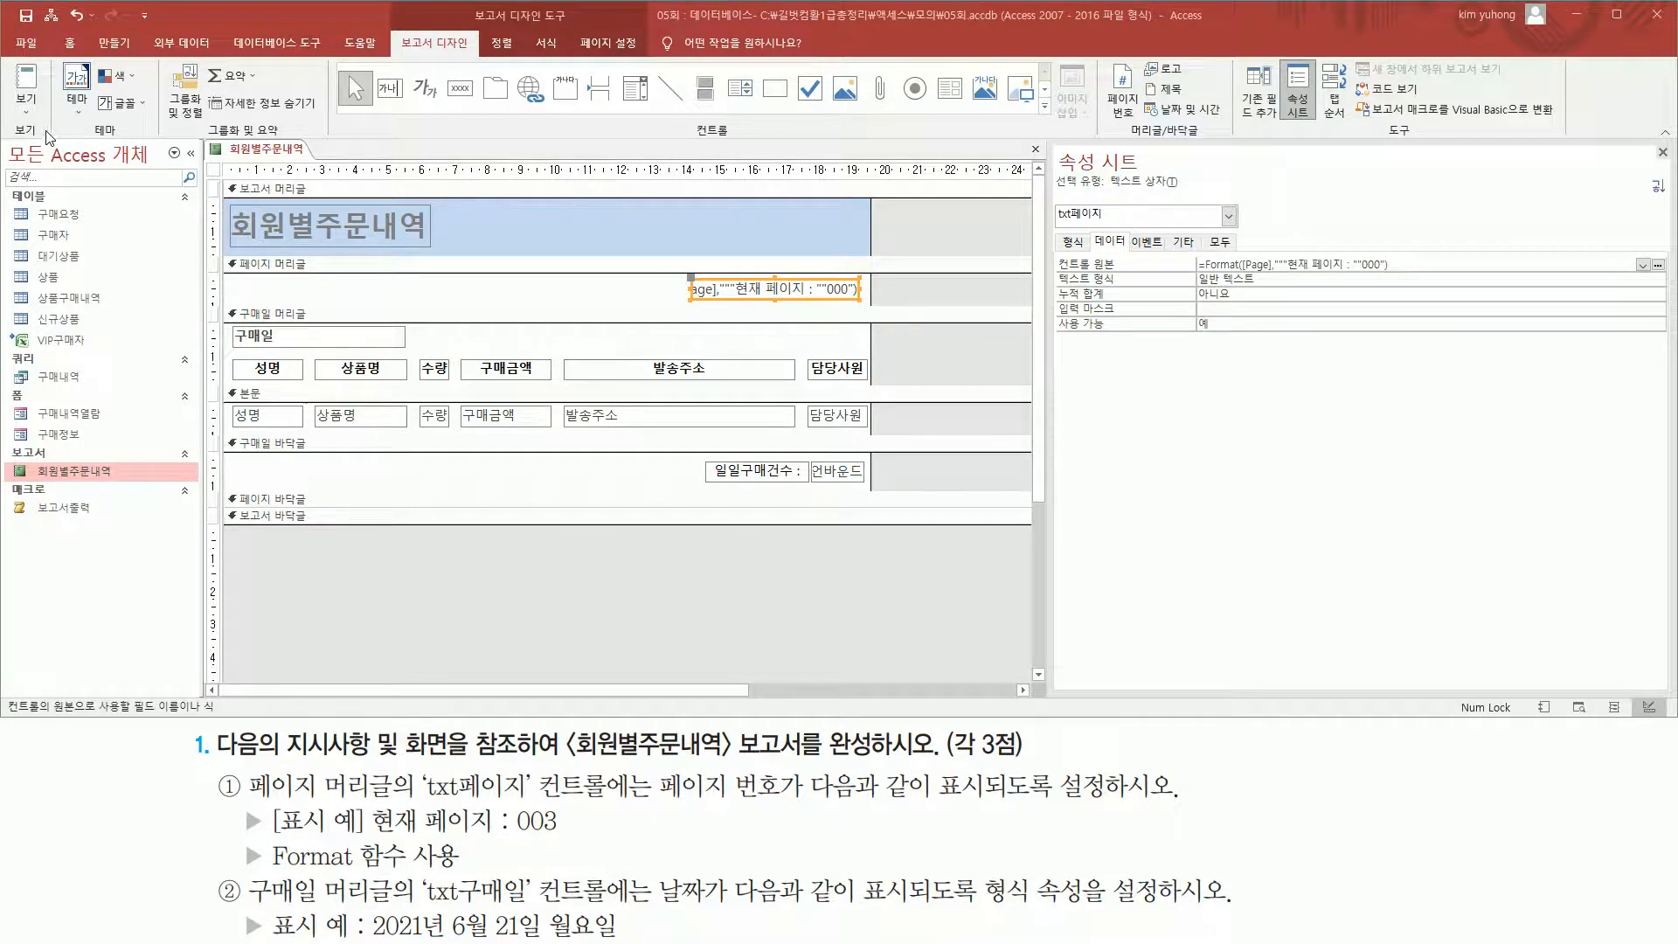
Check the page number in the report's page header in Print Preview, and return to Design view.
{"action": "left_click", "coordinate": [34, 108]}
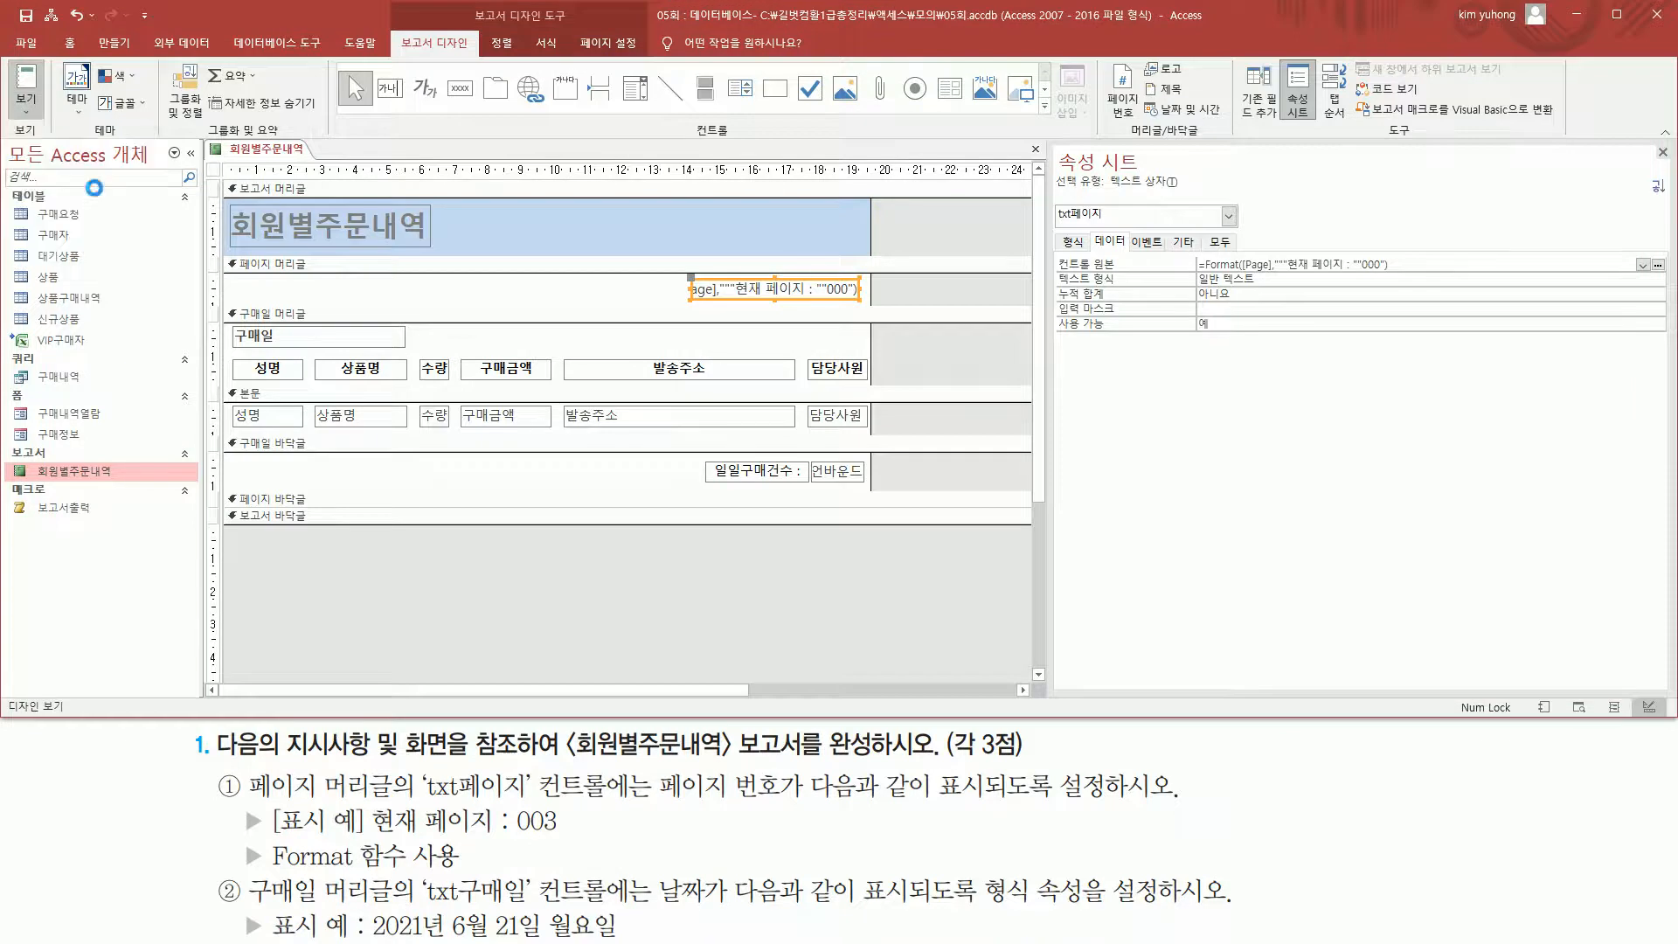
{"action": "left_click", "coordinate": [91, 181]}
{"action": "mouse_move", "coordinate": [777, 266]}
{"action": "left_mouse_down"}
{"action": "mouse_move", "coordinate": [828, 305]}
{"action": "mouse_move", "coordinate": [909, 299]}
{"action": "left_mouse_up"}
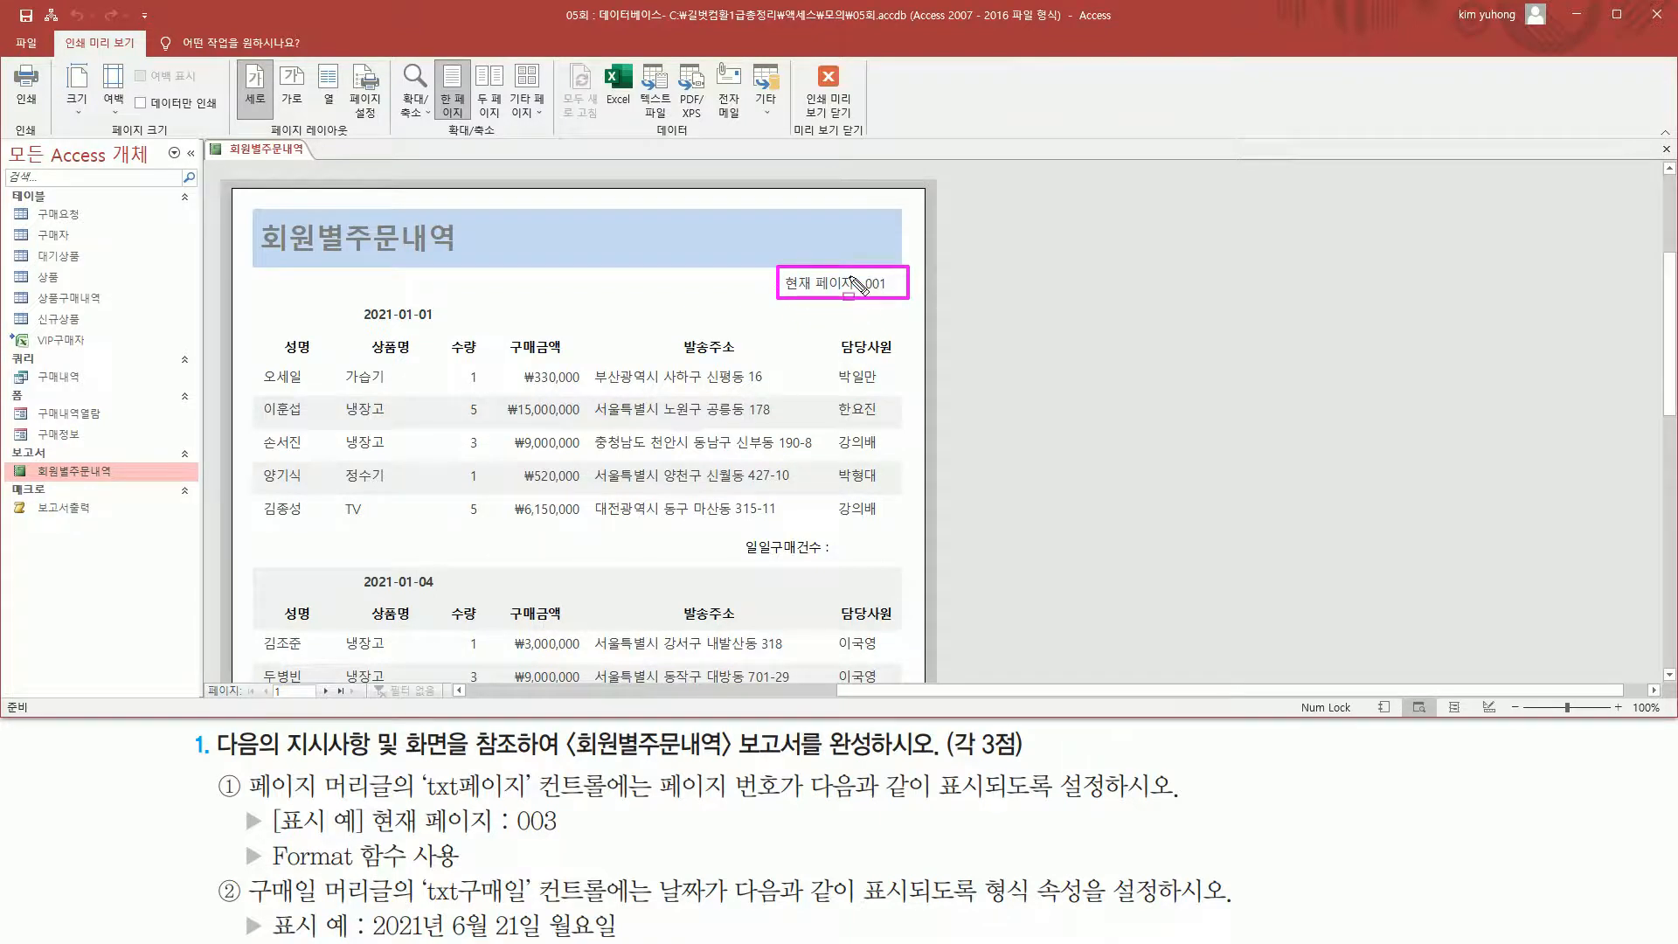
{"action": "key", "text": "Escape"}
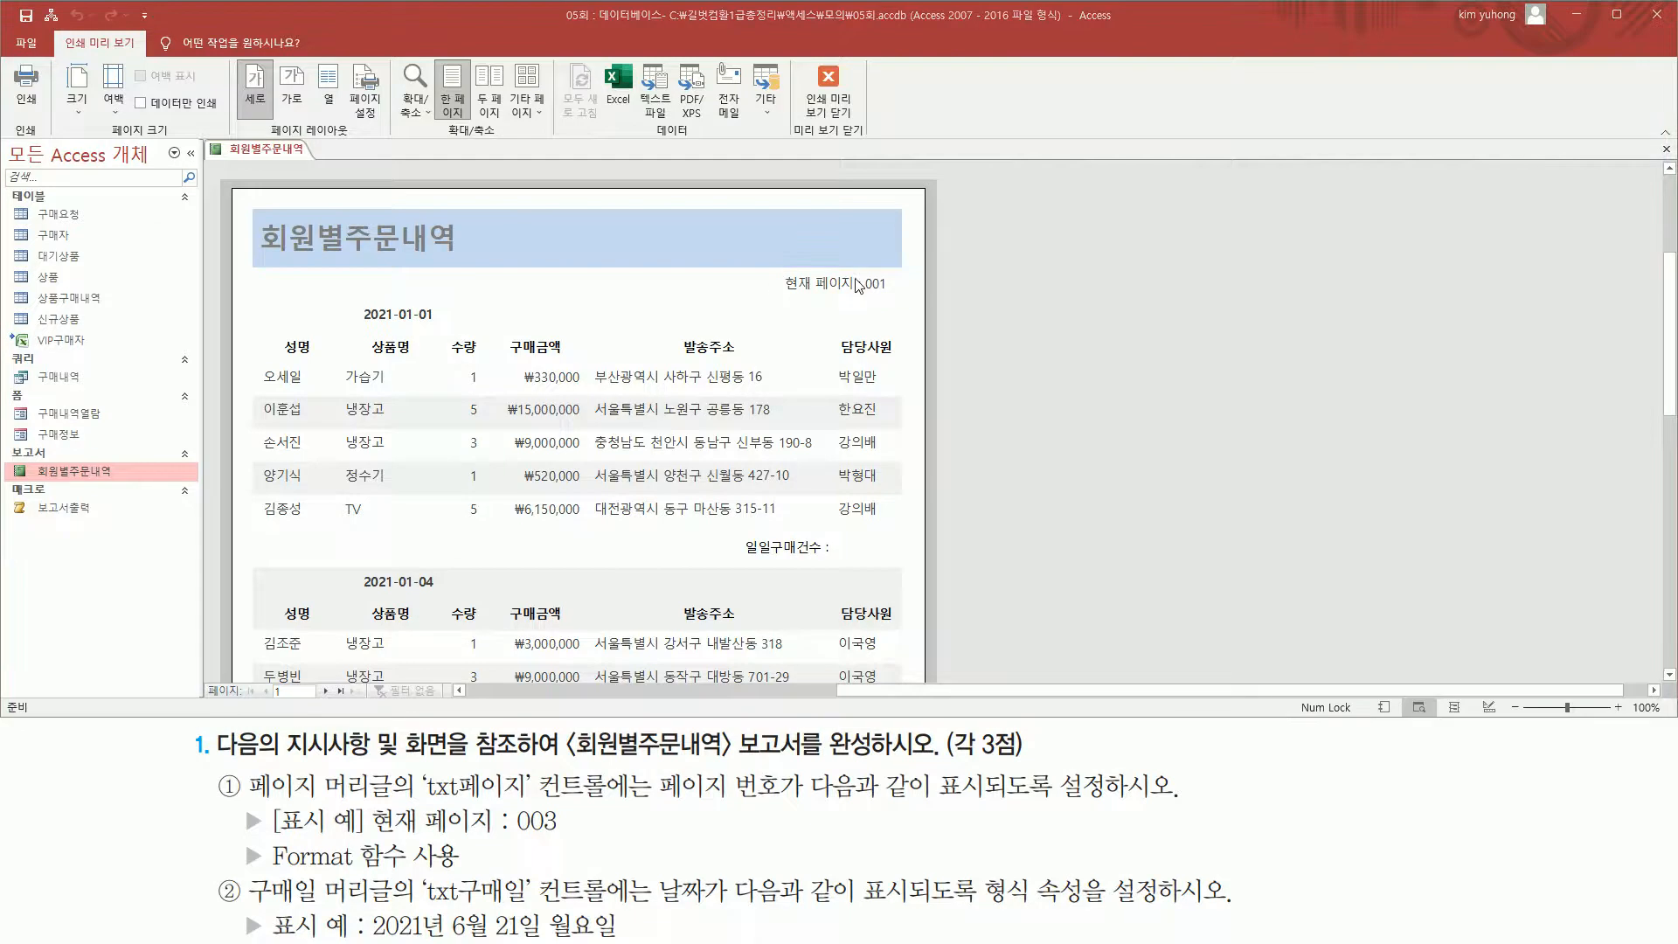
{"action": "left_click", "coordinate": [844, 87]}
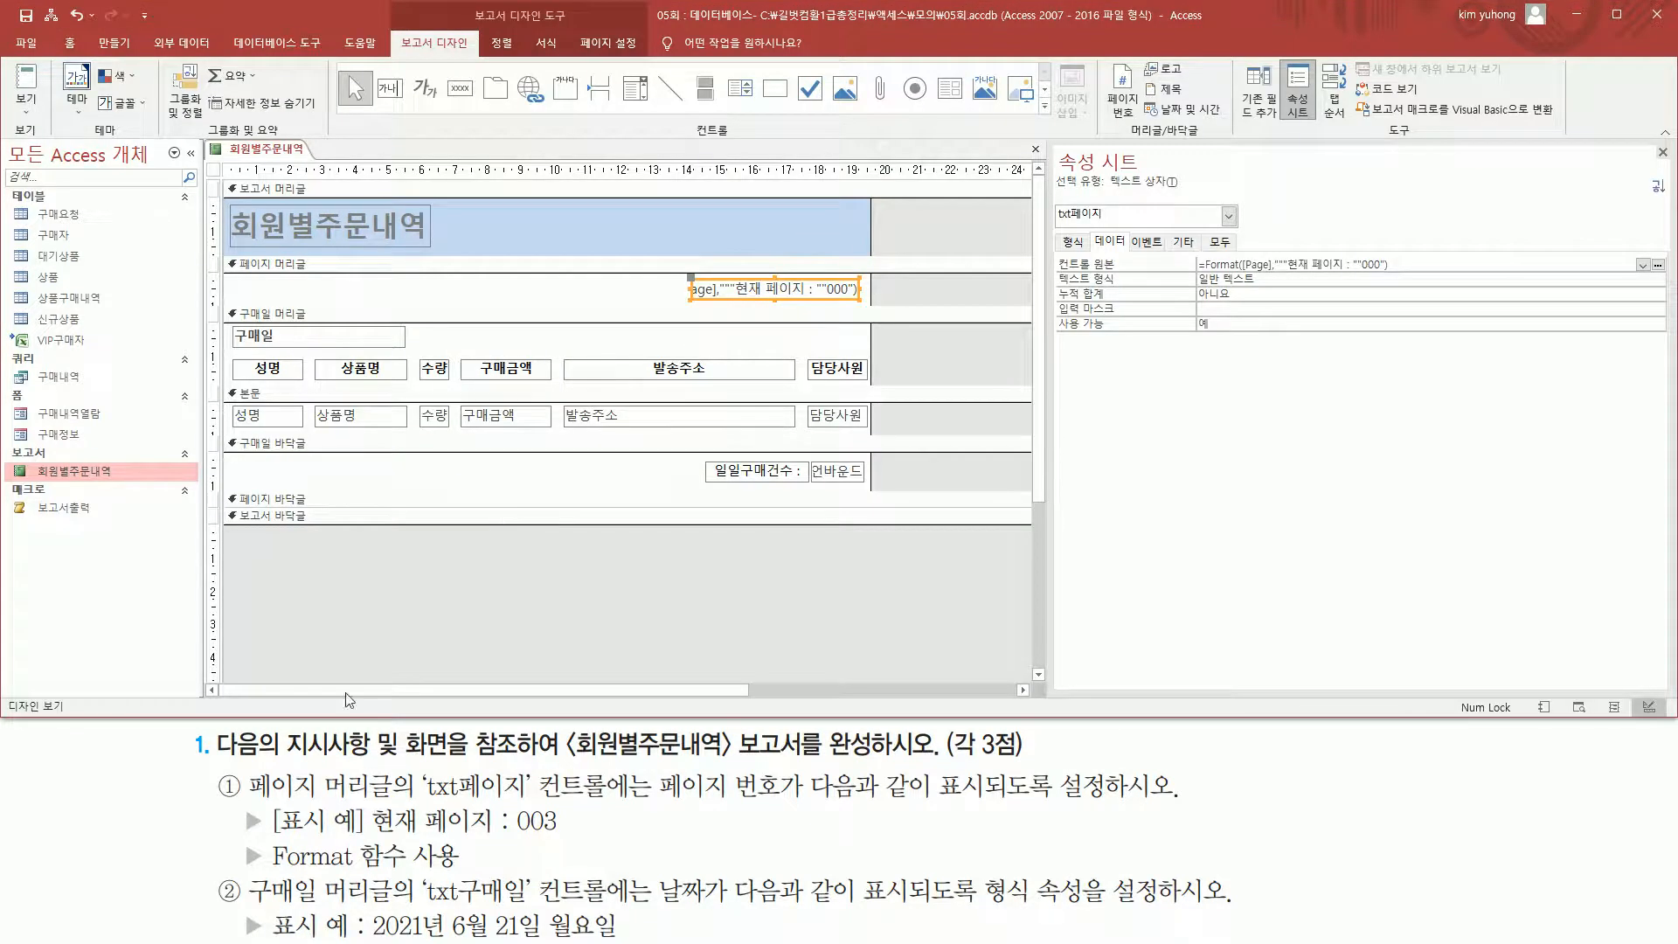
{"action": "mouse_move", "coordinate": [248, 875]}
{"action": "left_mouse_down"}
{"action": "mouse_move", "coordinate": [280, 901]}
{"action": "mouse_move", "coordinate": [393, 901]}
{"action": "left_mouse_up"}
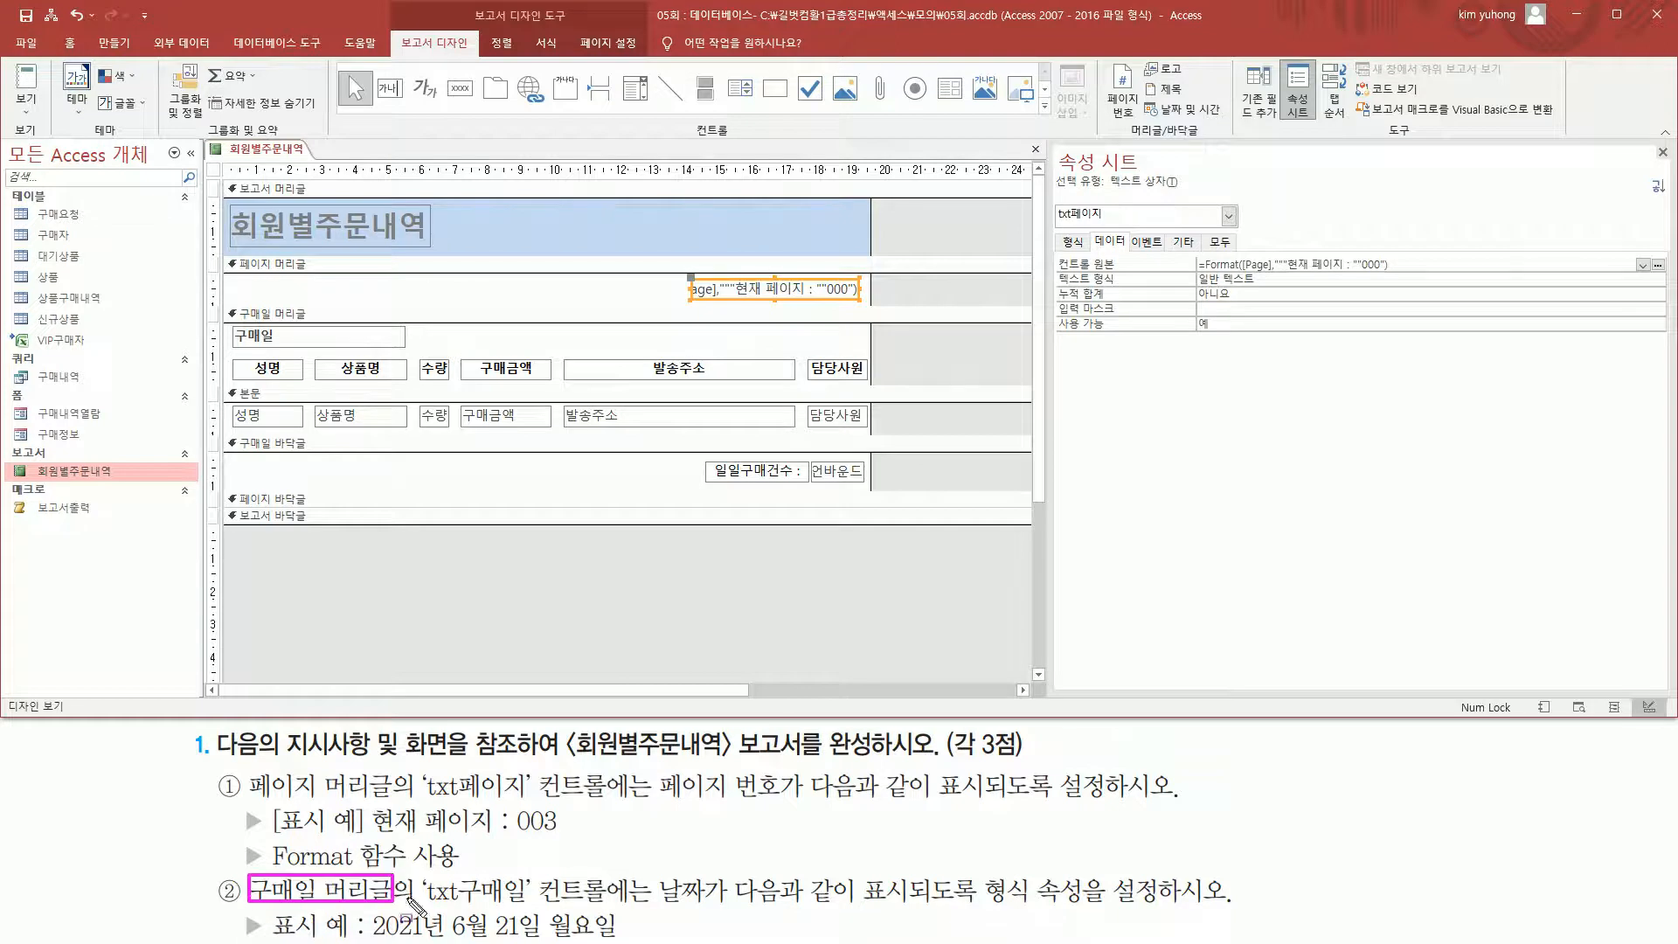
{"action": "mouse_move", "coordinate": [226, 305]}
{"action": "left_mouse_down"}
{"action": "mouse_move", "coordinate": [249, 354]}
{"action": "mouse_move", "coordinate": [875, 382]}
{"action": "left_mouse_up"}
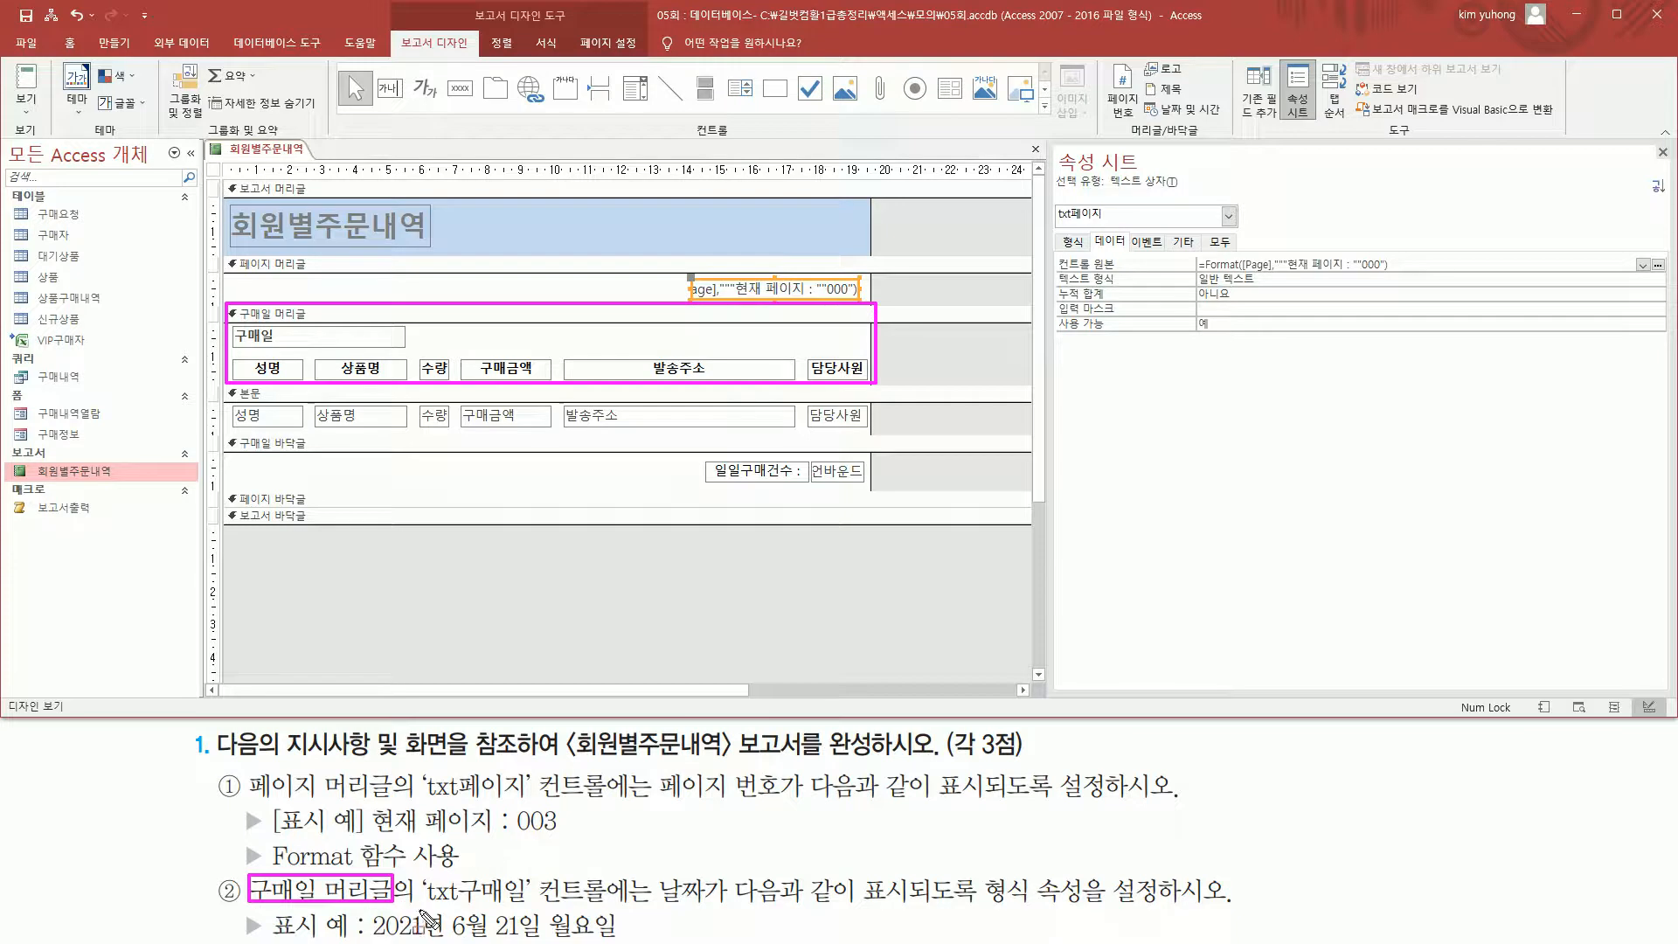
Set the format property of the txt구매일 text box in the 구매일 header to 자세한 날짜.
{"action": "left_click_drag", "start_coordinate": [421, 906], "coordinate": [606, 905]}
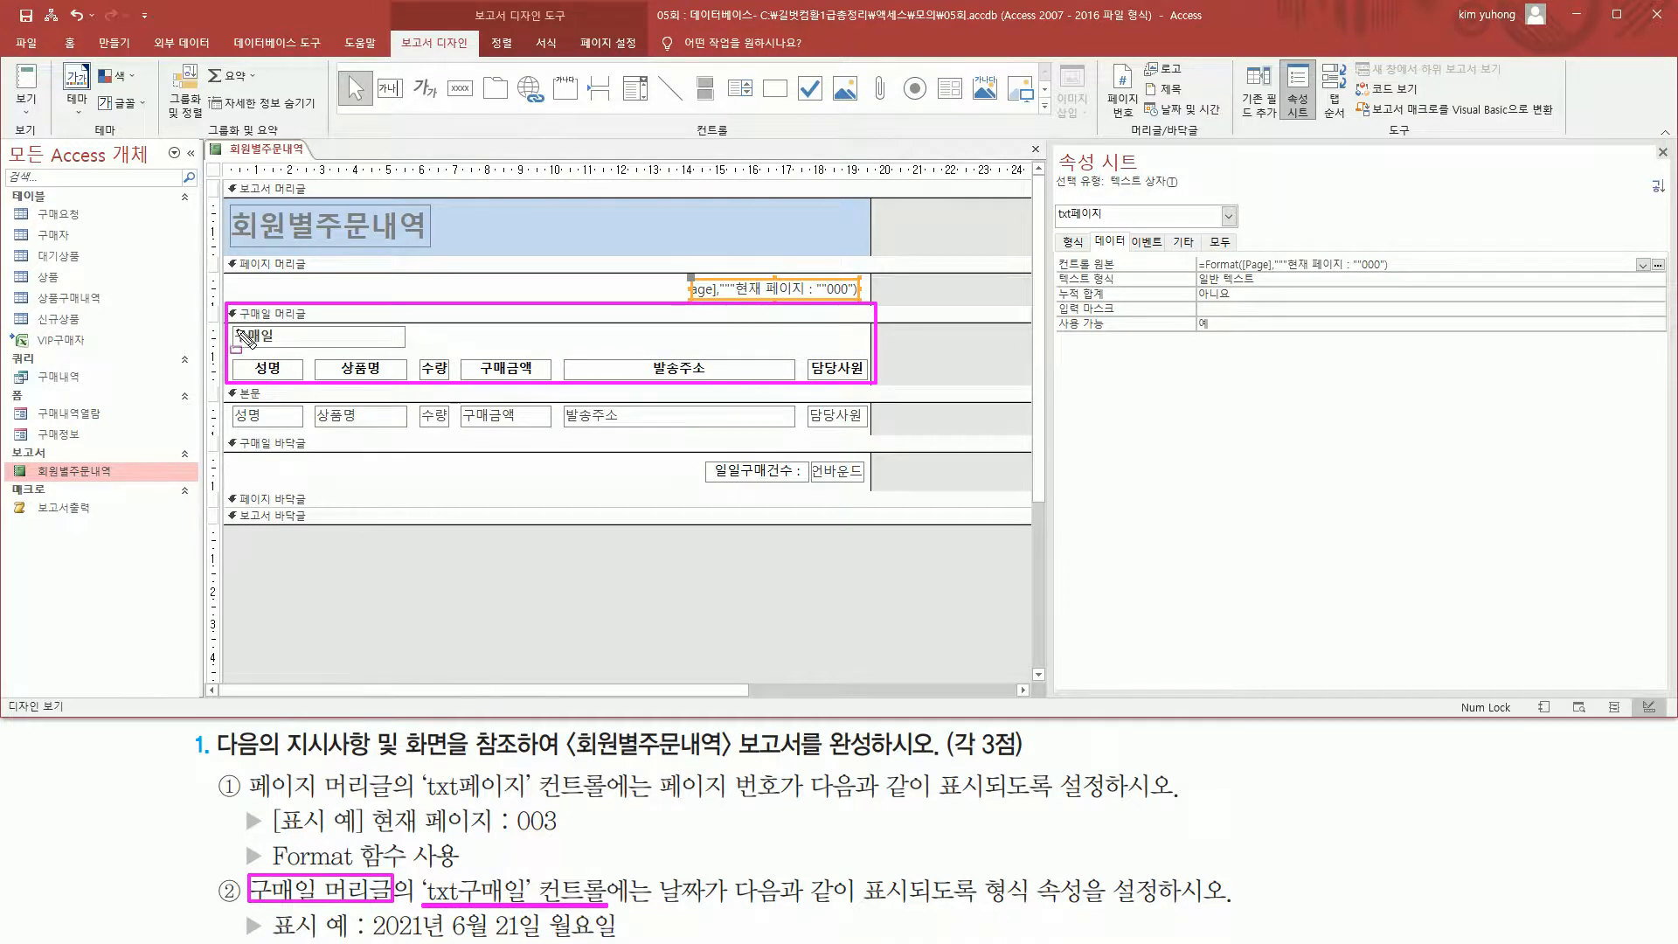
{"action": "left_click_drag", "start_coordinate": [234, 325], "coordinate": [413, 348]}
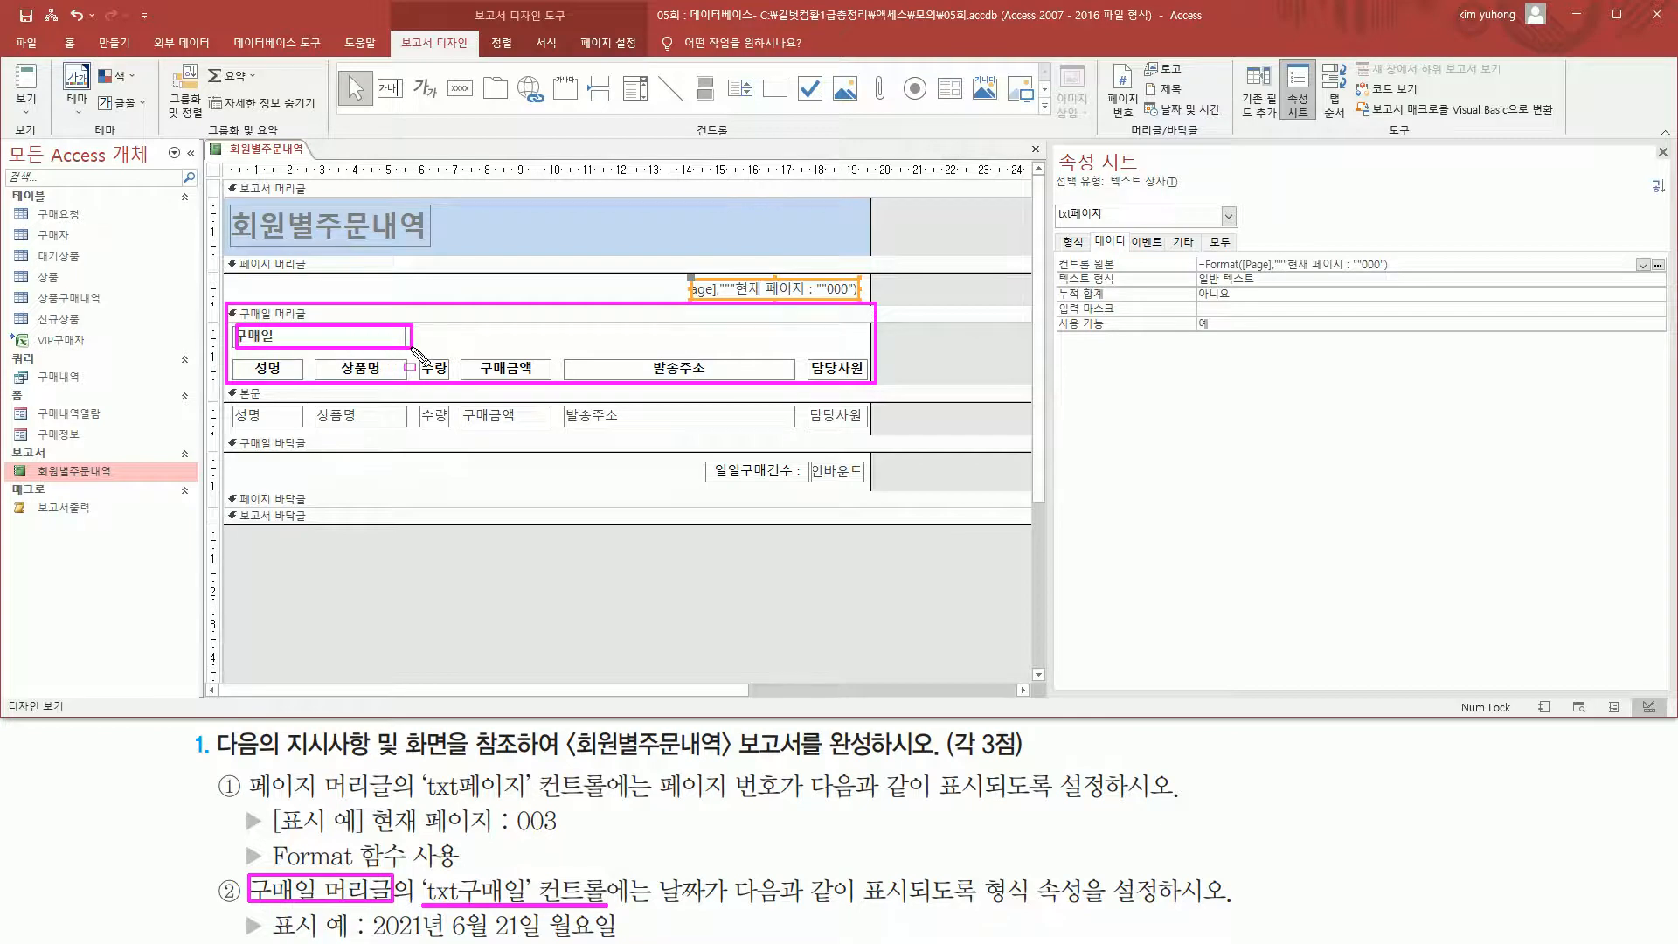
{"action": "left_click", "coordinate": [320, 341]}
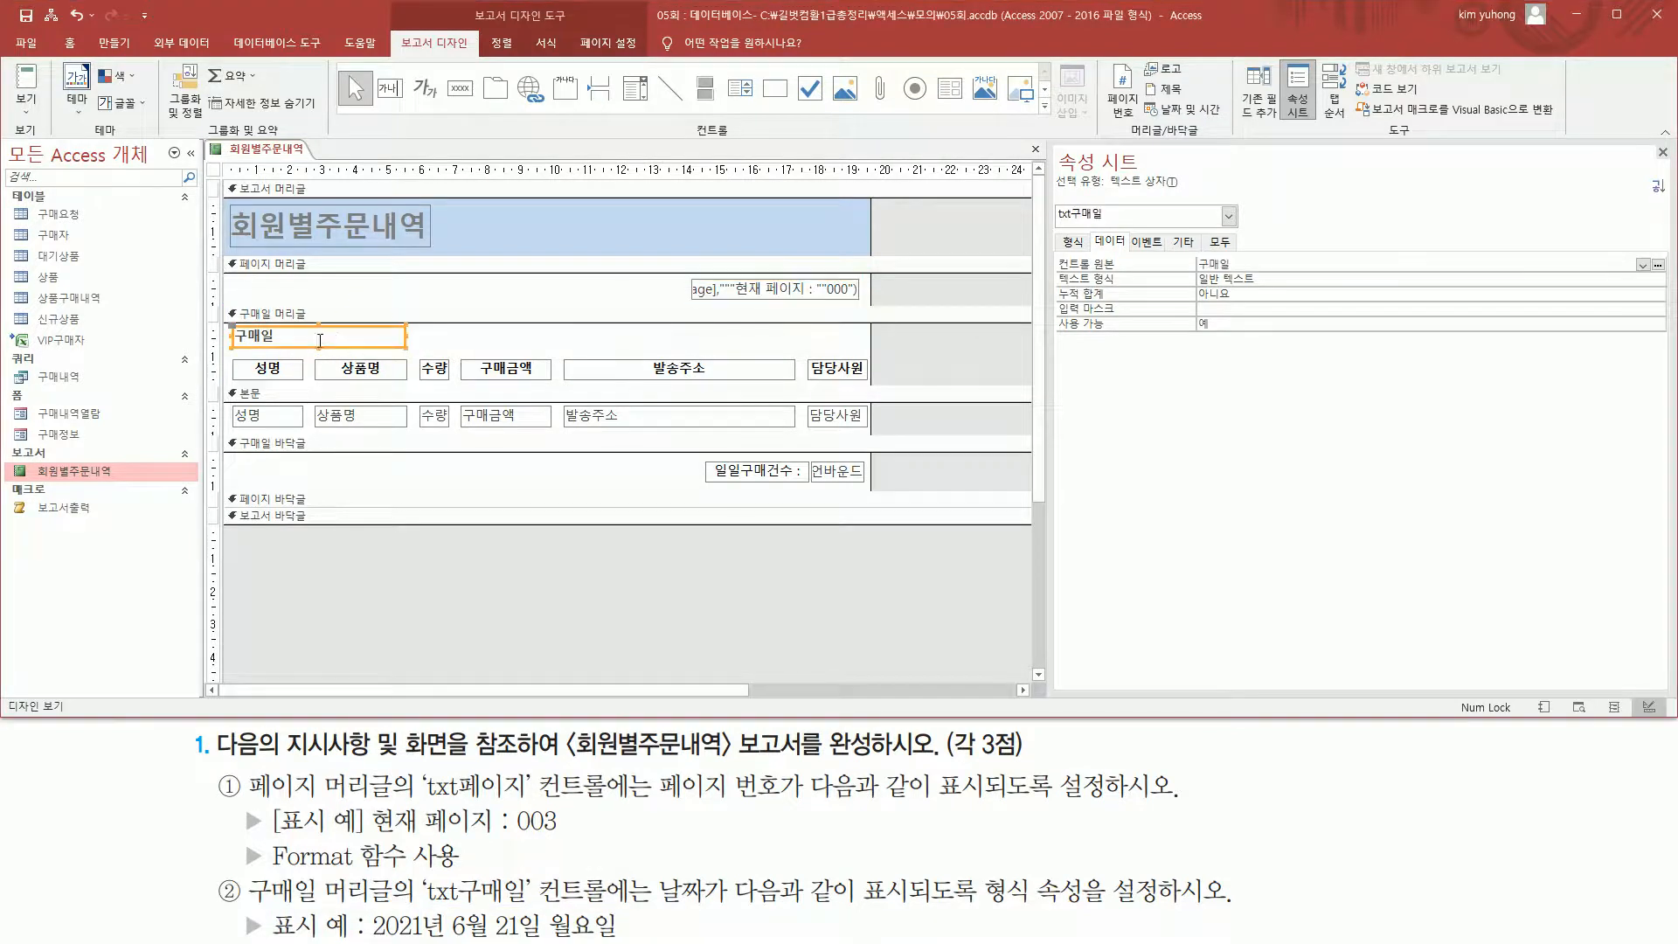
{"action": "left_click_drag", "start_coordinate": [1049, 196], "coordinate": [1117, 230]}
{"action": "mouse_move", "coordinate": [658, 870]}
{"action": "left_mouse_down"}
{"action": "mouse_move", "coordinate": [739, 905]}
{"action": "mouse_move", "coordinate": [1028, 908]}
{"action": "left_mouse_up"}
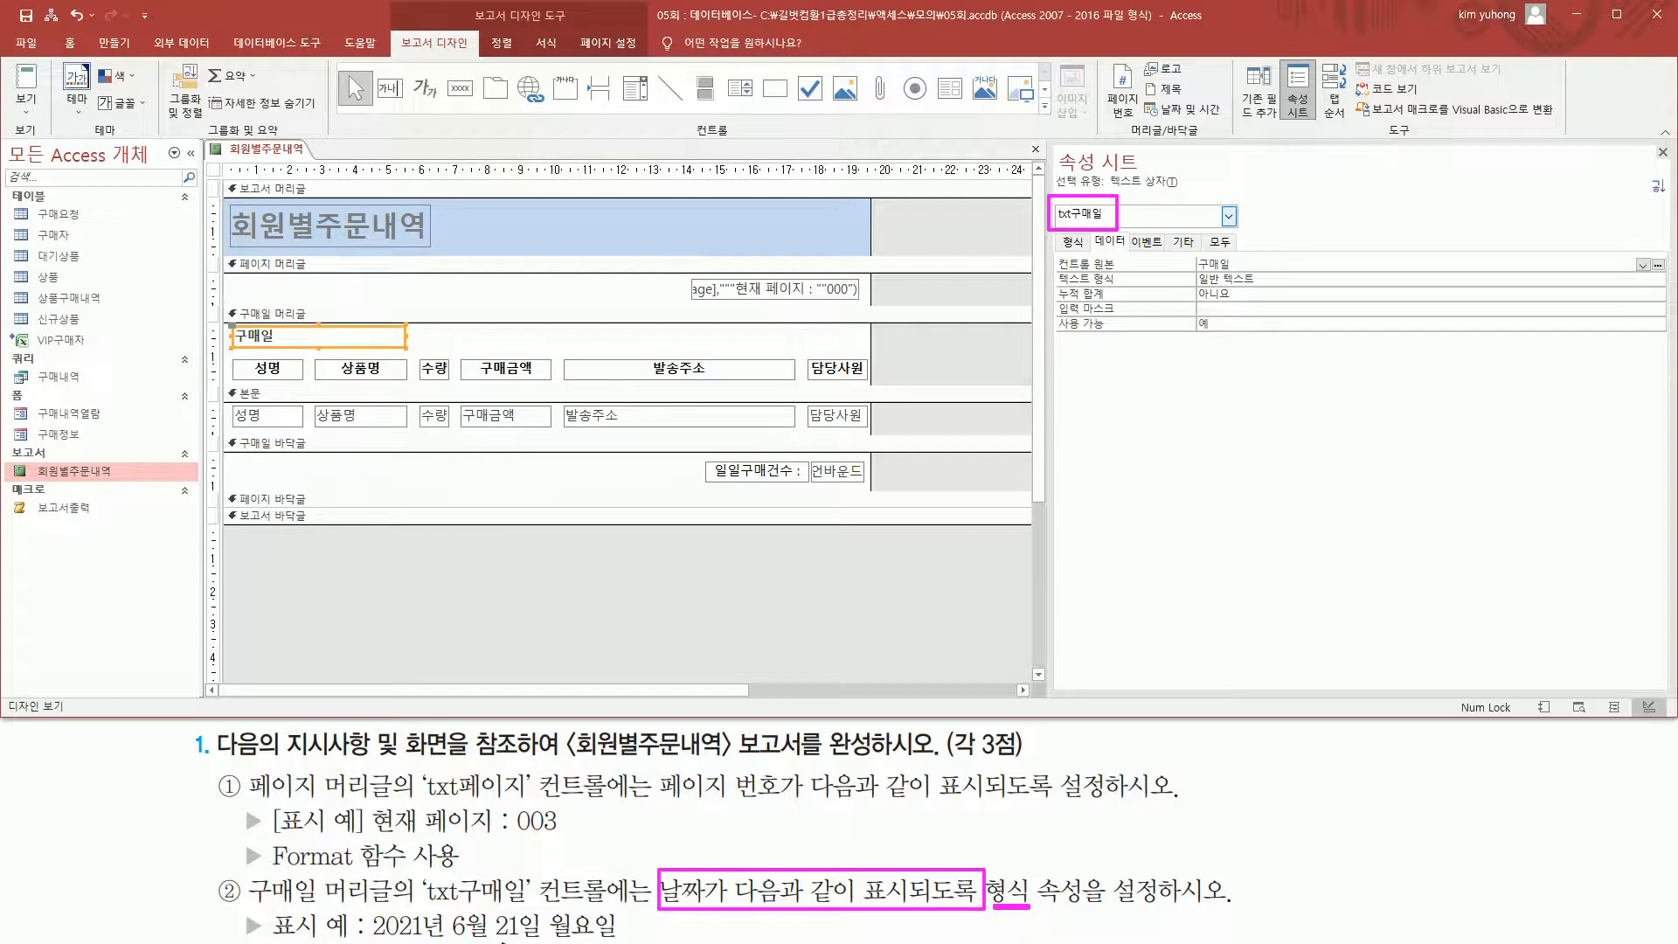
{"action": "left_click_drag", "start_coordinate": [369, 906], "coordinate": [631, 941]}
{"action": "key", "text": "Escape"}
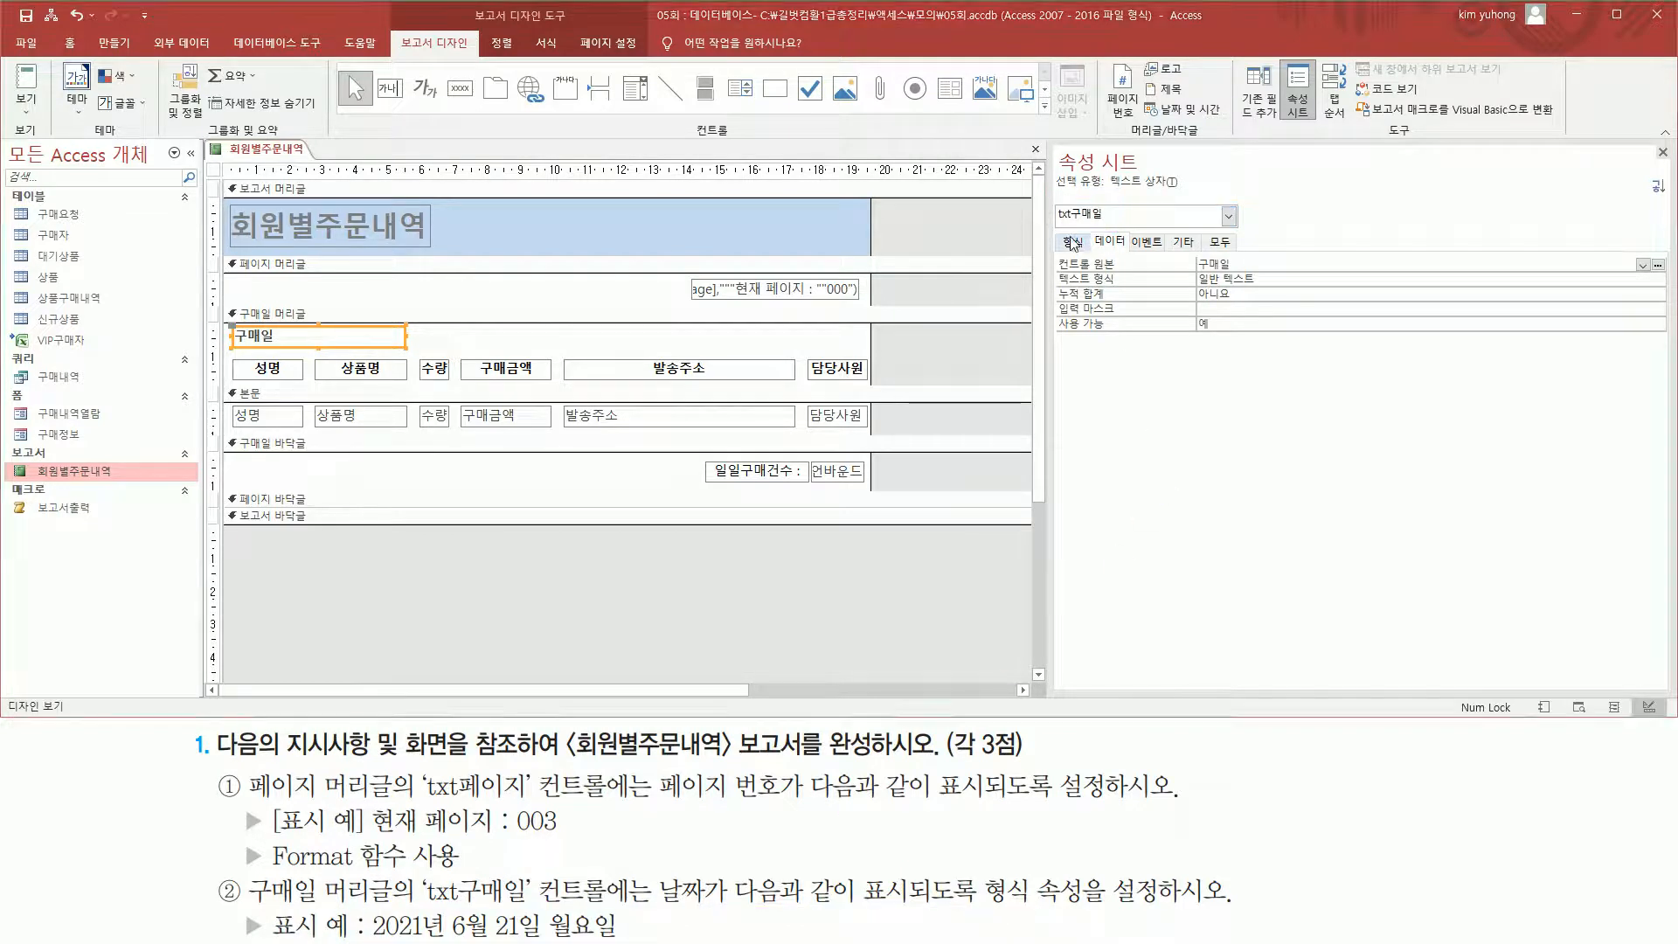
{"action": "left_click", "coordinate": [1078, 244]}
{"action": "left_click", "coordinate": [1250, 262]}
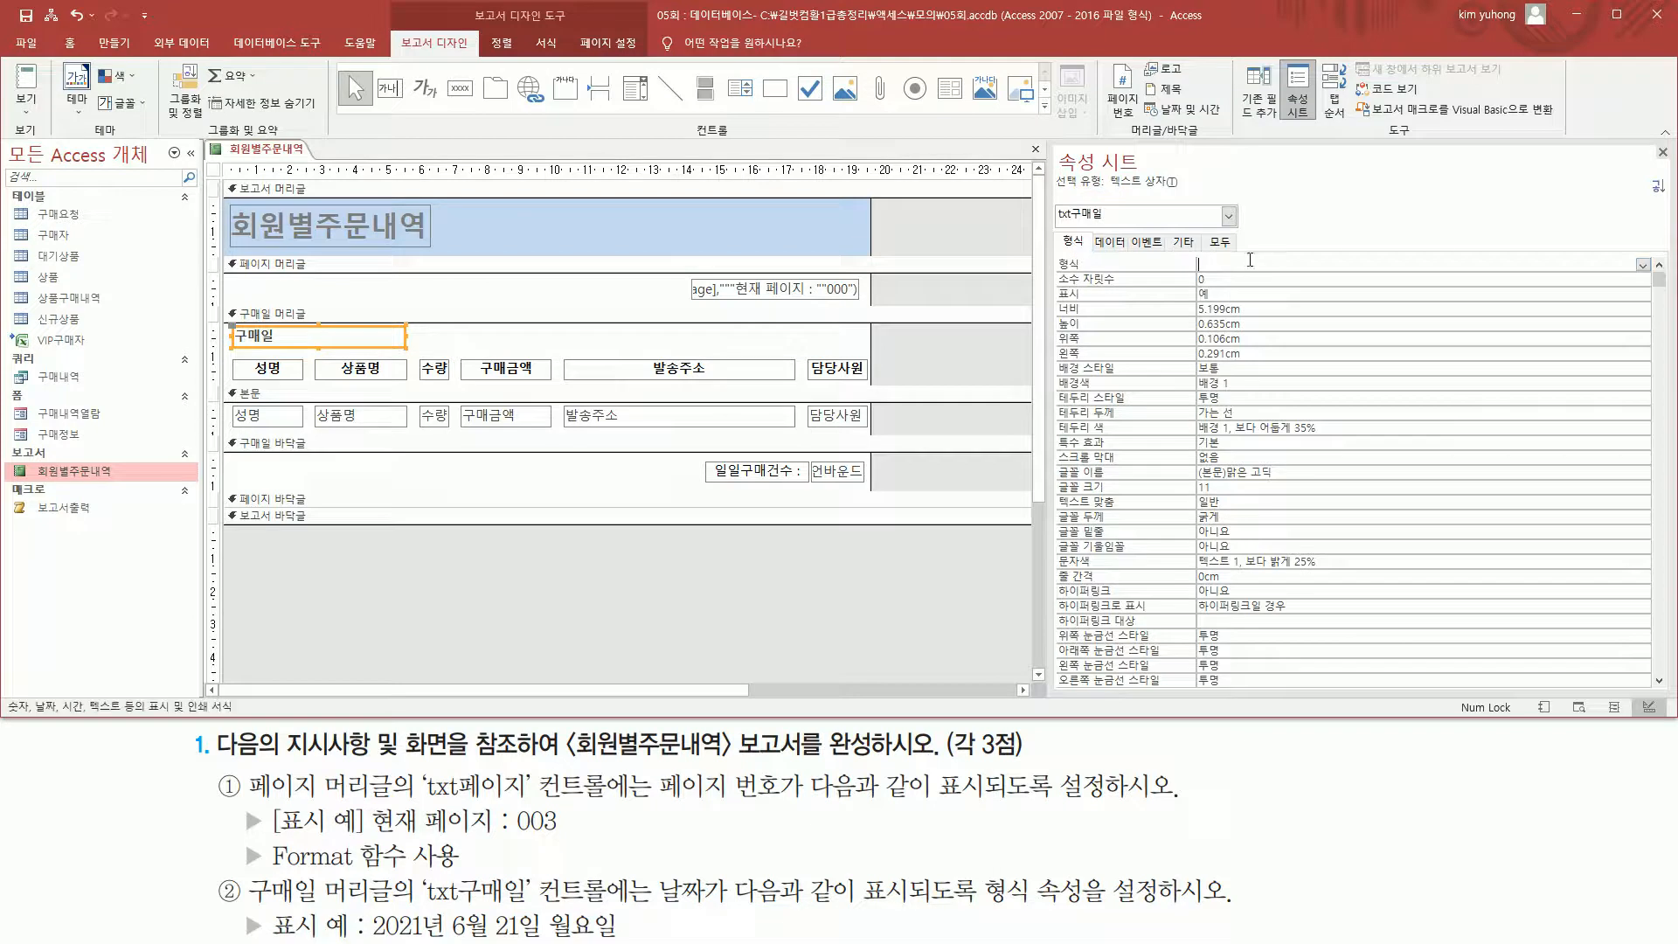
{"action": "left_click", "coordinate": [1643, 264]}
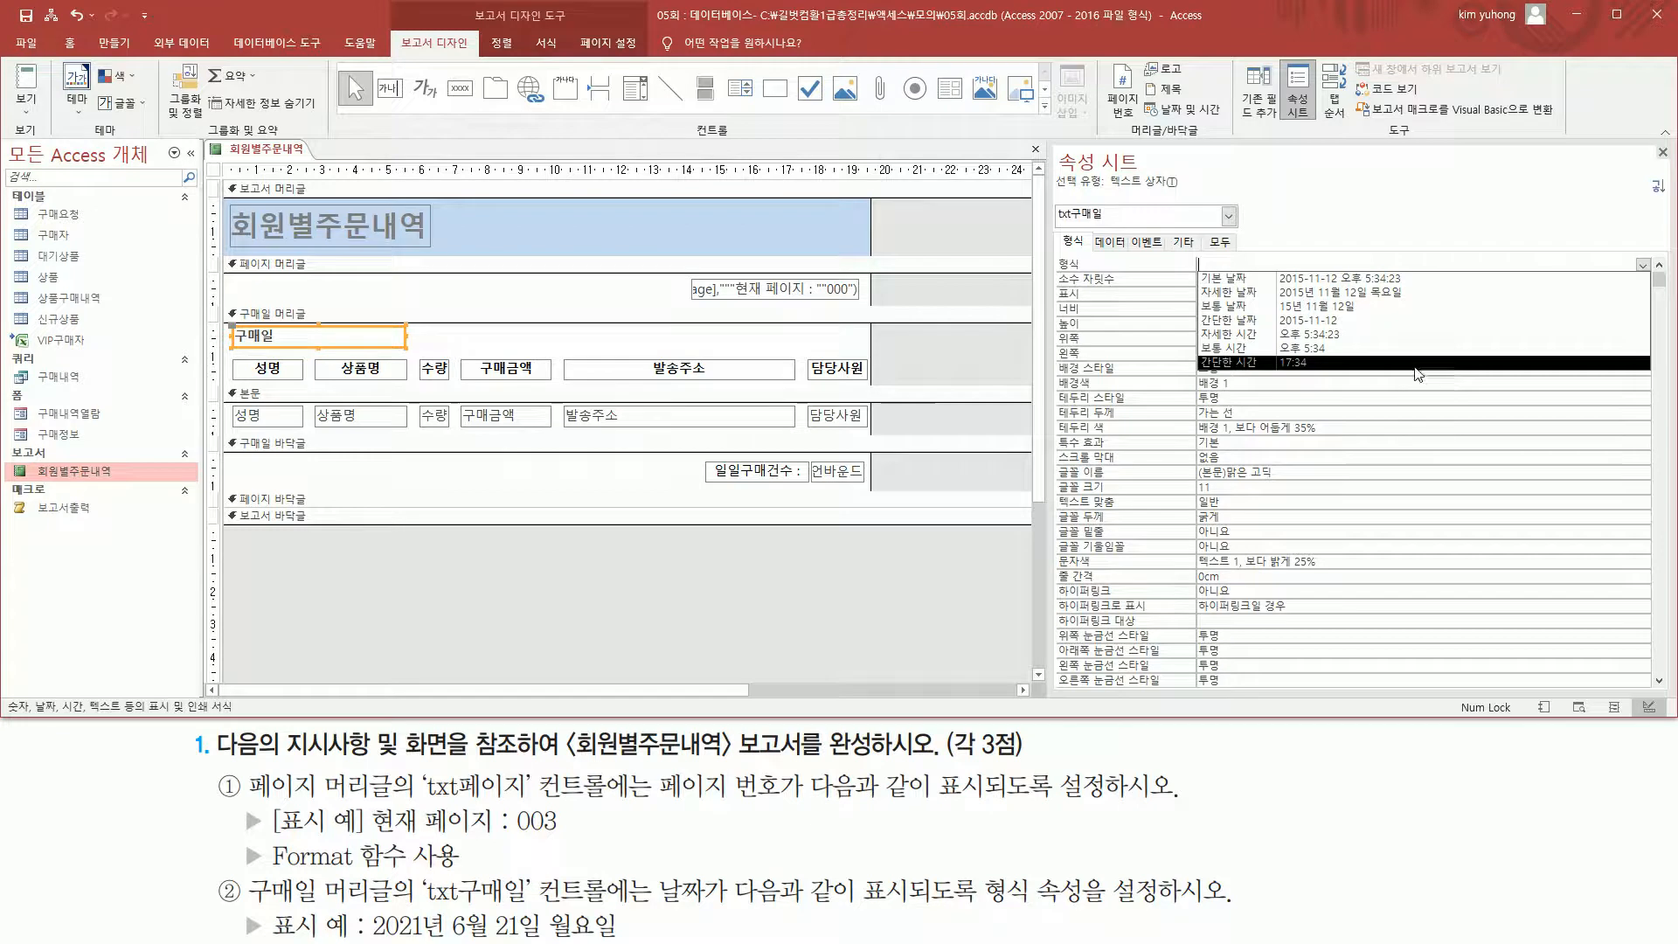
{"action": "left_click", "coordinate": [1411, 297]}
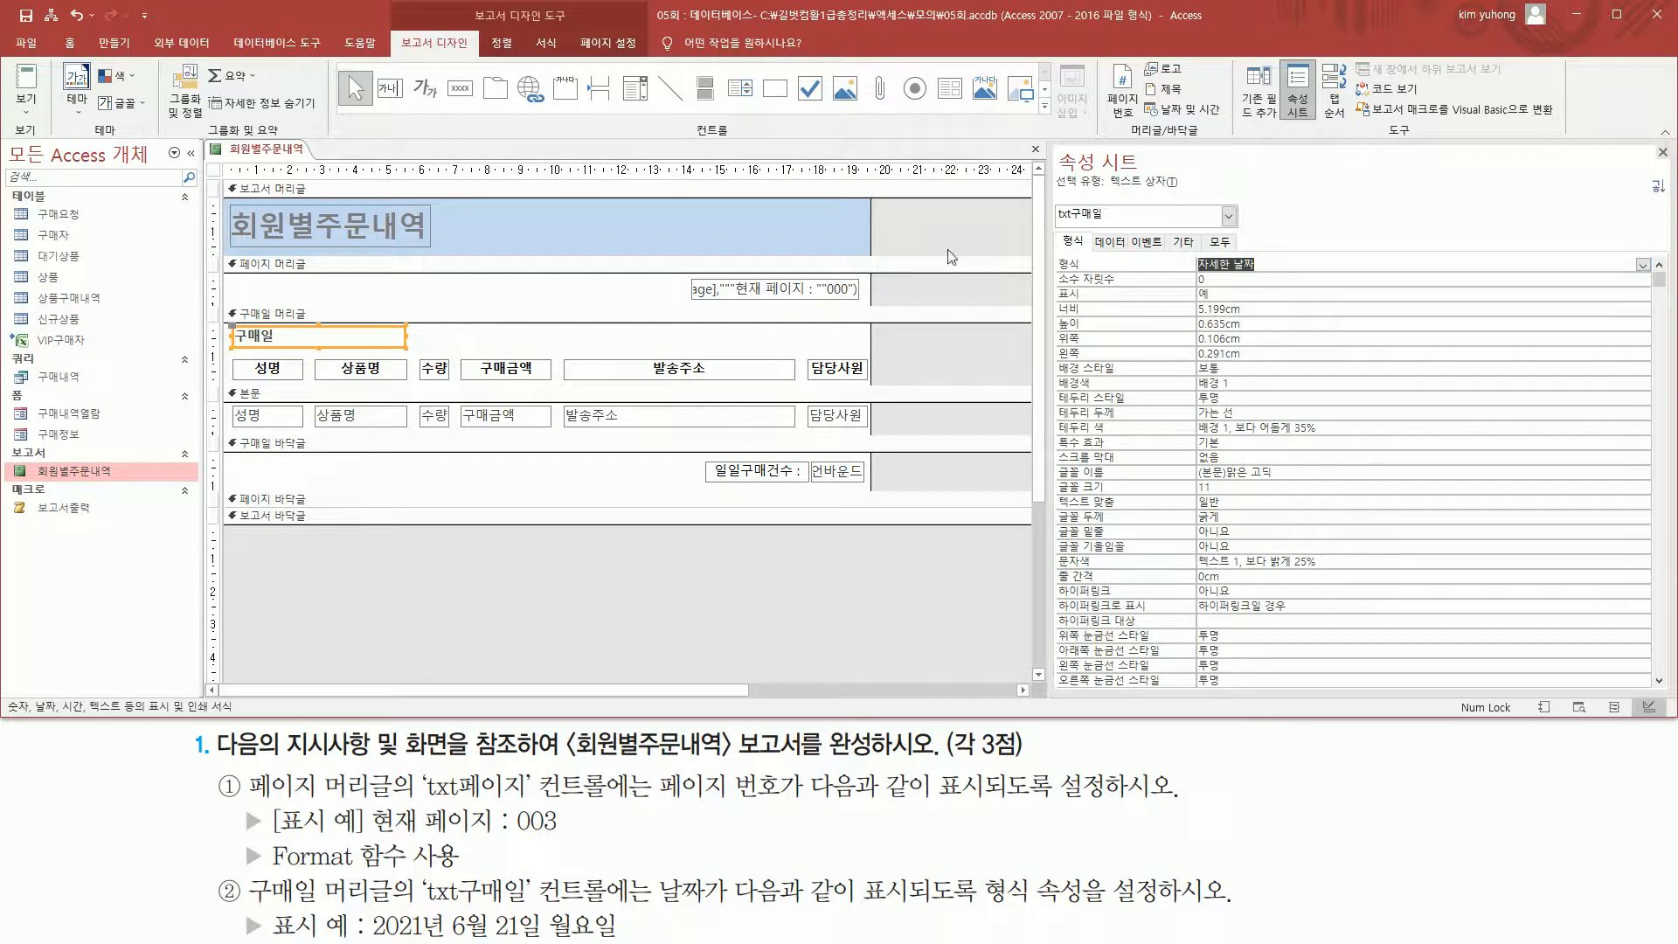
Check the purchase dates in the 구매일 group headers in Print Preview, and return to Design view.
{"action": "left_click", "coordinate": [26, 100]}
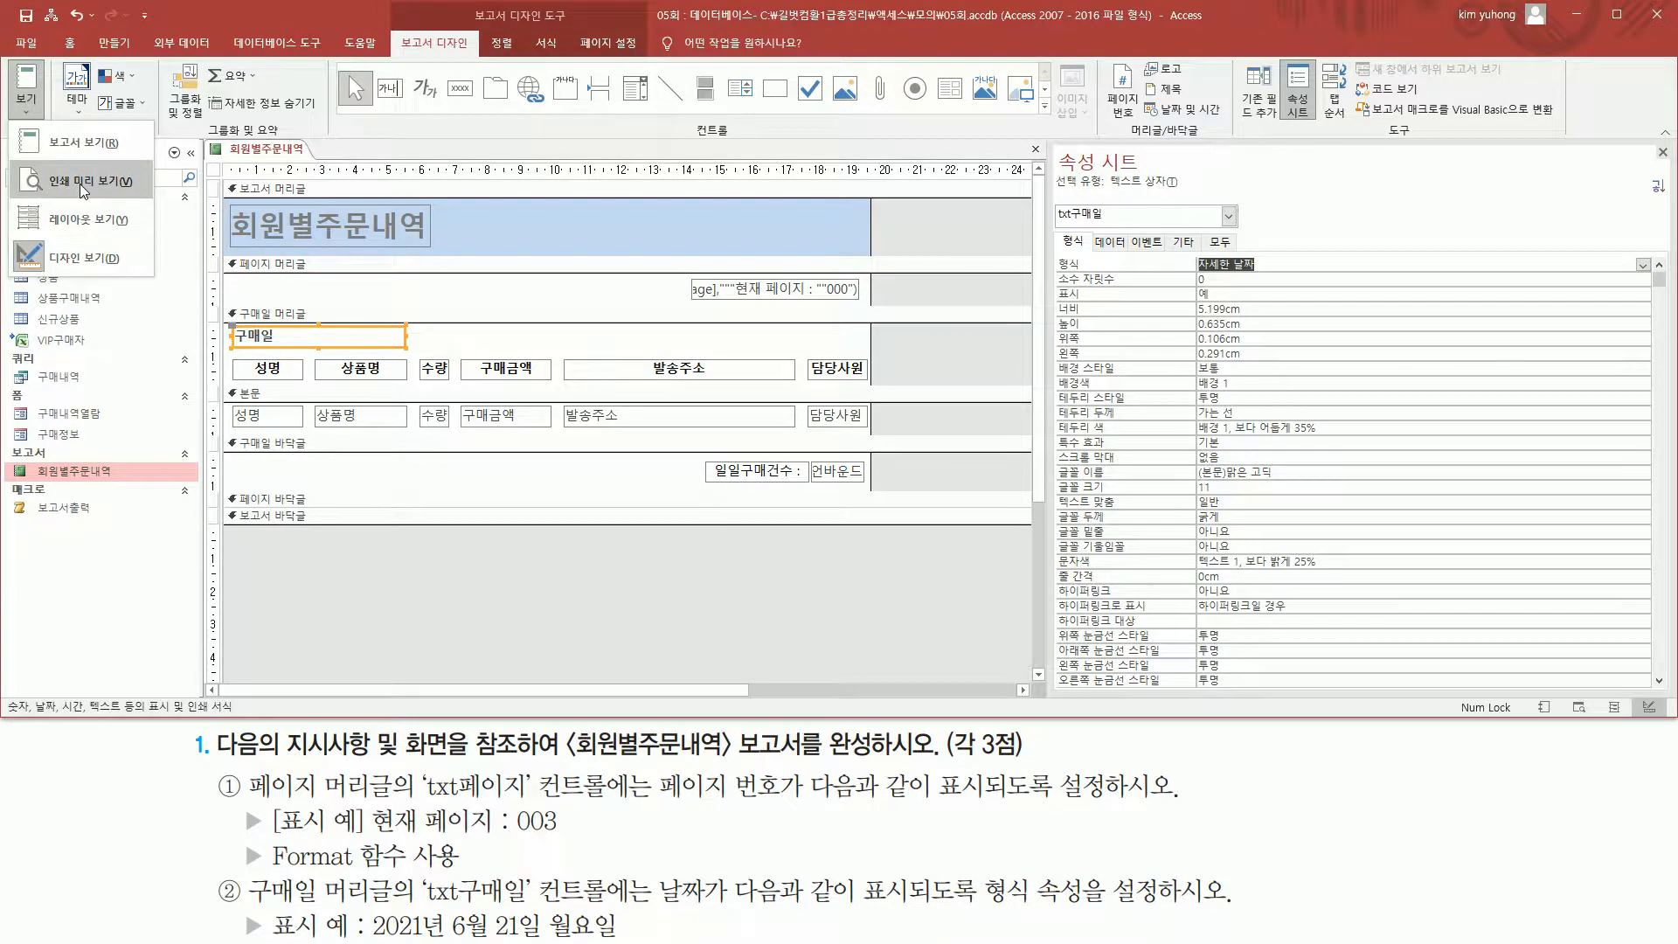
{"action": "left_click", "coordinate": [81, 182]}
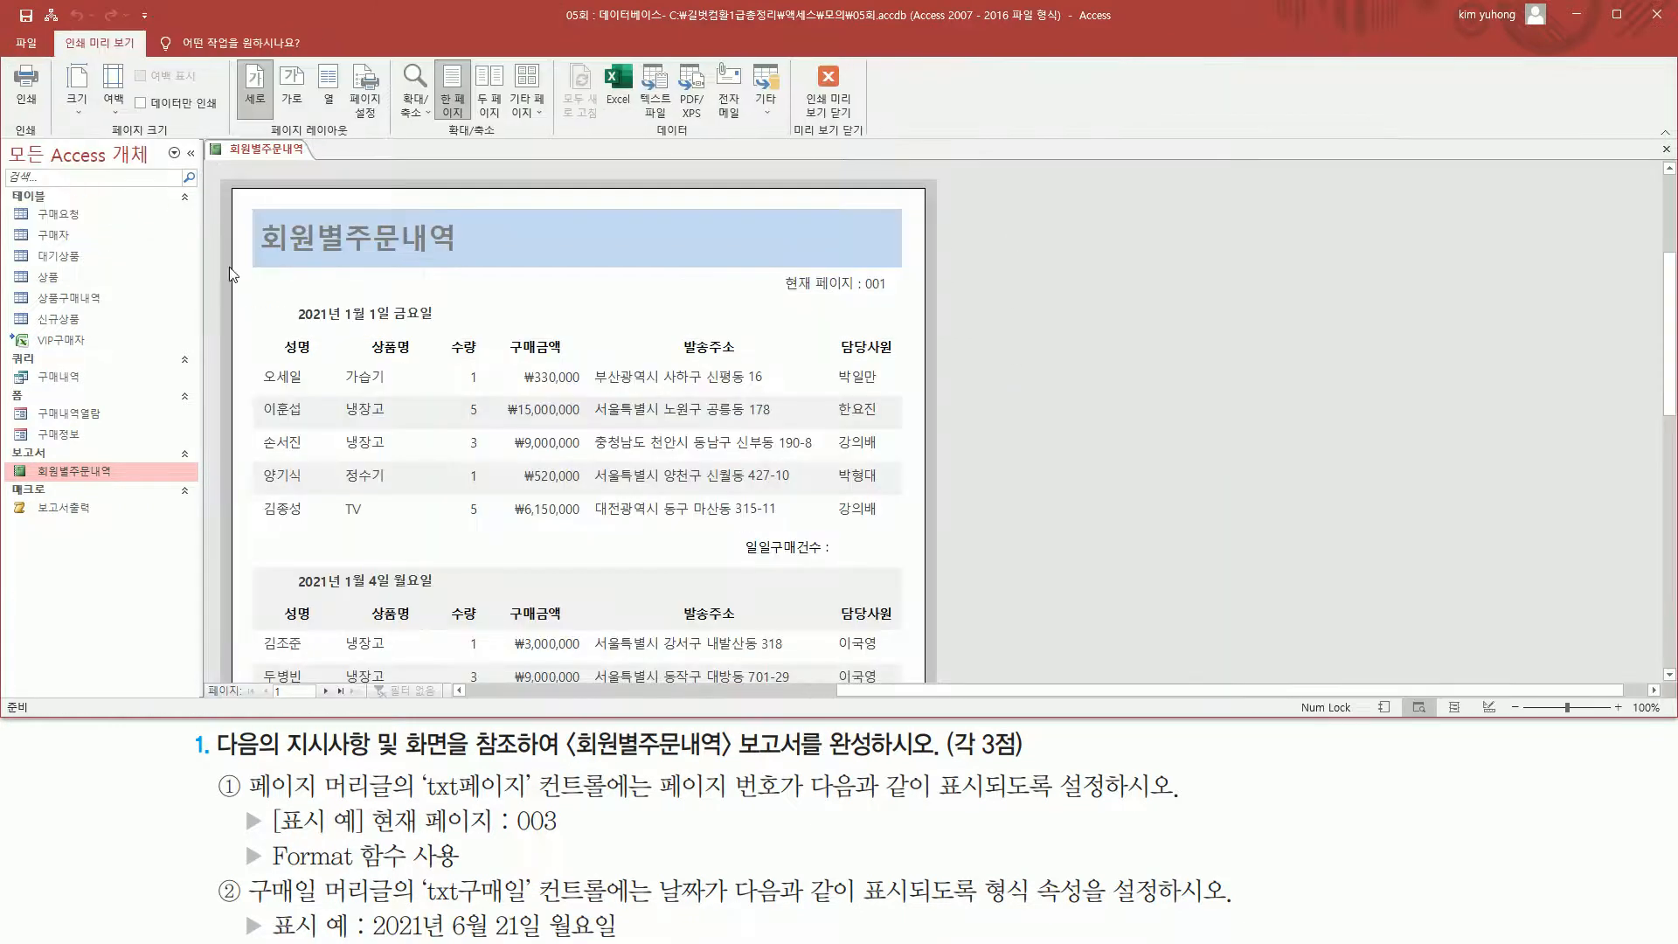
{"action": "mouse_move", "coordinate": [287, 327]}
{"action": "left_mouse_down"}
{"action": "mouse_move", "coordinate": [438, 327]}
{"action": "mouse_move", "coordinate": [454, 282]}
{"action": "left_mouse_up"}
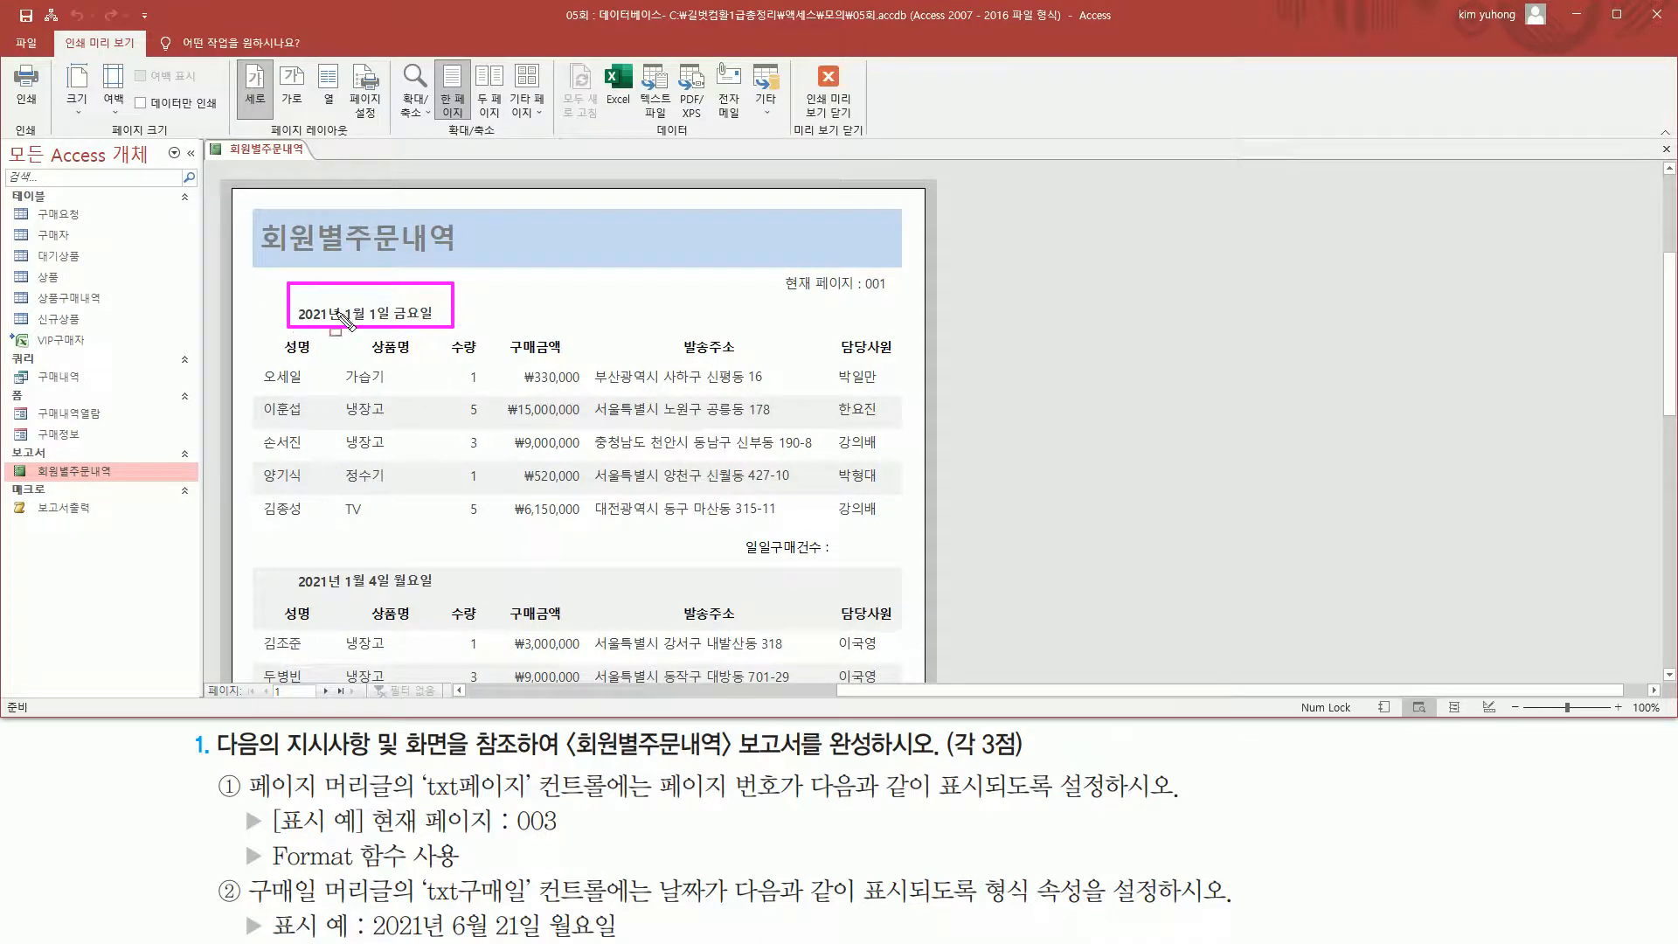
{"action": "left_click_drag", "start_coordinate": [280, 568], "coordinate": [455, 601]}
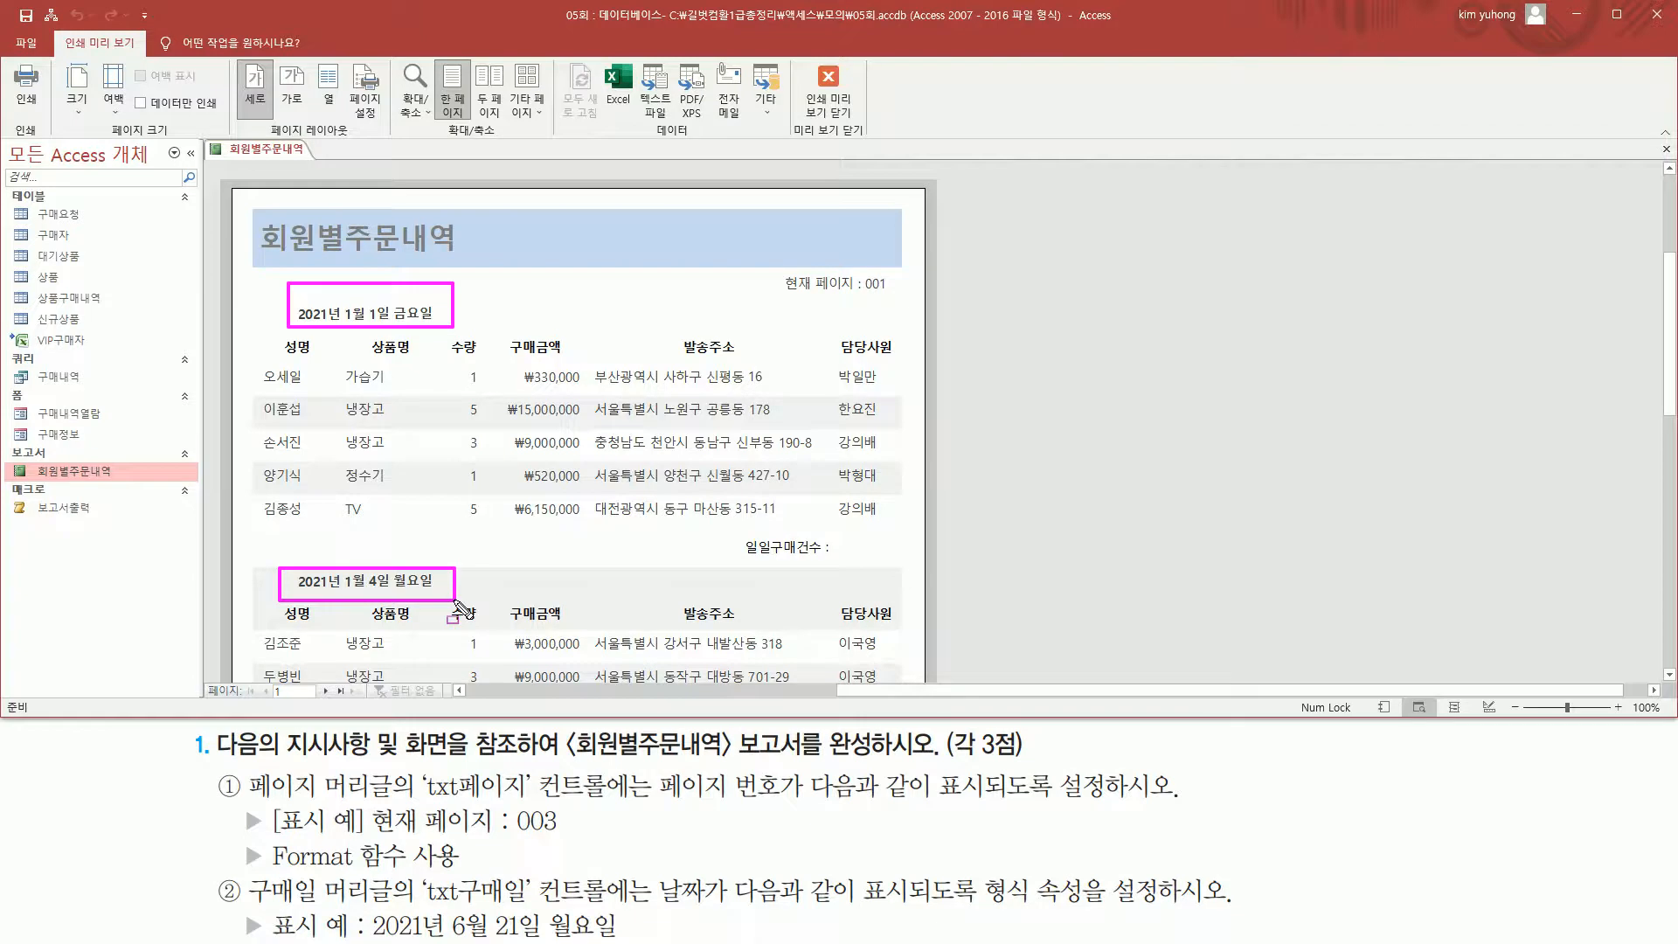
{"action": "key", "text": "Escape"}
{"action": "left_click", "coordinate": [827, 97]}
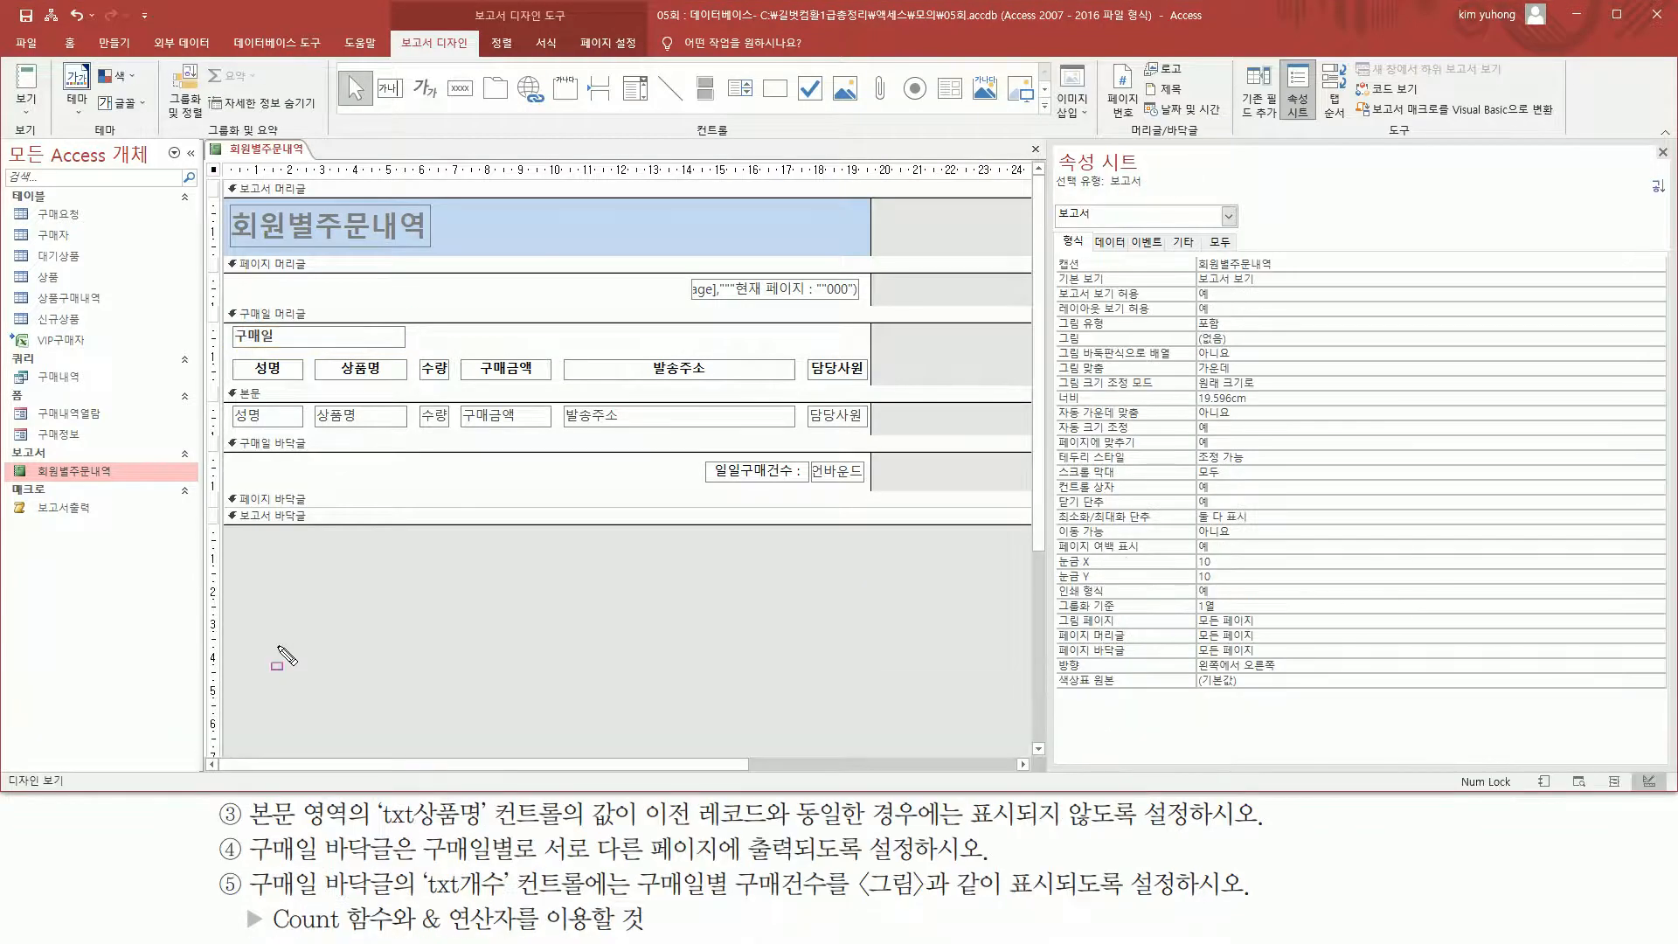
Select the txt상품명 text box in the report's 본문 section.
{"action": "left_click_drag", "start_coordinate": [250, 829], "coordinate": [561, 828]}
{"action": "left_click_drag", "start_coordinate": [213, 382], "coordinate": [872, 432]}
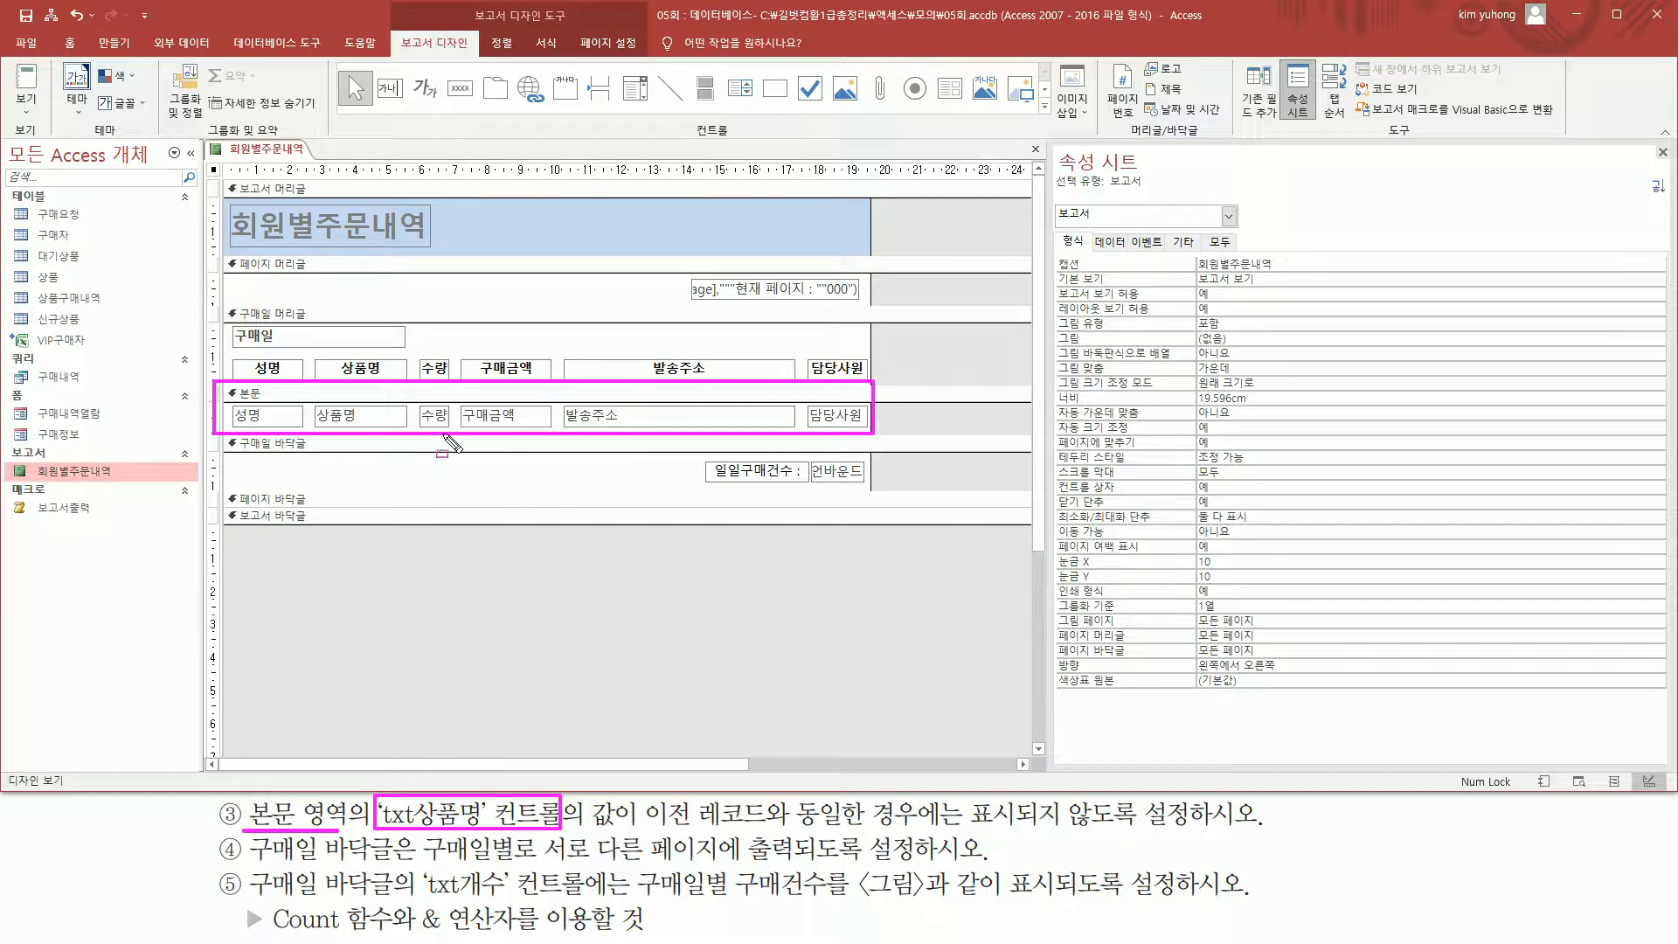
{"action": "left_click_drag", "start_coordinate": [313, 404], "coordinate": [400, 426]}
{"action": "left_click", "coordinate": [406, 419]}
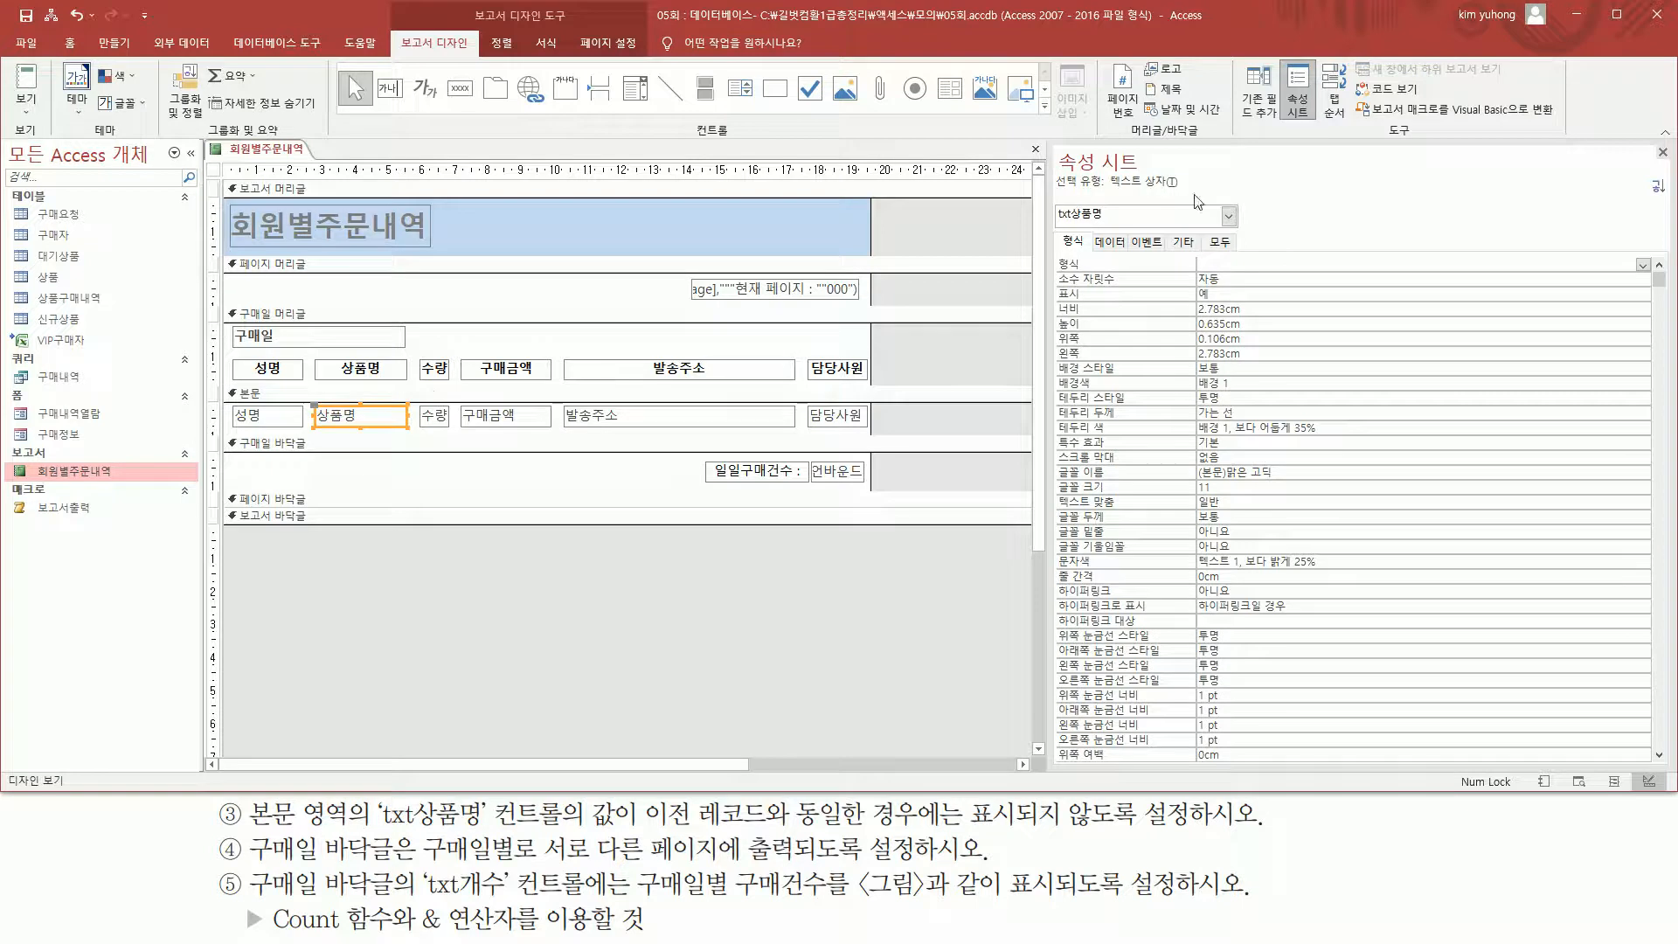
{"action": "mouse_move", "coordinate": [1054, 225]}
{"action": "left_mouse_down"}
{"action": "mouse_move", "coordinate": [1114, 225]}
{"action": "mouse_move", "coordinate": [1109, 196]}
{"action": "left_mouse_up"}
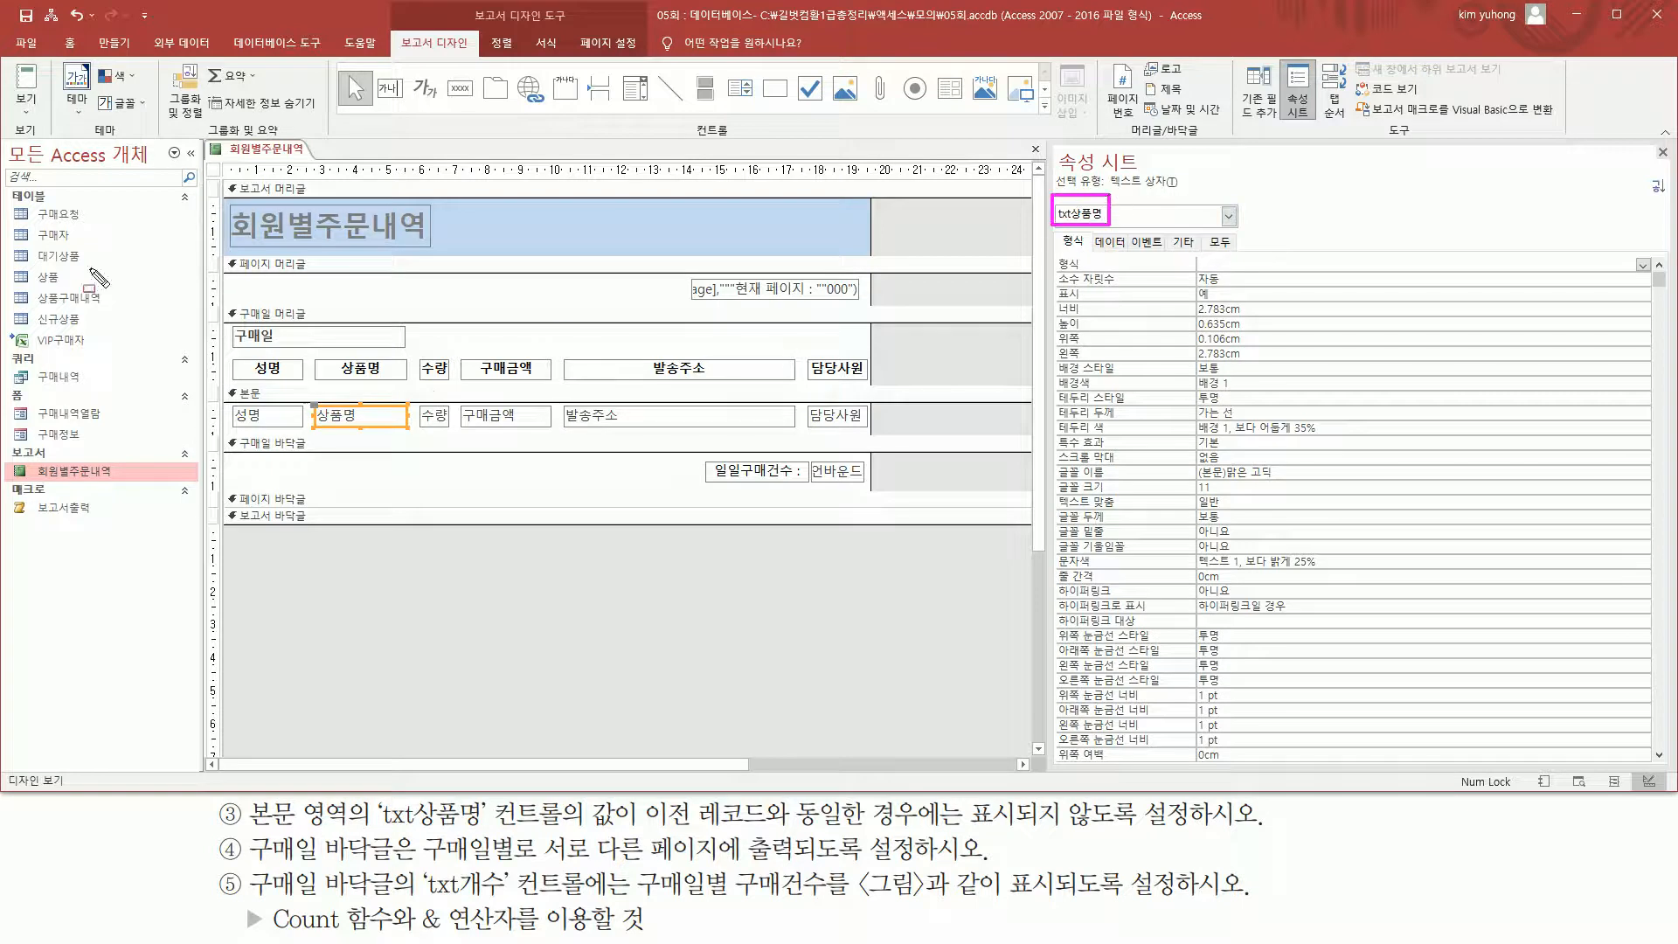
Examine the 상품명 column in Print Preview for product names repeated on consecutive records, and return to Design view.
{"action": "left_click", "coordinate": [26, 98]}
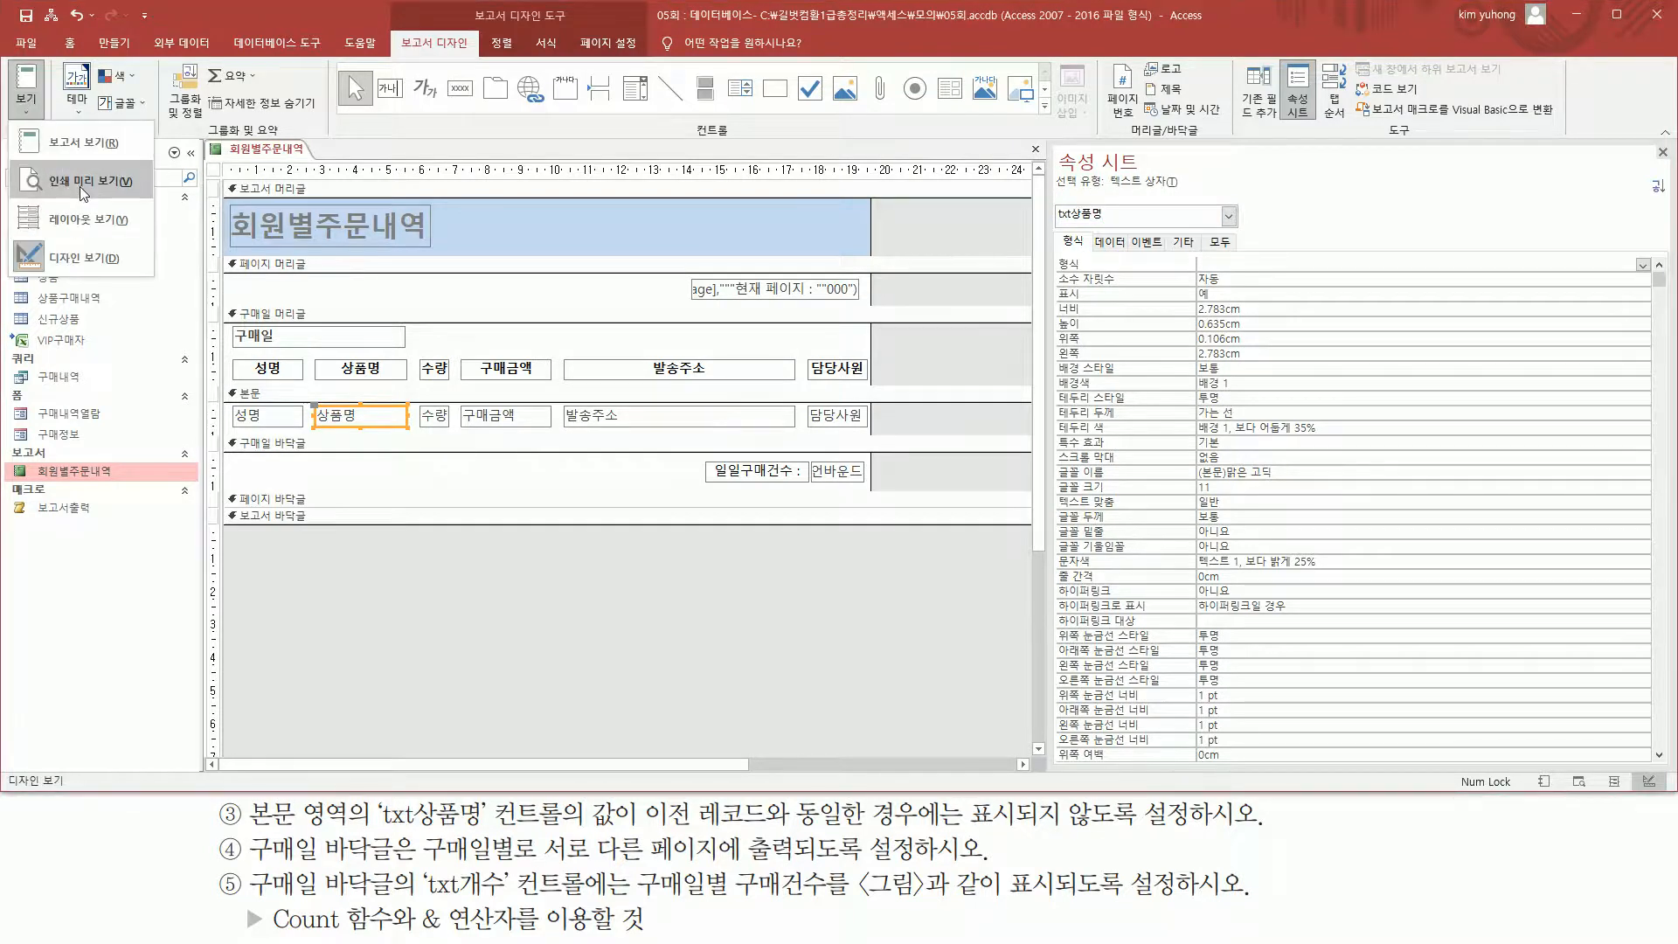
{"action": "left_click", "coordinate": [83, 184]}
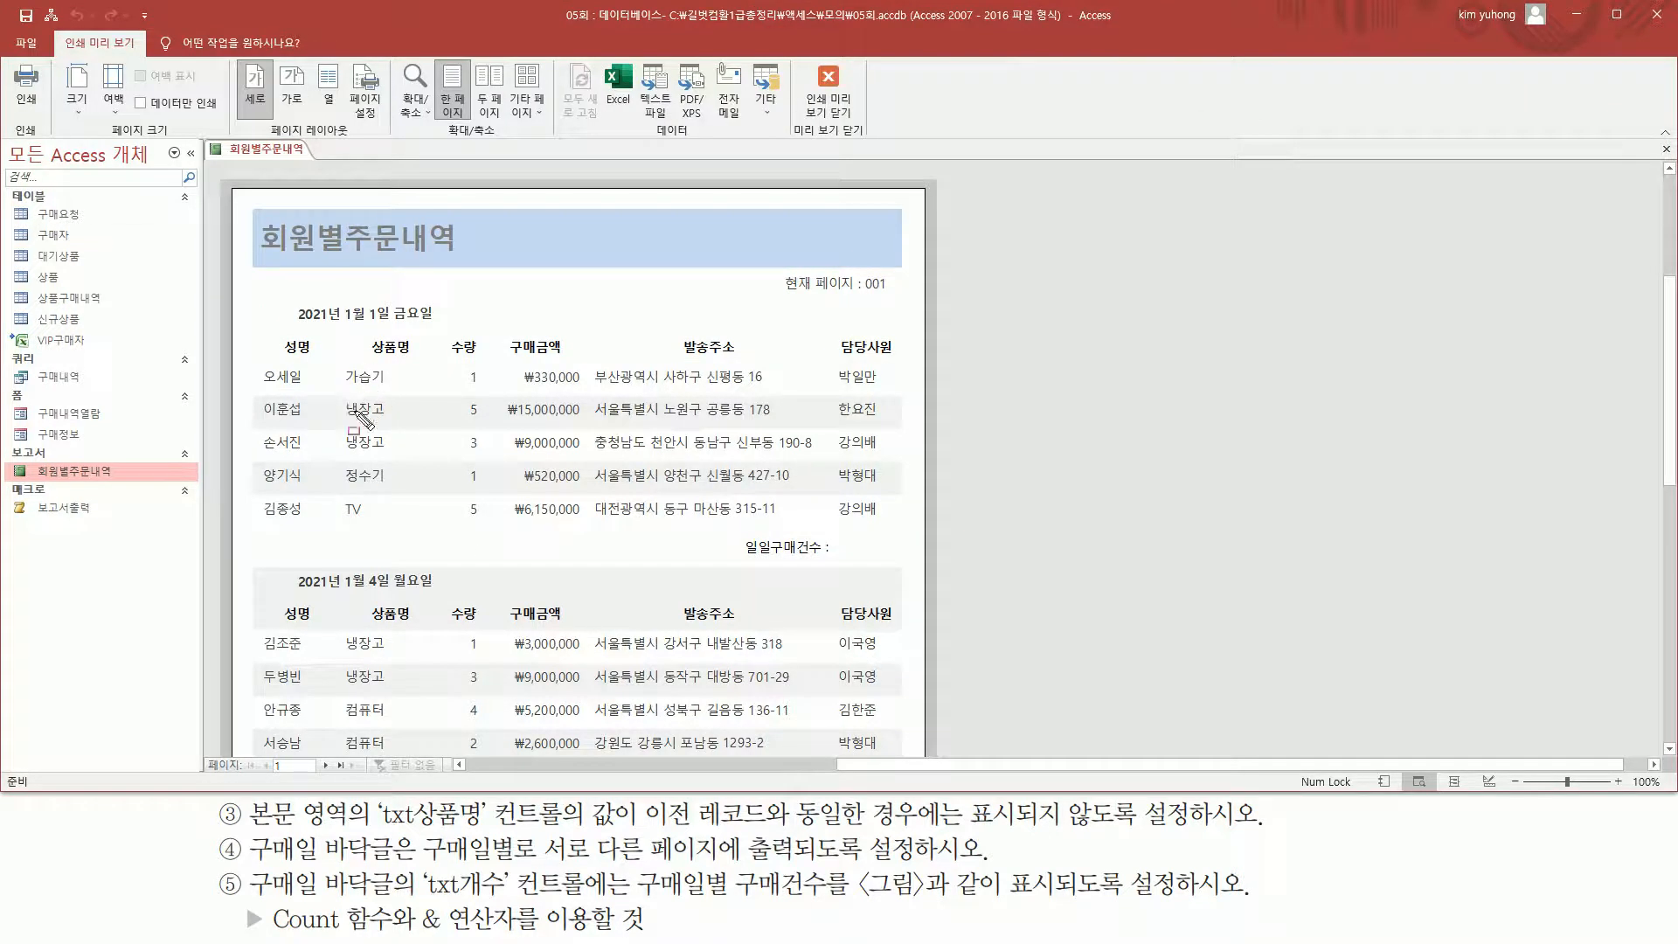
{"action": "left_click_drag", "start_coordinate": [349, 402], "coordinate": [395, 459]}
{"action": "mouse_move", "coordinate": [345, 638]}
{"action": "left_mouse_down"}
{"action": "mouse_move", "coordinate": [403, 688]}
{"action": "mouse_move", "coordinate": [385, 782]}
{"action": "mouse_move", "coordinate": [396, 753]}
{"action": "left_mouse_up"}
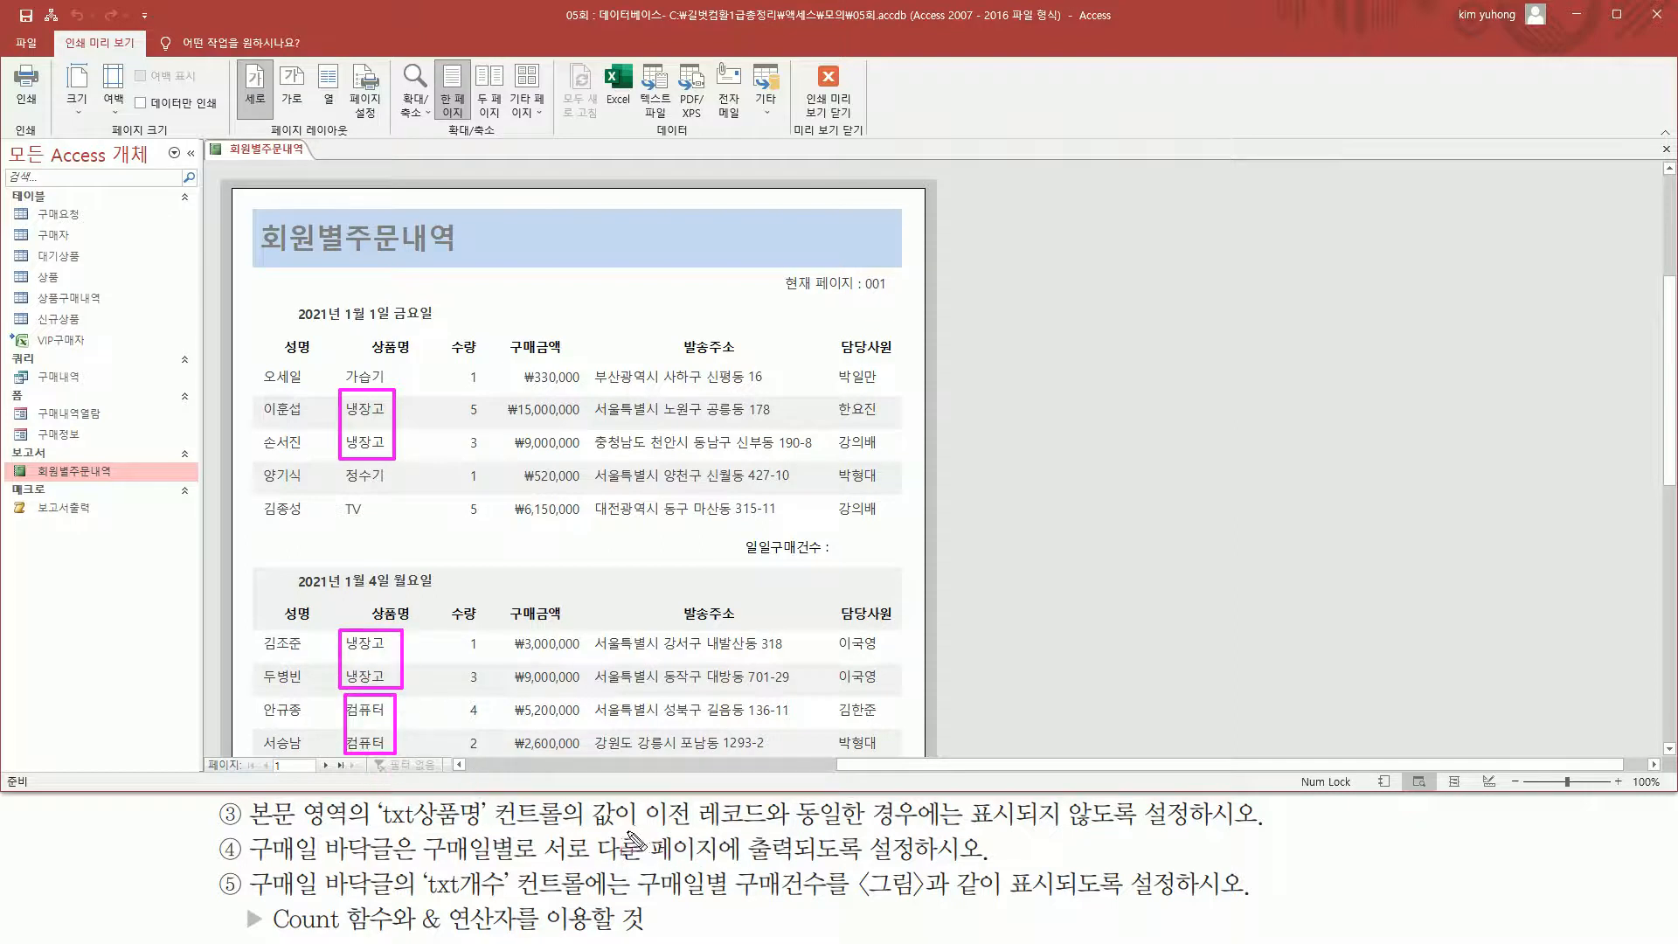
{"action": "left_click_drag", "start_coordinate": [632, 826], "coordinate": [1233, 832]}
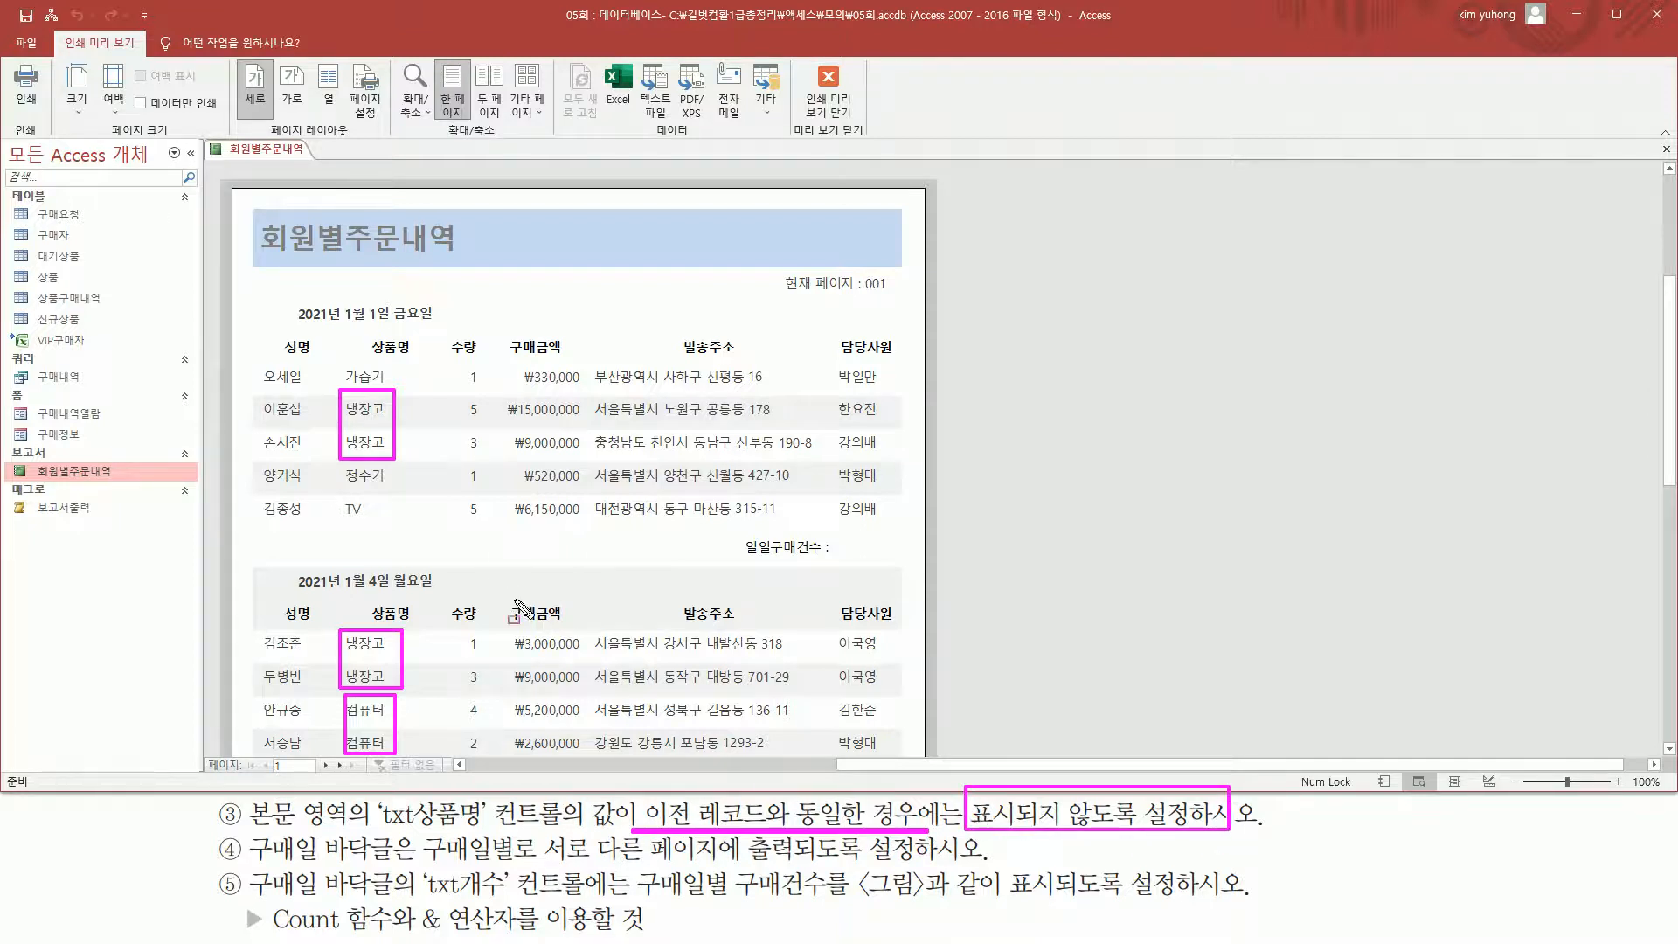
{"action": "key", "text": "Escape"}
{"action": "left_click", "coordinate": [836, 101]}
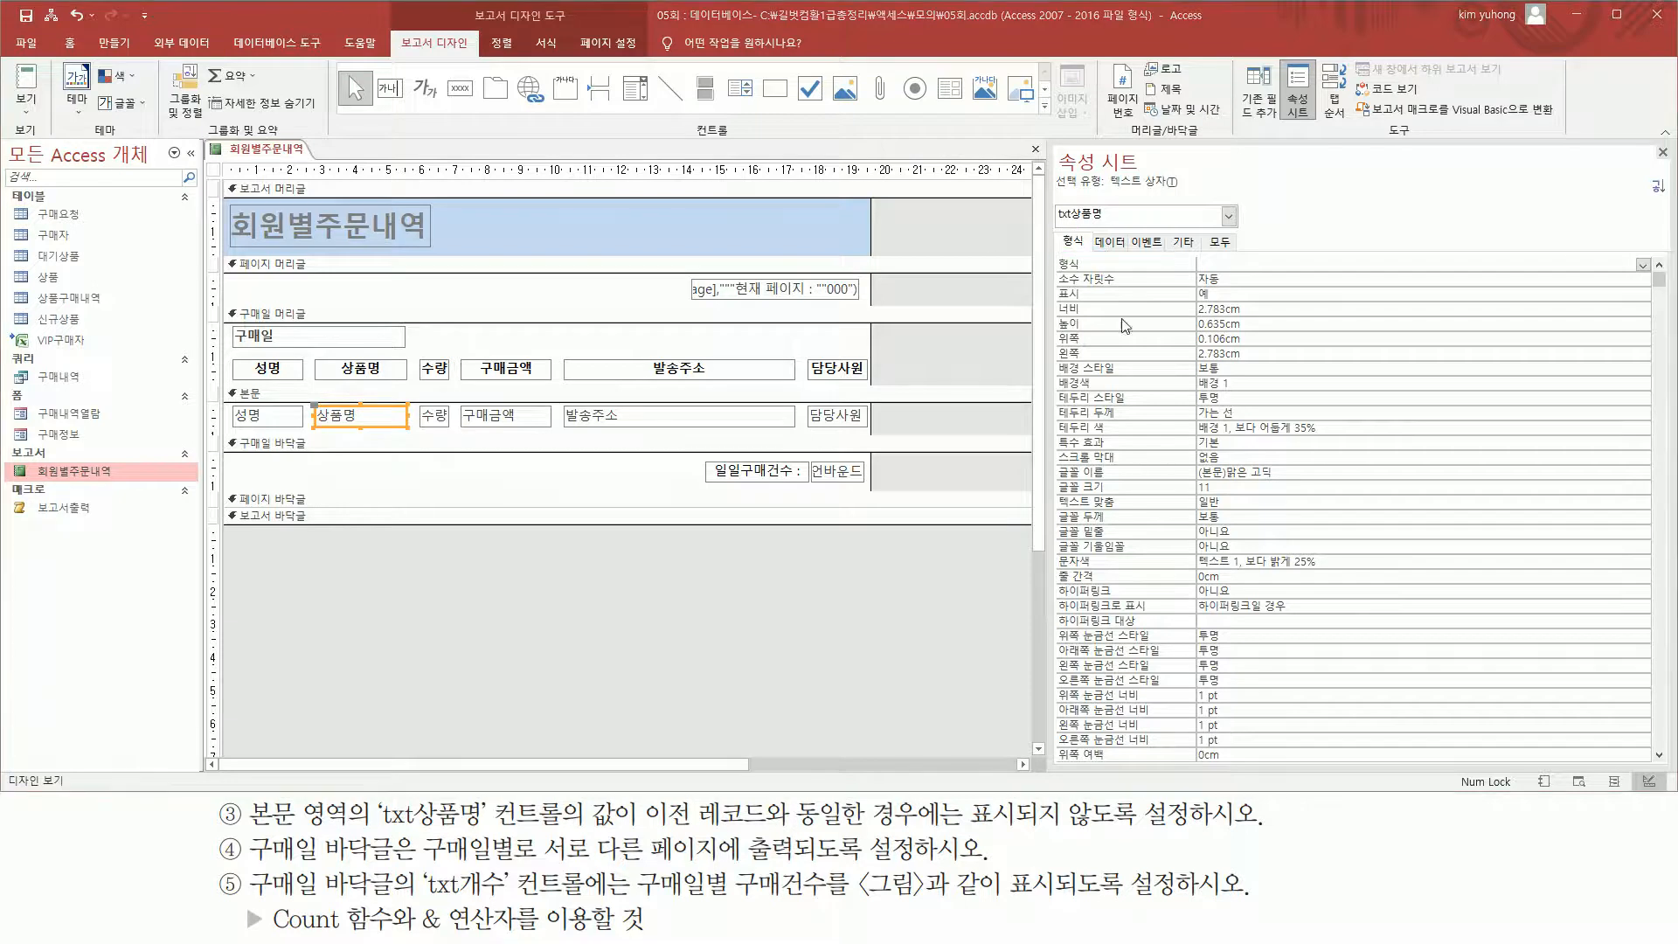
Set the 중복 내용 숨기기 property of the txt상품명 text box to 예.
{"action": "scroll", "coordinate": [1259, 511], "scroll_direction": "down", "scroll_amount": 5}
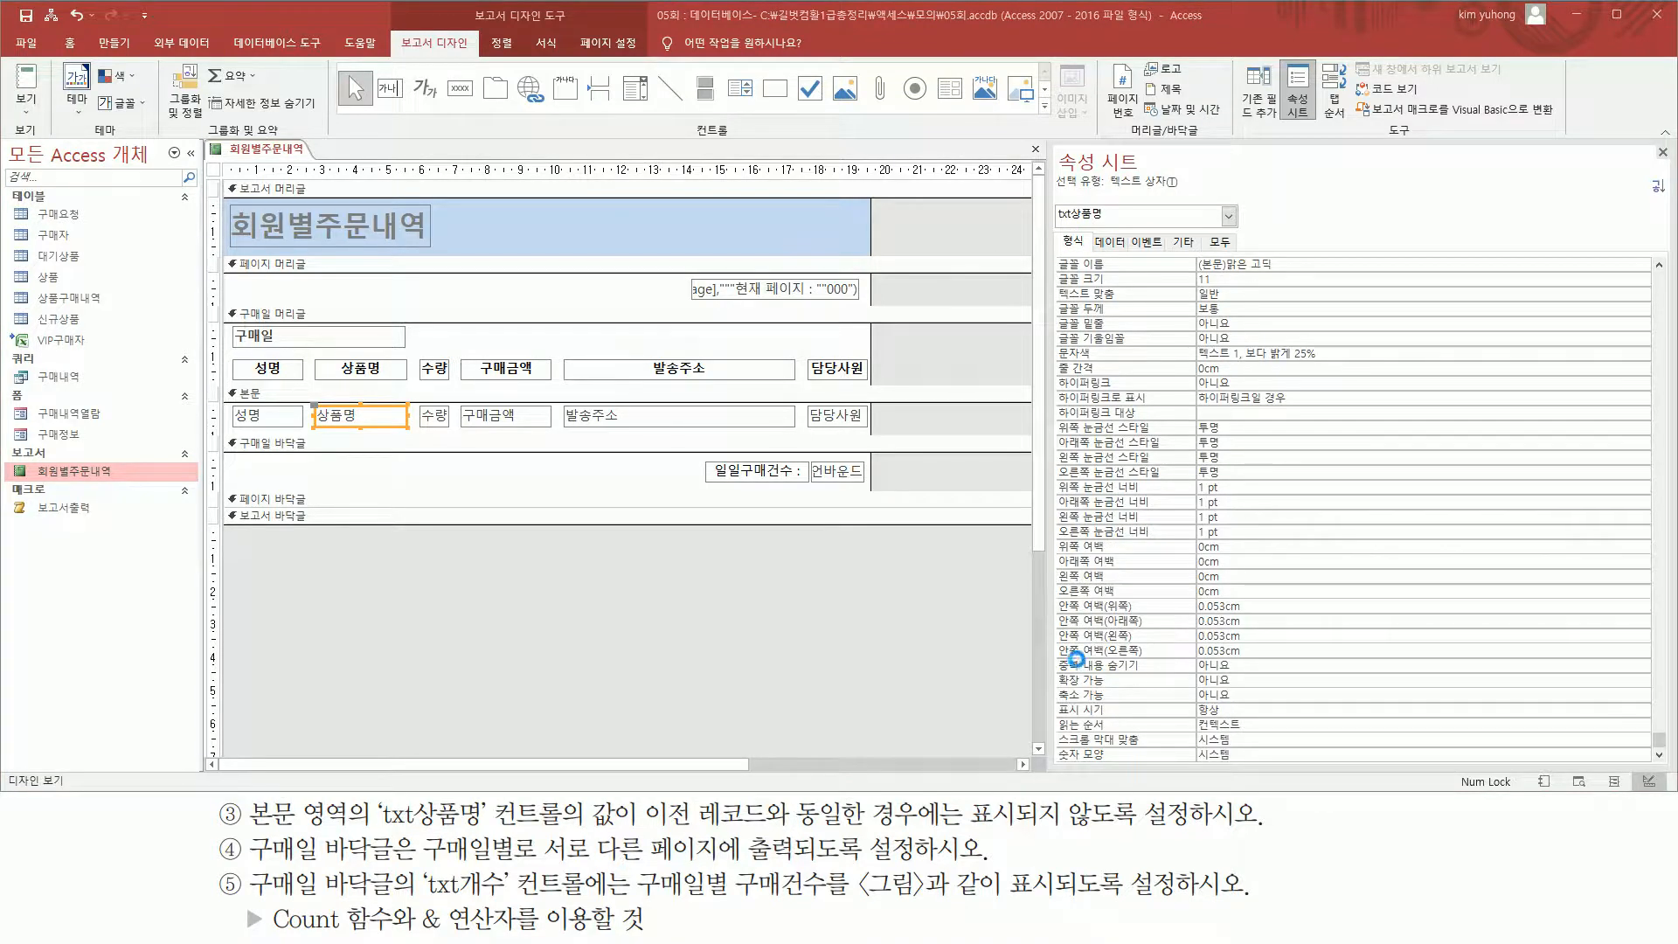
{"action": "left_click_drag", "start_coordinate": [1053, 655], "coordinate": [1191, 674]}
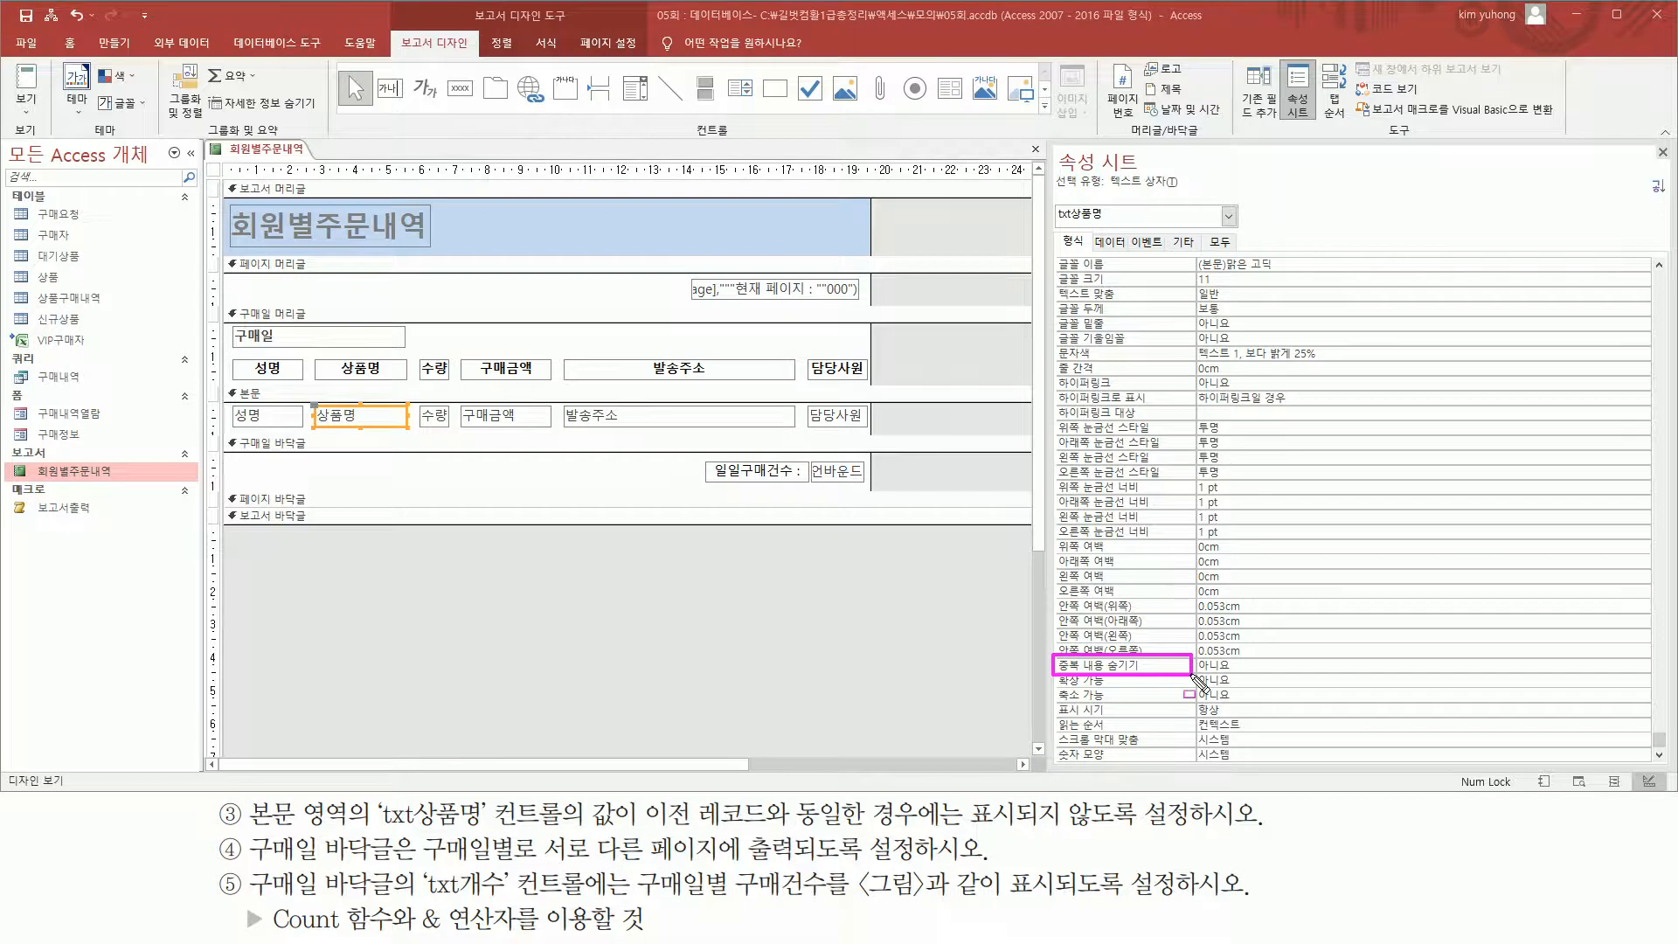
{"action": "left_click", "coordinate": [1276, 666]}
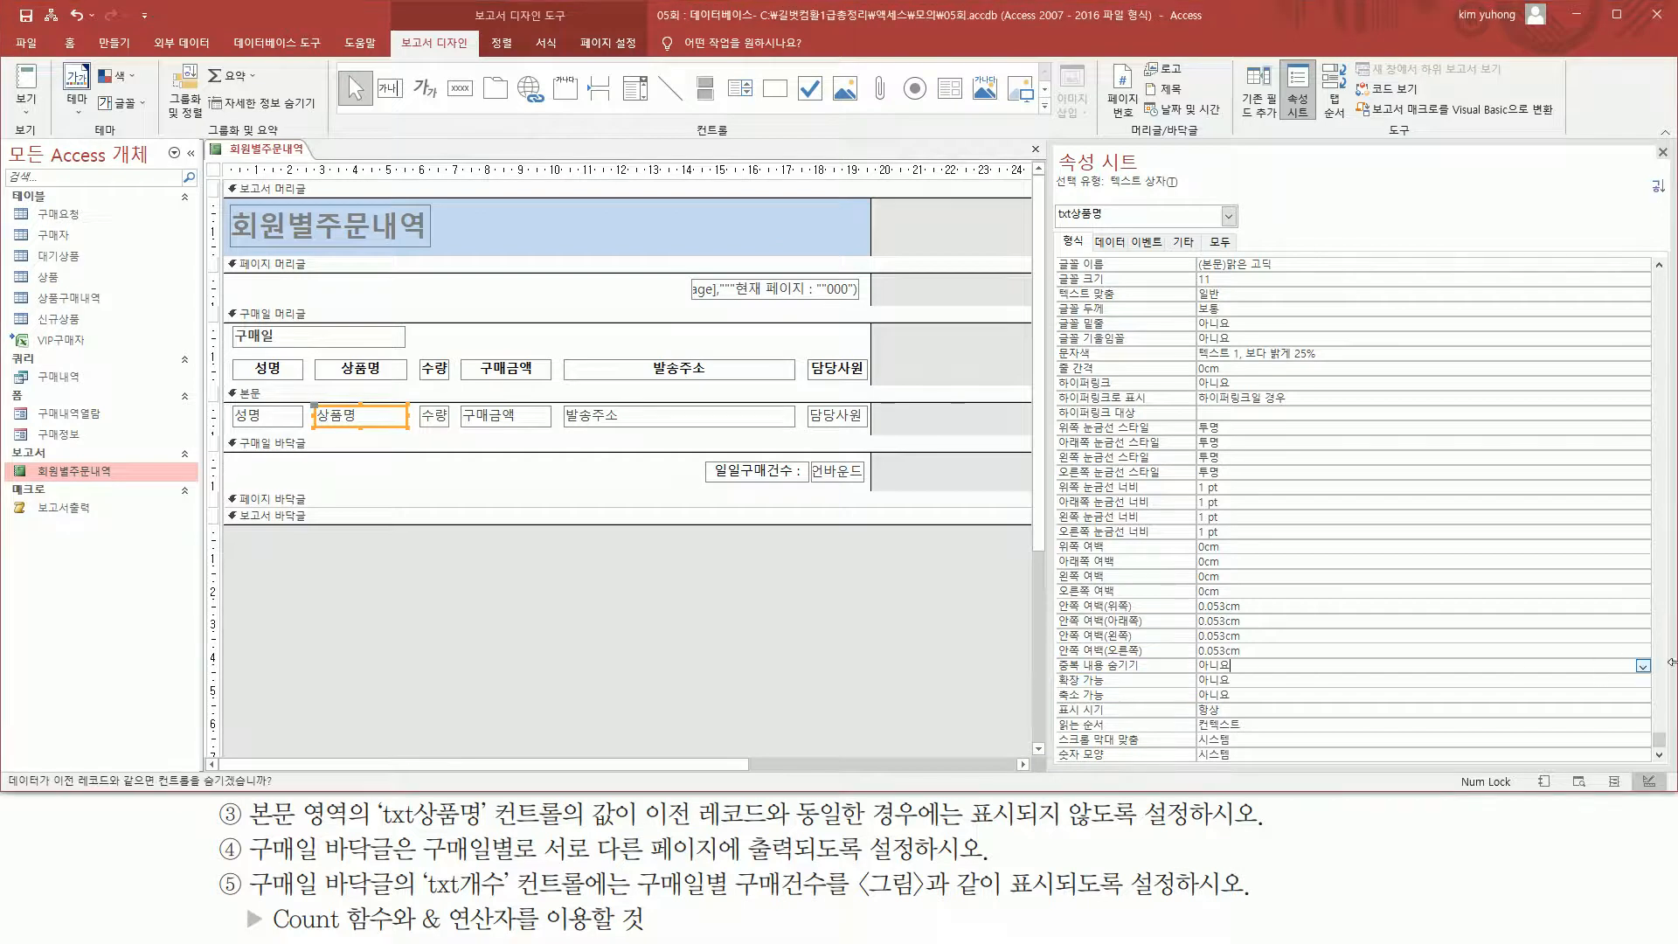
{"action": "left_click", "coordinate": [1643, 666]}
{"action": "left_click", "coordinate": [1219, 679]}
{"action": "left_click_drag", "start_coordinate": [1043, 653], "coordinate": [1264, 680]}
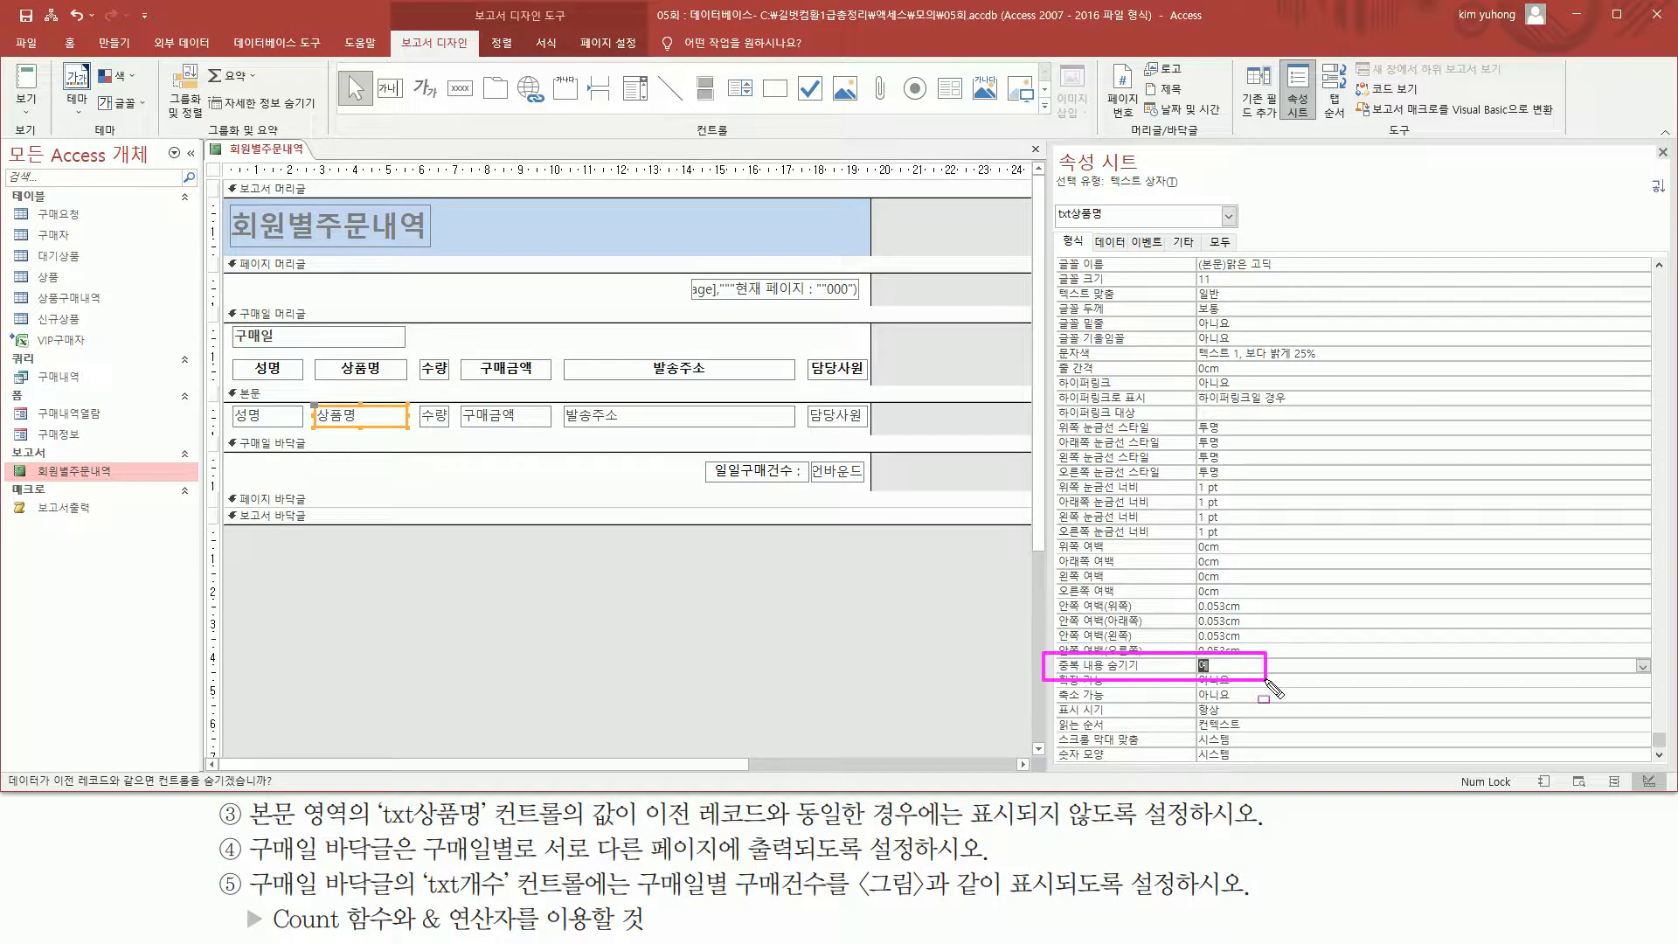
{"action": "key", "text": "Escape"}
Check in Print Preview how consecutive identical product names are displayed, and return to Design view.
{"action": "left_click", "coordinate": [26, 104]}
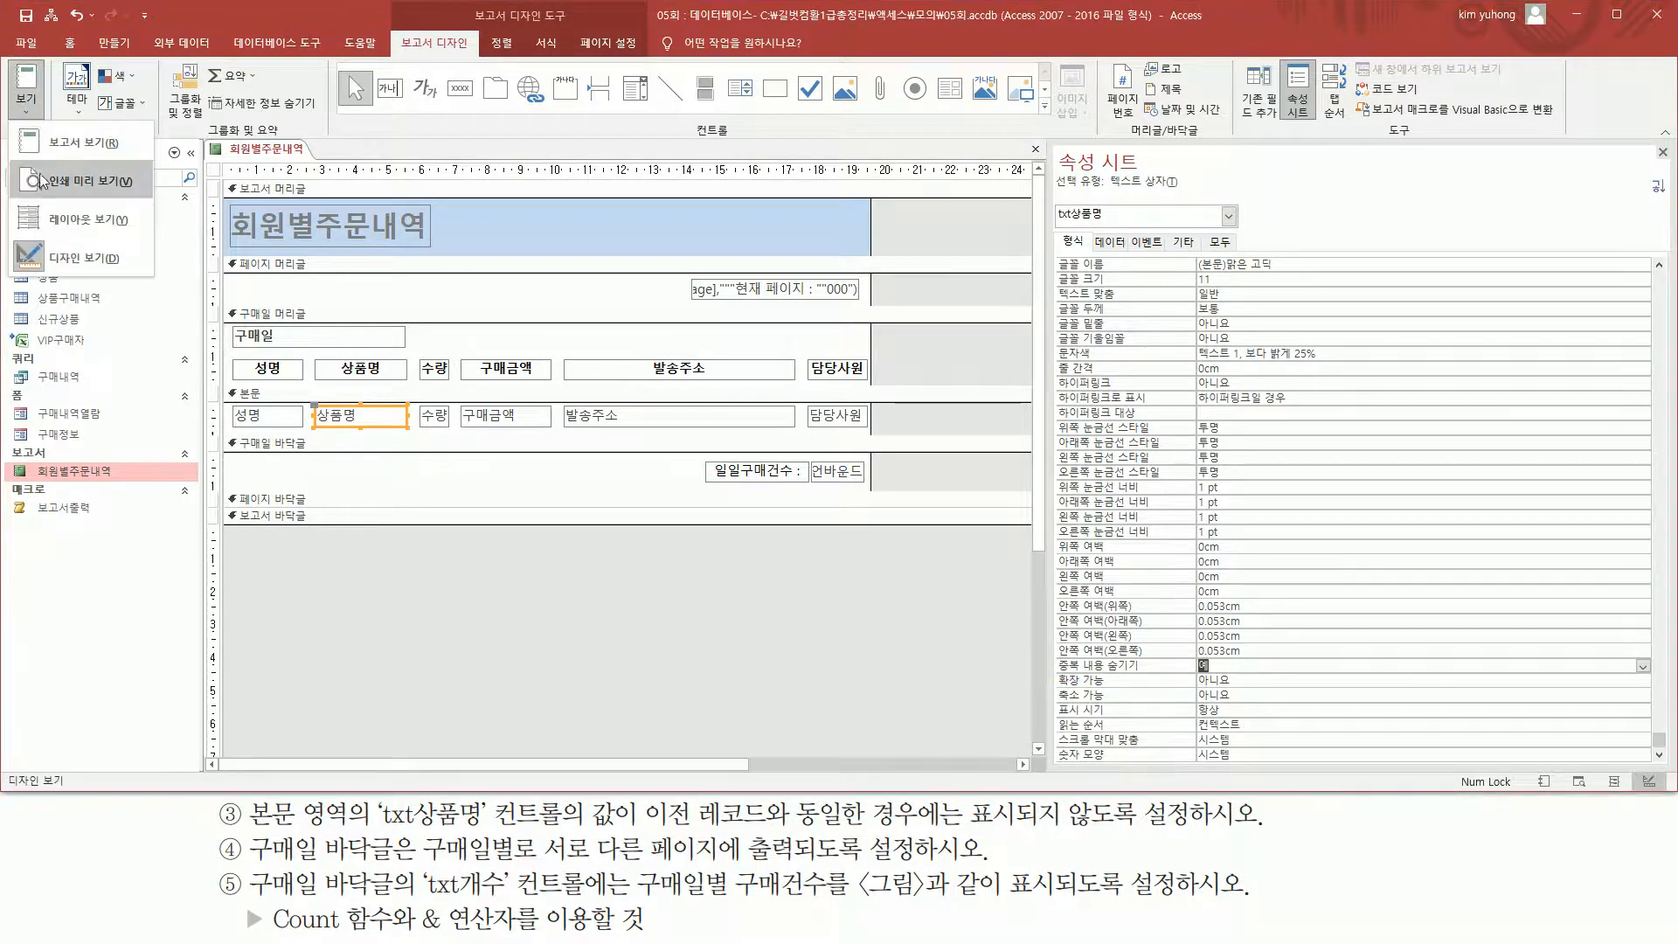
{"action": "left_click", "coordinate": [51, 188]}
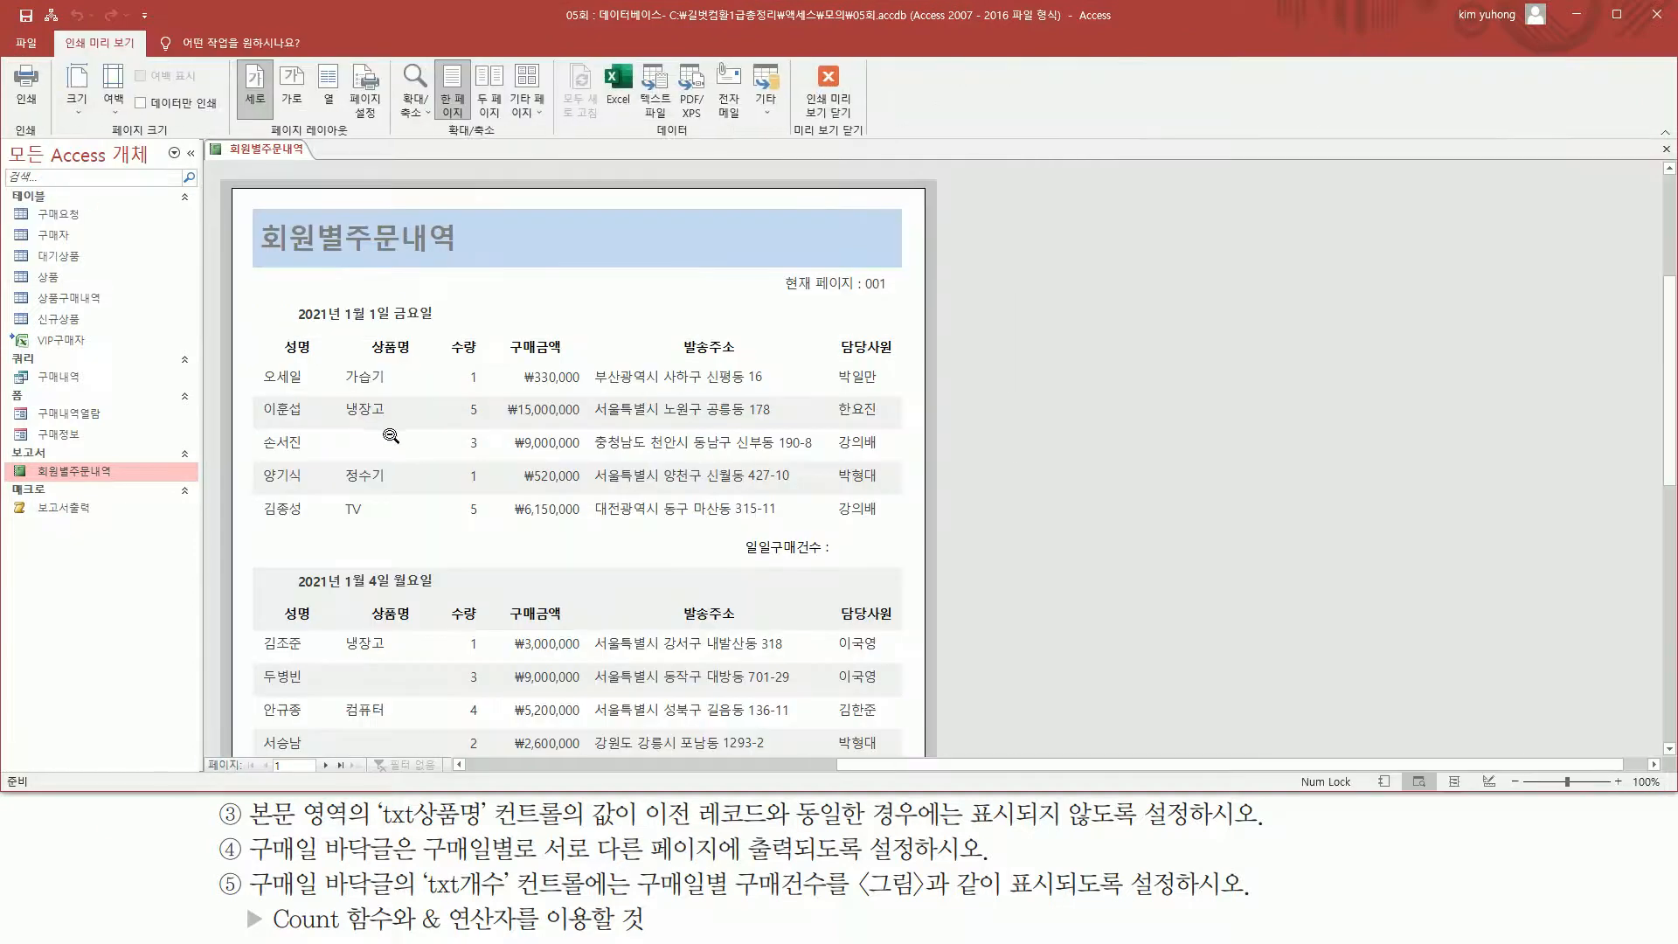
{"action": "left_click_drag", "start_coordinate": [347, 438], "coordinate": [396, 455]}
{"action": "left_click_drag", "start_coordinate": [335, 390], "coordinate": [401, 454]}
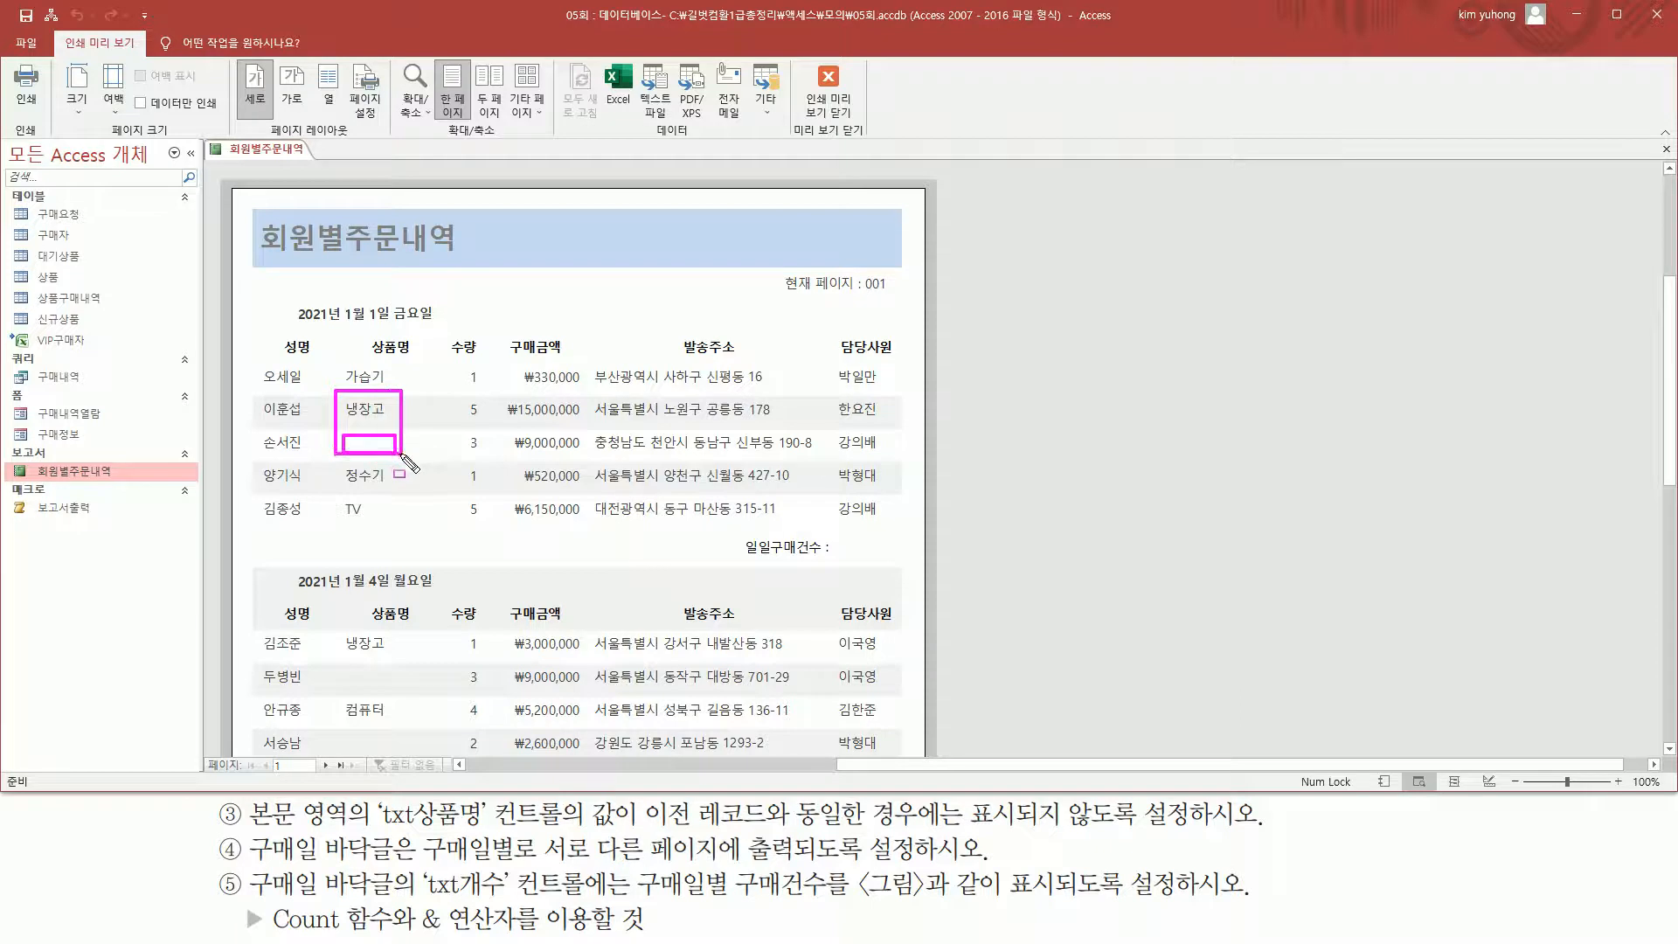
{"action": "mouse_move", "coordinate": [337, 623]}
{"action": "left_mouse_down"}
{"action": "mouse_move", "coordinate": [342, 675]}
{"action": "mouse_move", "coordinate": [409, 693]}
{"action": "mouse_move", "coordinate": [367, 734]}
{"action": "mouse_move", "coordinate": [407, 749]}
{"action": "left_mouse_up"}
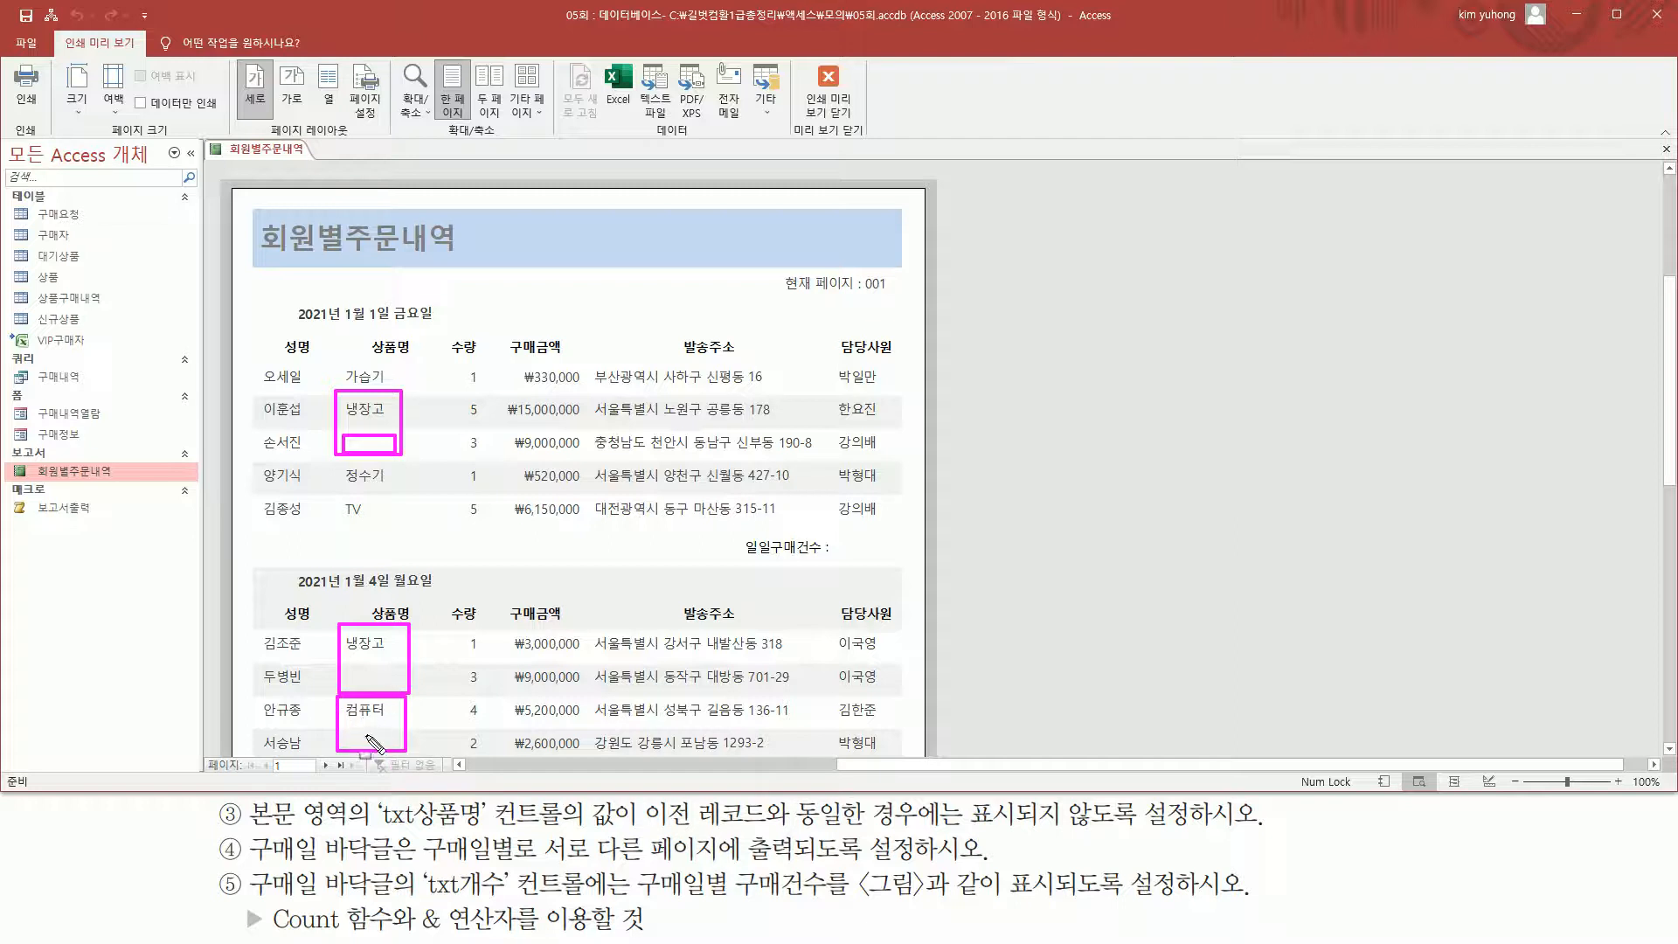
{"action": "key", "text": "Escape"}
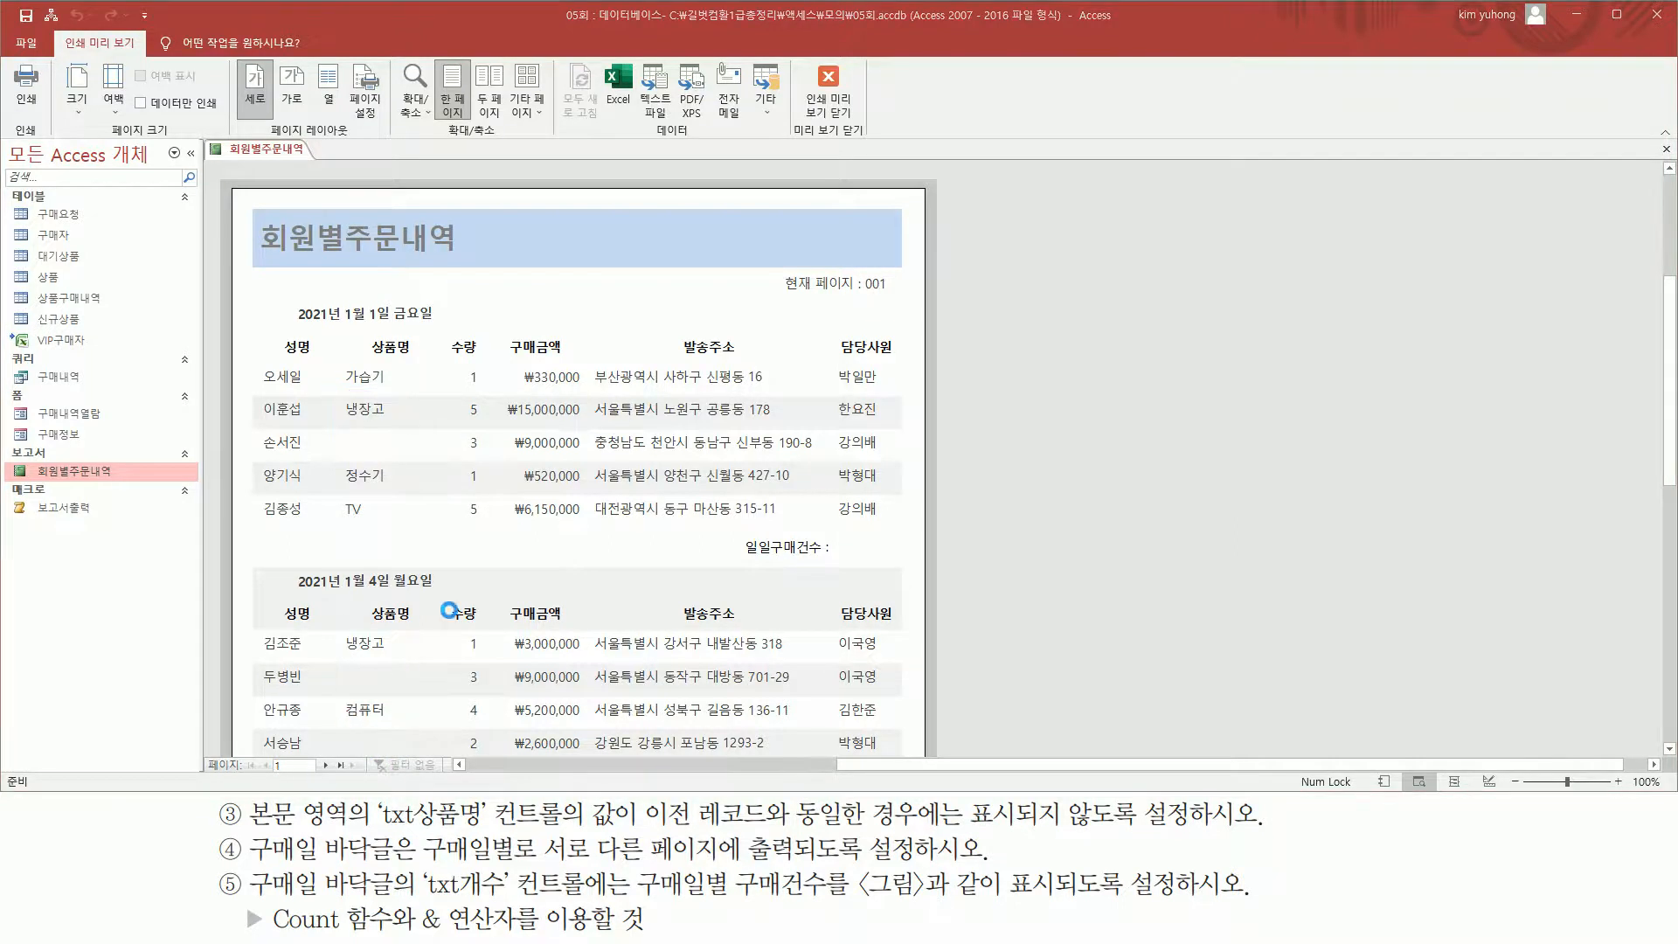
{"action": "left_click", "coordinate": [844, 80]}
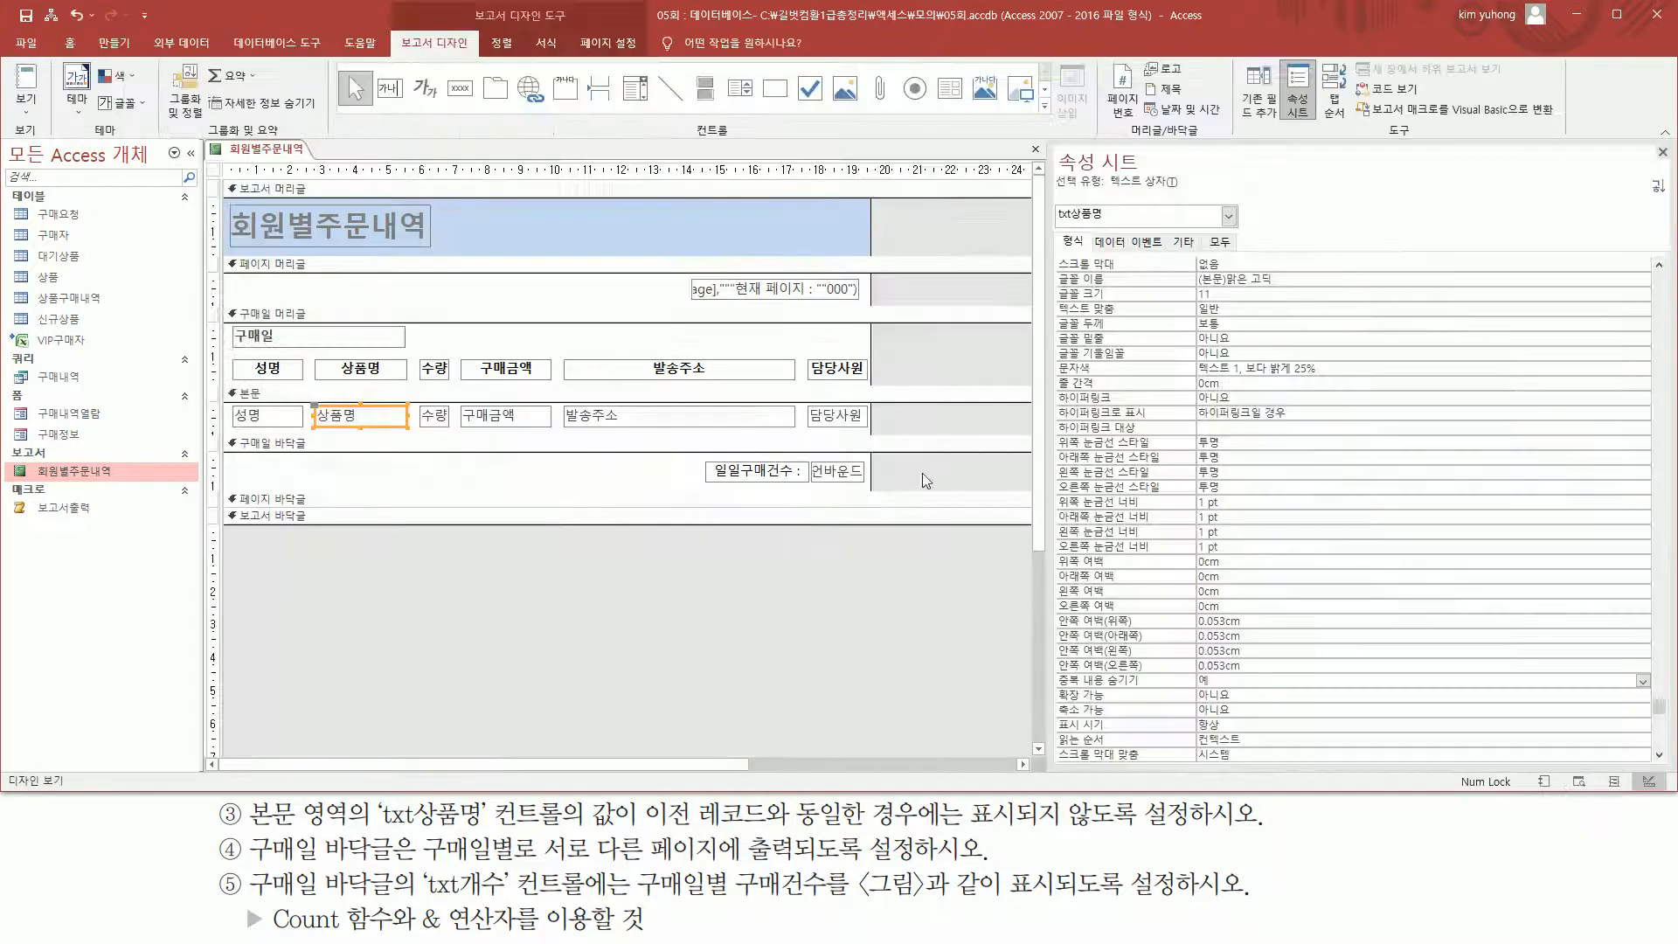
{"action": "left_click", "coordinate": [763, 536]}
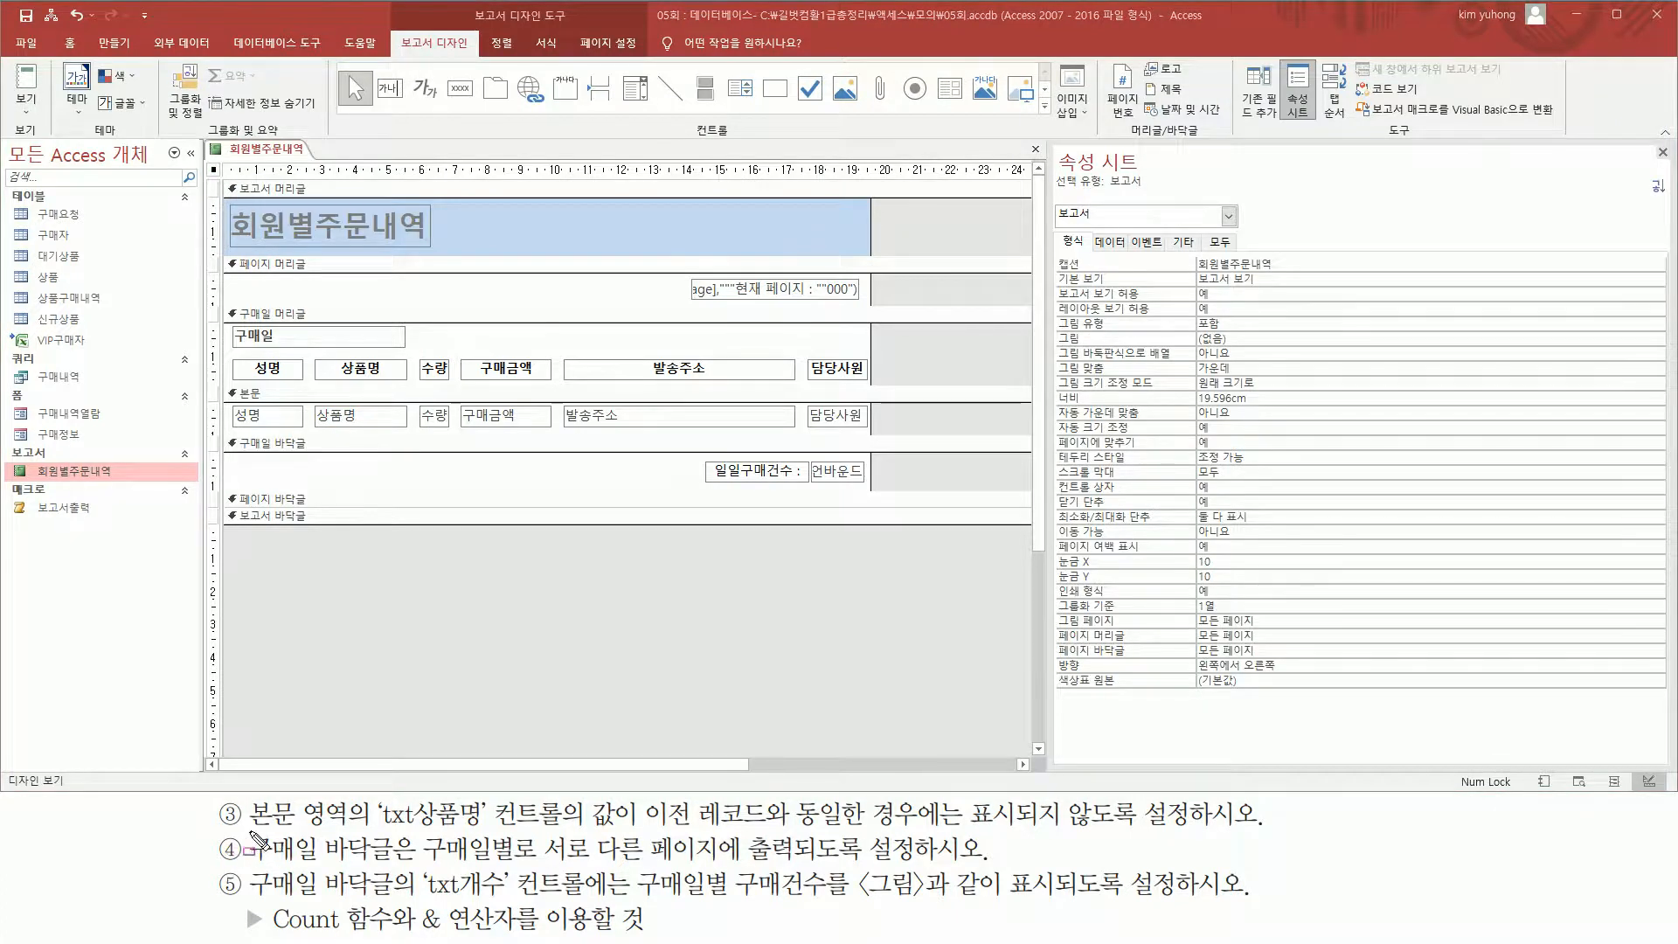
{"action": "left_click_drag", "start_coordinate": [246, 833], "coordinate": [398, 865]}
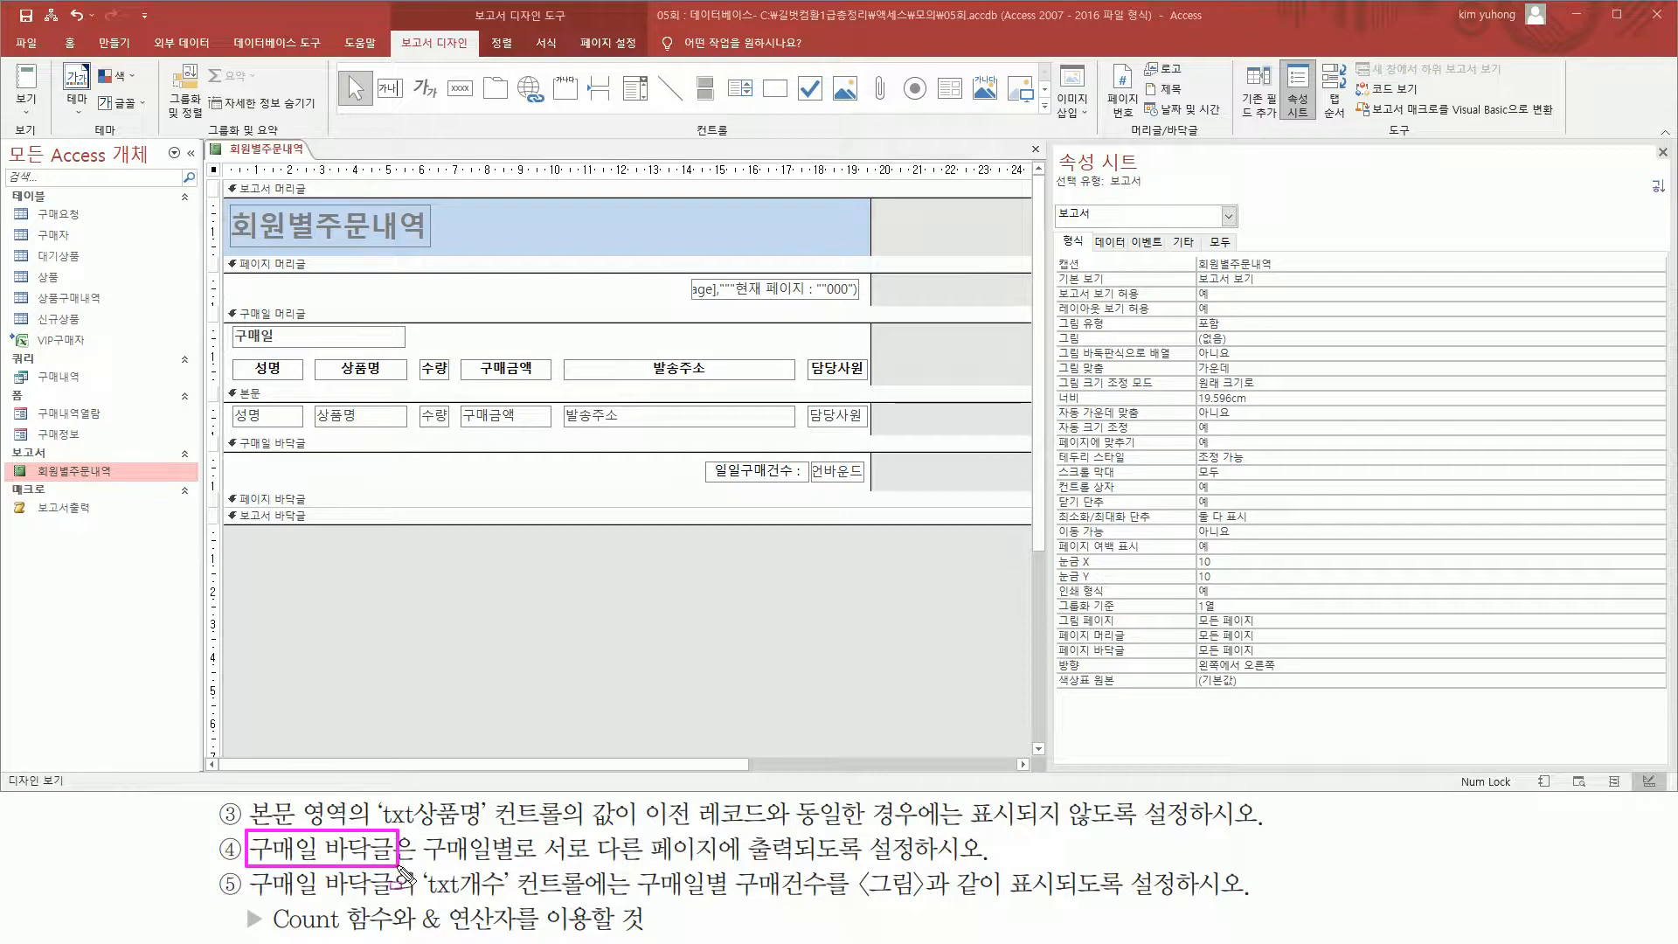
{"action": "mouse_move", "coordinate": [225, 429]}
{"action": "left_mouse_down"}
{"action": "mouse_move", "coordinate": [716, 490]}
{"action": "mouse_move", "coordinate": [893, 490]}
{"action": "mouse_move", "coordinate": [878, 489]}
{"action": "left_mouse_up"}
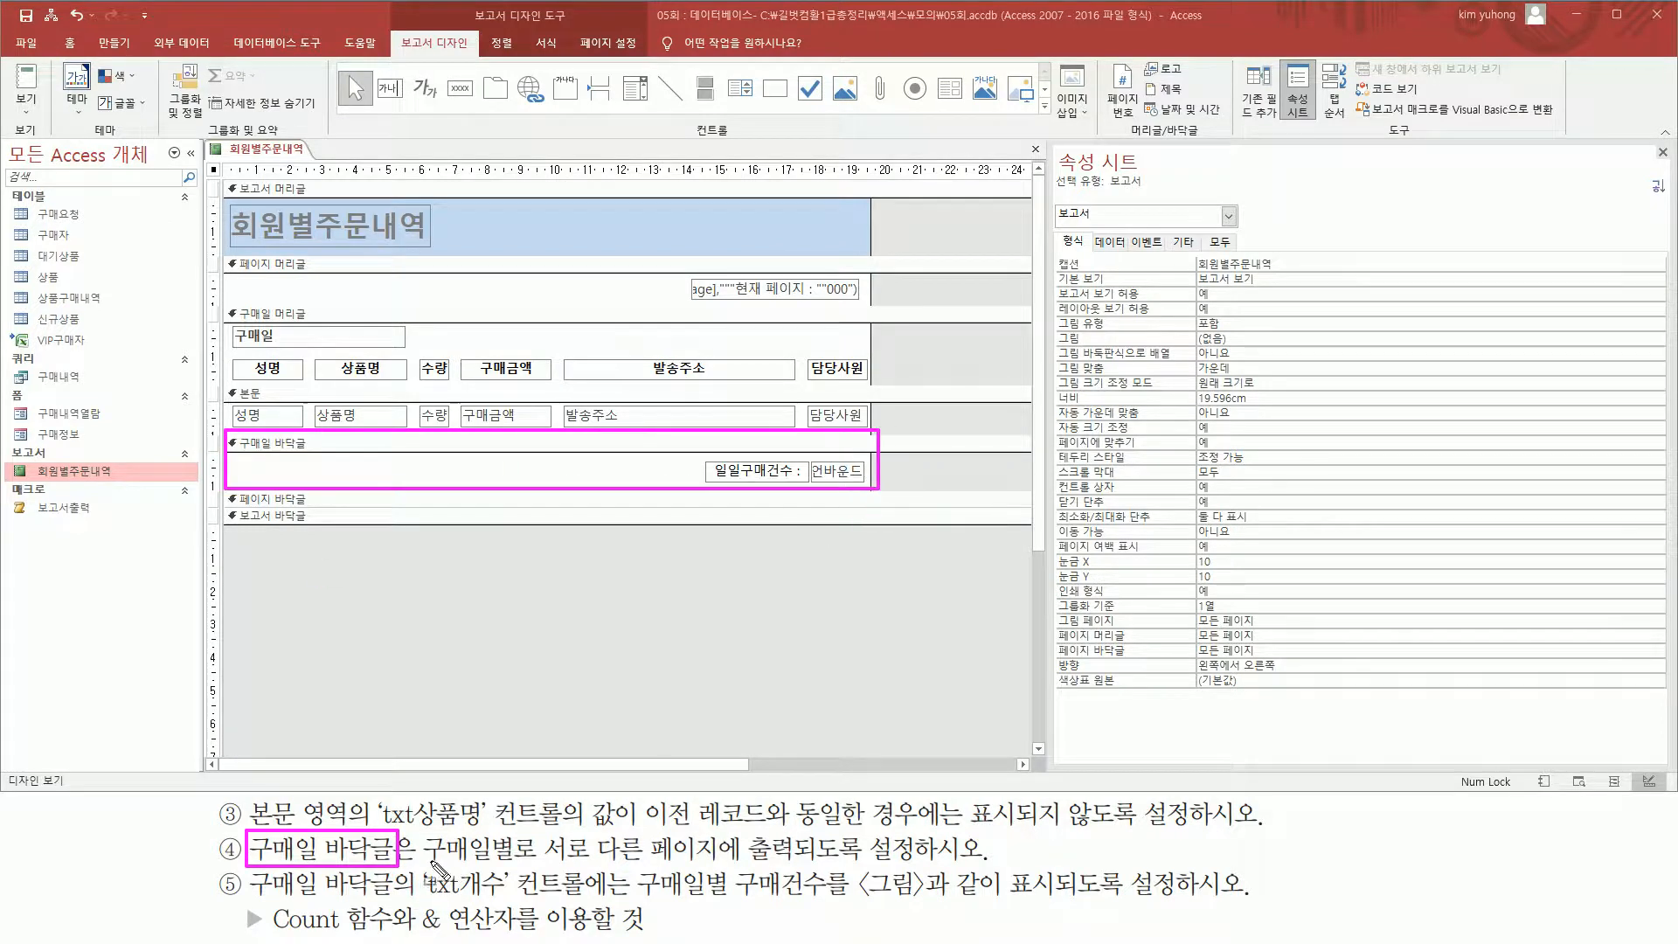
{"action": "left_click_drag", "start_coordinate": [426, 865], "coordinate": [980, 862]}
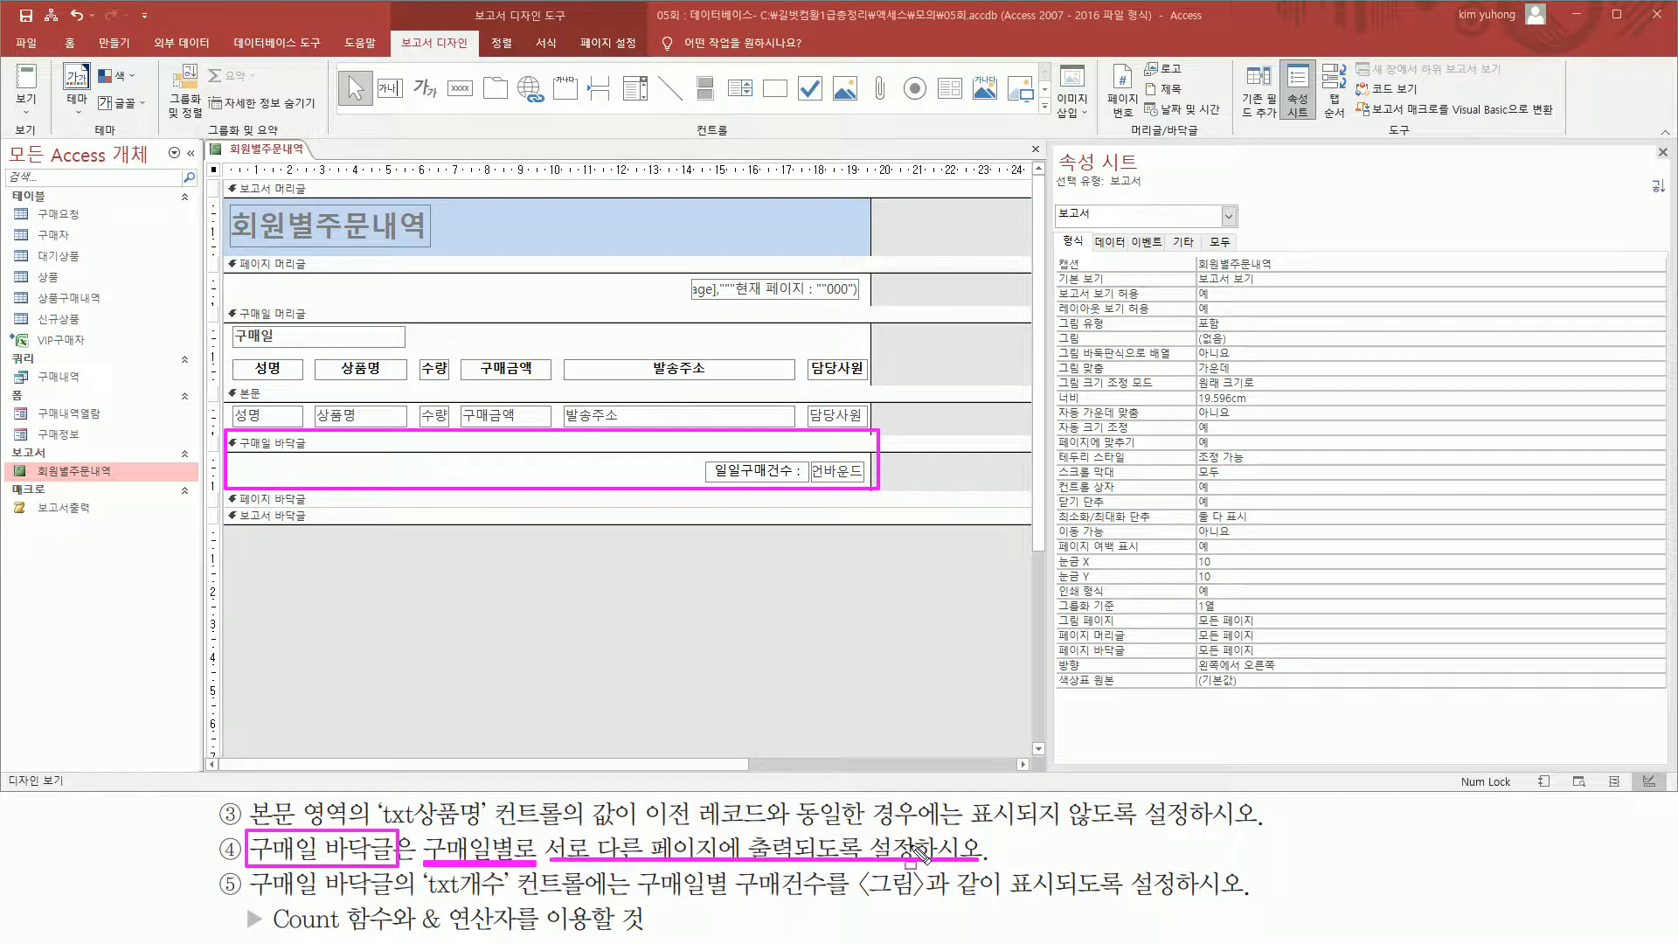
{"action": "key", "text": "Escape"}
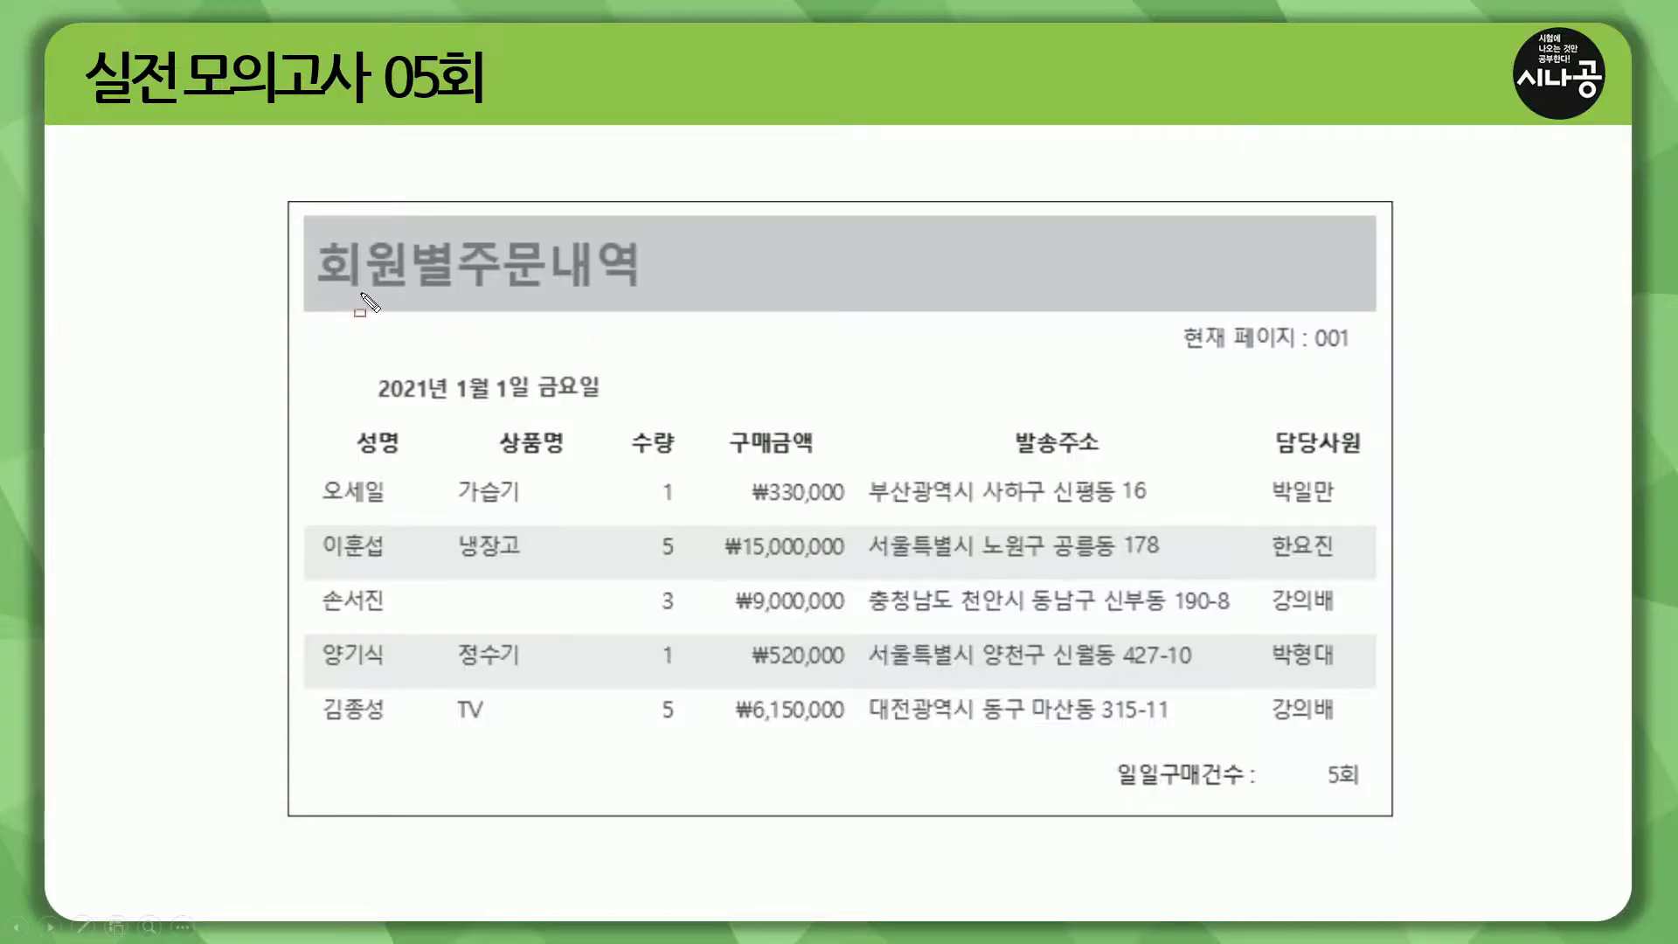
{"action": "mouse_move", "coordinate": [319, 358]}
{"action": "left_mouse_down"}
{"action": "mouse_move", "coordinate": [535, 401]}
{"action": "mouse_move", "coordinate": [1187, 604]}
{"action": "mouse_move", "coordinate": [1390, 723]}
{"action": "mouse_move", "coordinate": [1372, 728]}
{"action": "left_mouse_up"}
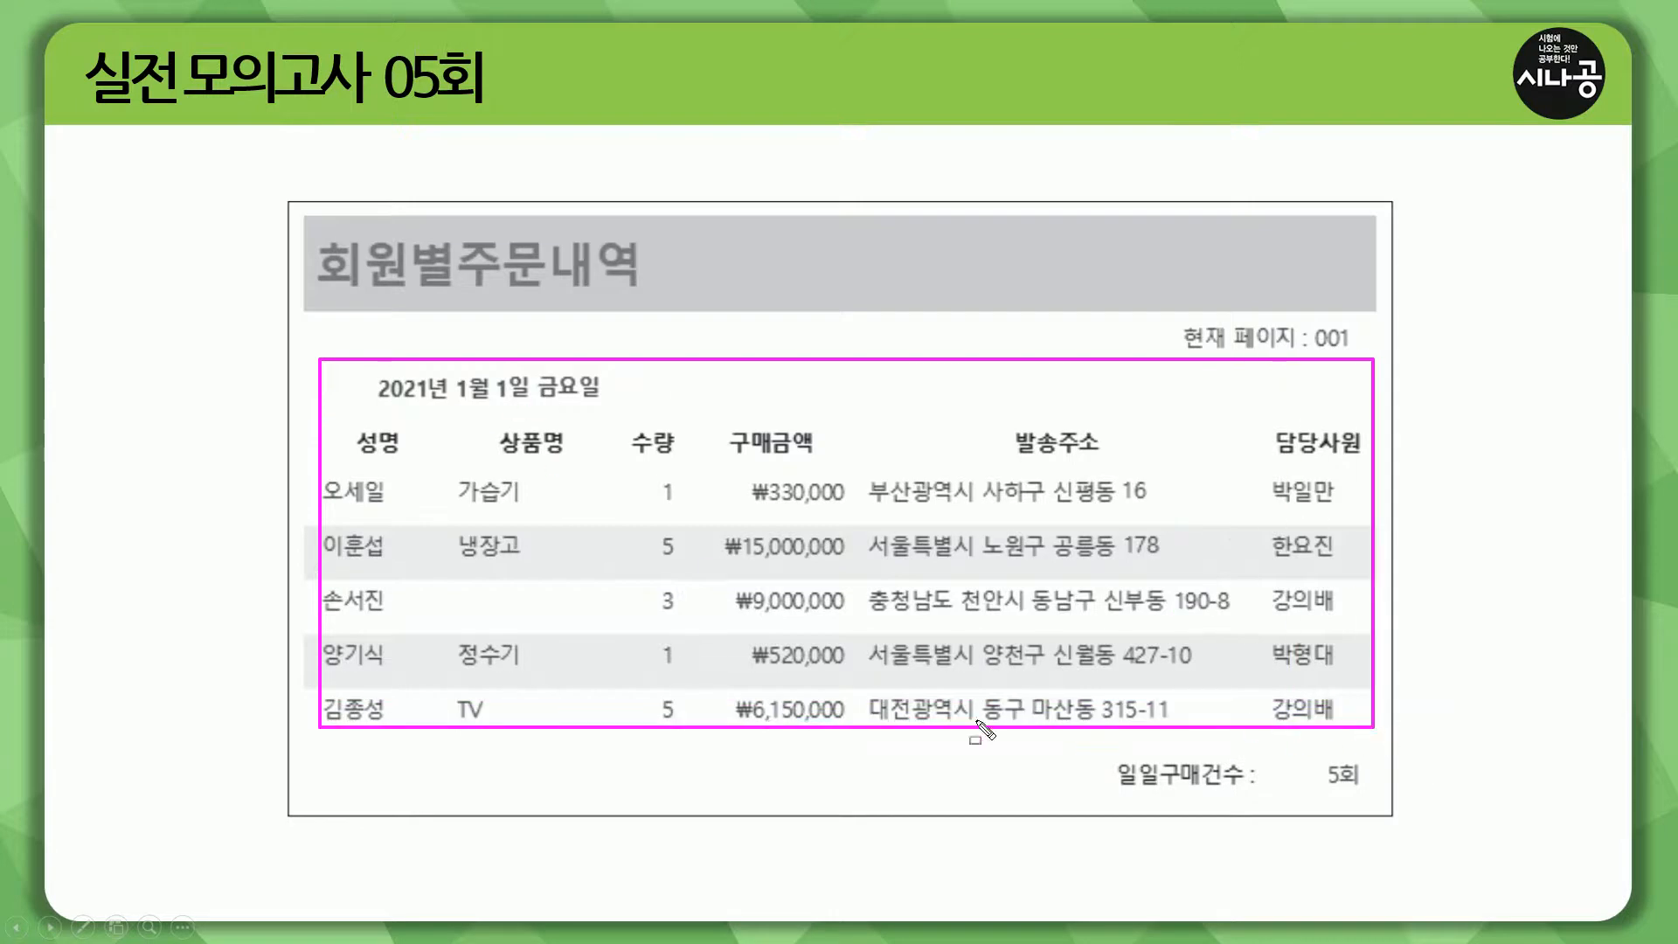
{"action": "mouse_move", "coordinate": [1105, 757]}
{"action": "left_mouse_down"}
{"action": "mouse_move", "coordinate": [1254, 792]}
{"action": "mouse_move", "coordinate": [1373, 794]}
{"action": "left_mouse_up"}
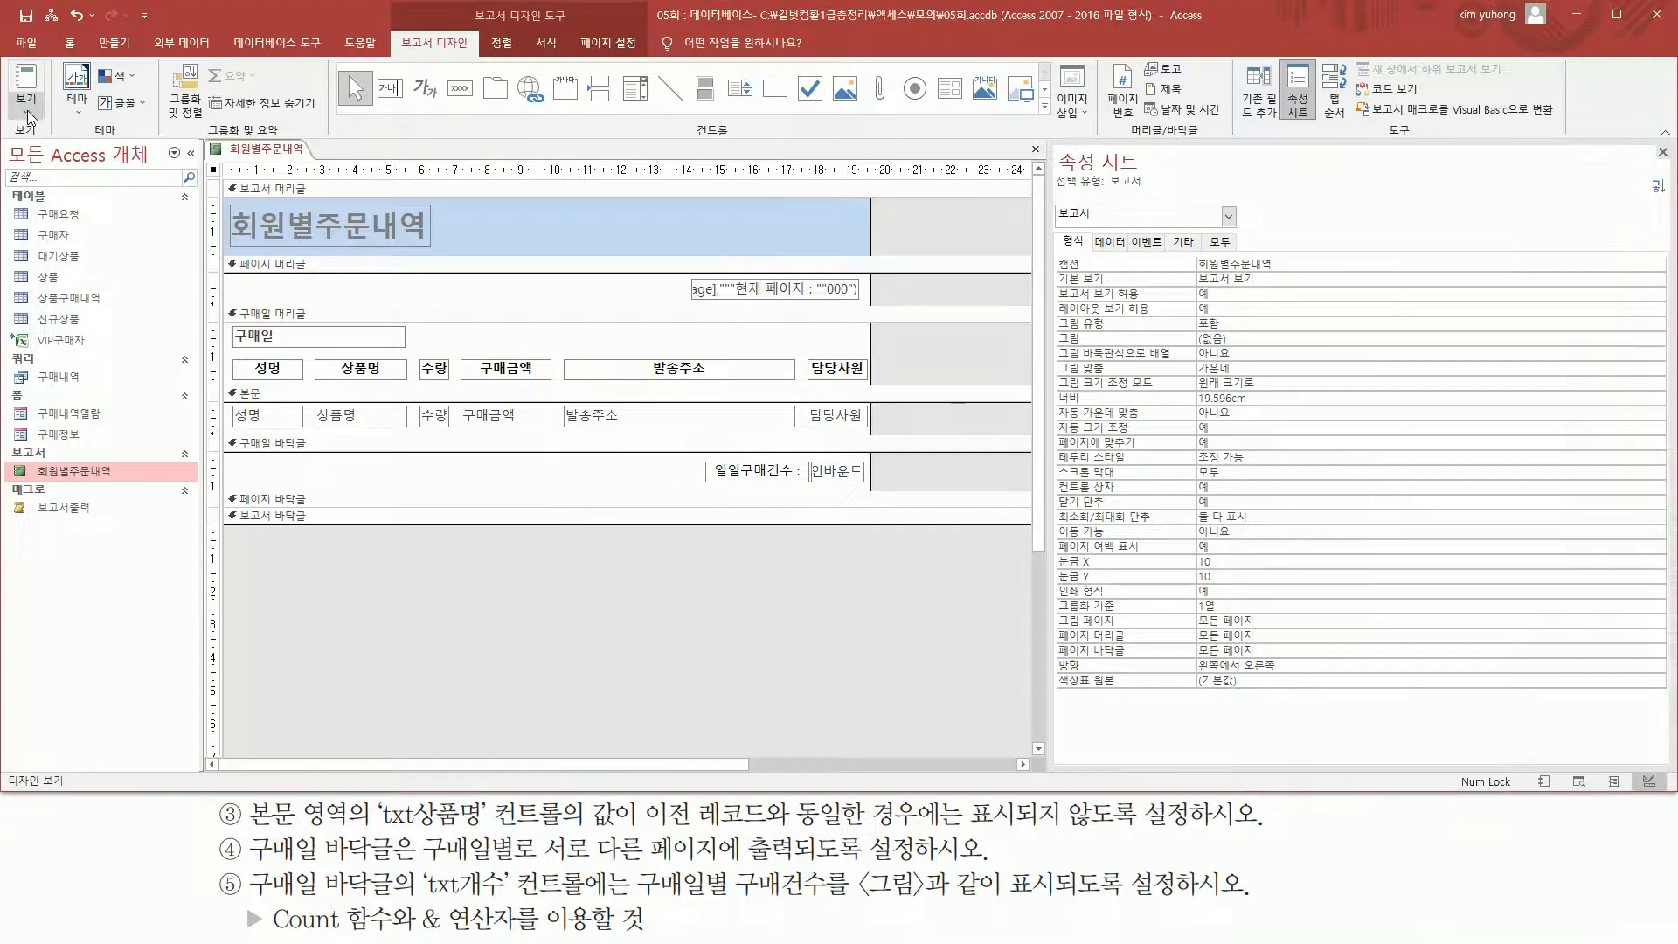
Examine in Print Preview how the 구매일 groups follow one another on the report page, and return to Design view.
{"action": "left_click", "coordinate": [26, 103]}
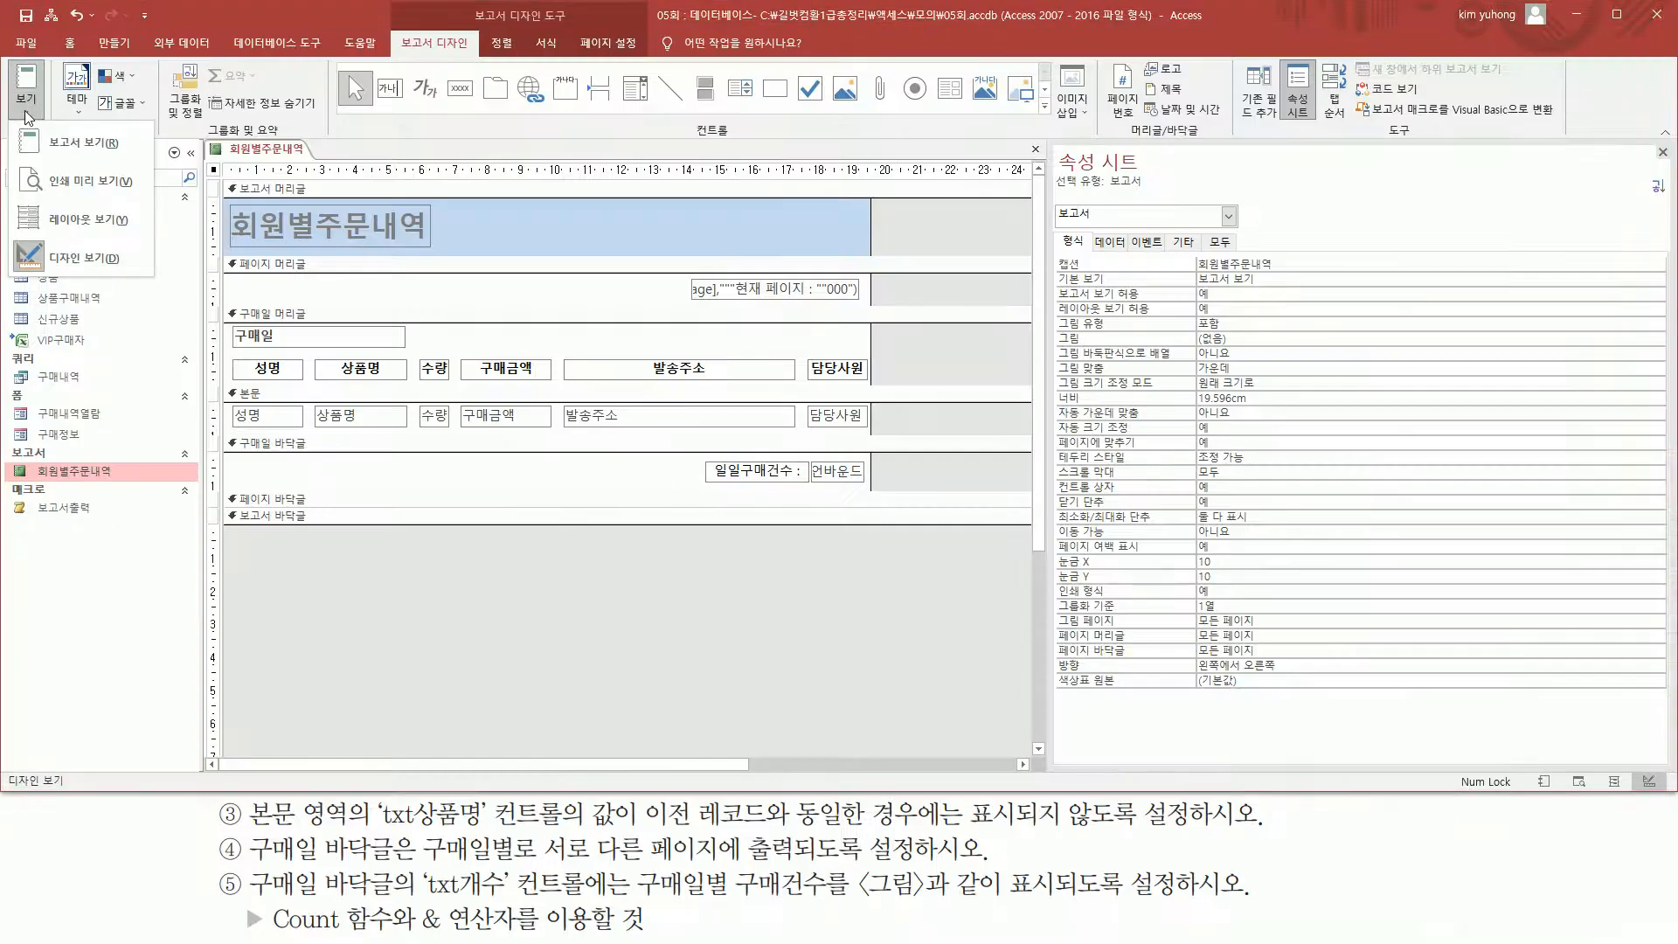
{"action": "left_click", "coordinate": [59, 178]}
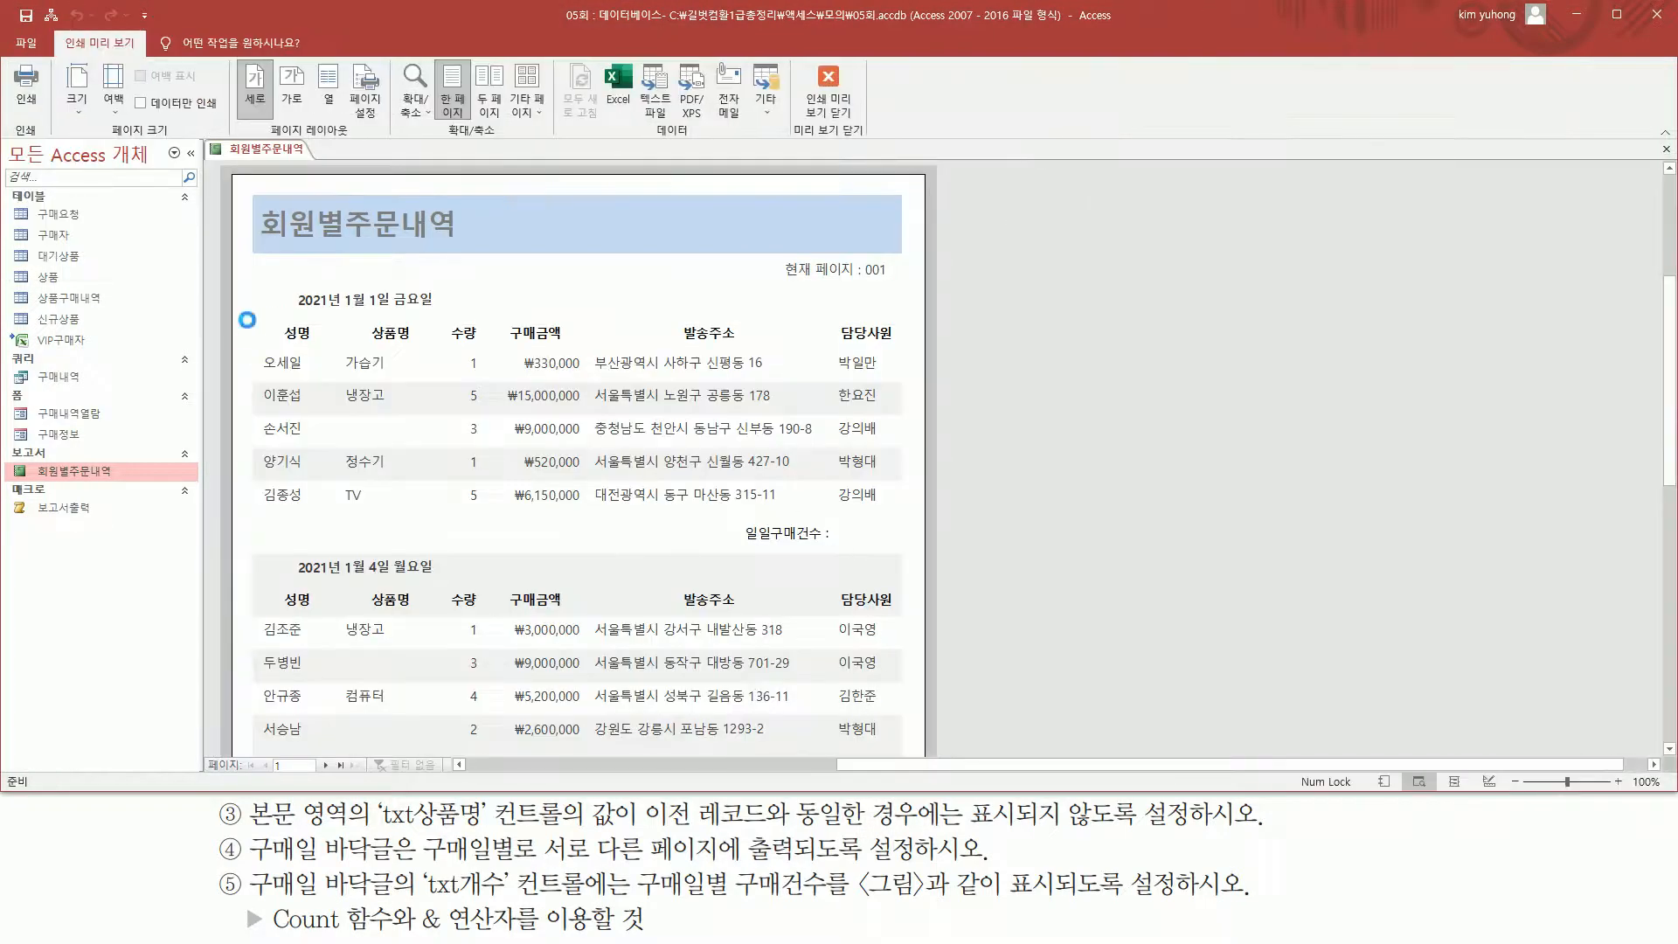
{"action": "mouse_move", "coordinate": [280, 285]}
{"action": "left_mouse_down"}
{"action": "mouse_move", "coordinate": [494, 343]}
{"action": "mouse_move", "coordinate": [583, 456]}
{"action": "mouse_move", "coordinate": [912, 552]}
{"action": "left_mouse_up"}
{"action": "left_click_drag", "start_coordinate": [265, 557], "coordinate": [444, 591]}
{"action": "key", "text": "Escape"}
{"action": "scroll", "coordinate": [535, 570], "scroll_direction": "down", "scroll_amount": 3}
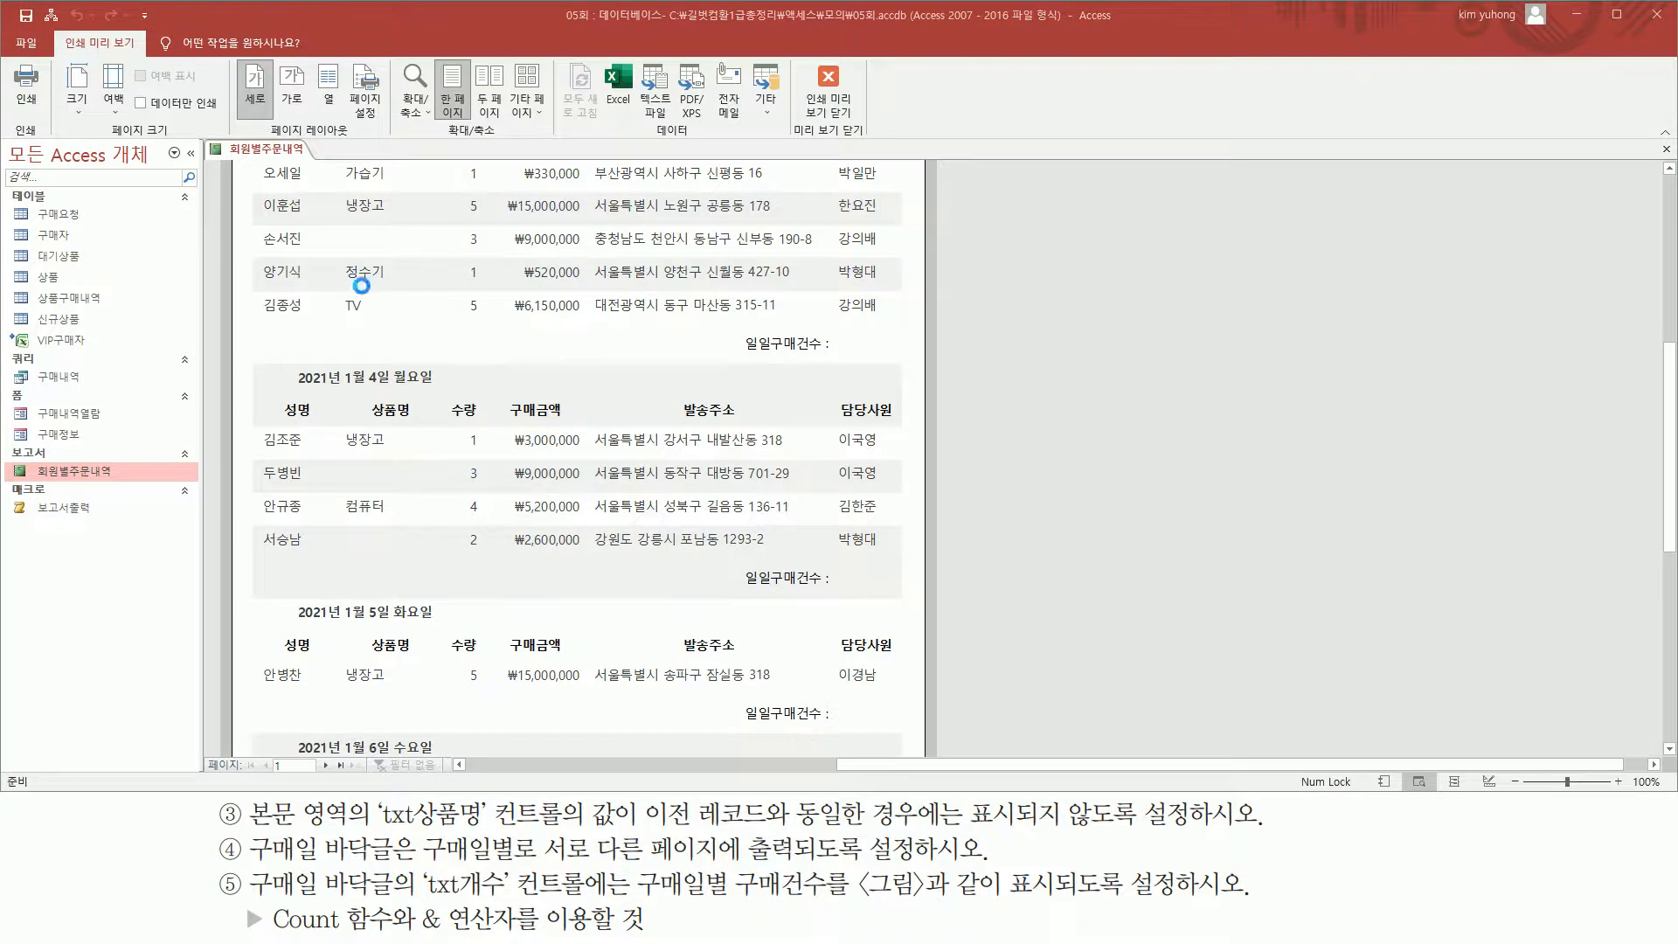
{"action": "mouse_move", "coordinate": [253, 357]}
{"action": "left_mouse_down"}
{"action": "mouse_move", "coordinate": [404, 505]}
{"action": "mouse_move", "coordinate": [905, 601]}
{"action": "left_mouse_up"}
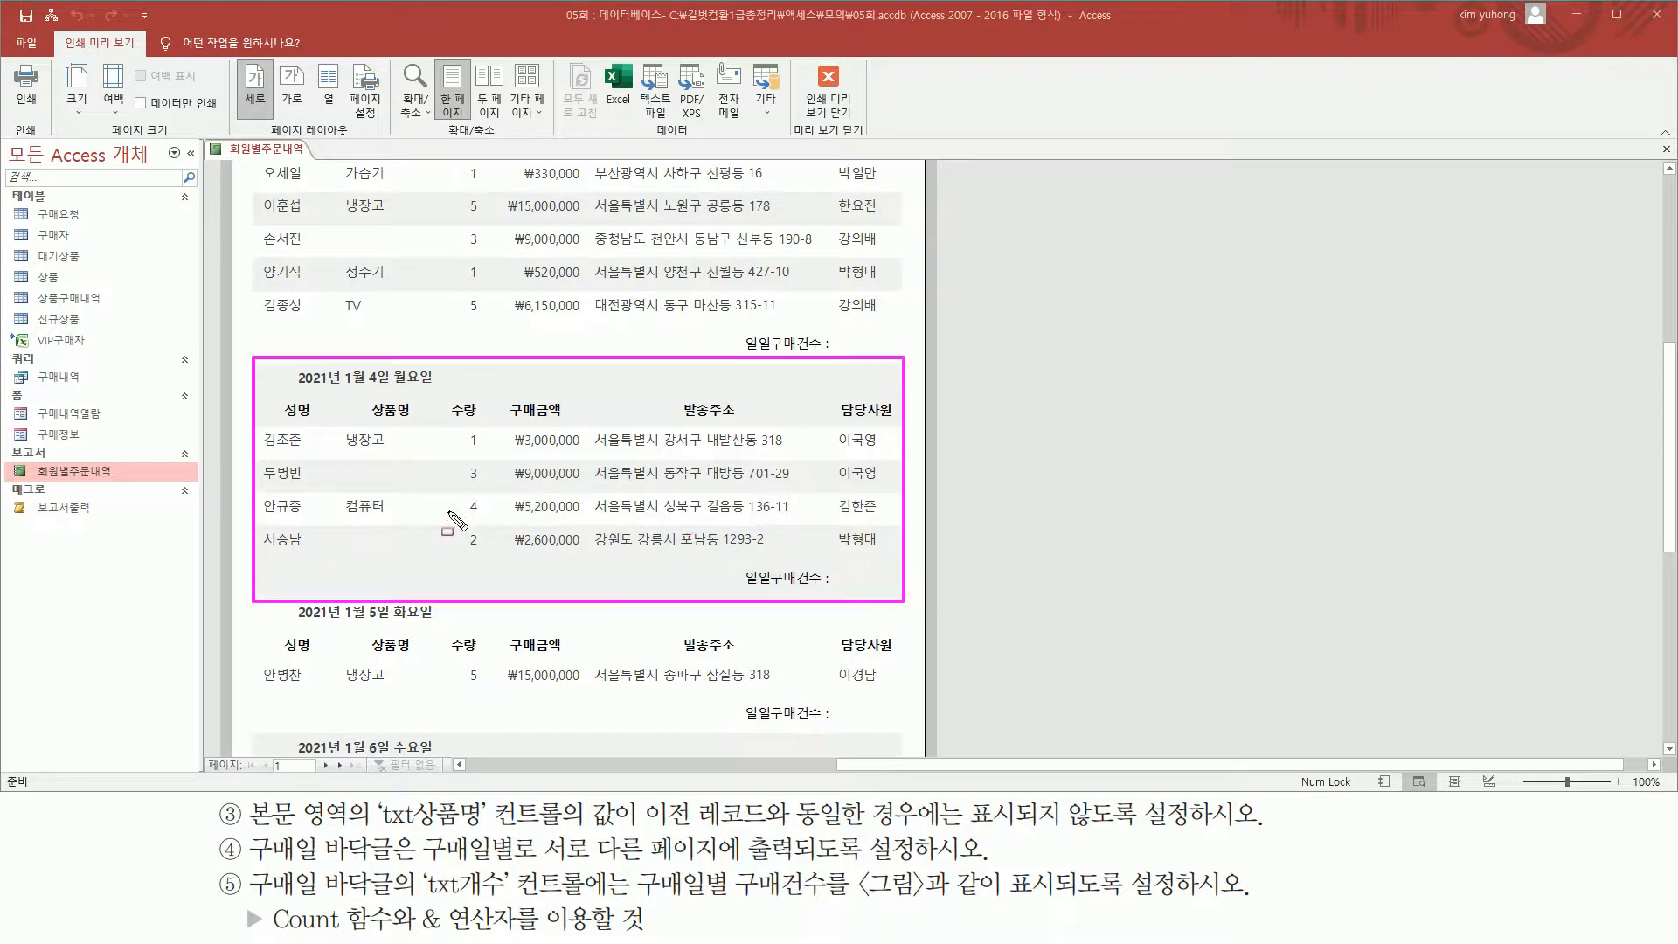
{"action": "key", "text": "Escape"}
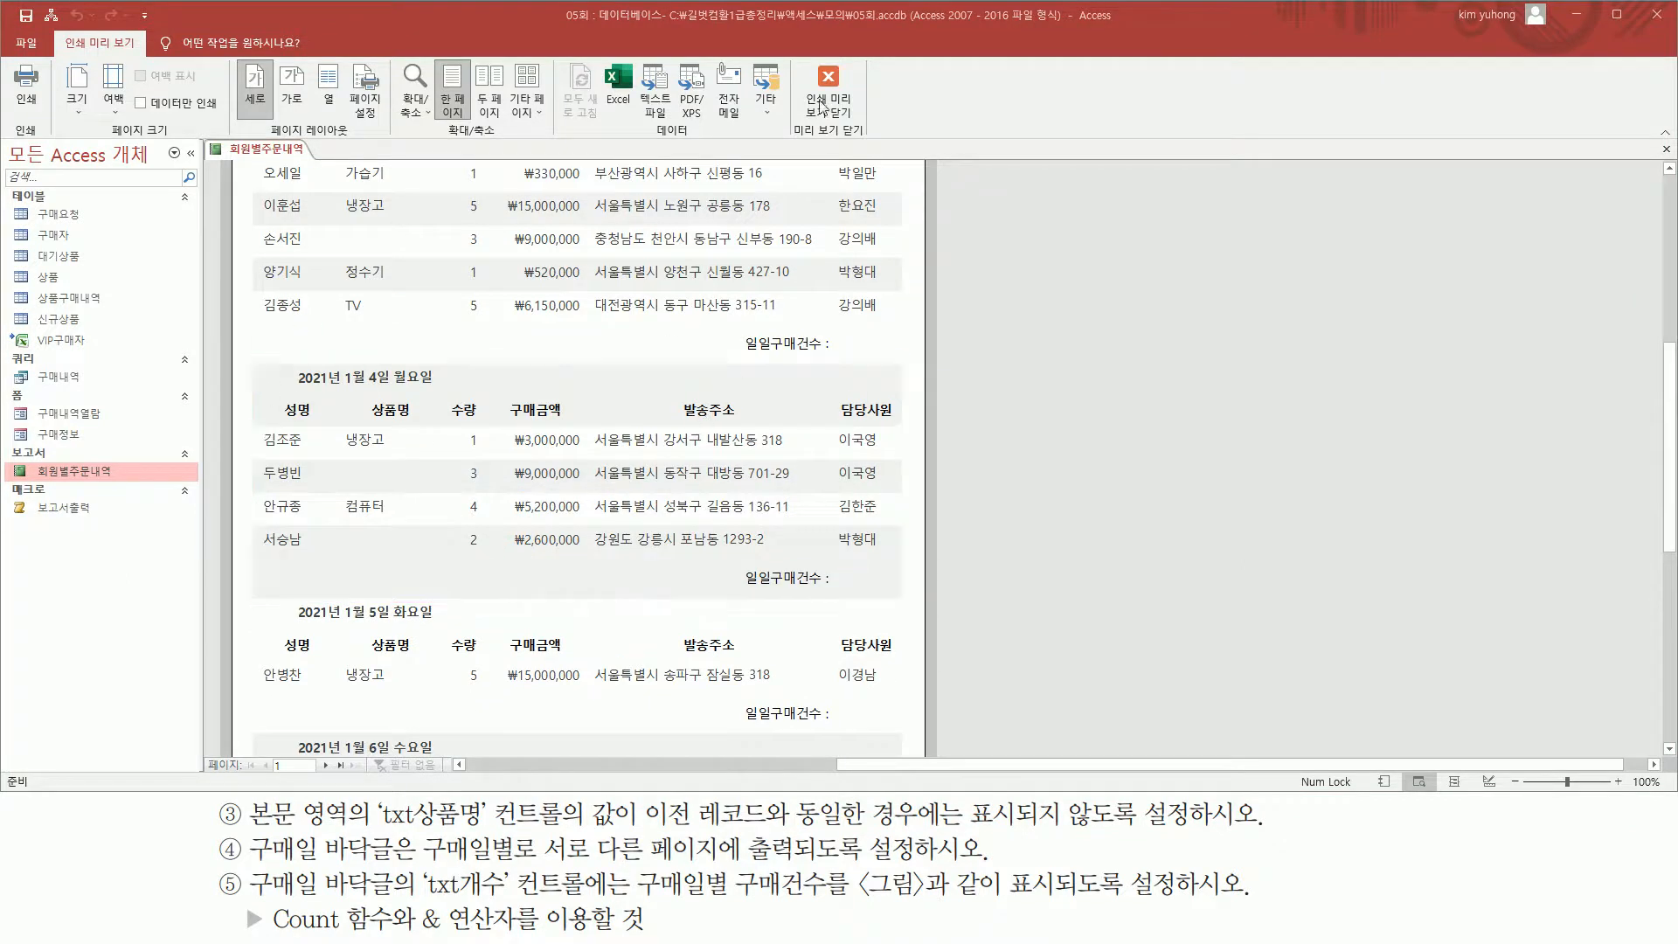
{"action": "left_click", "coordinate": [820, 91]}
{"action": "key", "text": "ctrl+alt+d"}
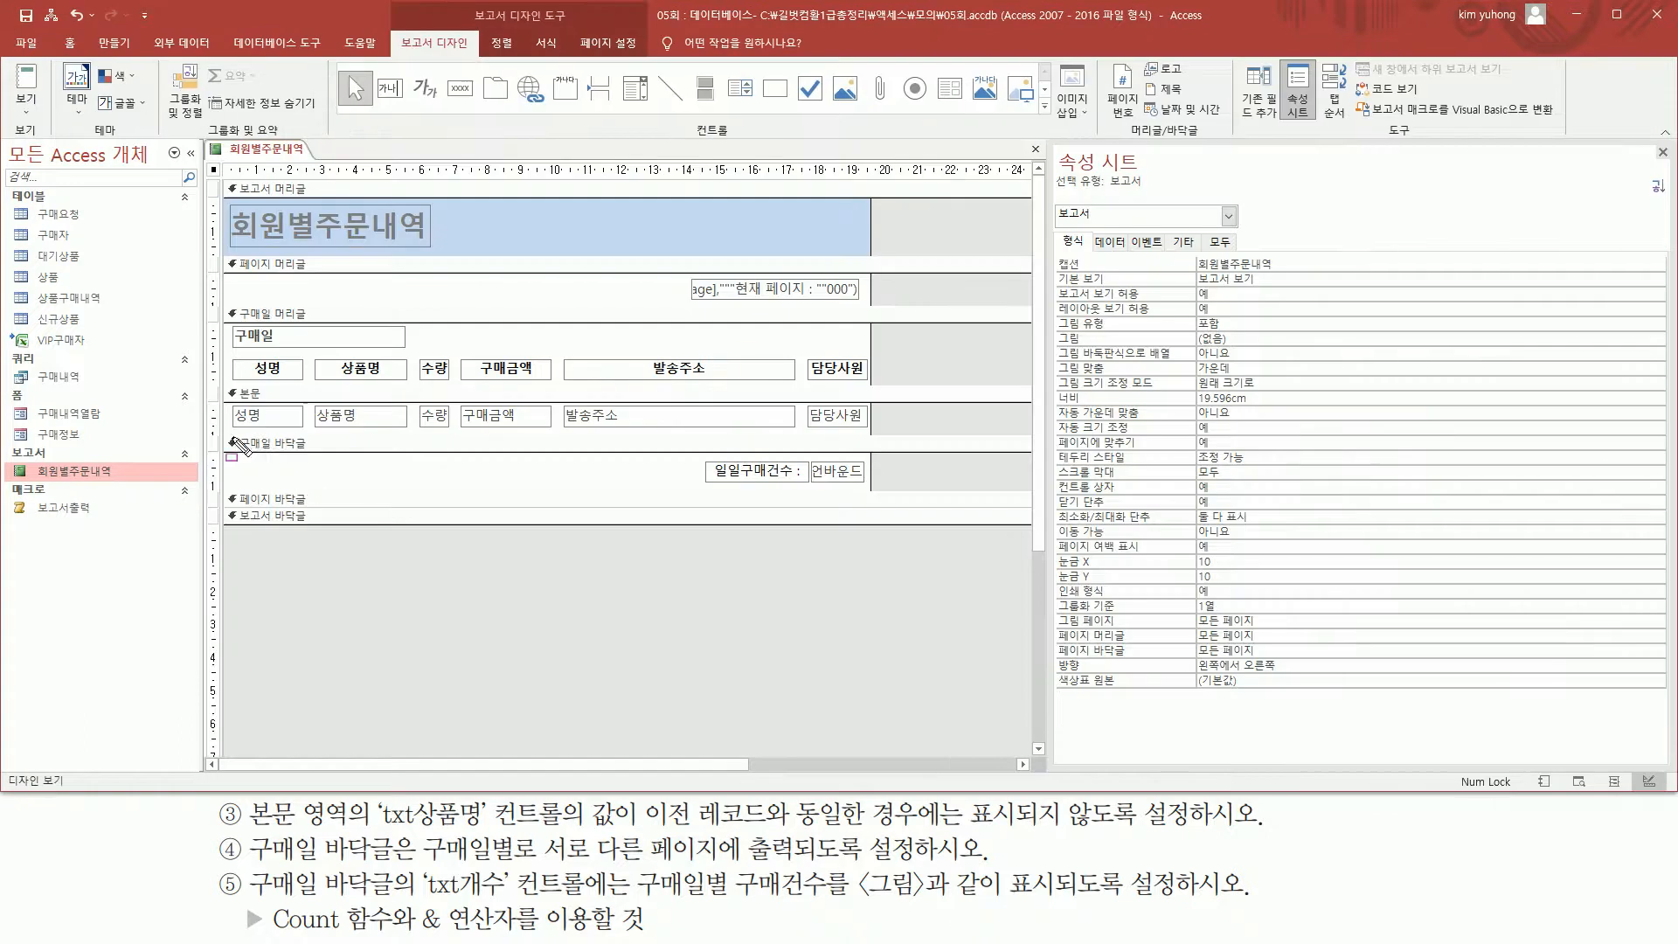
Set the 페이지 바꿈 property of the report's 구매일 바닥글 section to 구역 후.
{"action": "mouse_move", "coordinate": [232, 436]}
{"action": "left_mouse_down"}
{"action": "mouse_move", "coordinate": [341, 481]}
{"action": "mouse_move", "coordinate": [871, 492]}
{"action": "left_mouse_up"}
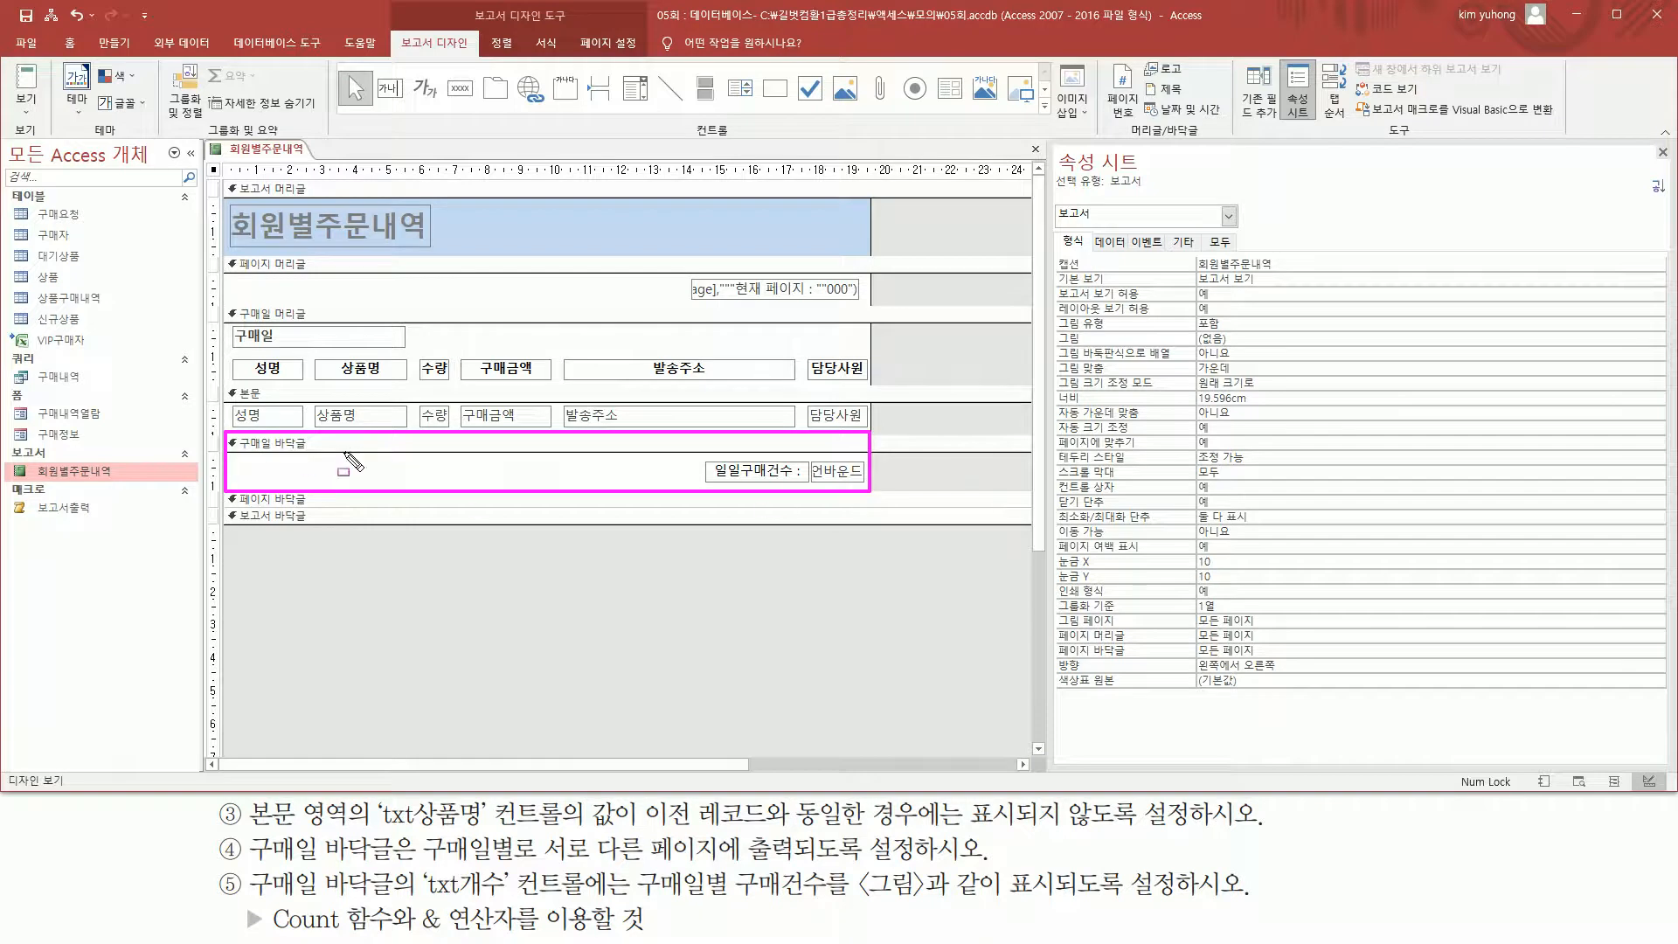
{"action": "mouse_move", "coordinate": [697, 453]}
{"action": "left_mouse_down"}
{"action": "mouse_move", "coordinate": [761, 482]}
{"action": "mouse_move", "coordinate": [865, 484]}
{"action": "left_mouse_up"}
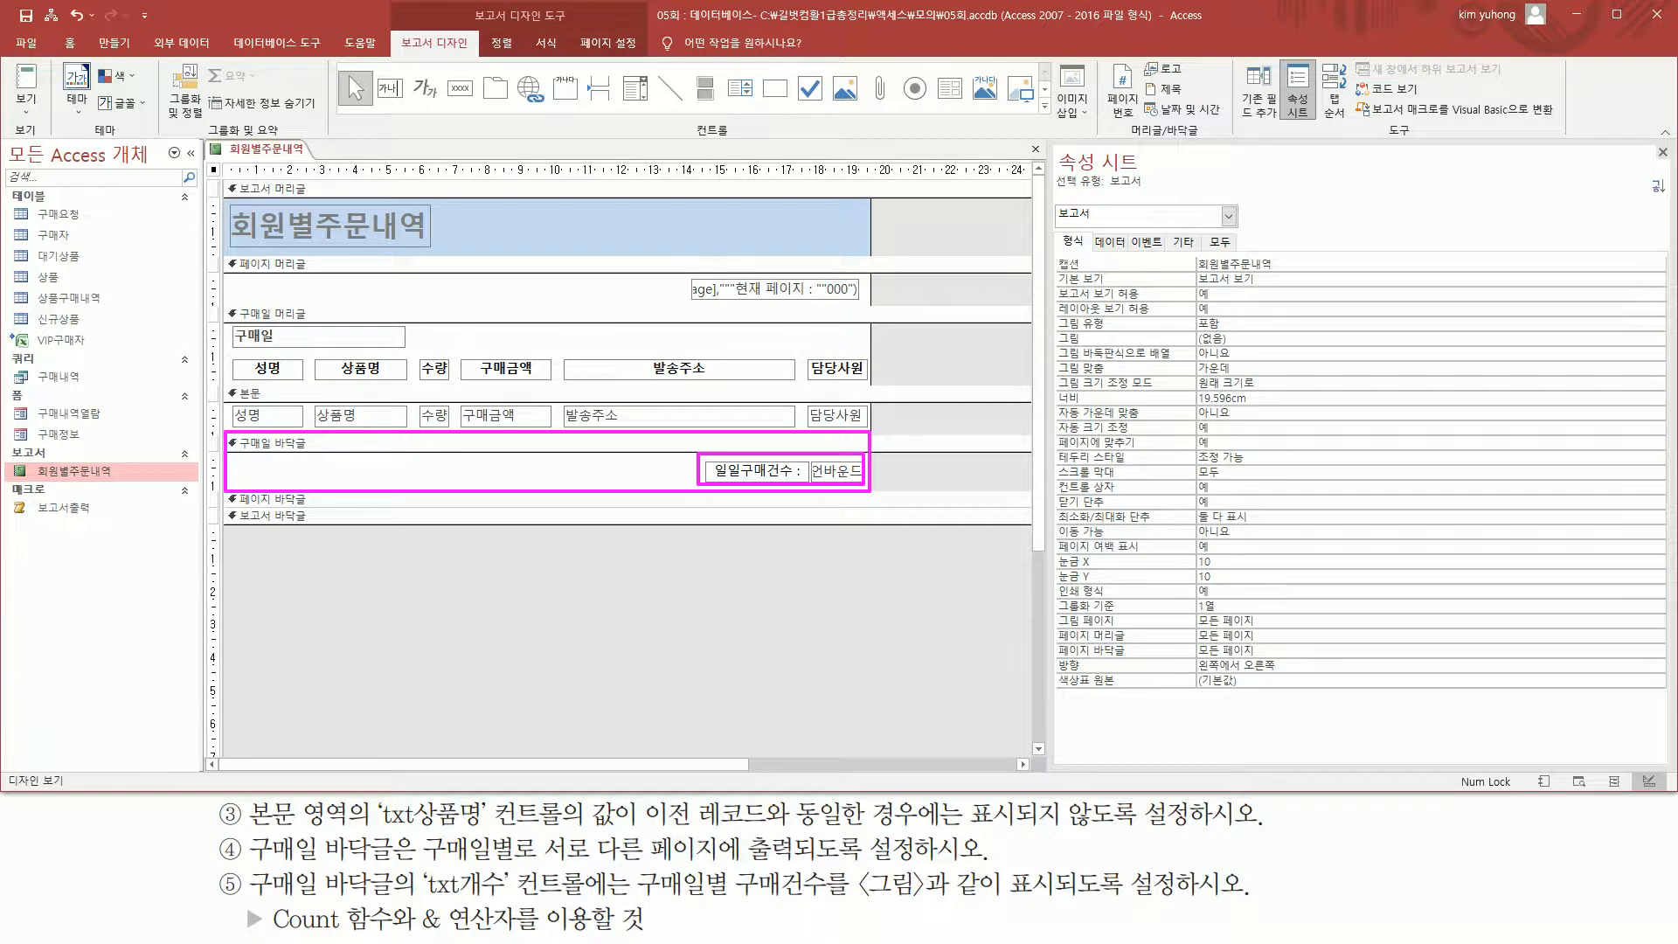
{"action": "key", "text": "Escape"}
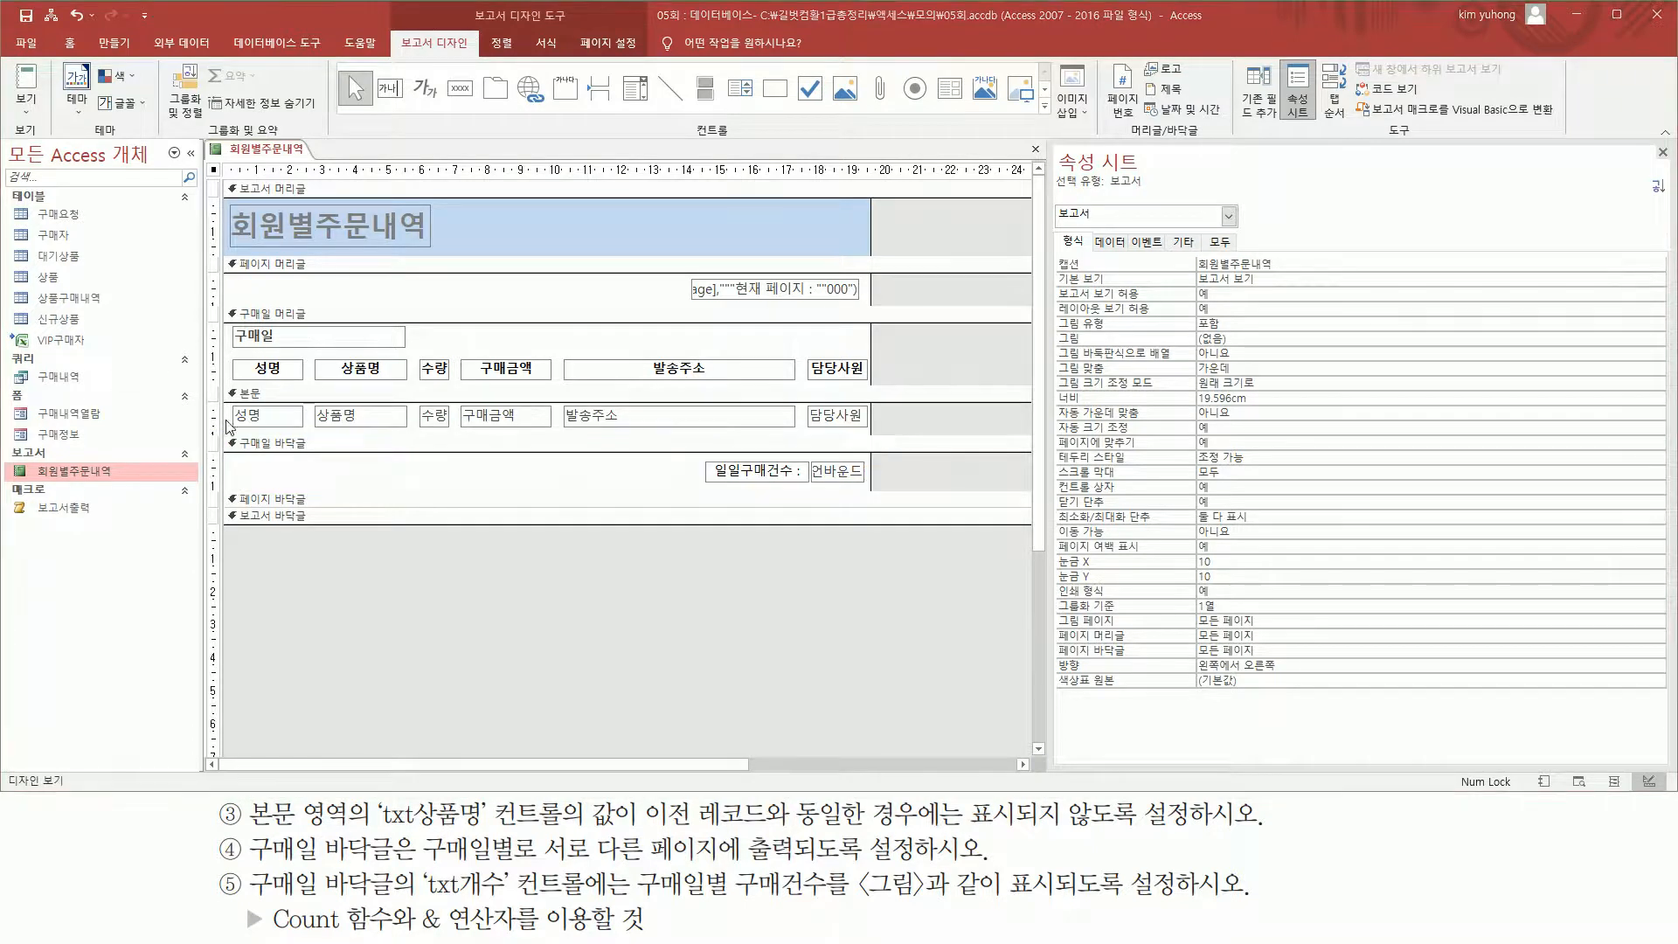
{"action": "left_click", "coordinate": [433, 443]}
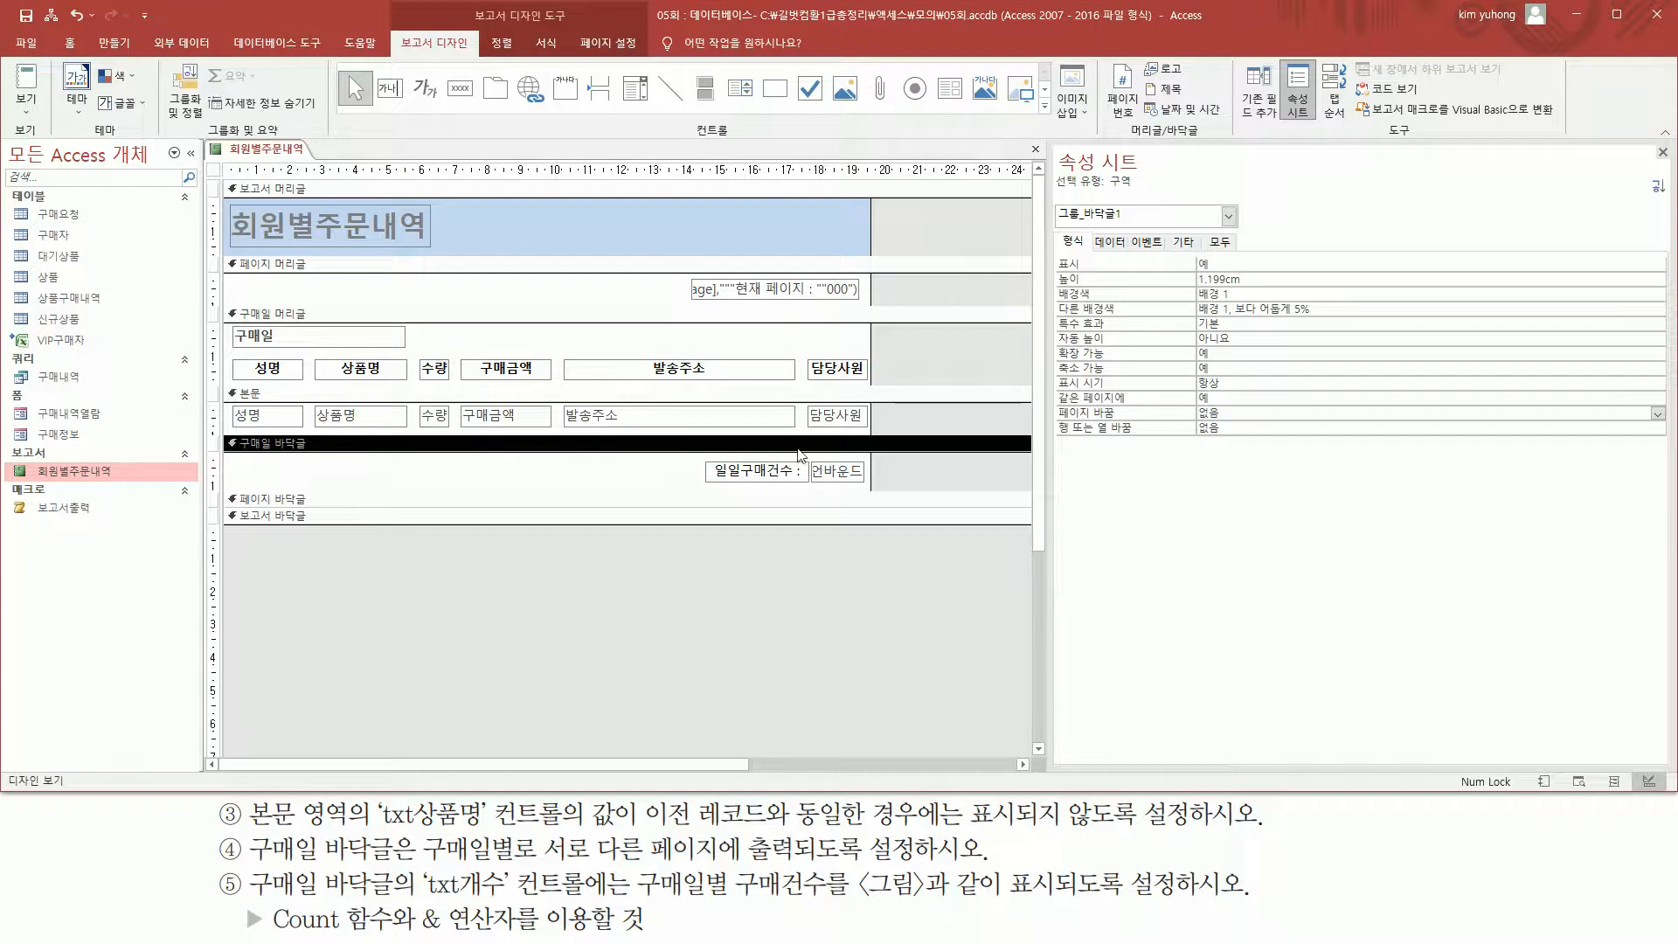
{"action": "key", "text": "ctrl+shift+d"}
{"action": "left_click_drag", "start_coordinate": [1056, 231], "coordinate": [1092, 253]}
{"action": "left_click_drag", "start_coordinate": [1052, 404], "coordinate": [1234, 423]}
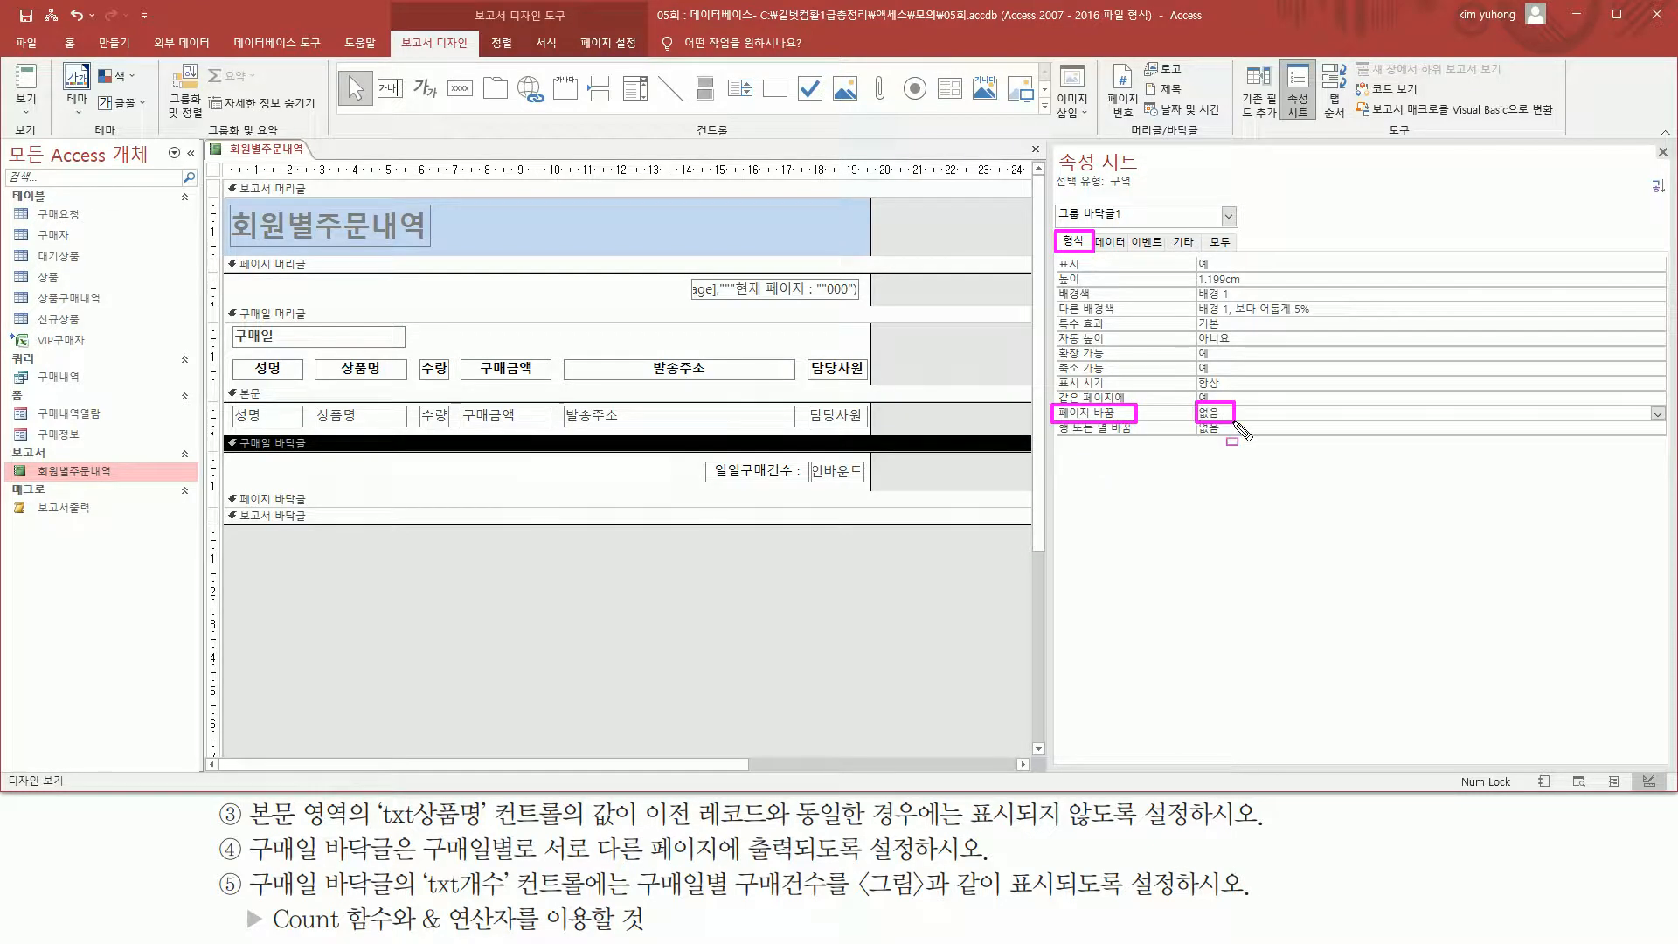
{"action": "key", "text": "Escape"}
{"action": "left_click", "coordinate": [1658, 416]}
{"action": "left_click", "coordinate": [1323, 464]}
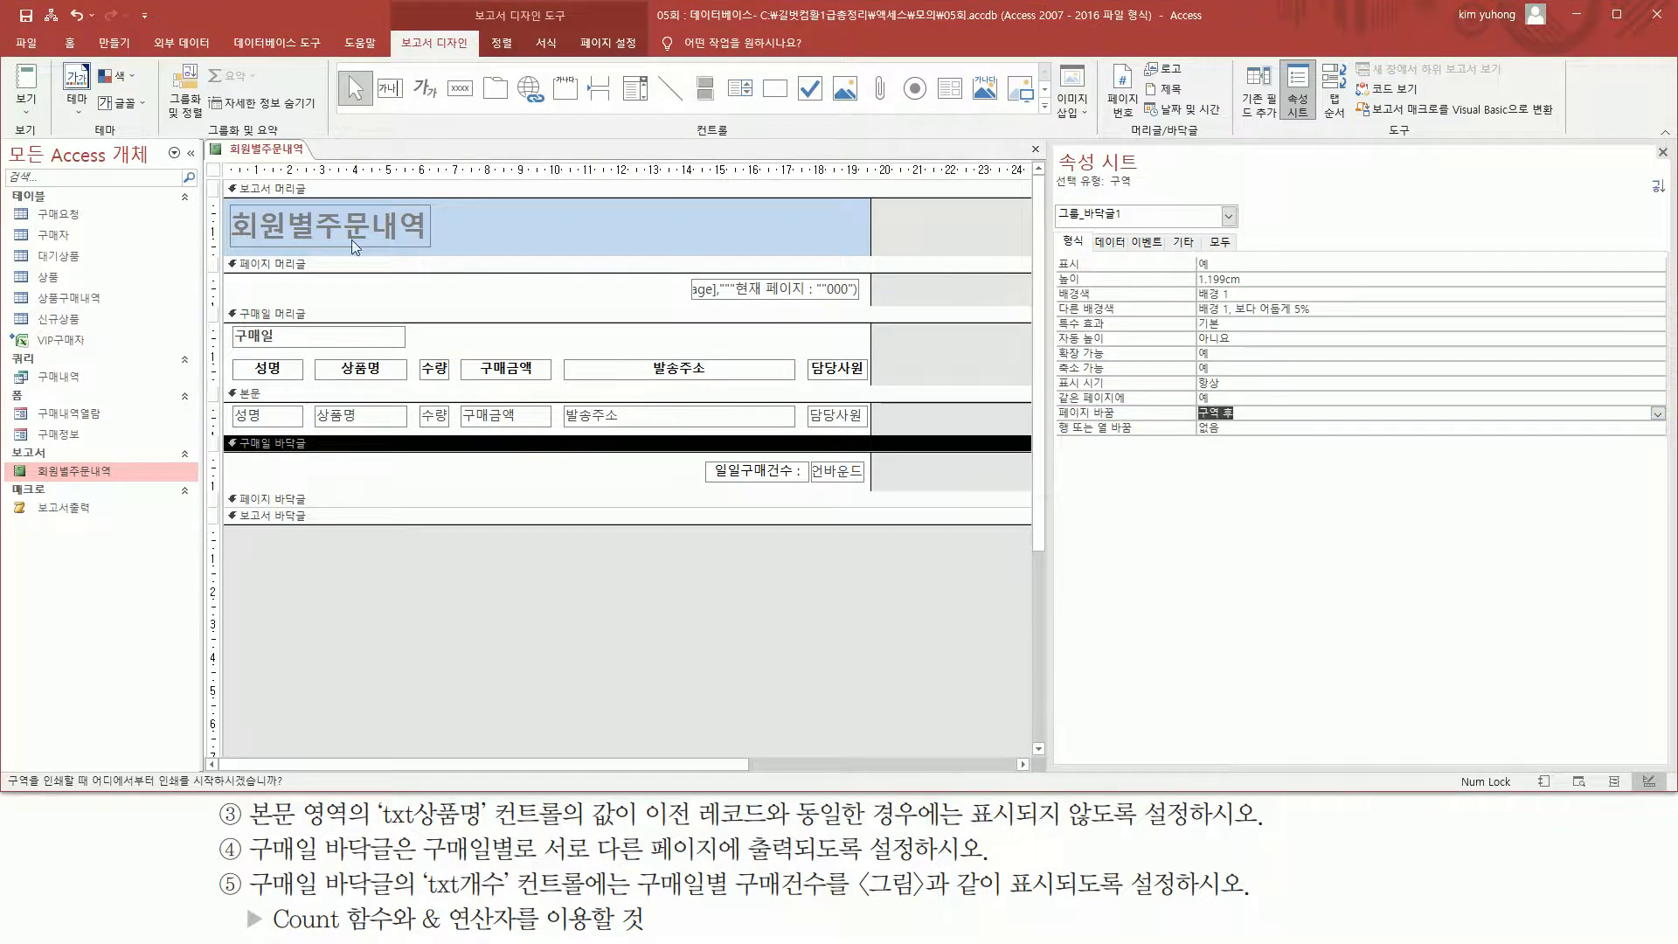
Check in Print Preview how the purchase dates are divided over pages 1 to 3, and return to Design view.
{"action": "left_click", "coordinate": [26, 106]}
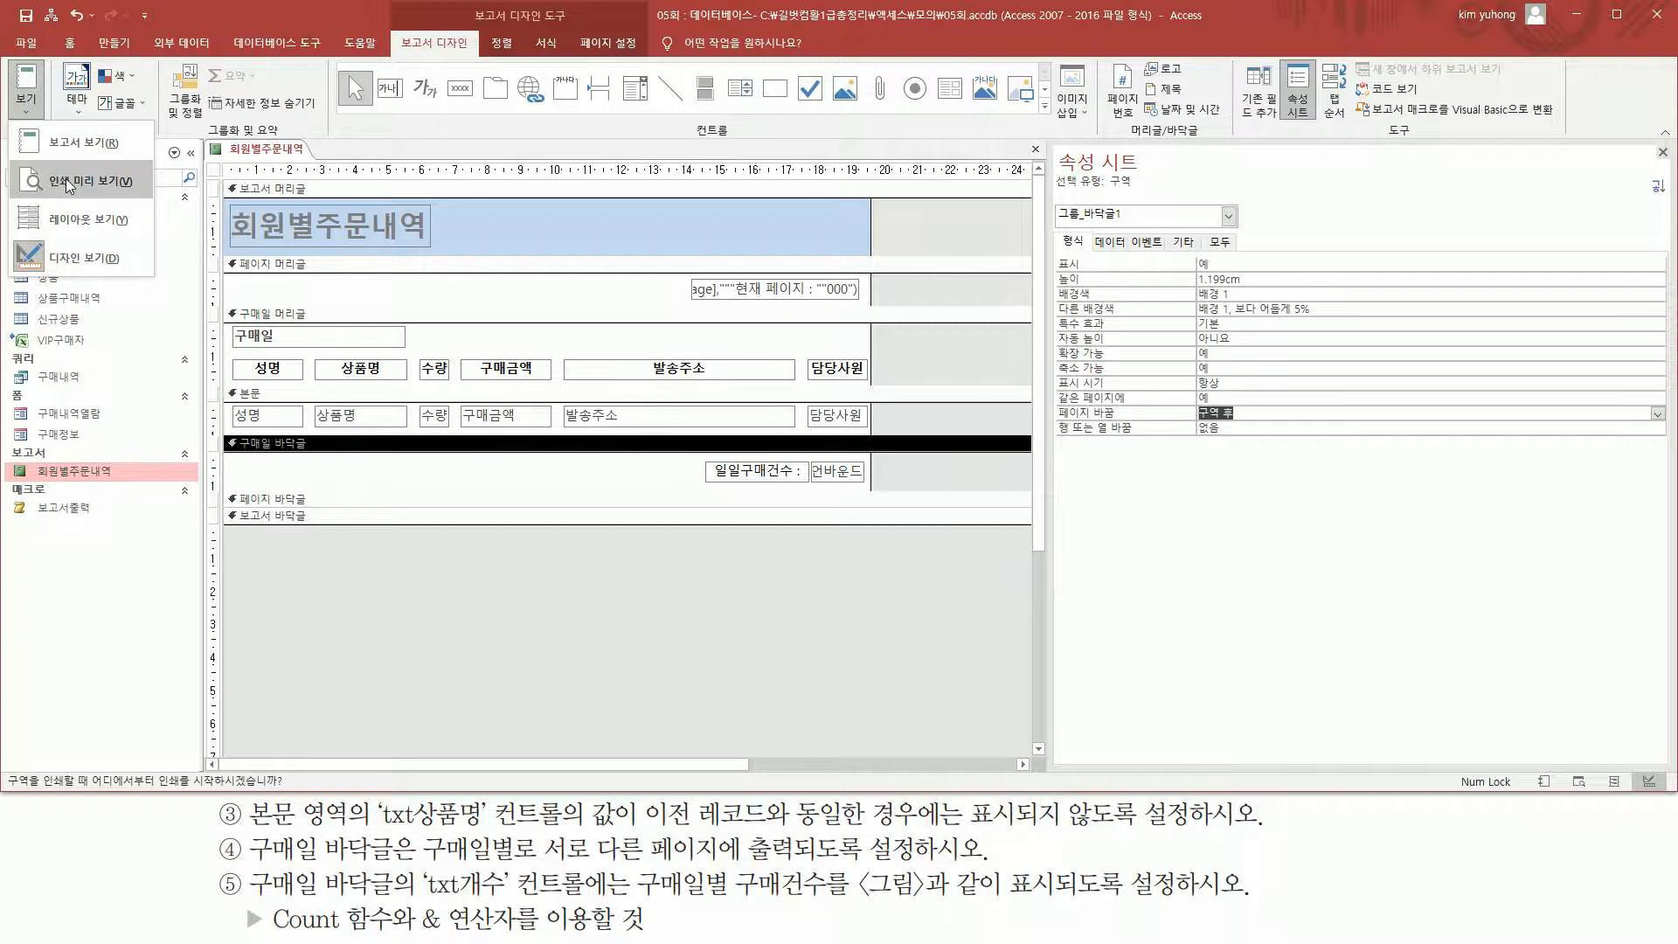
{"action": "left_click", "coordinate": [65, 178]}
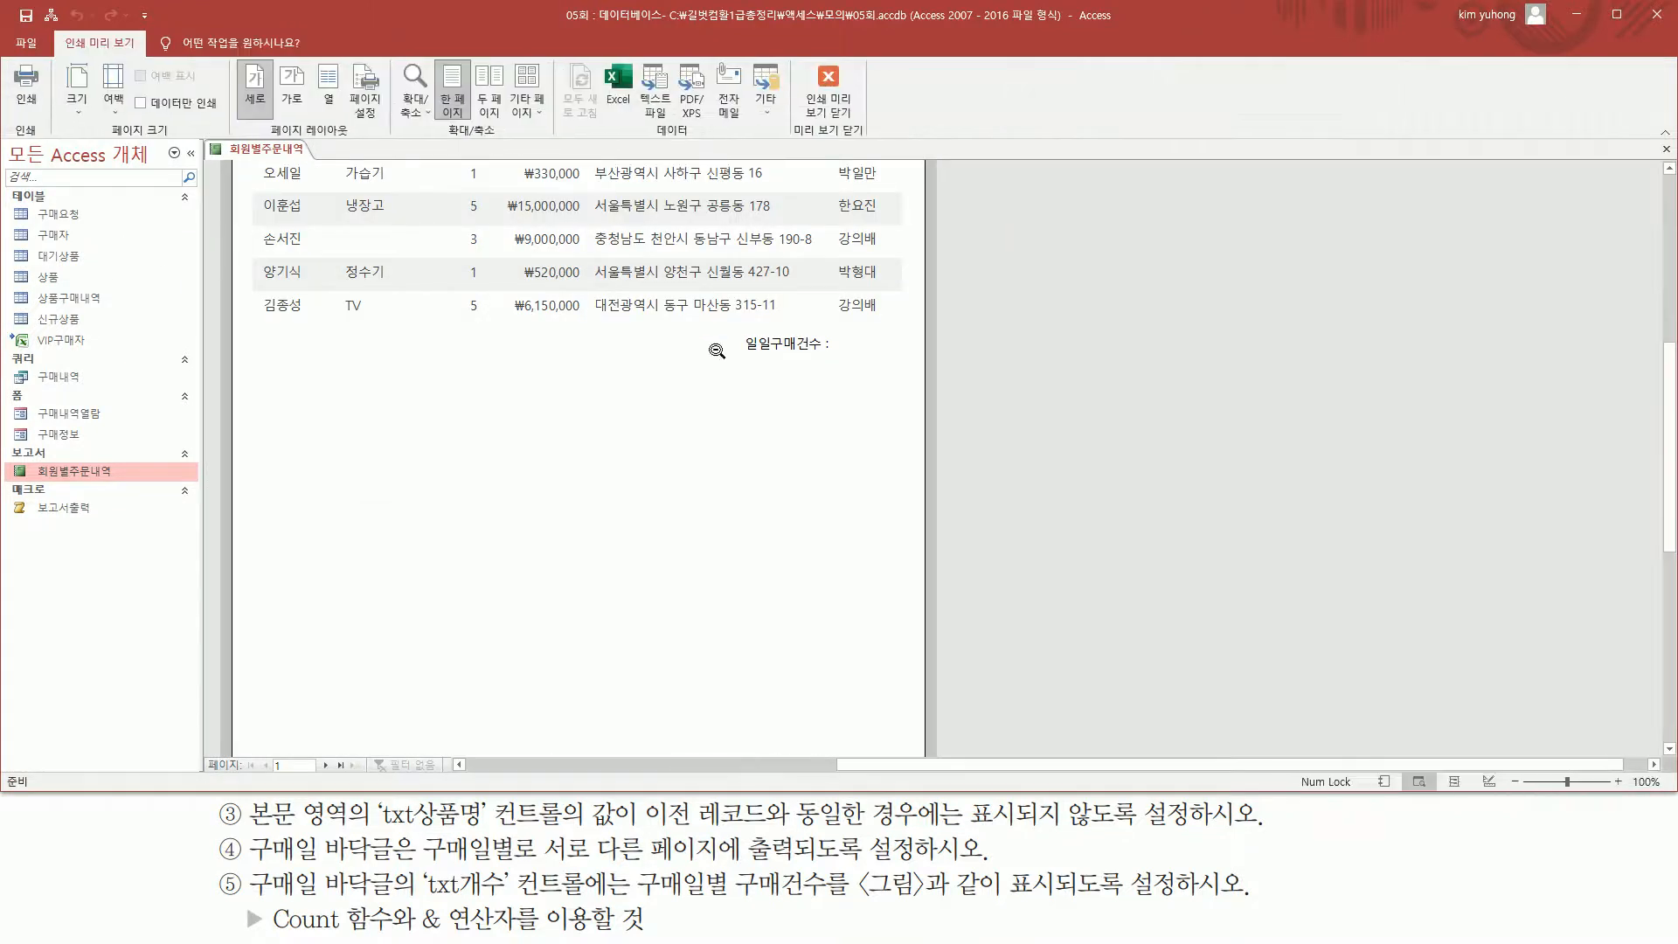
{"action": "mouse_move", "coordinate": [283, 222]}
{"action": "left_mouse_down"}
{"action": "mouse_move", "coordinate": [890, 442]}
{"action": "mouse_move", "coordinate": [889, 489]}
{"action": "mouse_move", "coordinate": [908, 493]}
{"action": "left_mouse_up"}
{"action": "key", "text": "Escape"}
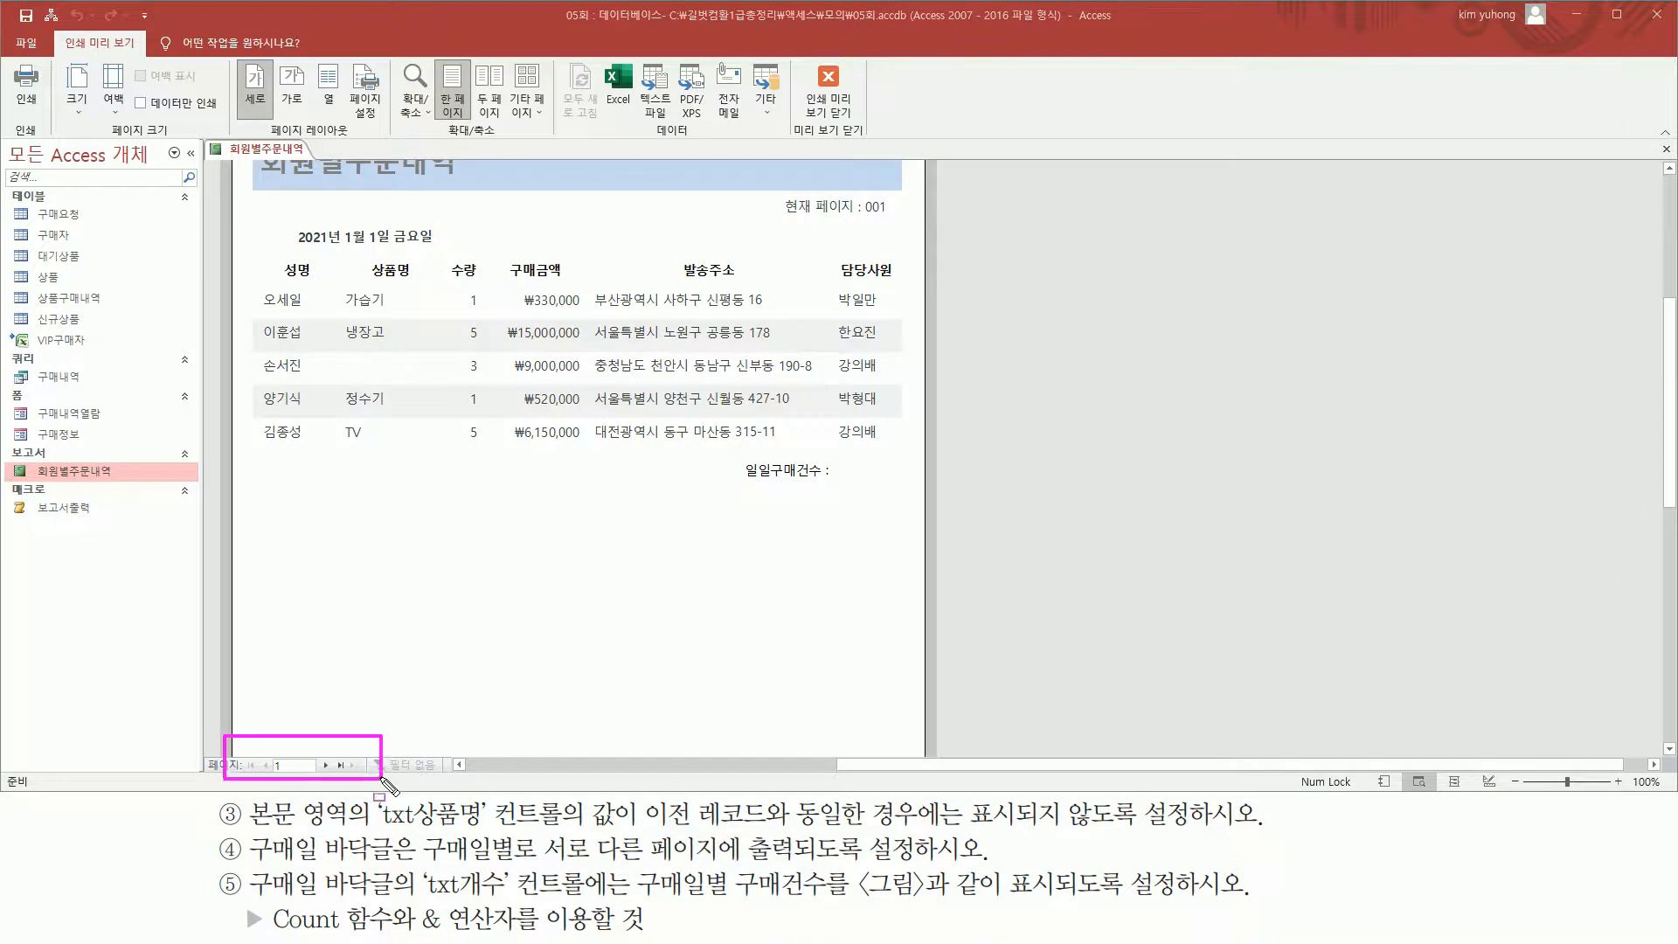
{"action": "left_click", "coordinate": [325, 766]}
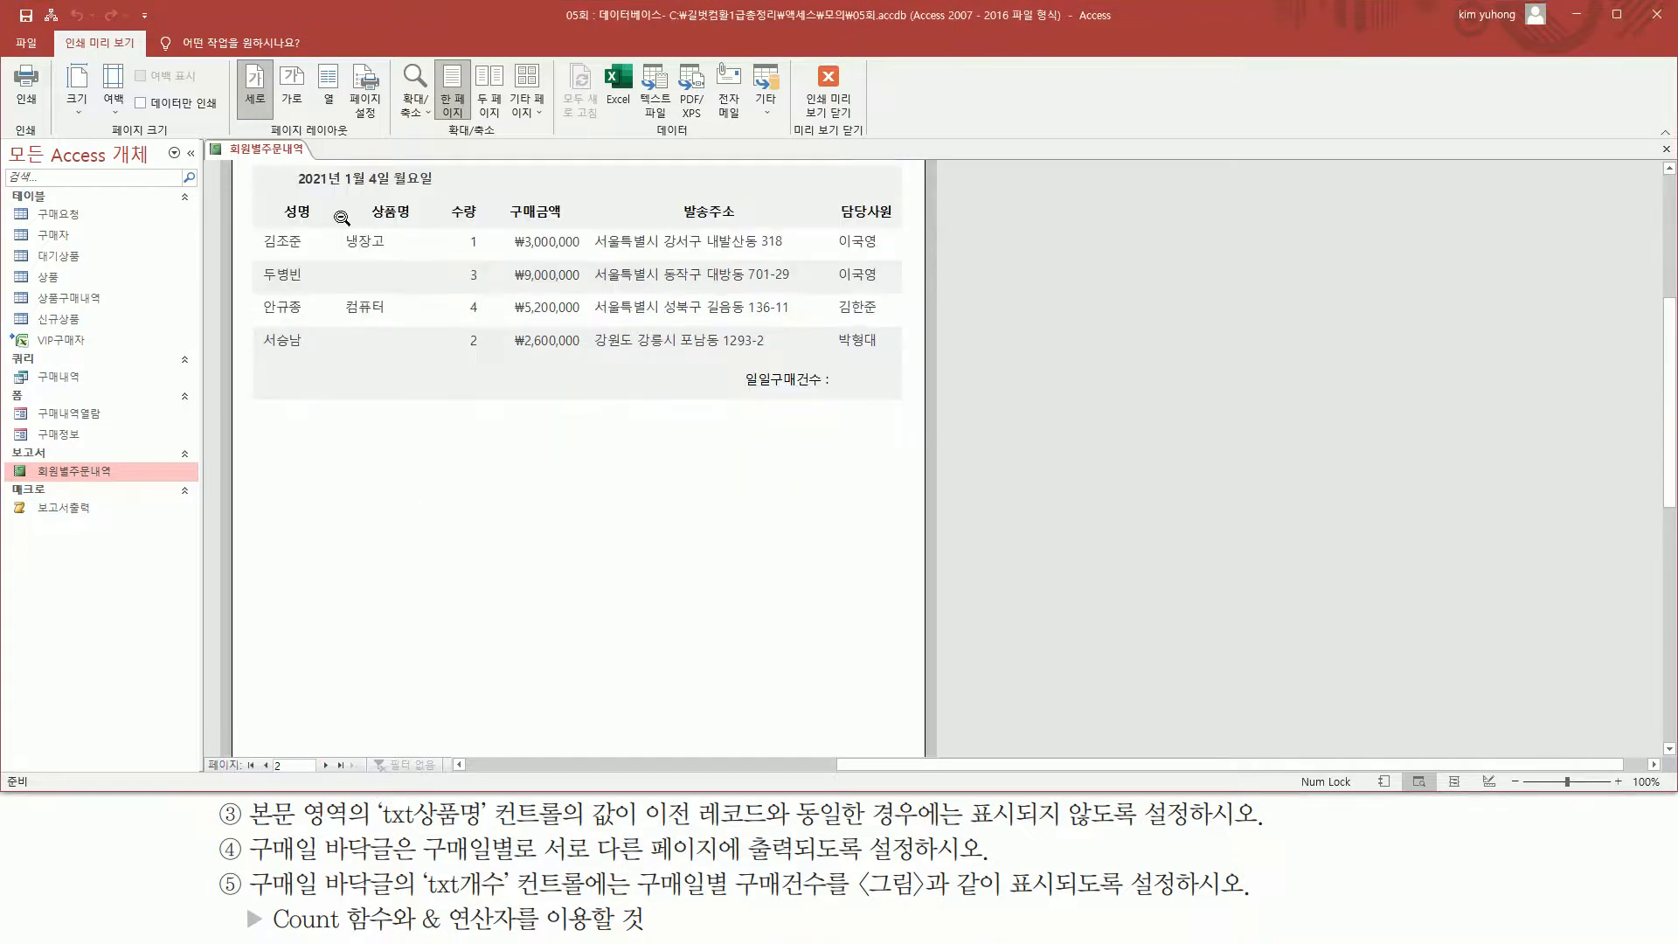
{"action": "left_click_drag", "start_coordinate": [280, 161], "coordinate": [454, 194]}
{"action": "left_click_drag", "start_coordinate": [717, 369], "coordinate": [899, 408]}
{"action": "key", "text": "Escape"}
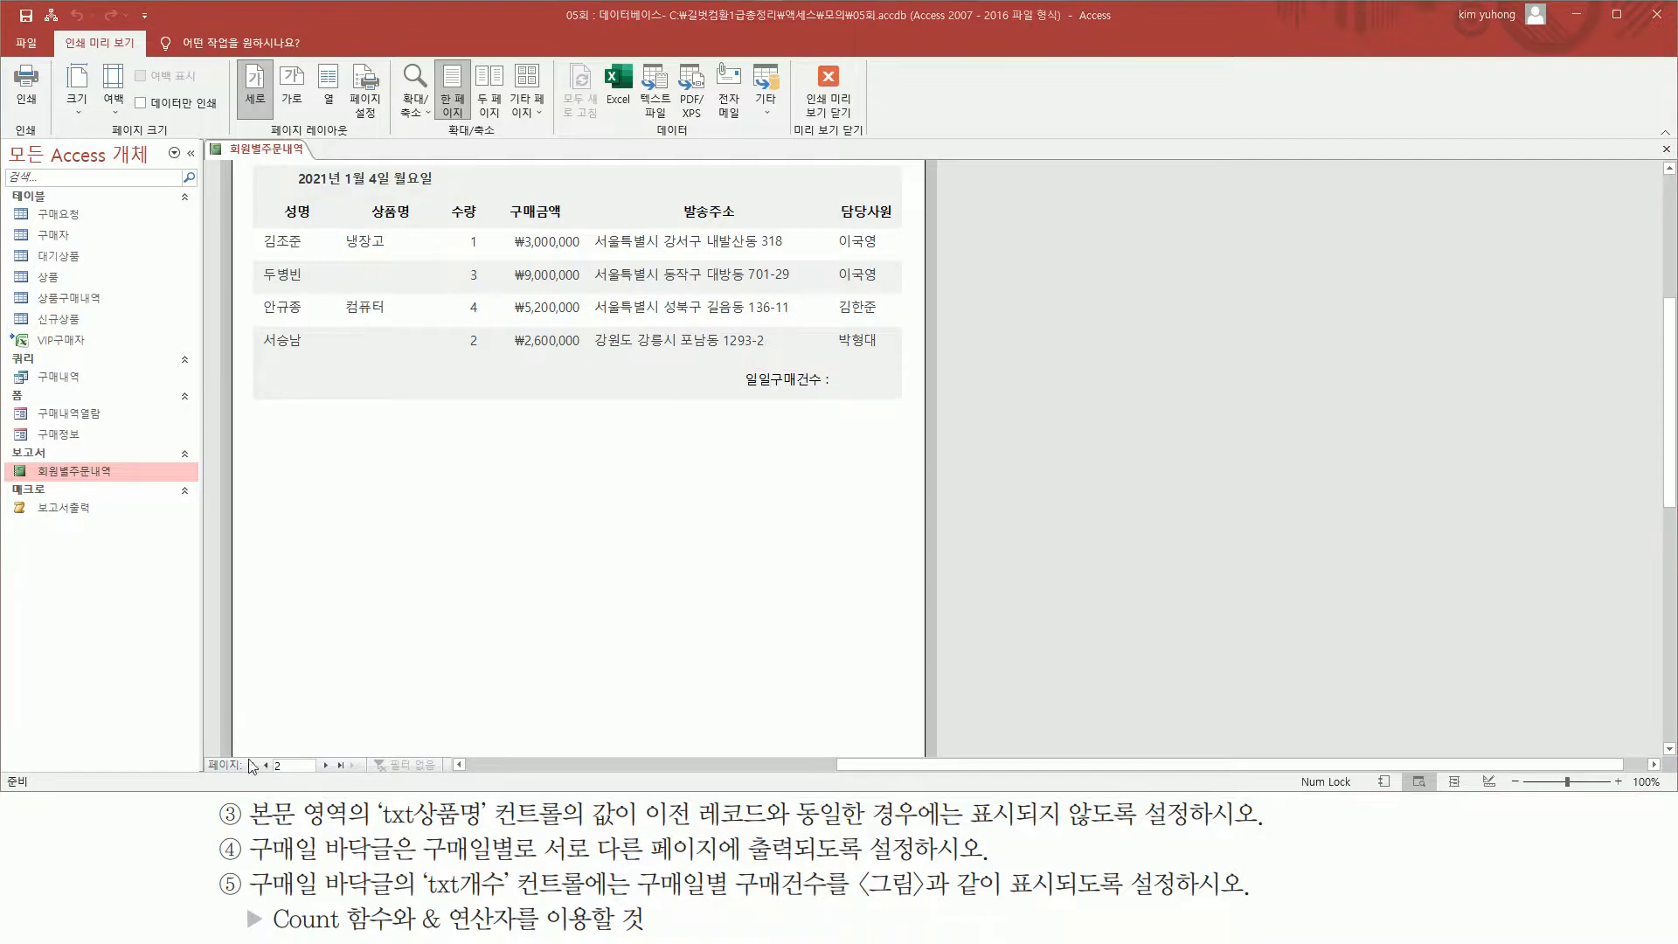
{"action": "left_click", "coordinate": [325, 766]}
{"action": "left_click_drag", "start_coordinate": [291, 159], "coordinate": [902, 302]}
{"action": "left_click_drag", "start_coordinate": [707, 264], "coordinate": [871, 301]}
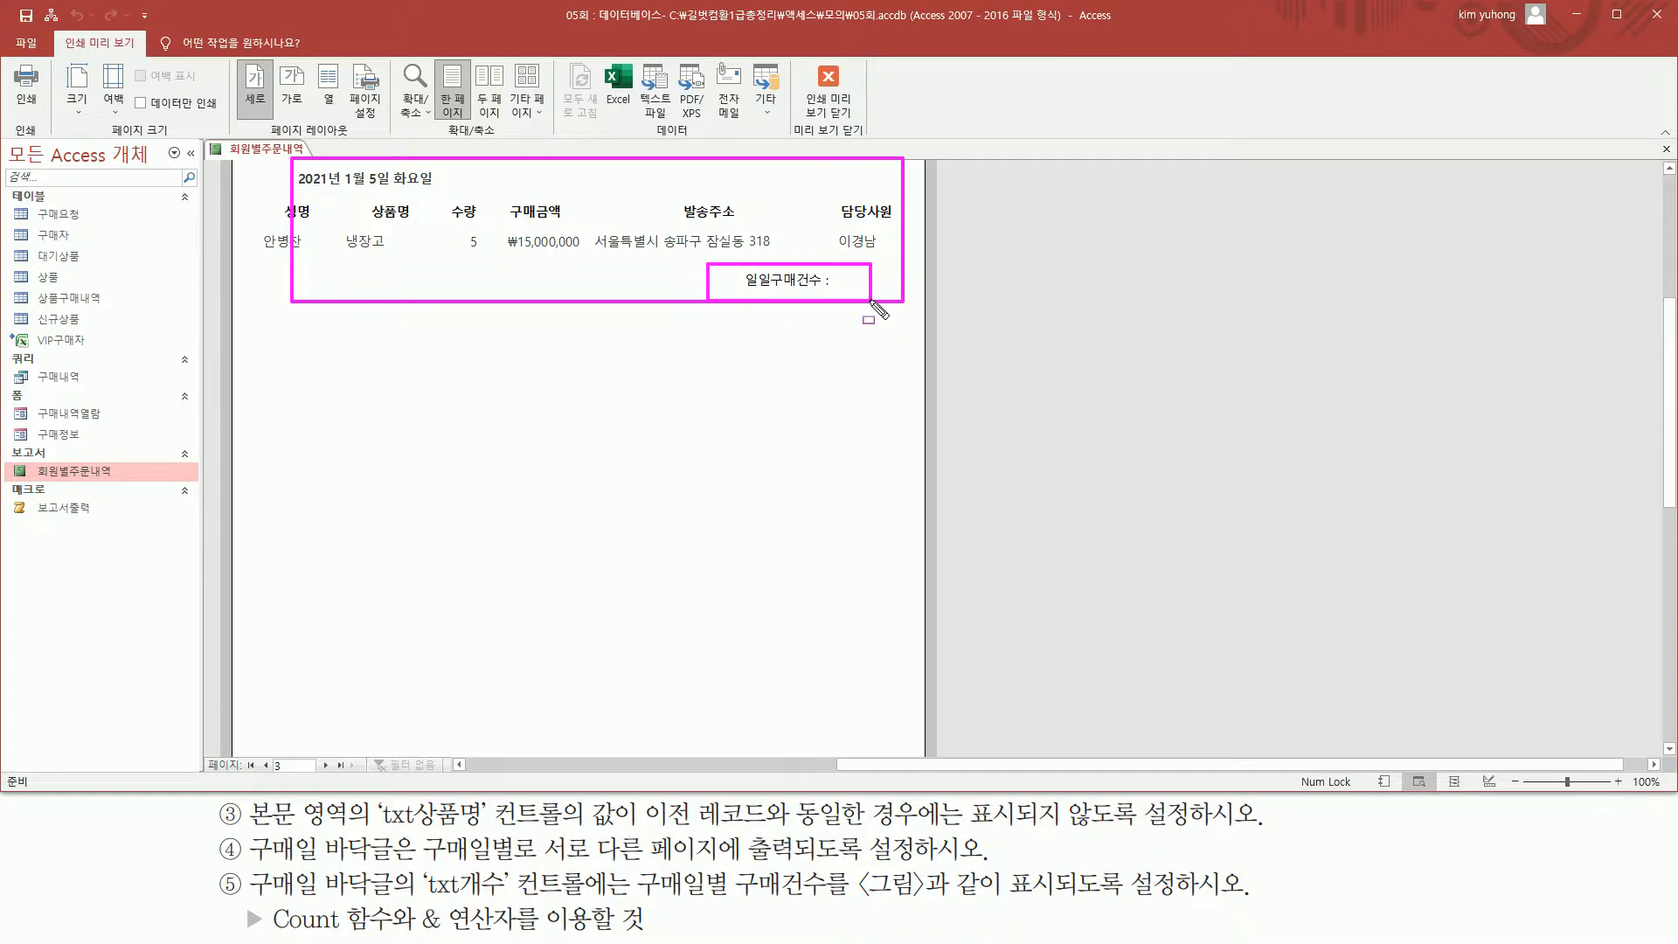
{"action": "key", "text": "Escape"}
{"action": "left_click", "coordinate": [828, 95]}
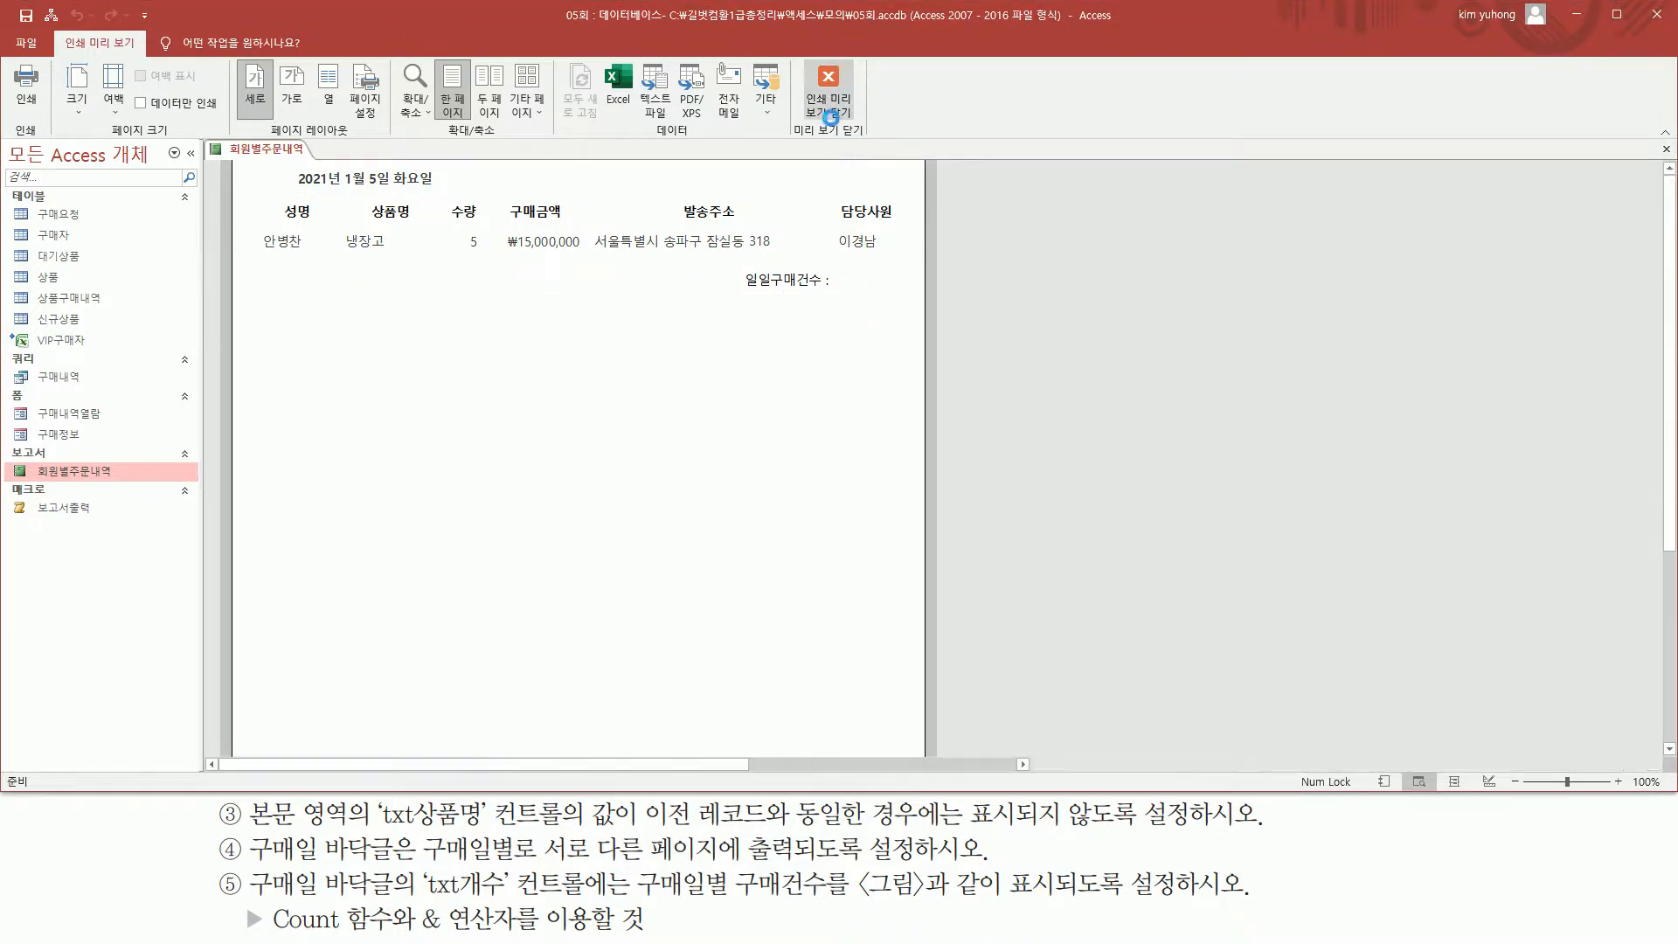
Change the 페이지 바꿈 property of the 구매일 바닥글 section to 구역 전.
{"action": "left_click", "coordinate": [1362, 412]}
{"action": "left_click", "coordinate": [1657, 412]}
{"action": "left_click", "coordinate": [1395, 452]}
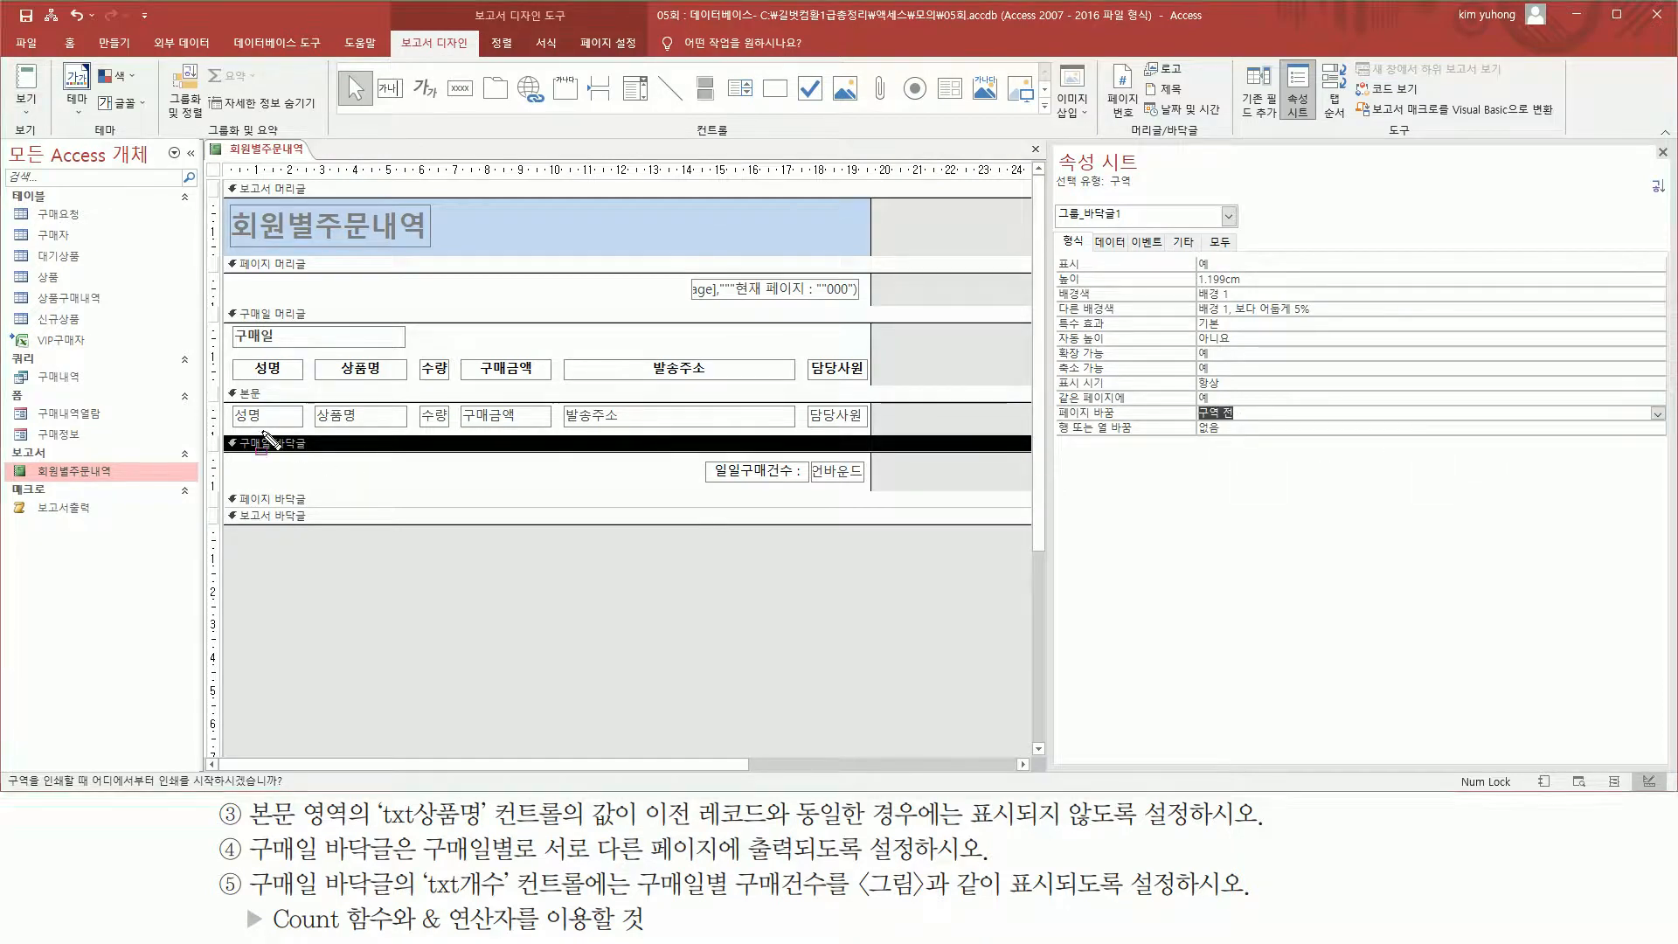
{"action": "left_click_drag", "start_coordinate": [236, 429], "coordinate": [314, 454]}
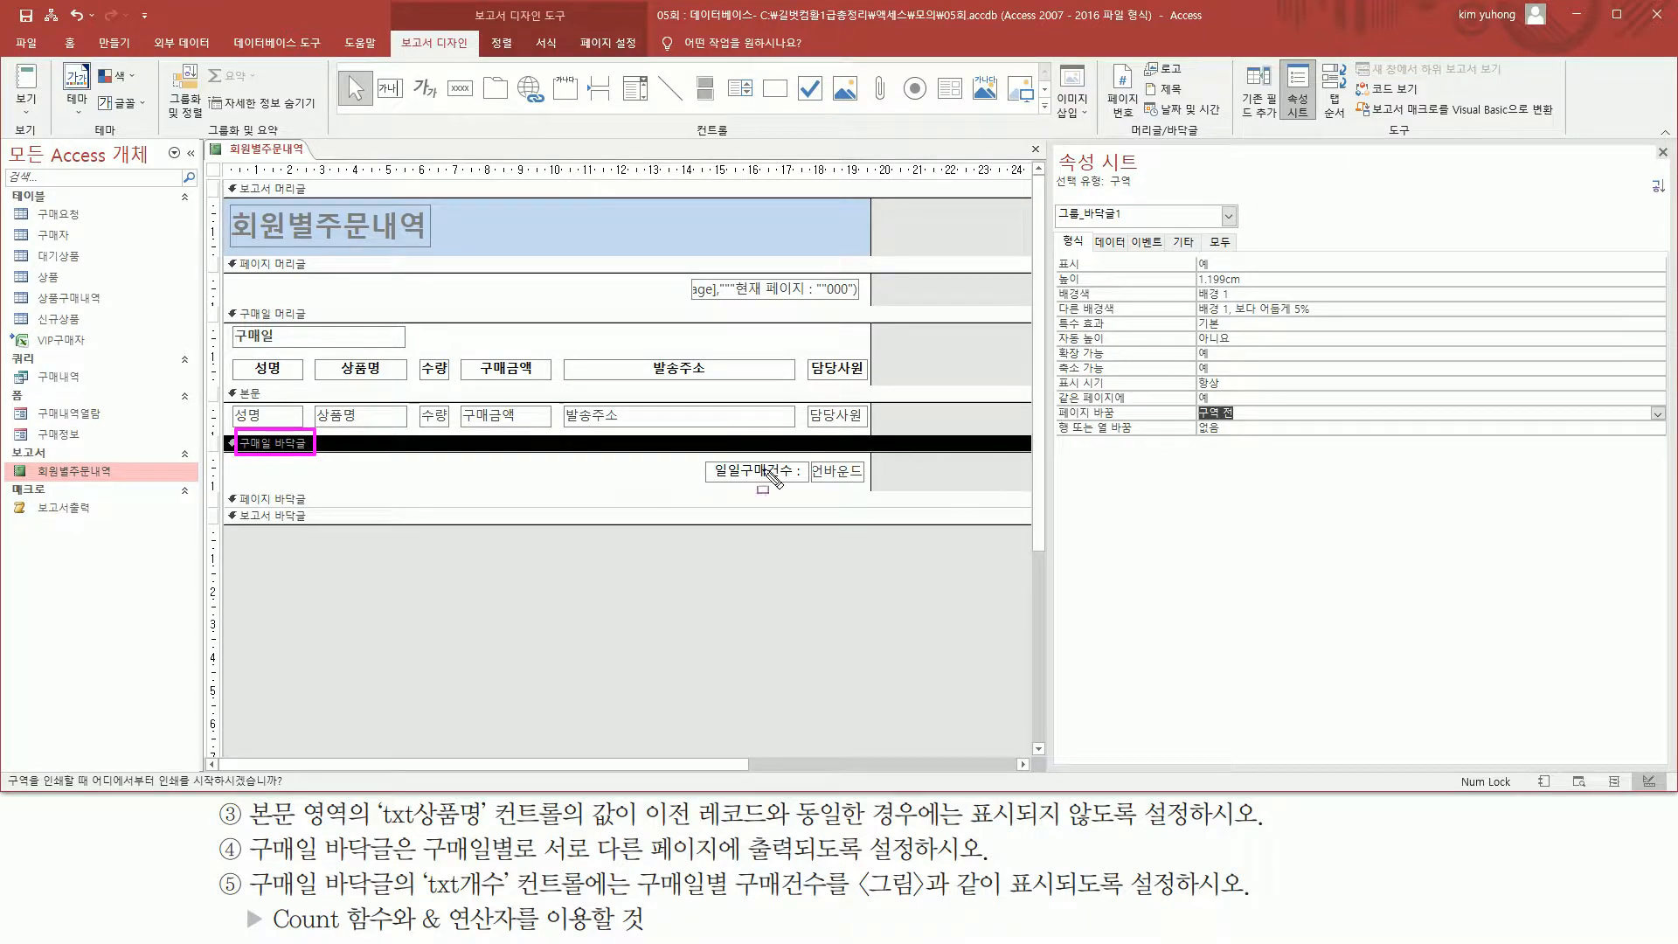
{"action": "left_click_drag", "start_coordinate": [1190, 400], "coordinate": [1239, 429]}
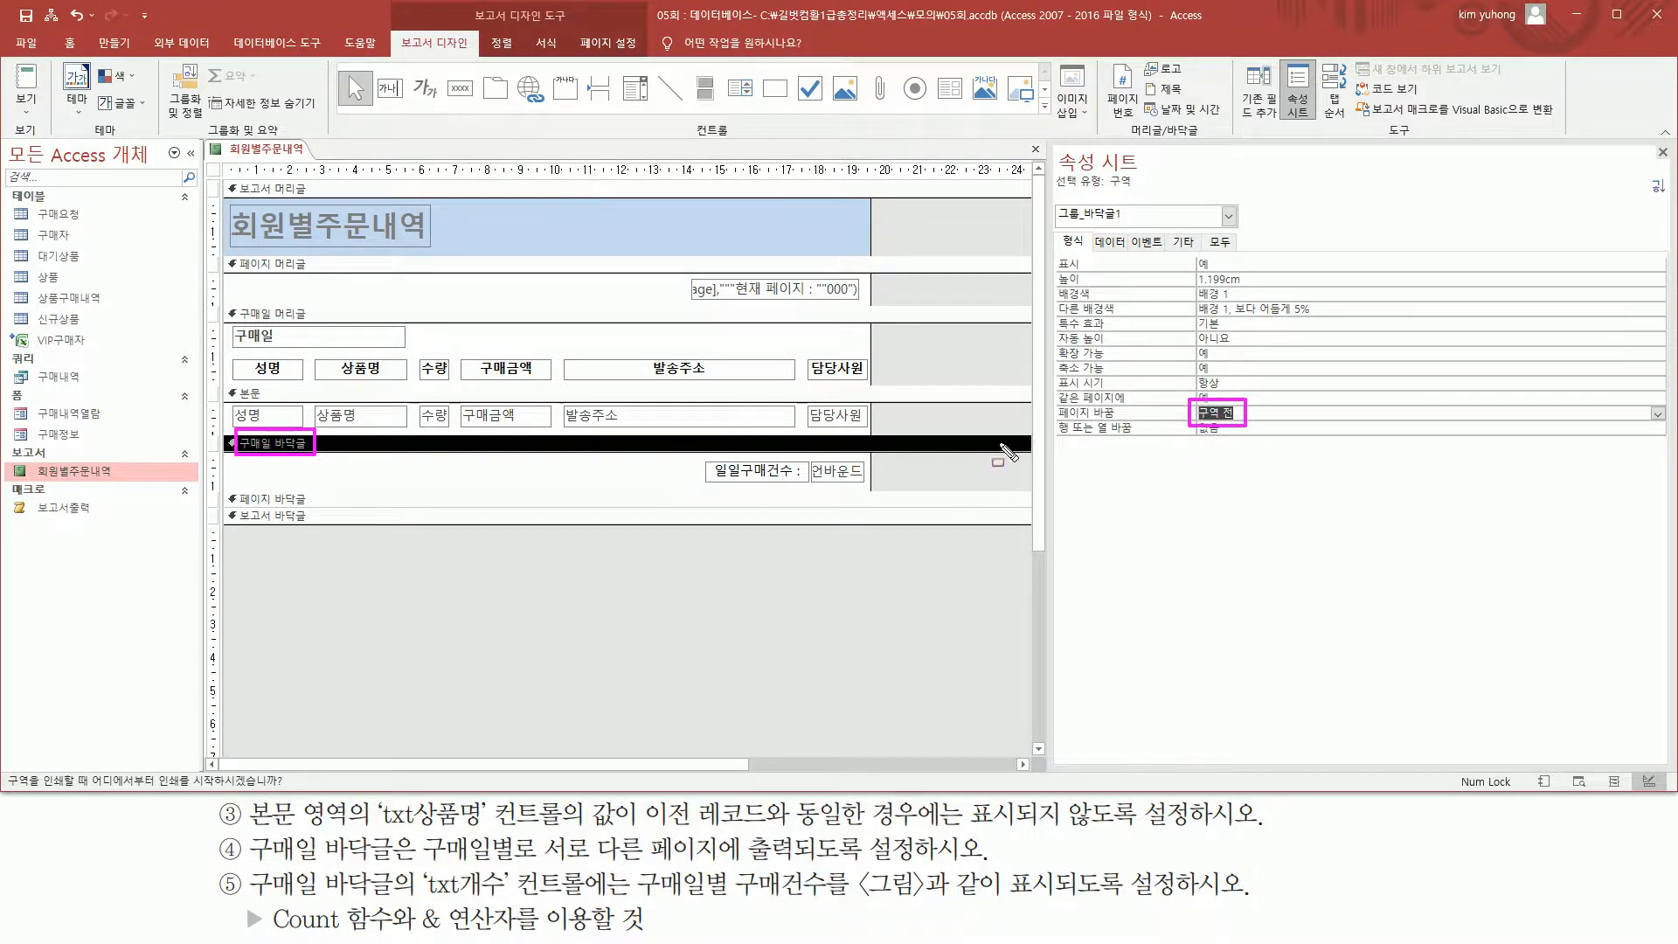
{"action": "key", "text": "Escape"}
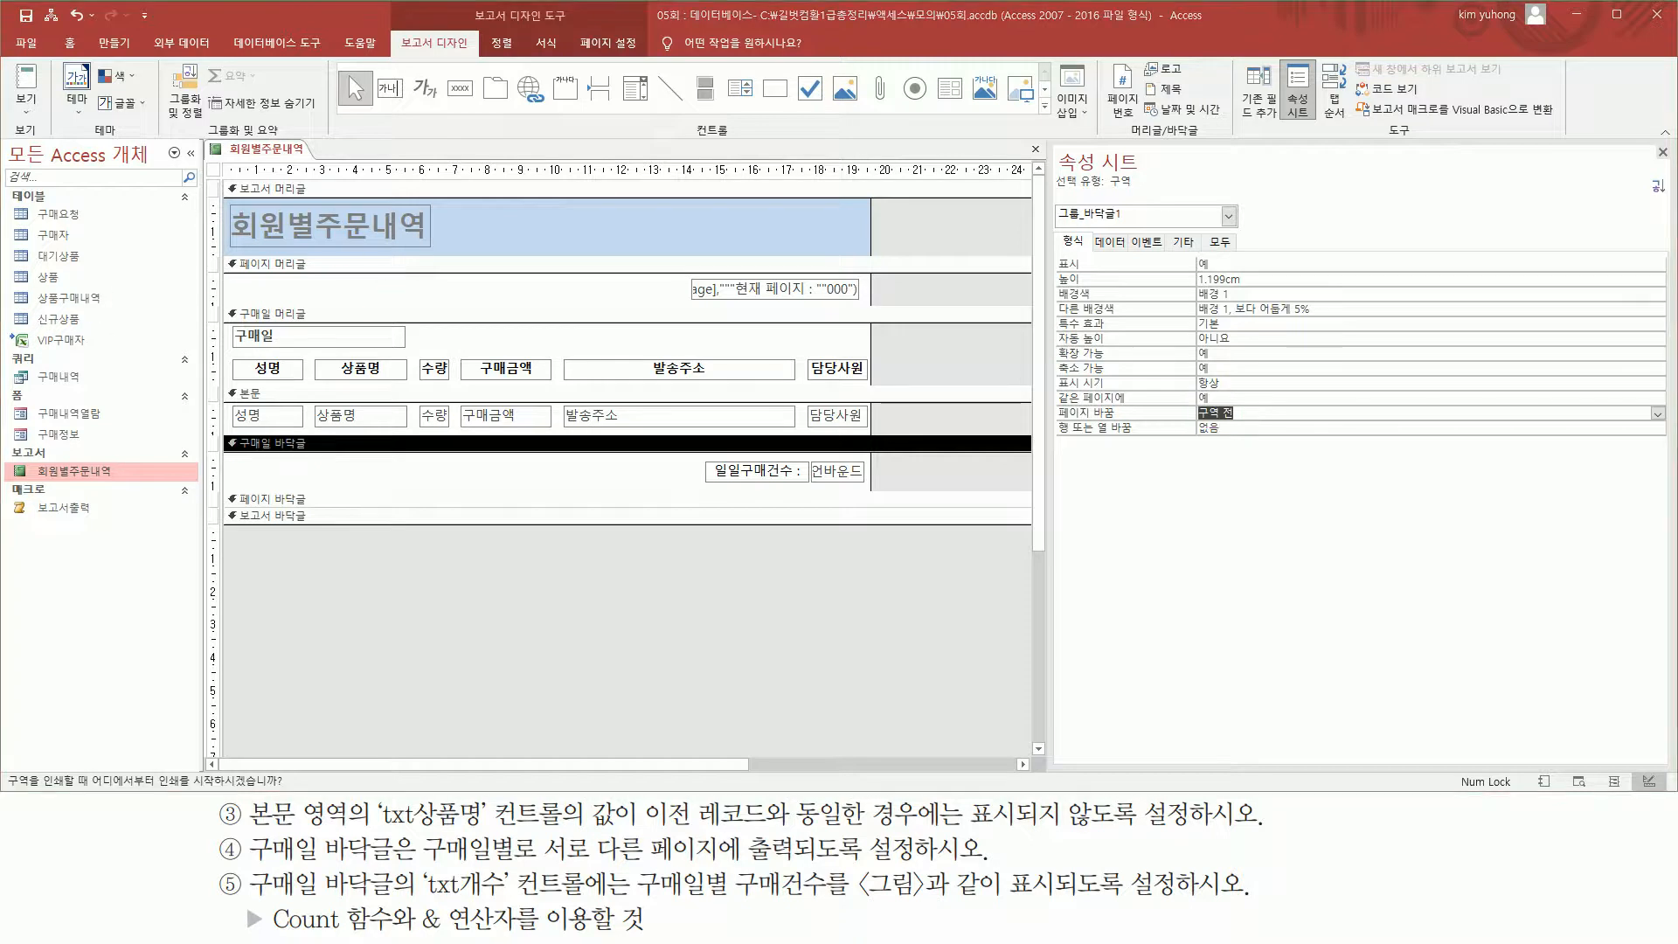
Check in Print Preview where the 일일구매건수 footer lands relative to each purchase date on pages 1 to 3, and return to Design view.
{"action": "left_click", "coordinate": [31, 112]}
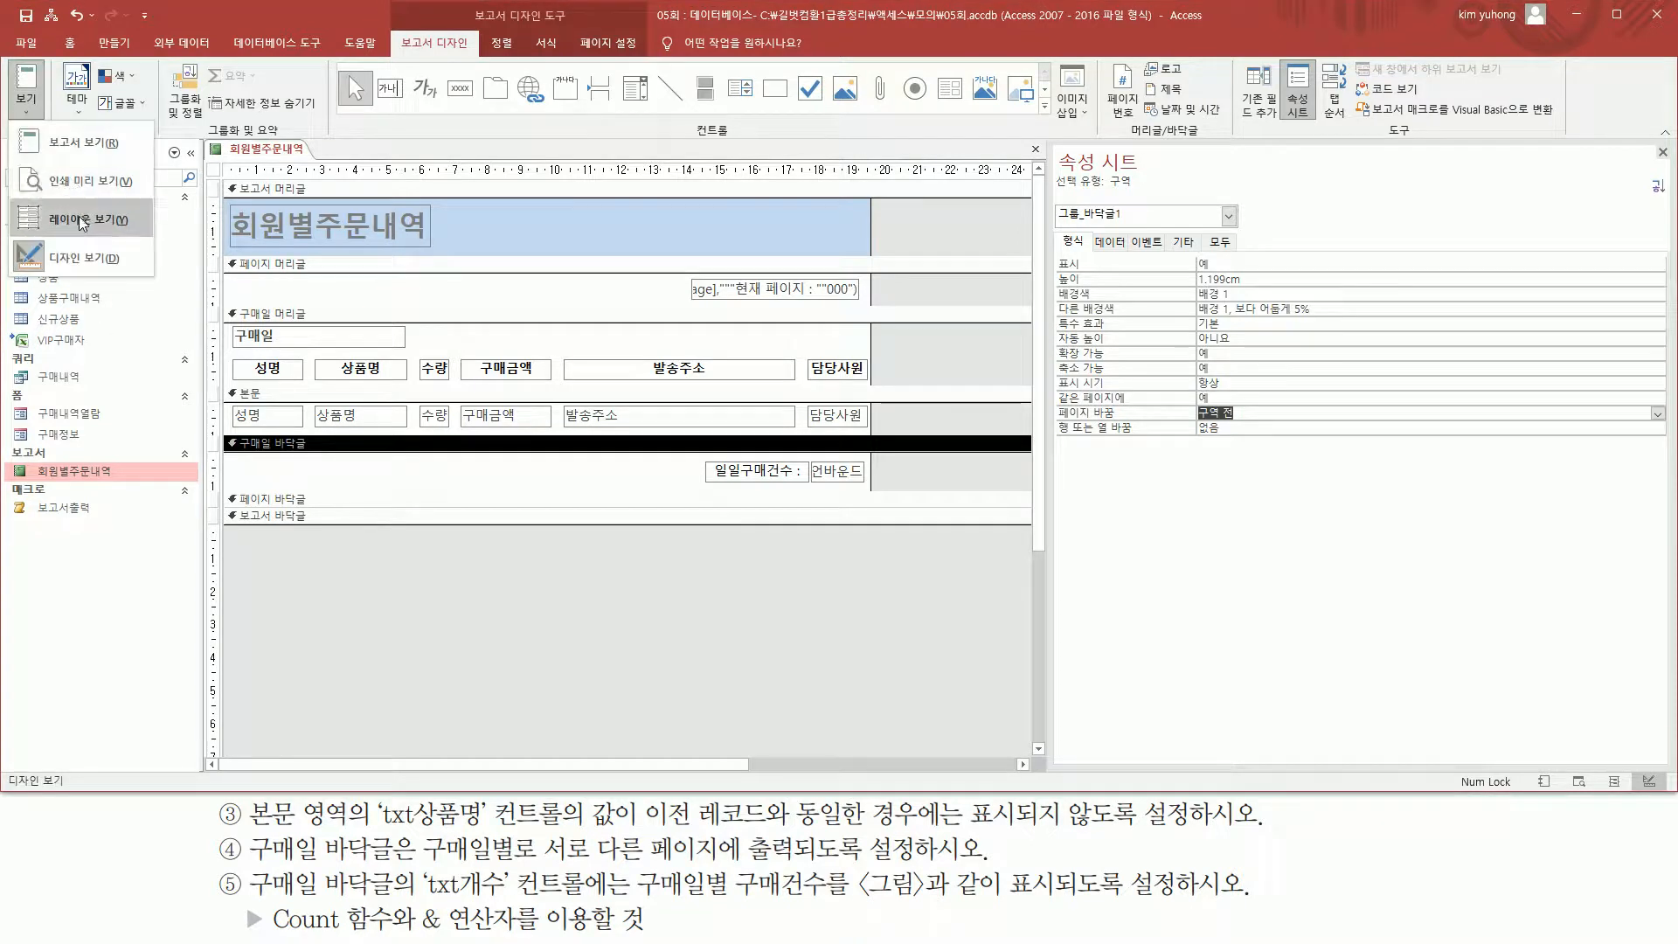
{"action": "left_click", "coordinate": [81, 179]}
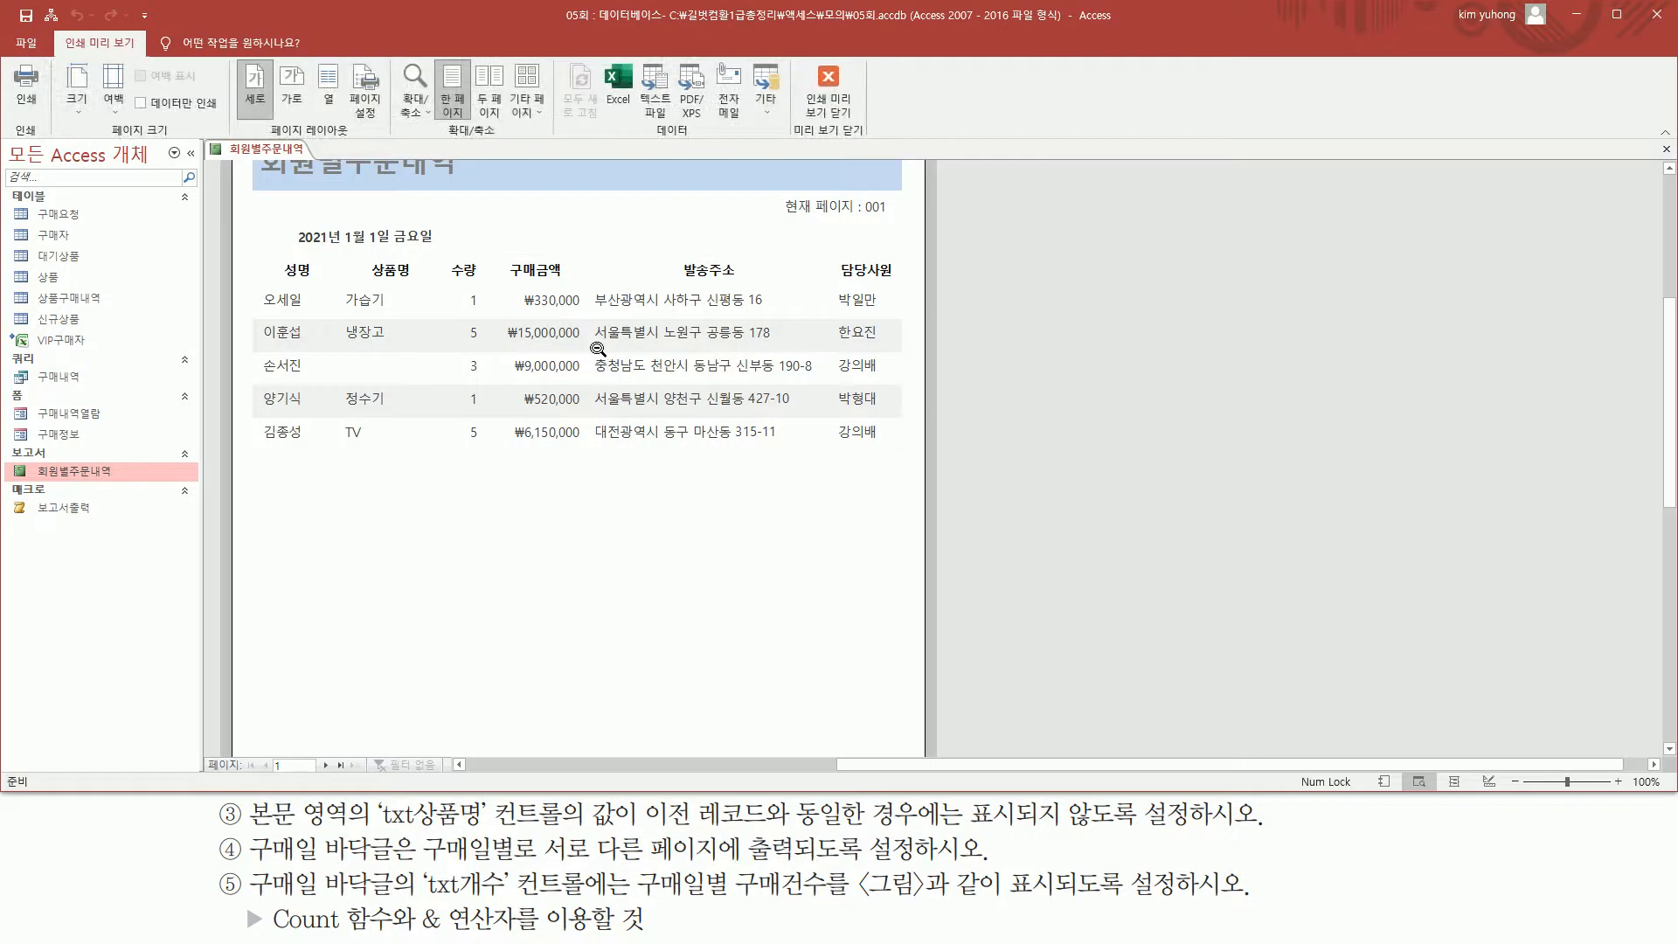
{"action": "left_click_drag", "start_coordinate": [283, 252], "coordinate": [438, 284]}
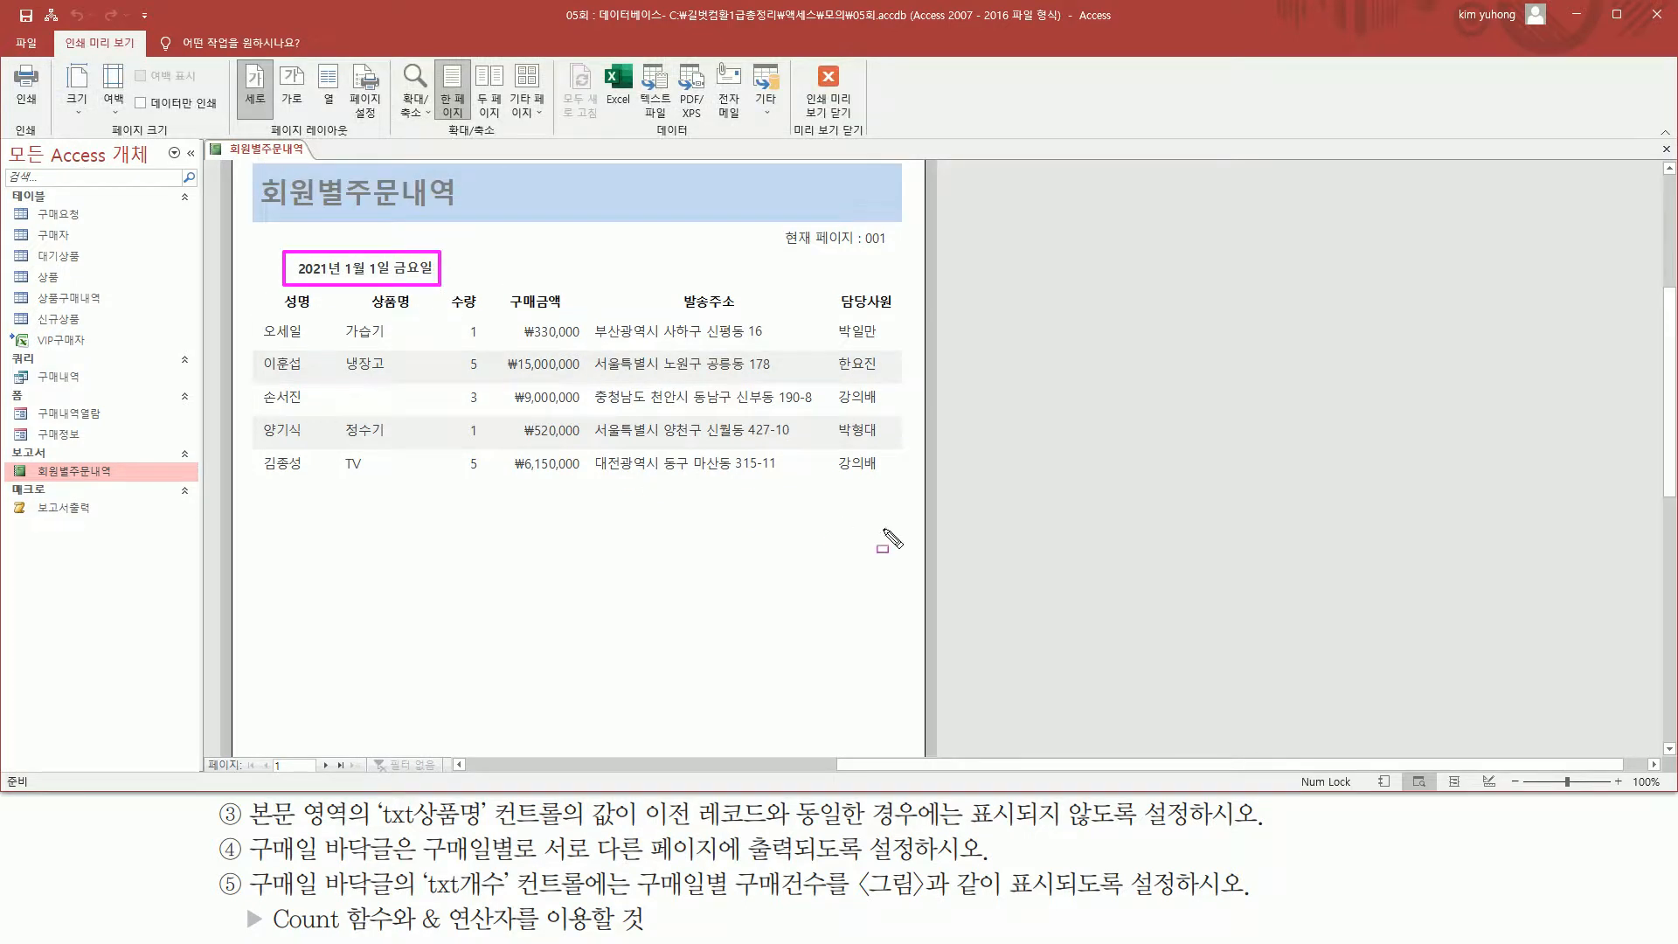
{"action": "left_click_drag", "start_coordinate": [735, 487], "coordinate": [864, 515]}
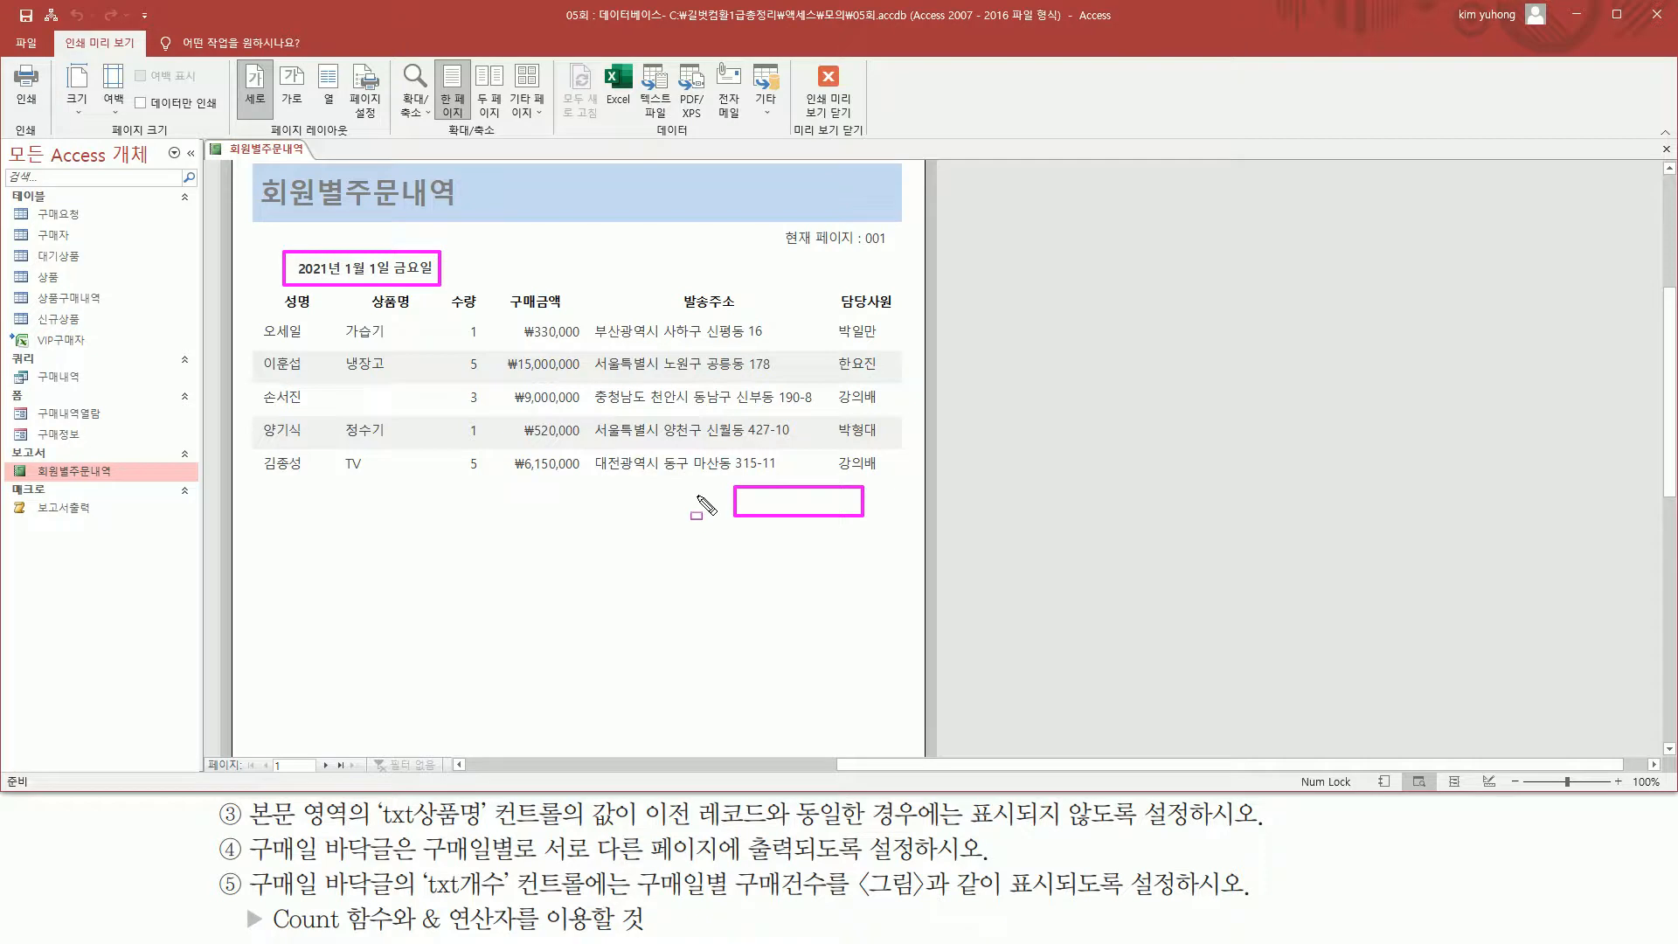
{"action": "key", "text": "Escape"}
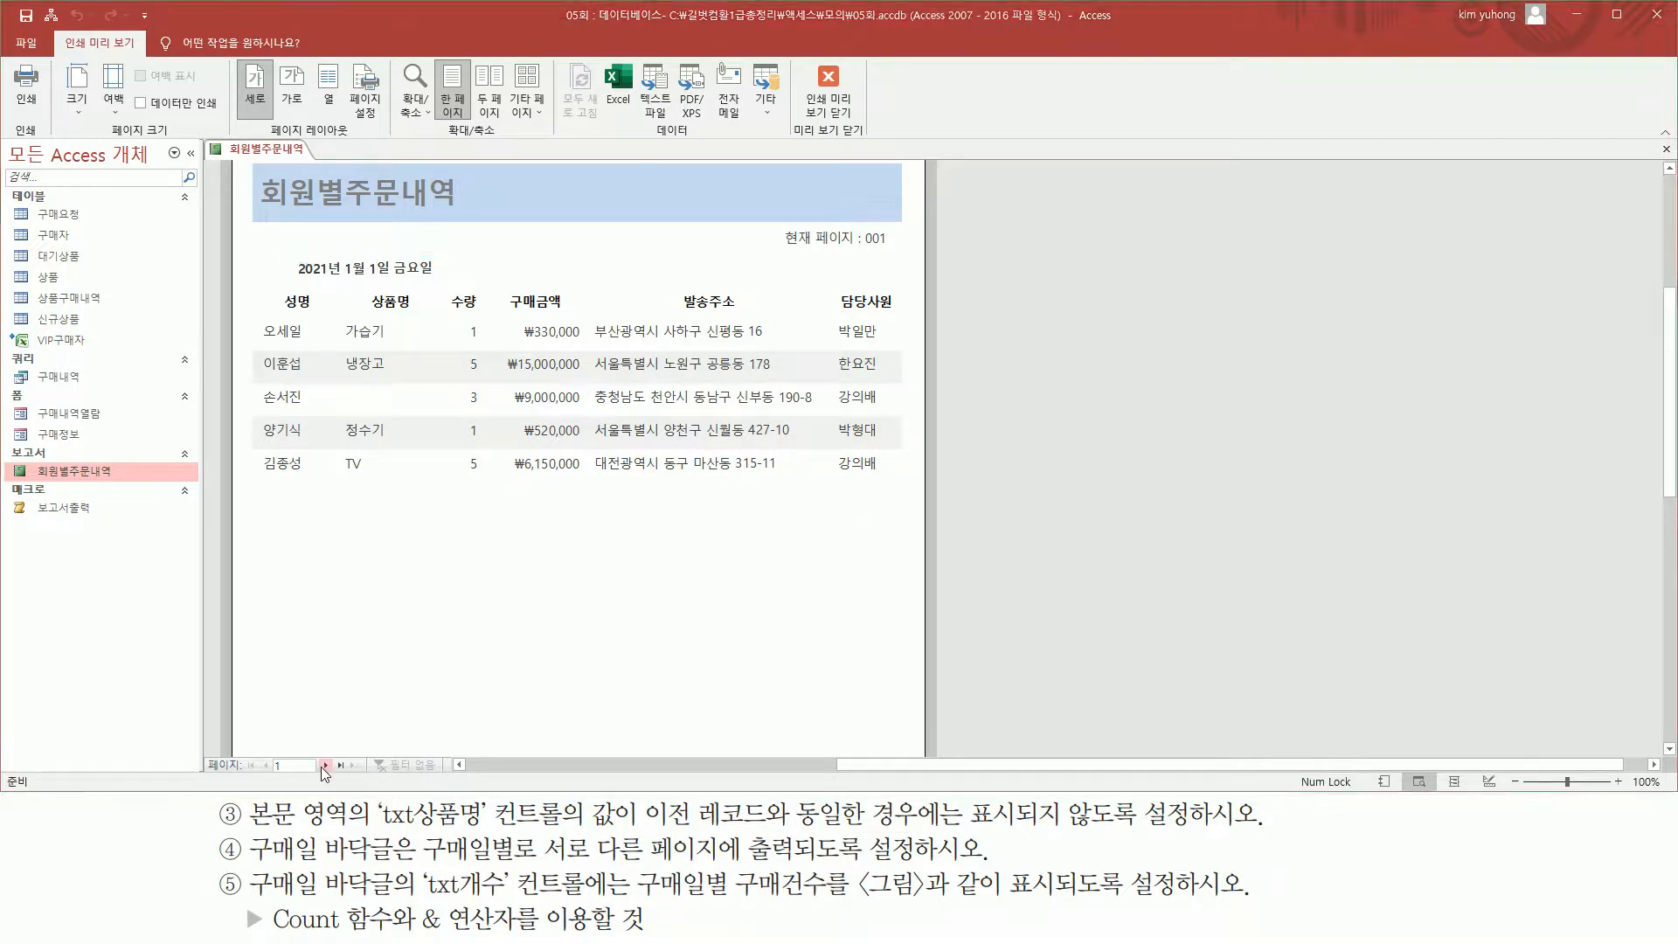
{"action": "left_click", "coordinate": [326, 766]}
{"action": "left_click_drag", "start_coordinate": [728, 201], "coordinate": [891, 232]}
{"action": "mouse_move", "coordinate": [251, 232]}
{"action": "left_mouse_down"}
{"action": "mouse_move", "coordinate": [367, 301]}
{"action": "mouse_move", "coordinate": [916, 417]}
{"action": "mouse_move", "coordinate": [900, 427]}
{"action": "left_mouse_up"}
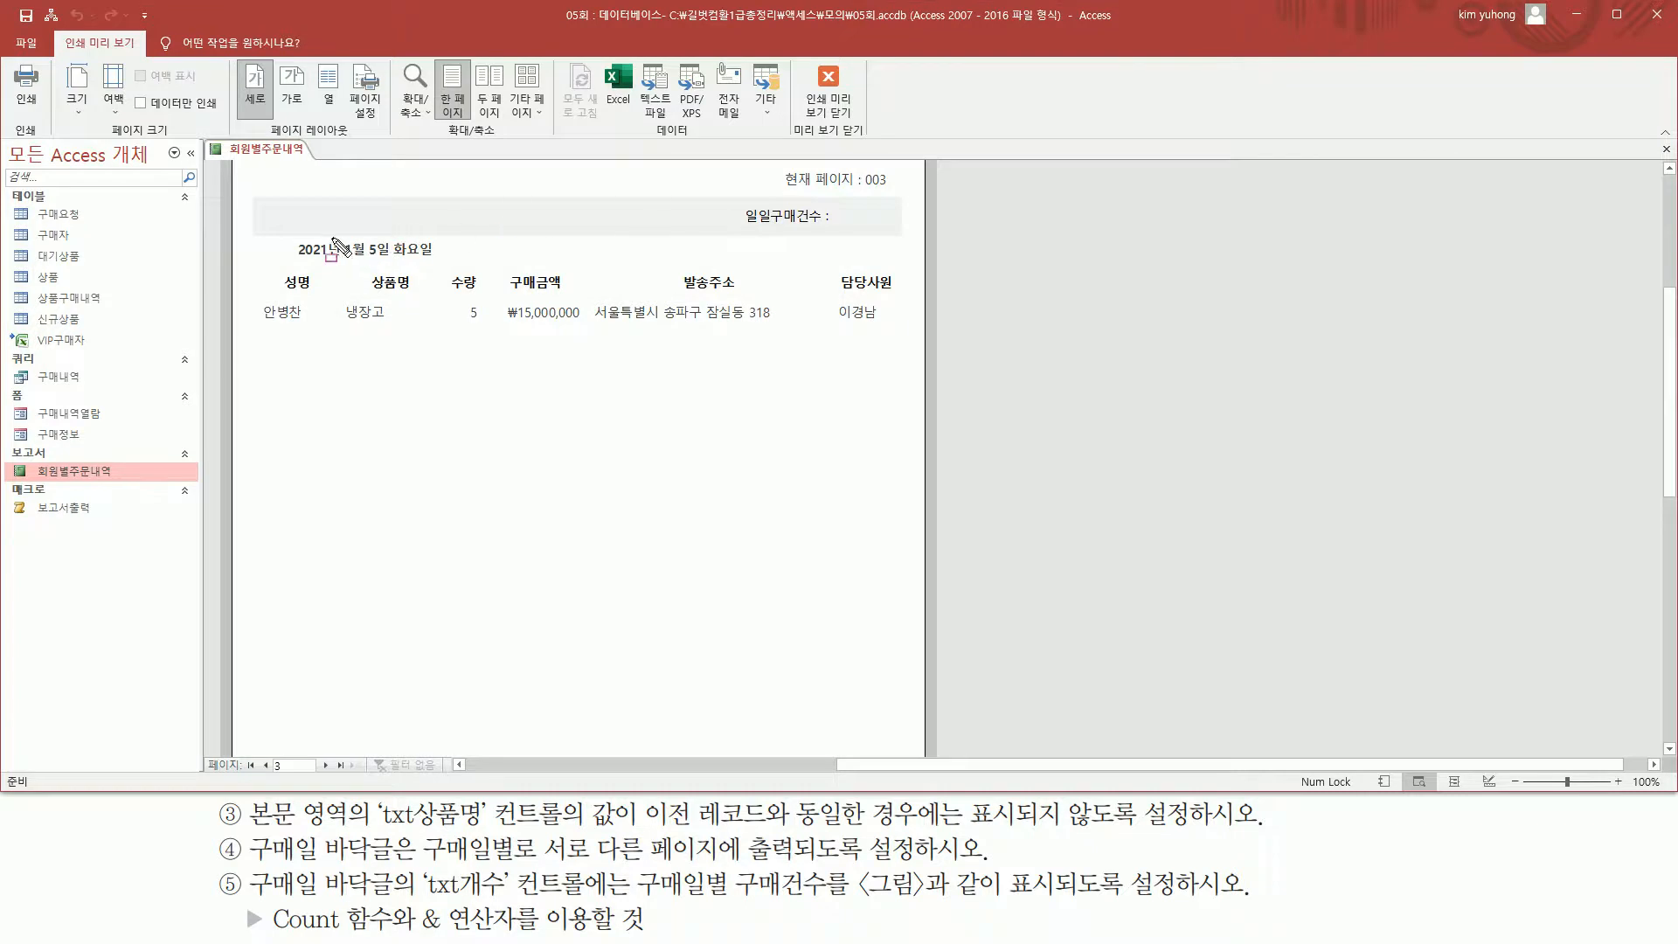
{"action": "left_click_drag", "start_coordinate": [287, 237], "coordinate": [443, 258]}
{"action": "mouse_move", "coordinate": [731, 195]}
{"action": "left_mouse_down"}
{"action": "mouse_move", "coordinate": [755, 218]}
{"action": "mouse_move", "coordinate": [846, 233]}
{"action": "left_mouse_up"}
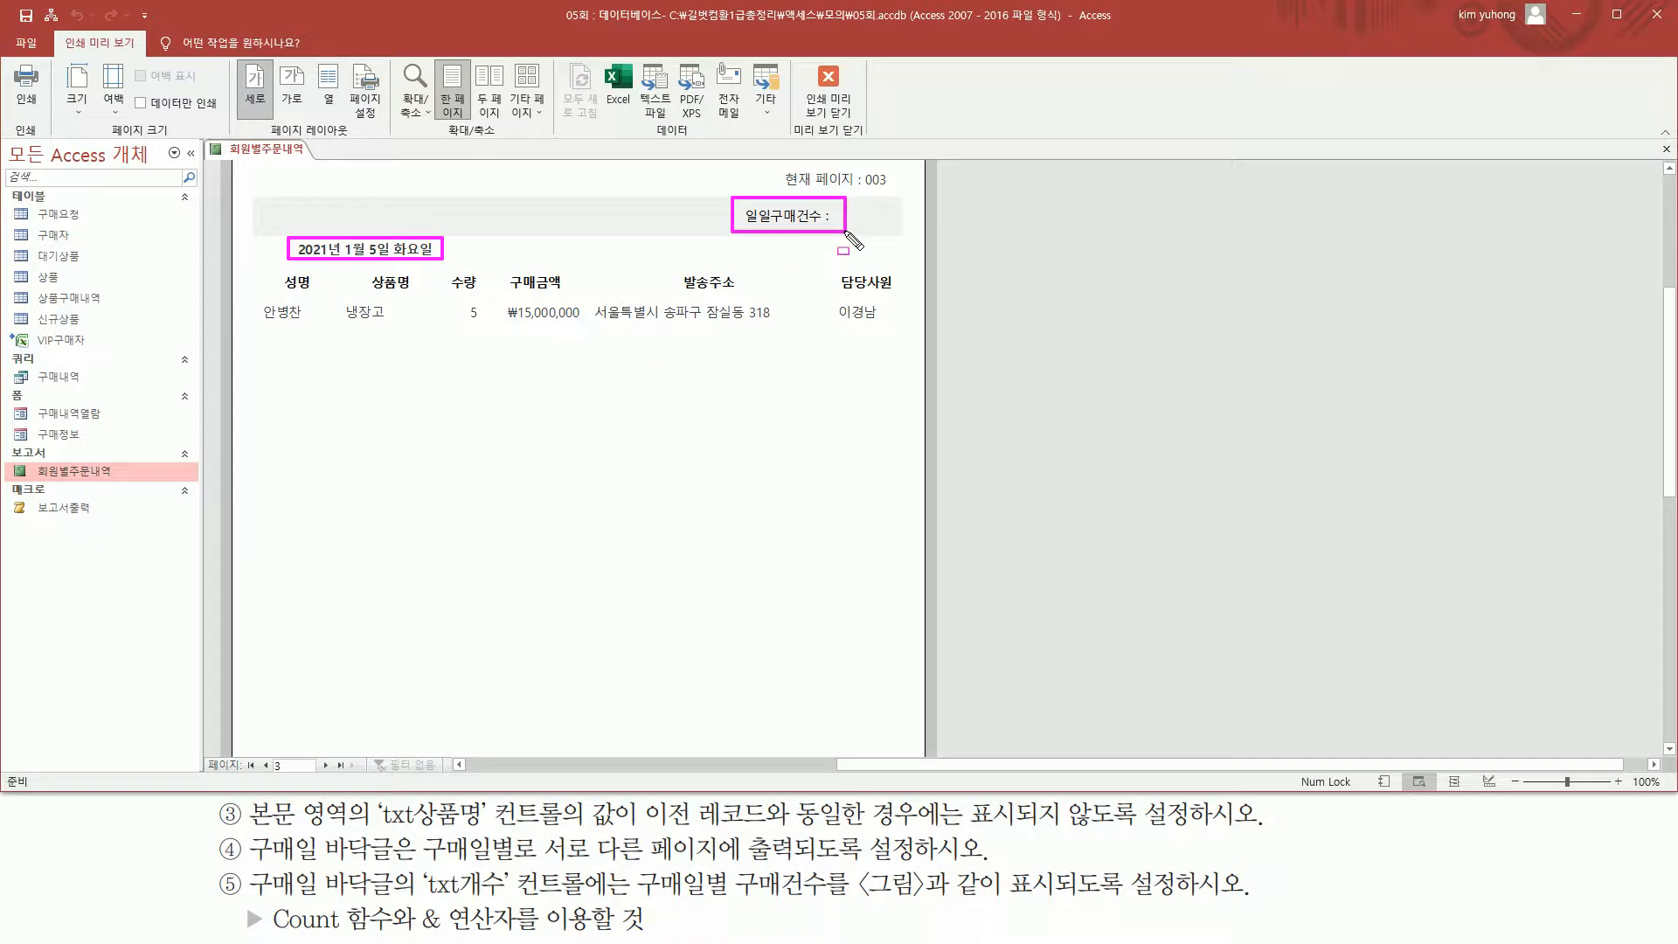
{"action": "left_click_drag", "start_coordinate": [341, 229], "coordinate": [440, 265]}
{"action": "left_click_drag", "start_coordinate": [724, 337], "coordinate": [897, 366]}
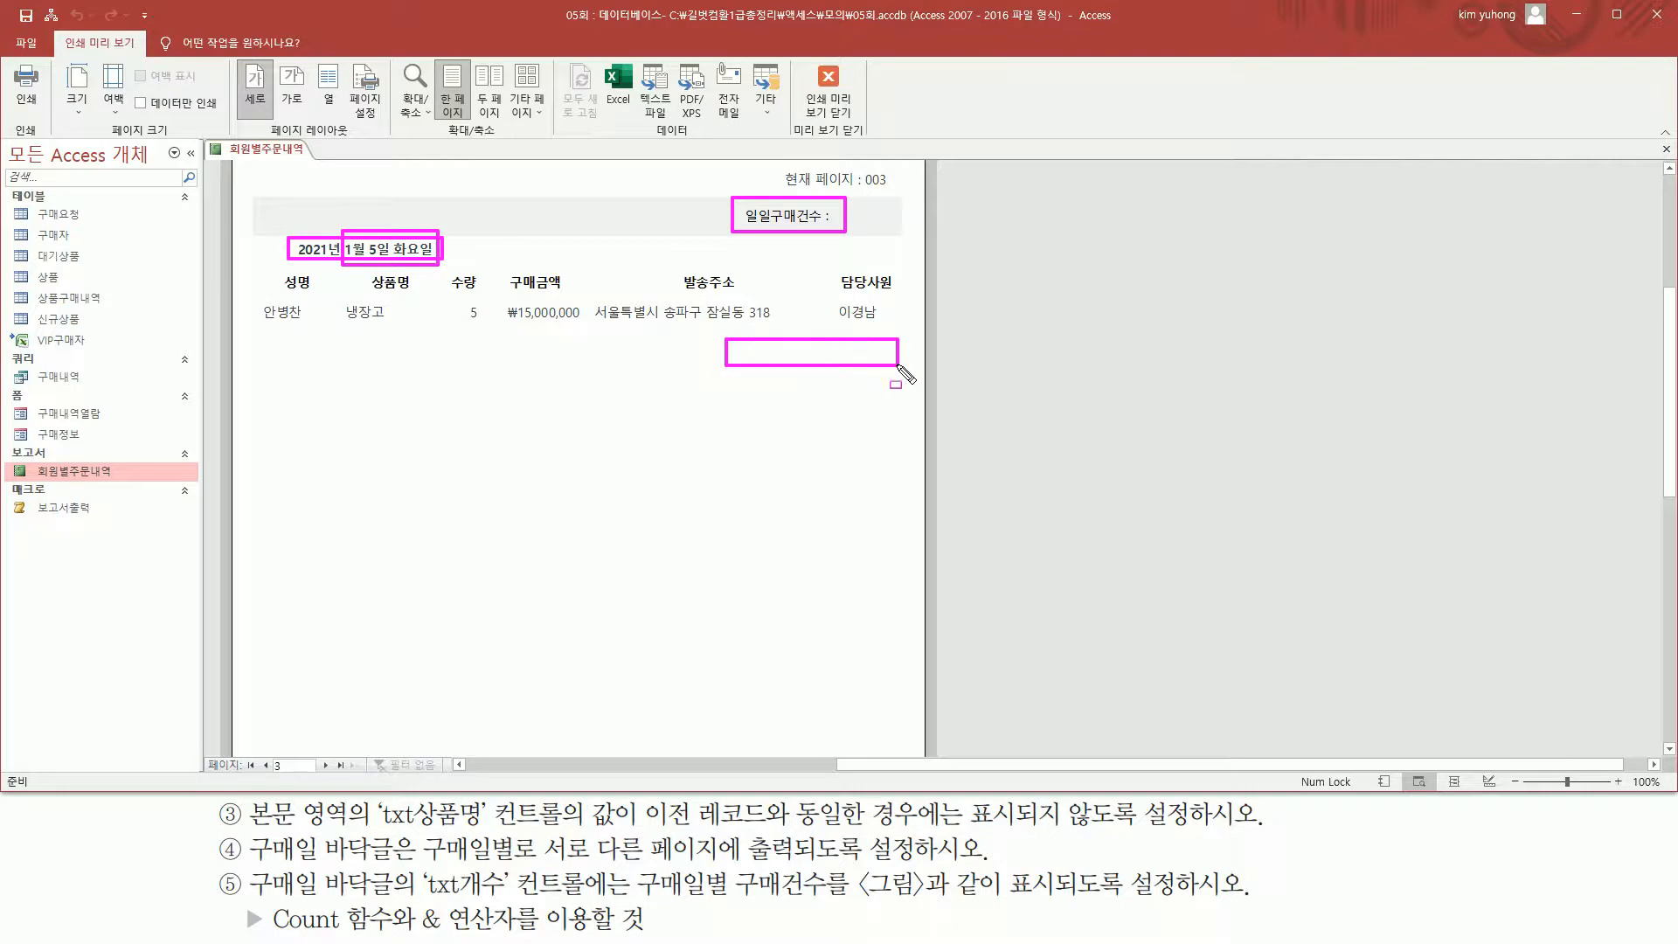
{"action": "left_click", "coordinate": [828, 103]}
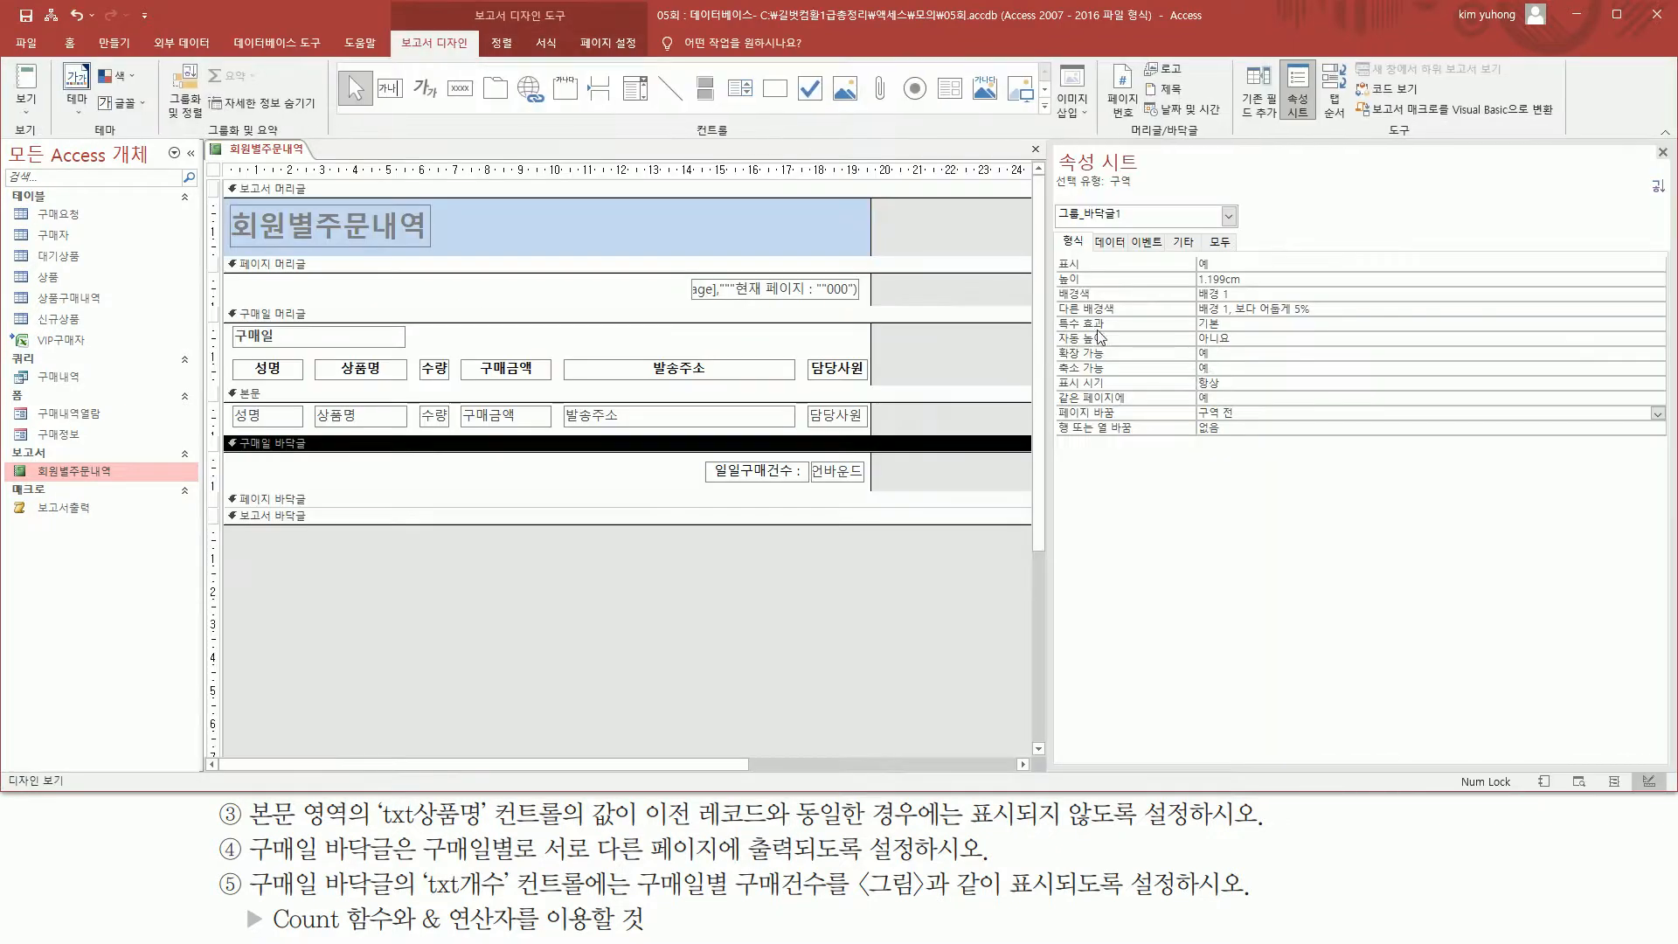
Change the 페이지 바꿈 property of the 구매일 바닥글 section to 구역 전/후.
{"action": "left_click_drag", "start_coordinate": [1042, 401], "coordinate": [1273, 423]}
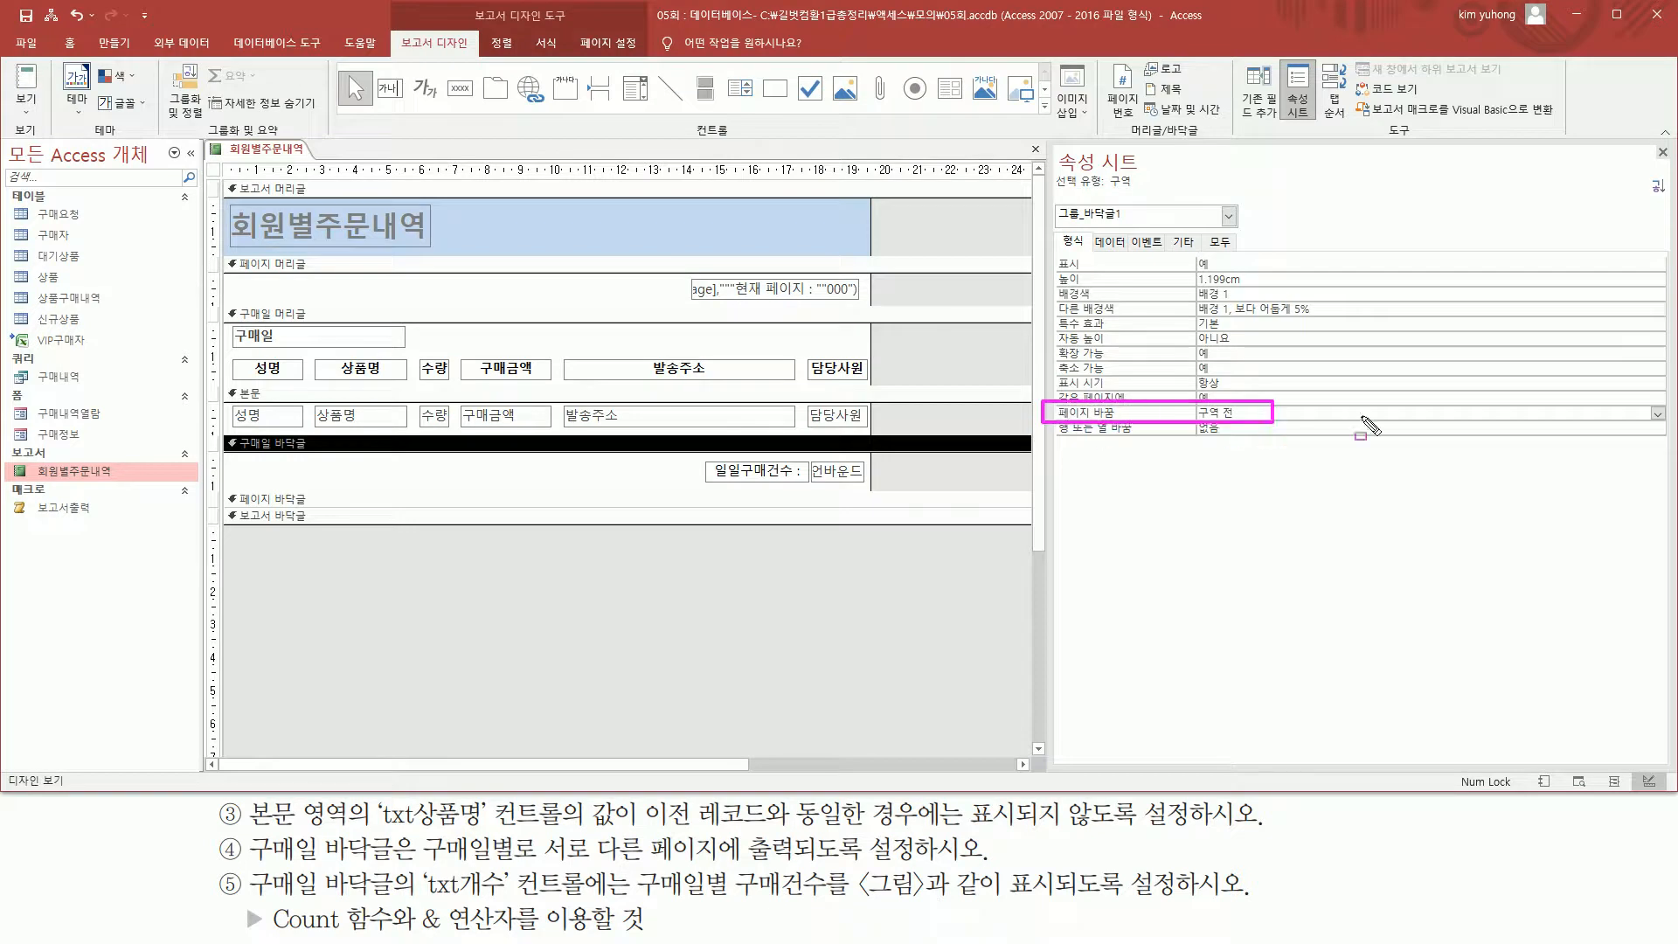
{"action": "left_click", "coordinate": [1657, 413]}
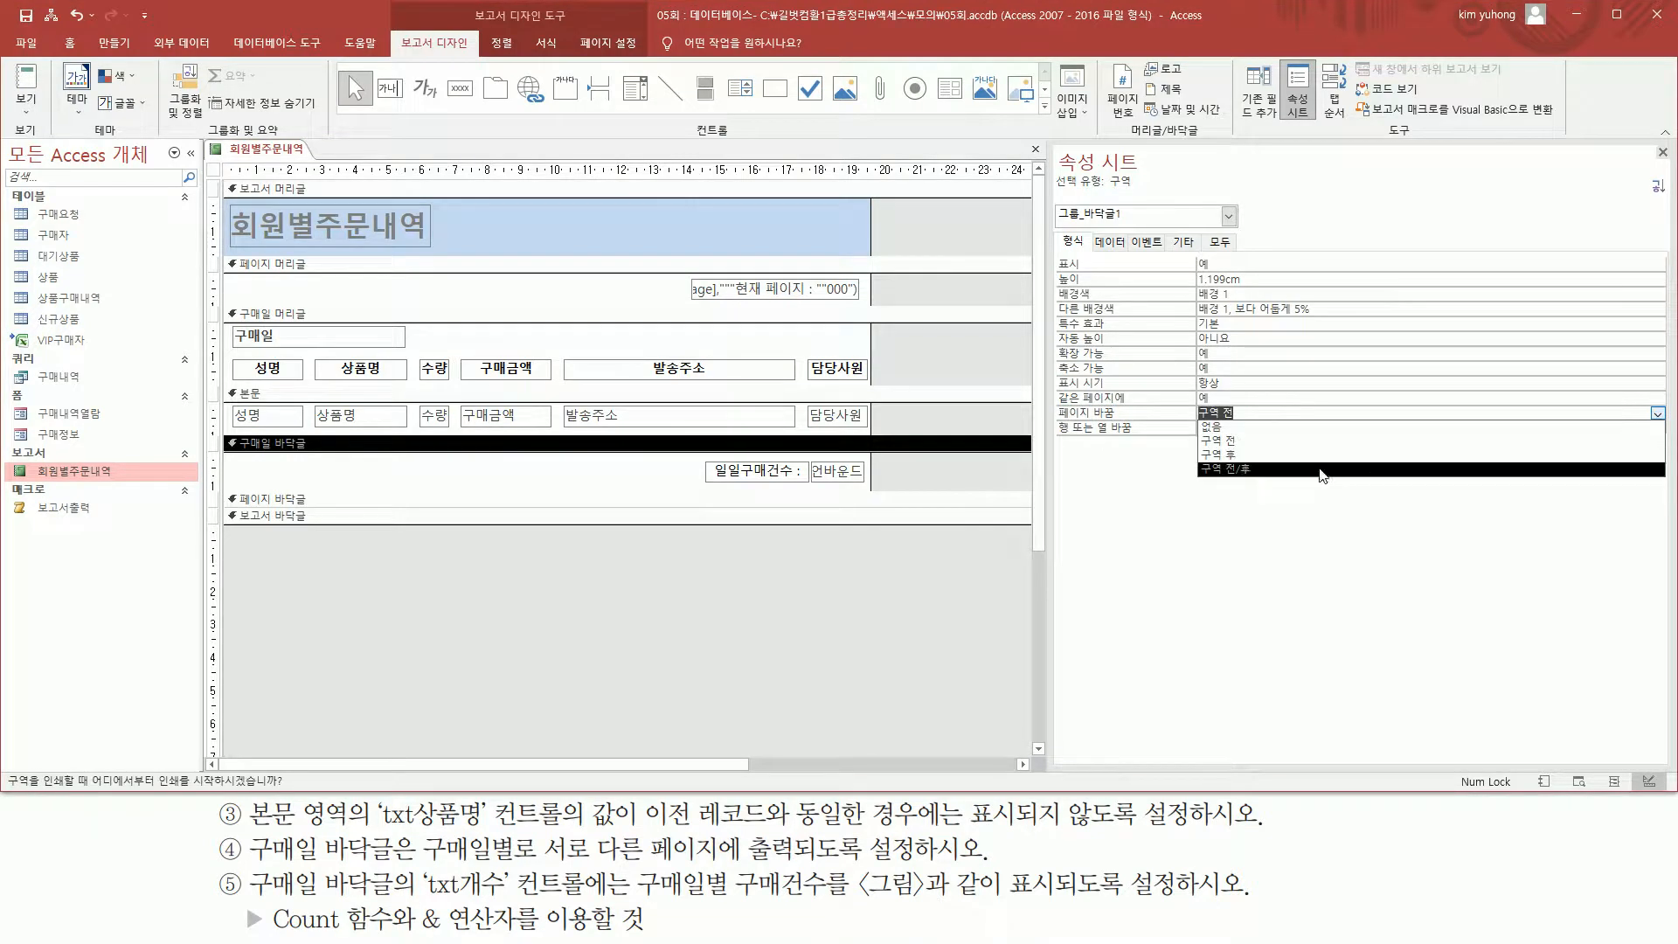
{"action": "left_click", "coordinate": [1245, 470]}
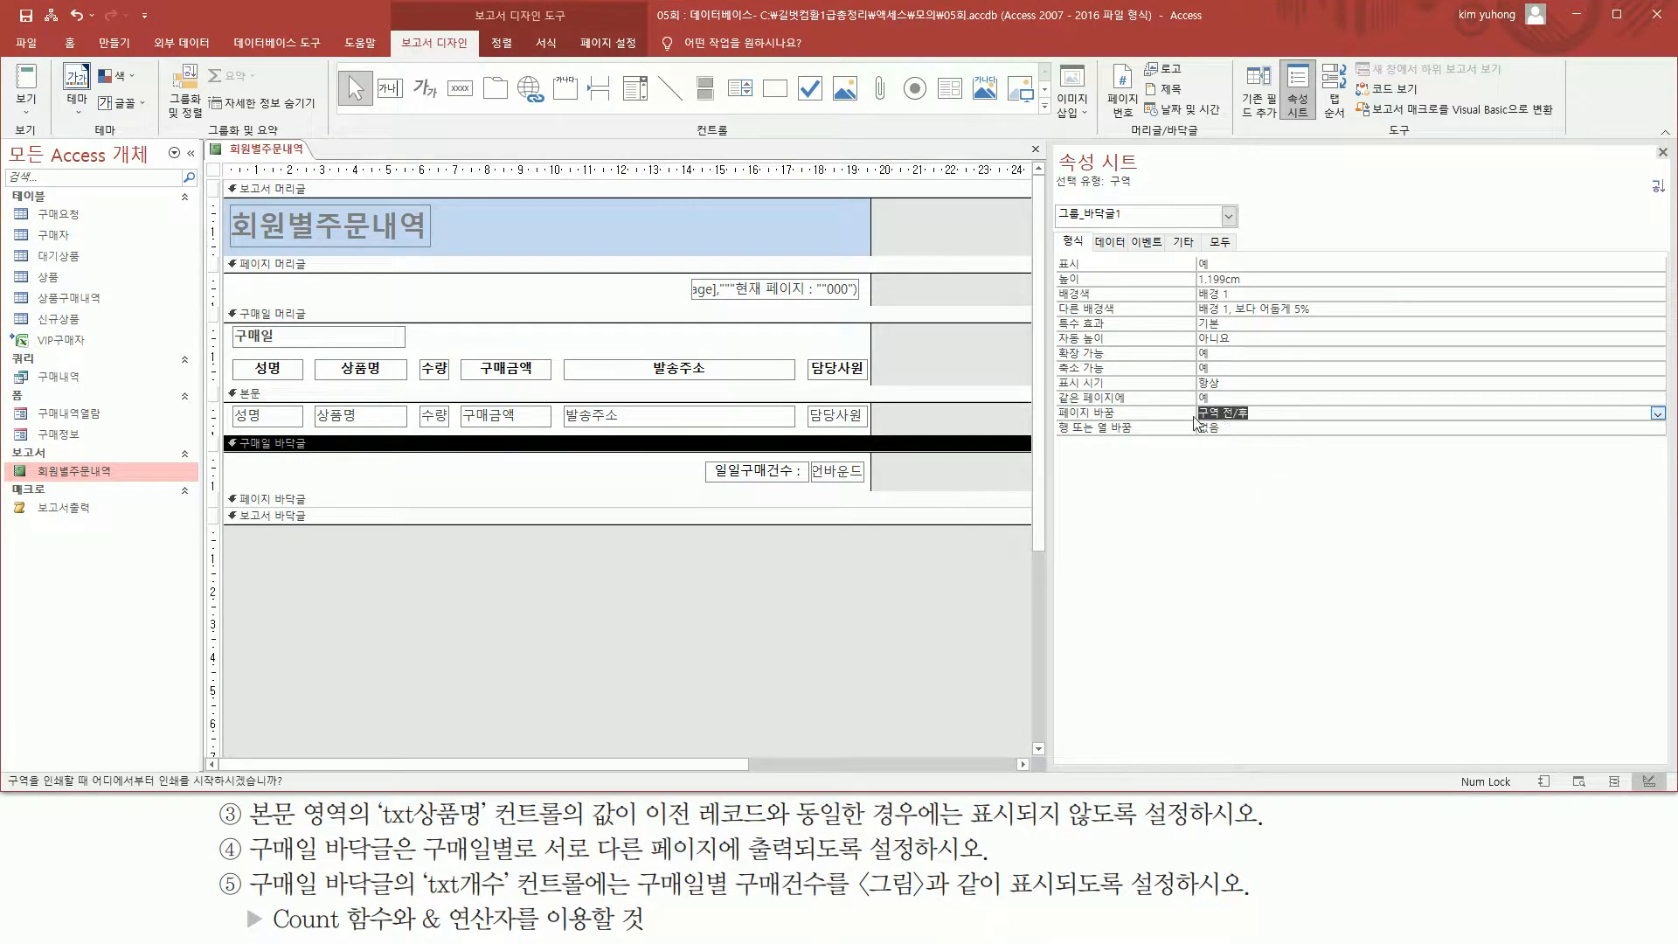
Open Print Preview and examine where the first purchase date's records and its 일일구매건수 footer print on pages 1 and 2.
{"action": "left_click", "coordinate": [26, 103]}
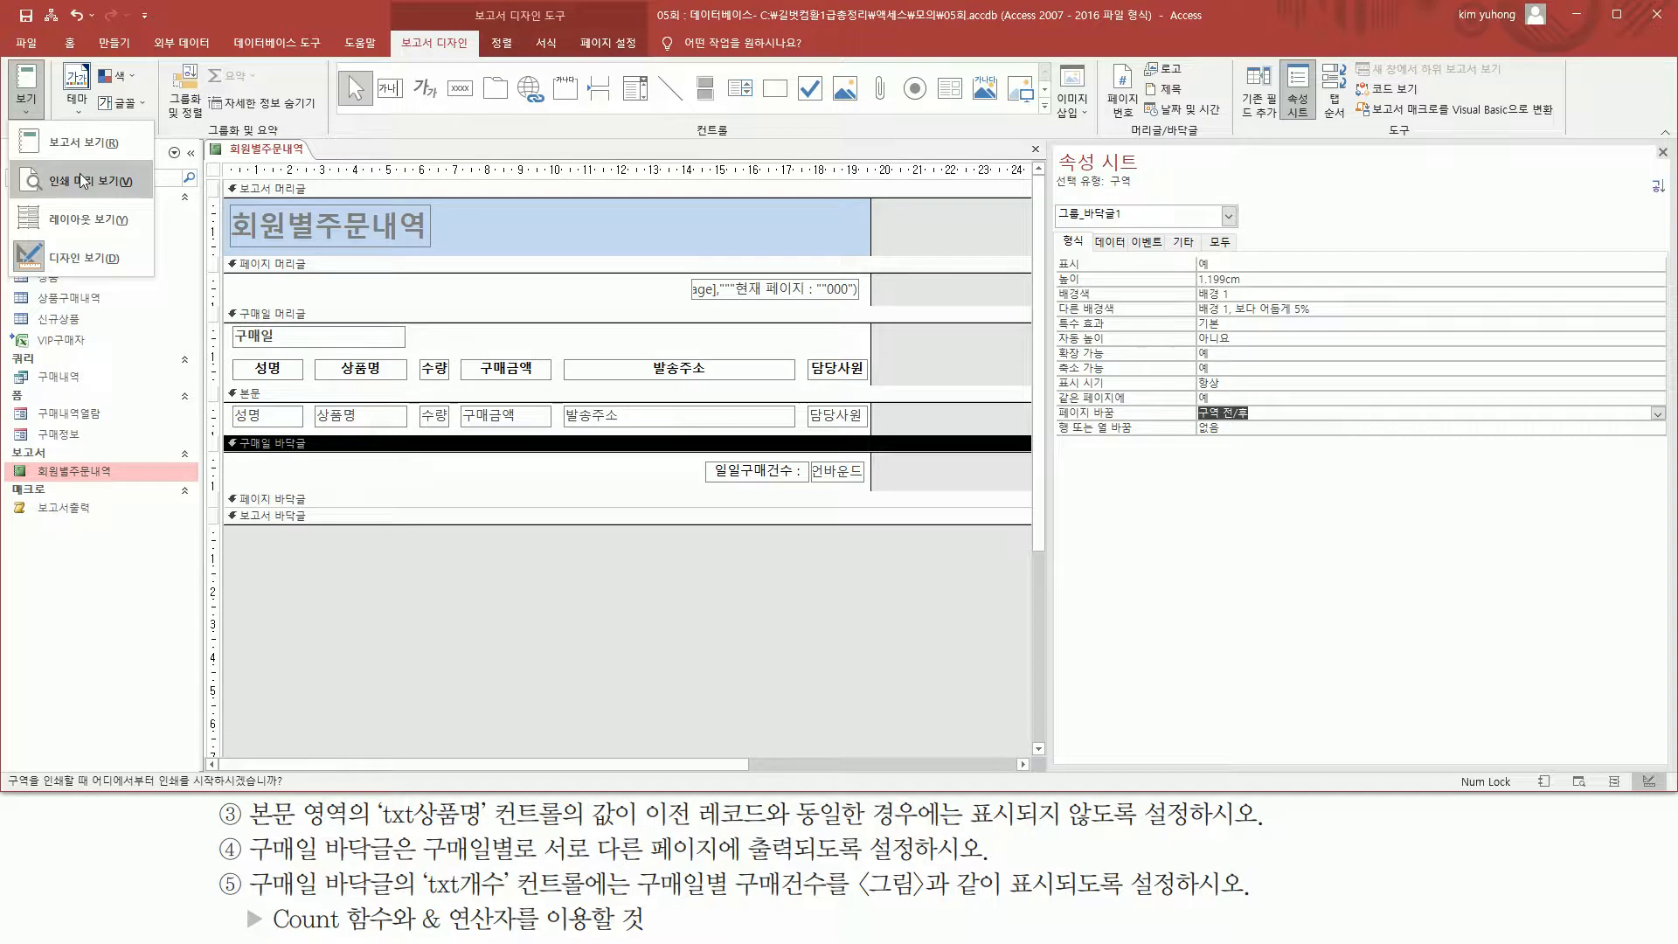
{"action": "mouse_move", "coordinate": [229, 434]}
{"action": "left_mouse_down"}
{"action": "mouse_move", "coordinate": [354, 486]}
{"action": "mouse_move", "coordinate": [786, 487]}
{"action": "mouse_move", "coordinate": [867, 509]}
{"action": "mouse_move", "coordinate": [874, 488]}
{"action": "left_mouse_up"}
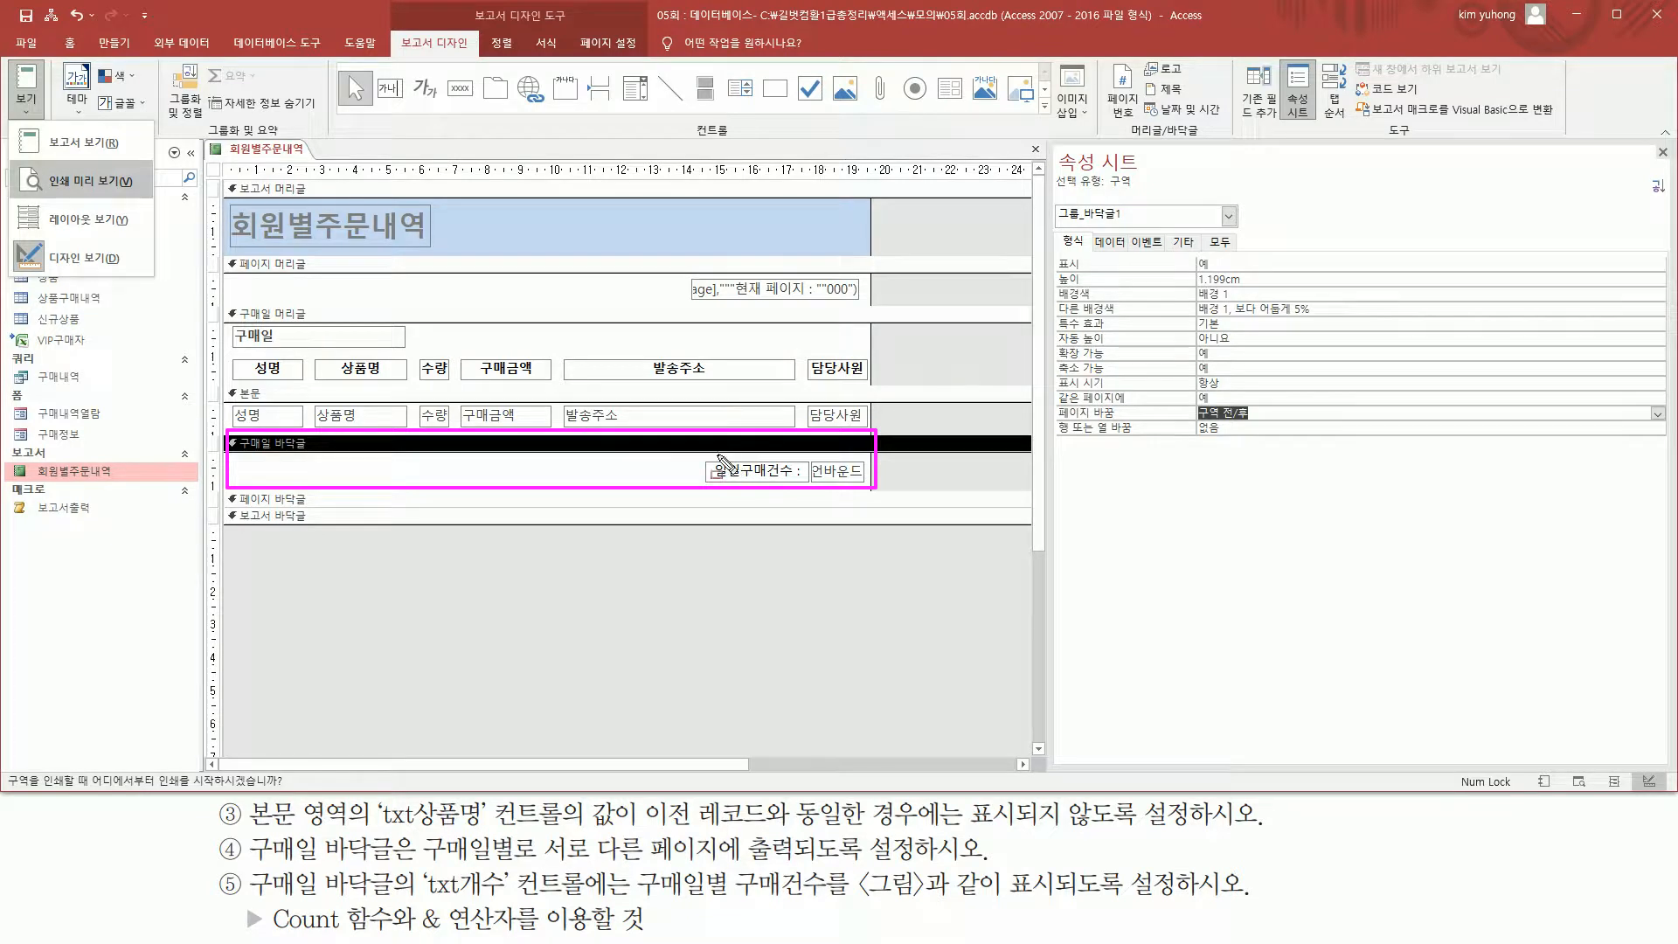
{"action": "key", "text": "Escape"}
{"action": "left_click", "coordinate": [30, 108]}
{"action": "left_click", "coordinate": [63, 175]}
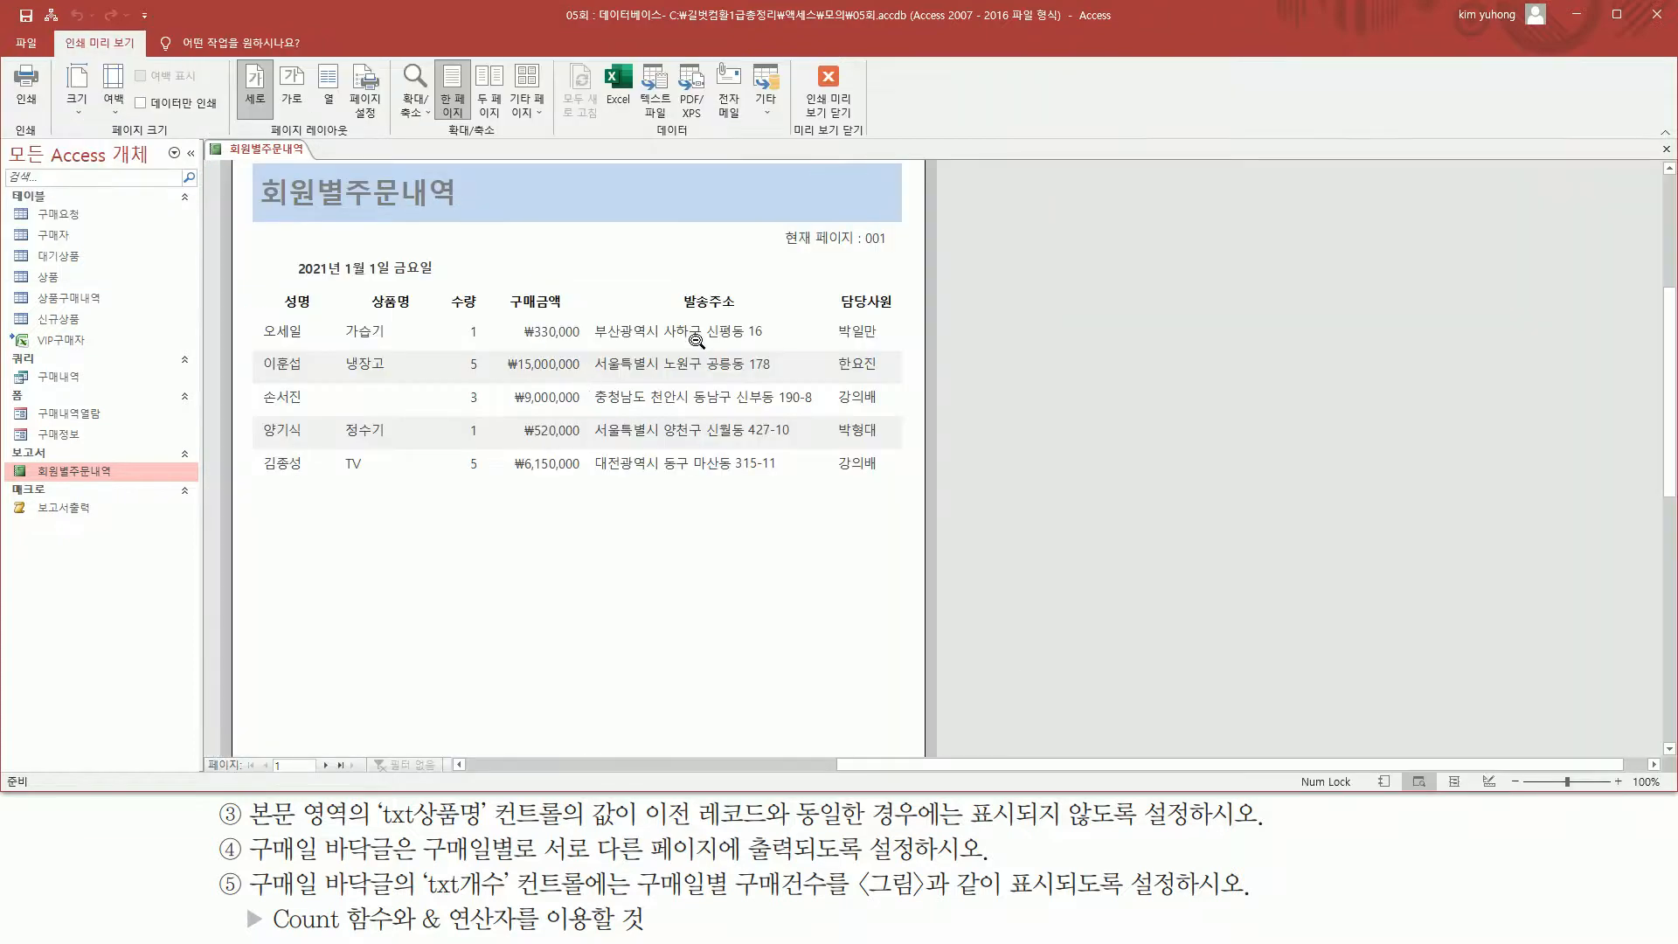
{"action": "key", "text": "ctrl+2"}
{"action": "mouse_move", "coordinate": [255, 221]}
{"action": "left_mouse_down"}
{"action": "mouse_move", "coordinate": [511, 394]}
{"action": "mouse_move", "coordinate": [915, 478]}
{"action": "left_mouse_up"}
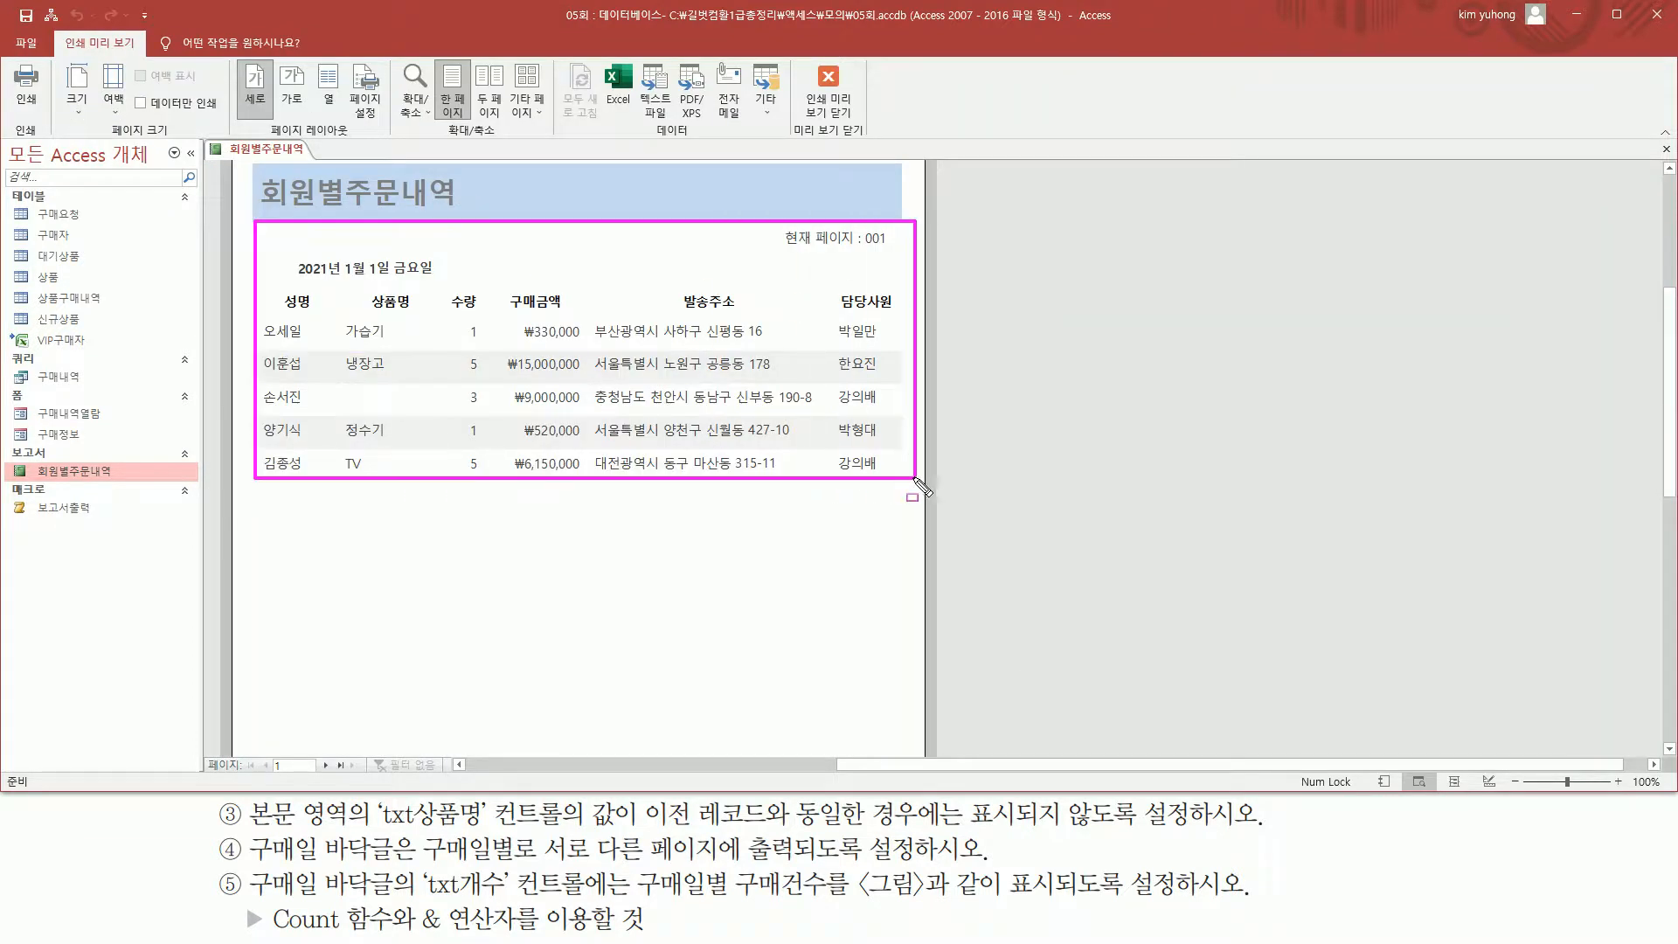
{"action": "mouse_move", "coordinate": [732, 495]}
{"action": "left_mouse_down"}
{"action": "mouse_move", "coordinate": [927, 520]}
{"action": "mouse_move", "coordinate": [840, 510]}
{"action": "left_mouse_up"}
{"action": "key", "text": "Escape"}
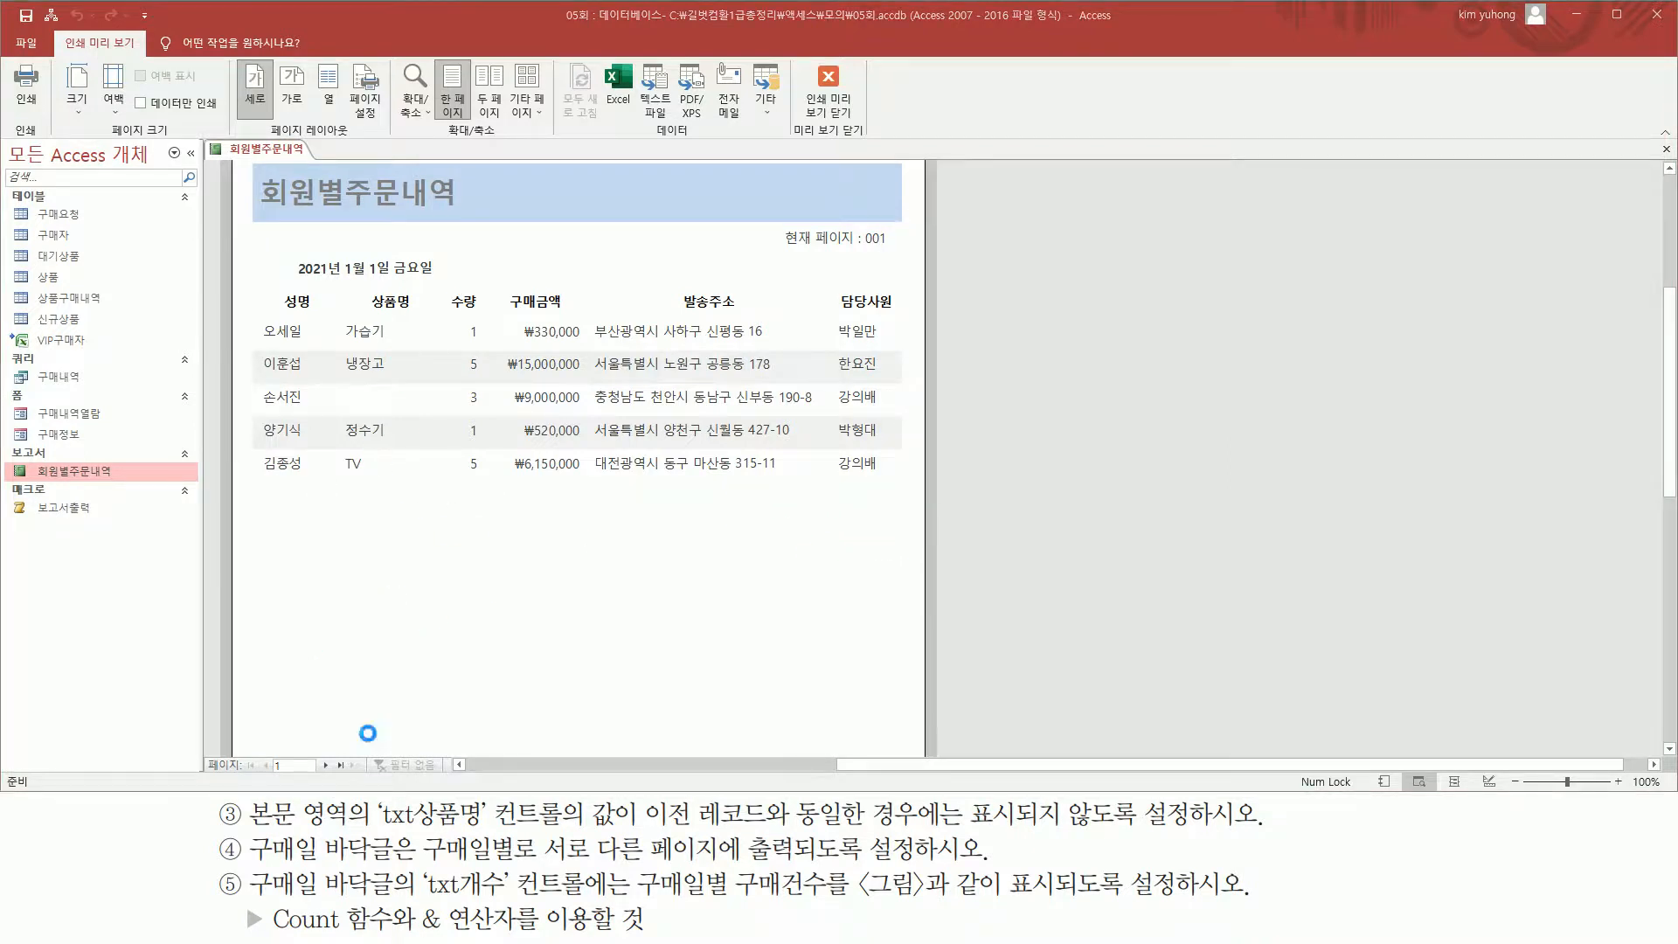
{"action": "left_click", "coordinate": [325, 765]}
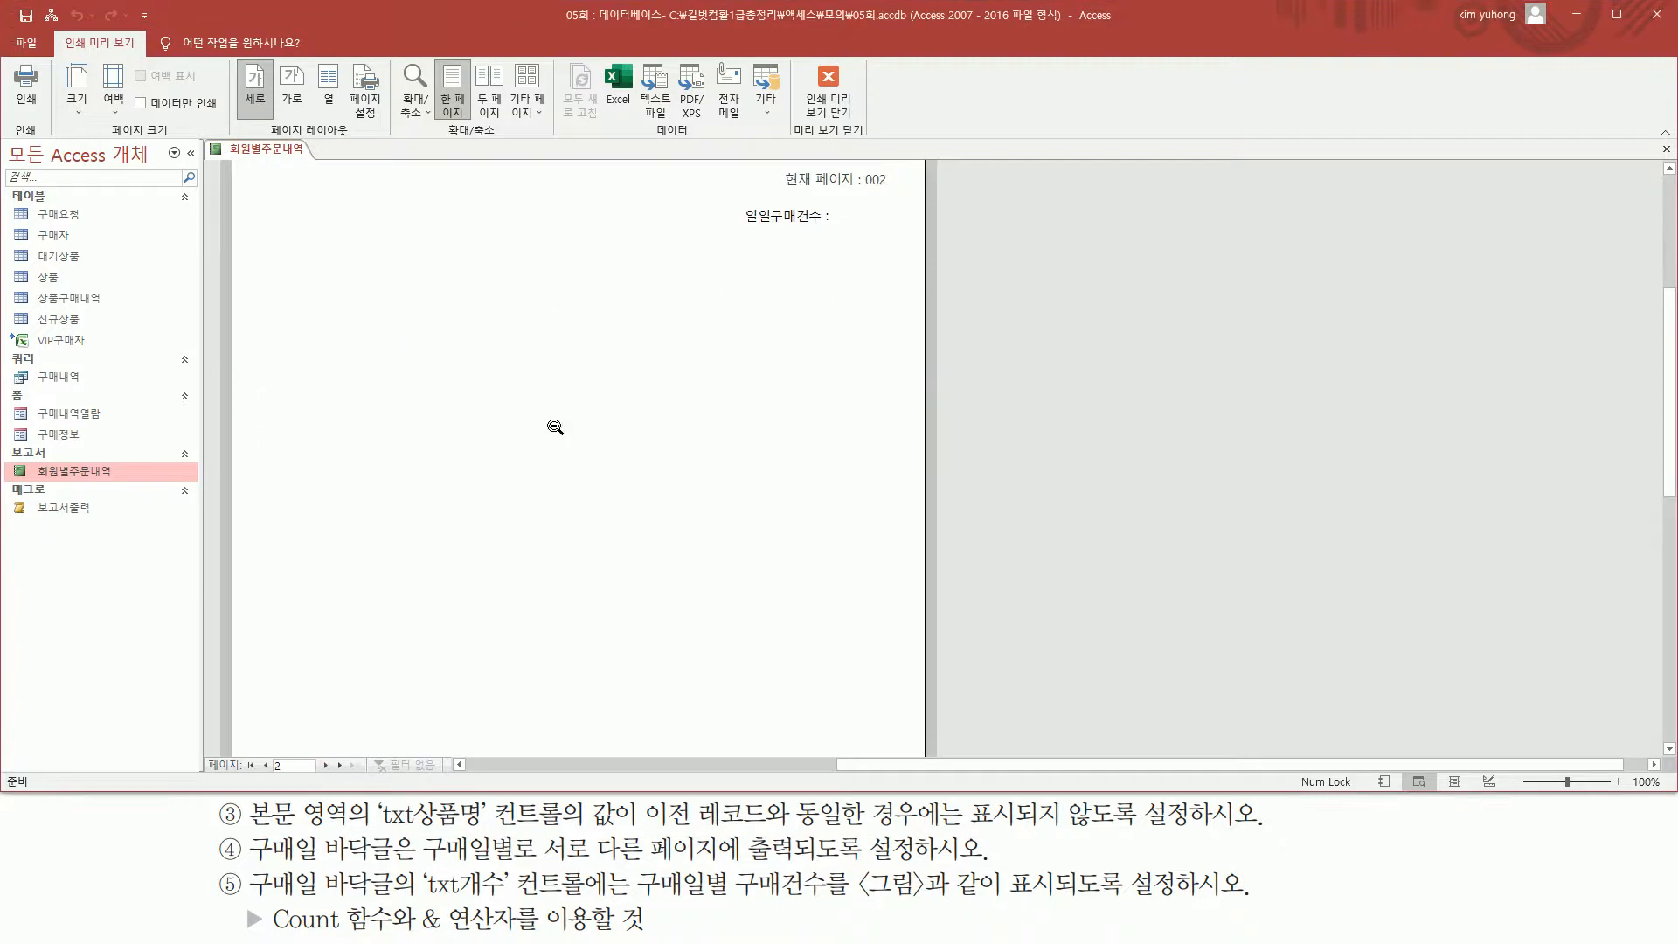
{"action": "left_click_drag", "start_coordinate": [722, 201], "coordinate": [887, 234]}
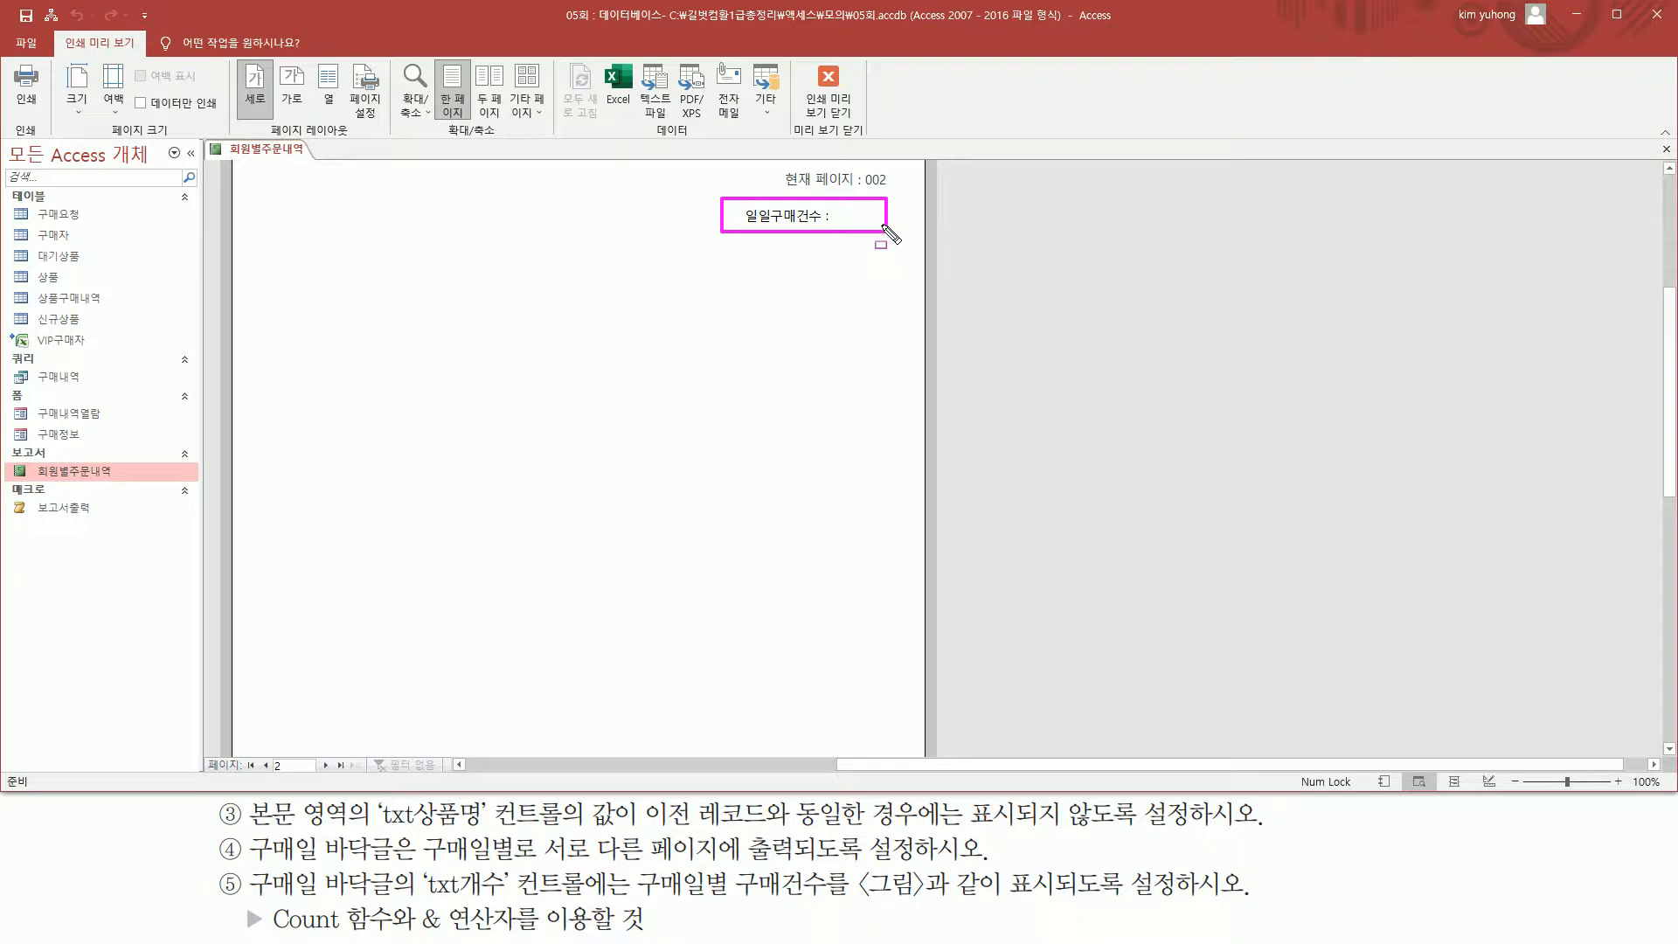
{"action": "key", "text": "Escape"}
Examine how the following purchase dates and the footer are divided over pages 3 to 5, and return to Design view.
{"action": "left_click", "coordinate": [325, 766]}
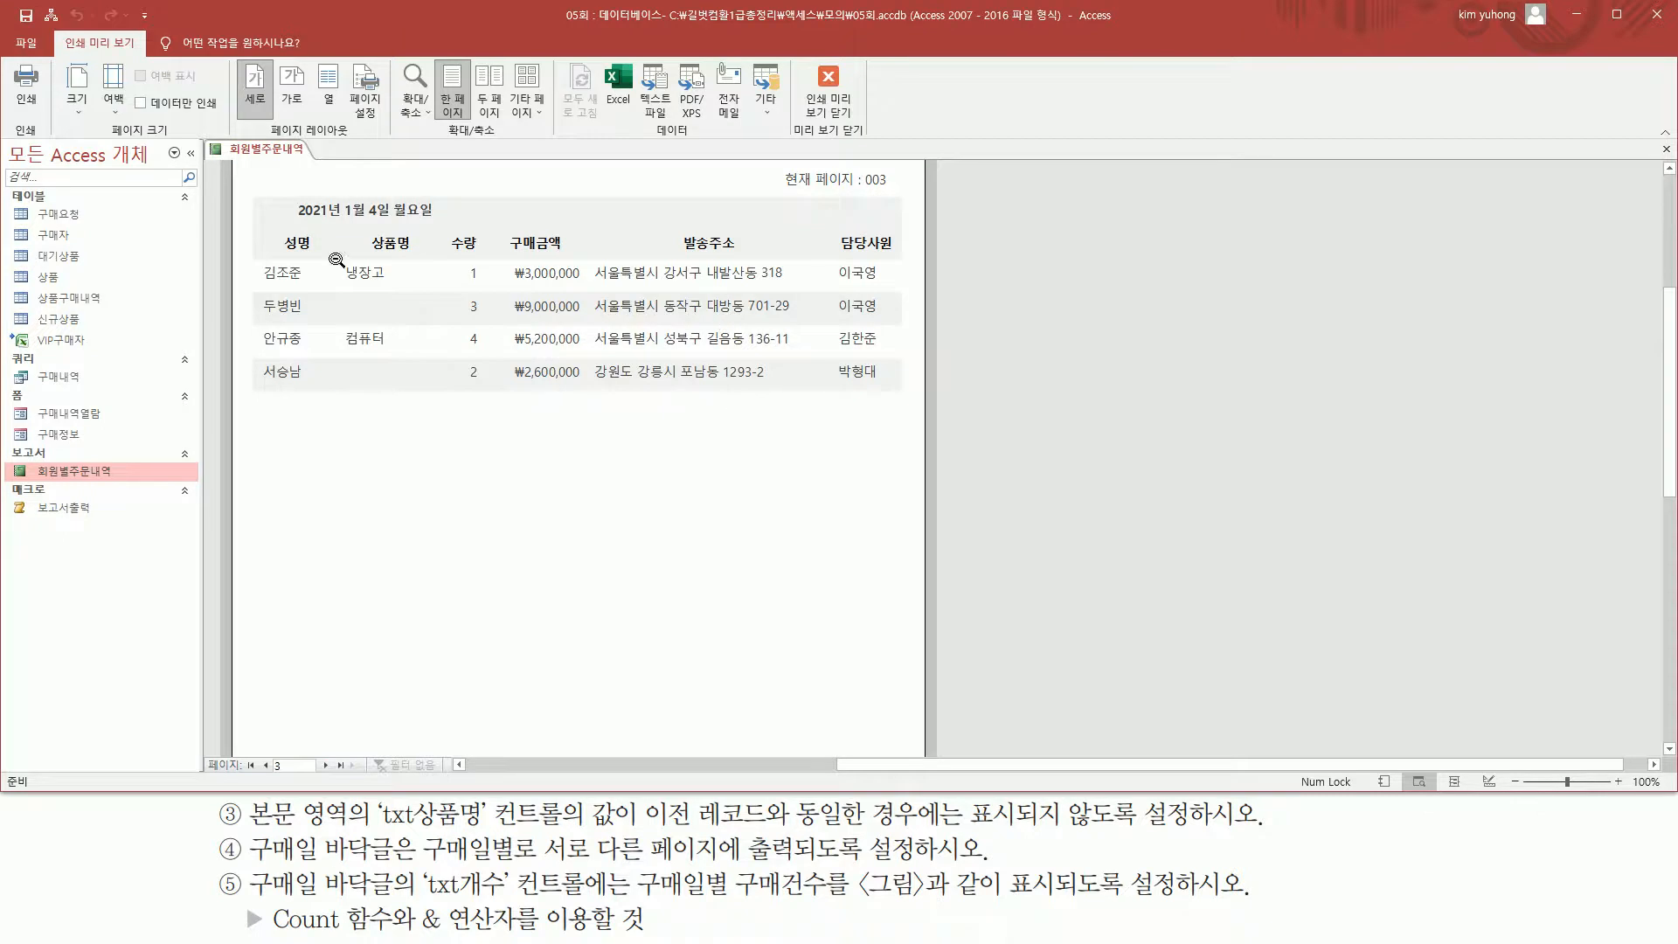
{"action": "mouse_move", "coordinate": [254, 197]}
{"action": "left_mouse_down"}
{"action": "mouse_move", "coordinate": [528, 344]}
{"action": "mouse_move", "coordinate": [889, 390]}
{"action": "left_mouse_up"}
{"action": "key", "text": "Escape"}
{"action": "left_click_drag", "start_coordinate": [747, 420], "coordinate": [891, 443]}
{"action": "key", "text": "Escape"}
{"action": "left_click", "coordinate": [322, 764]}
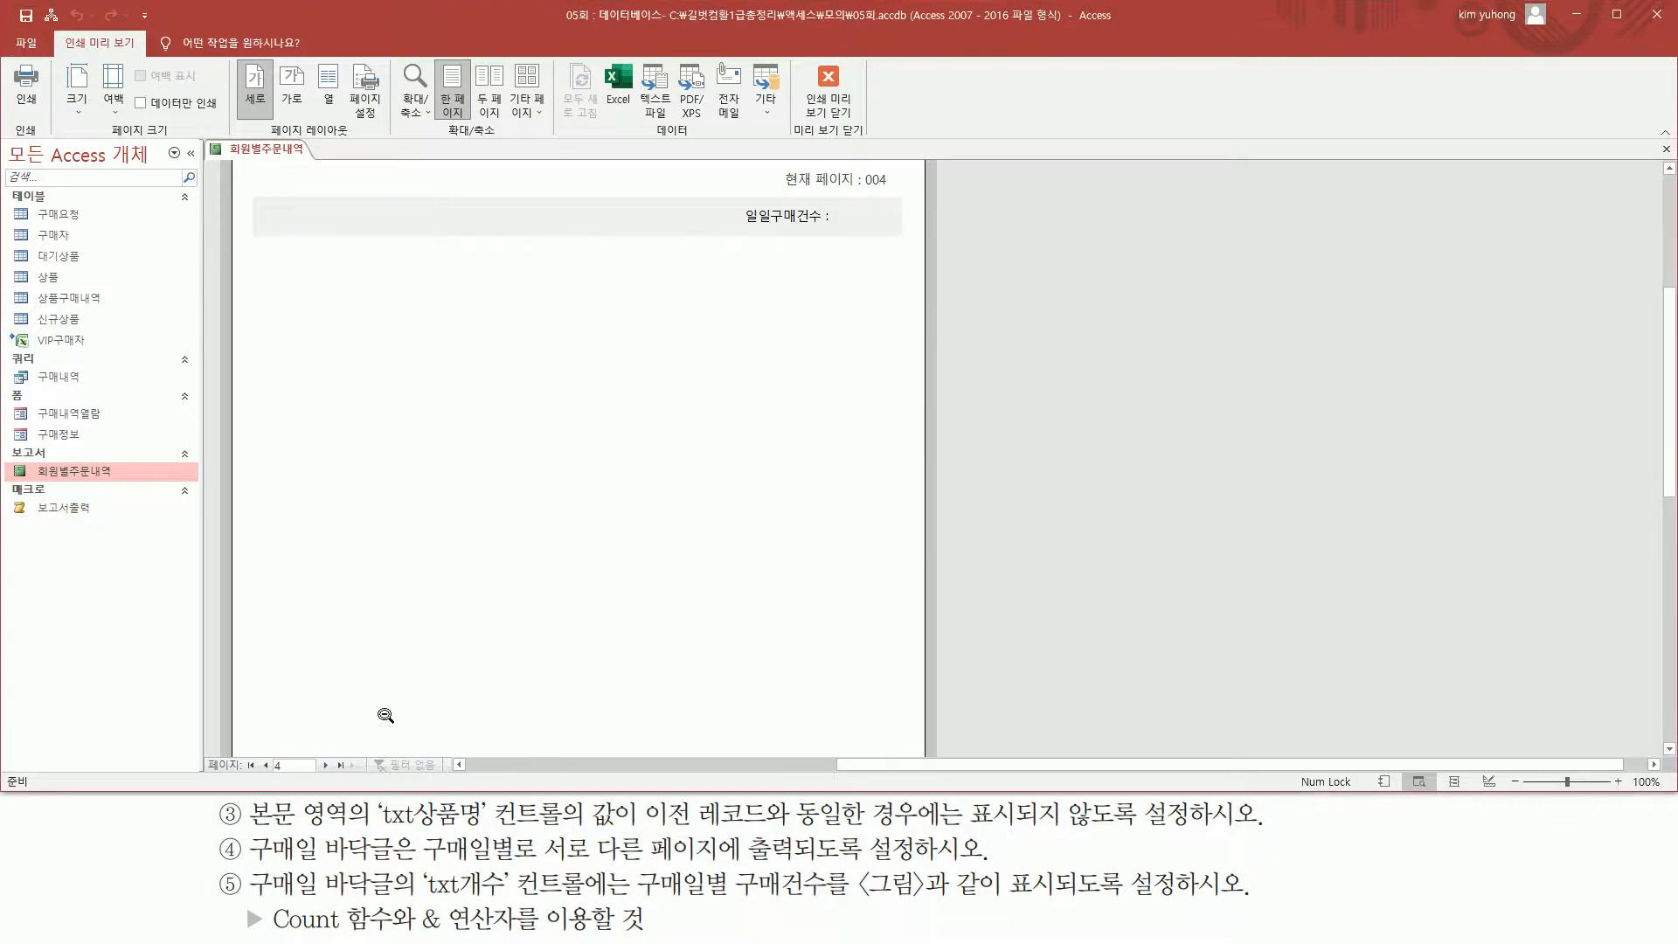
{"action": "left_click_drag", "start_coordinate": [710, 201], "coordinate": [866, 235]}
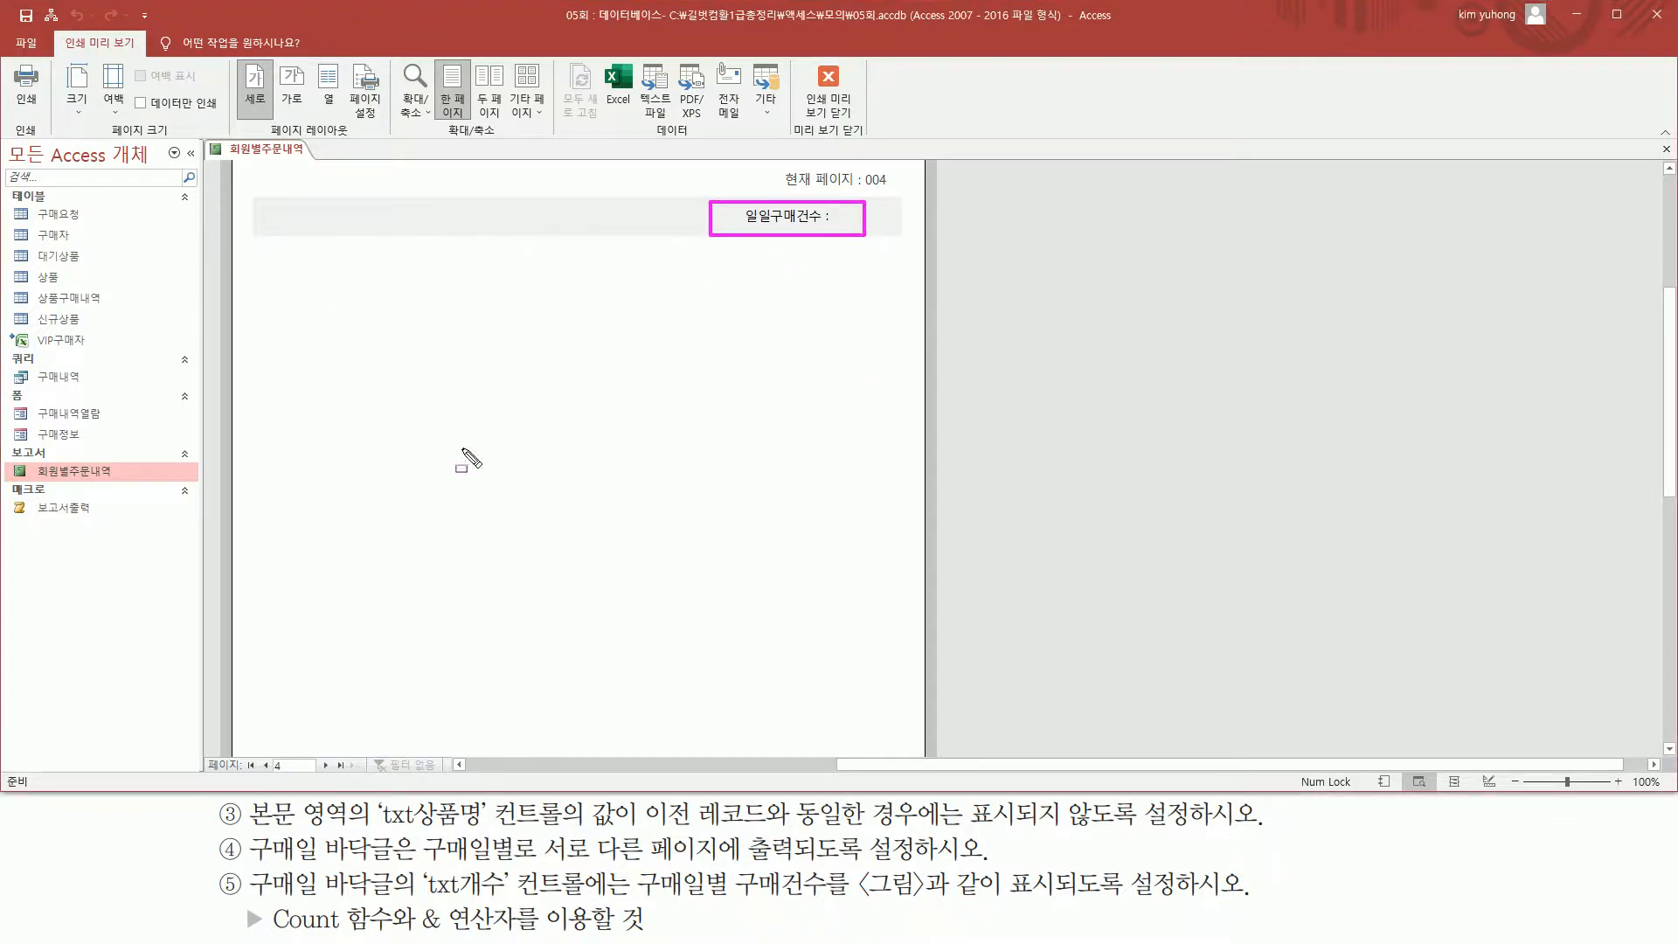
{"action": "left_click", "coordinate": [325, 764]}
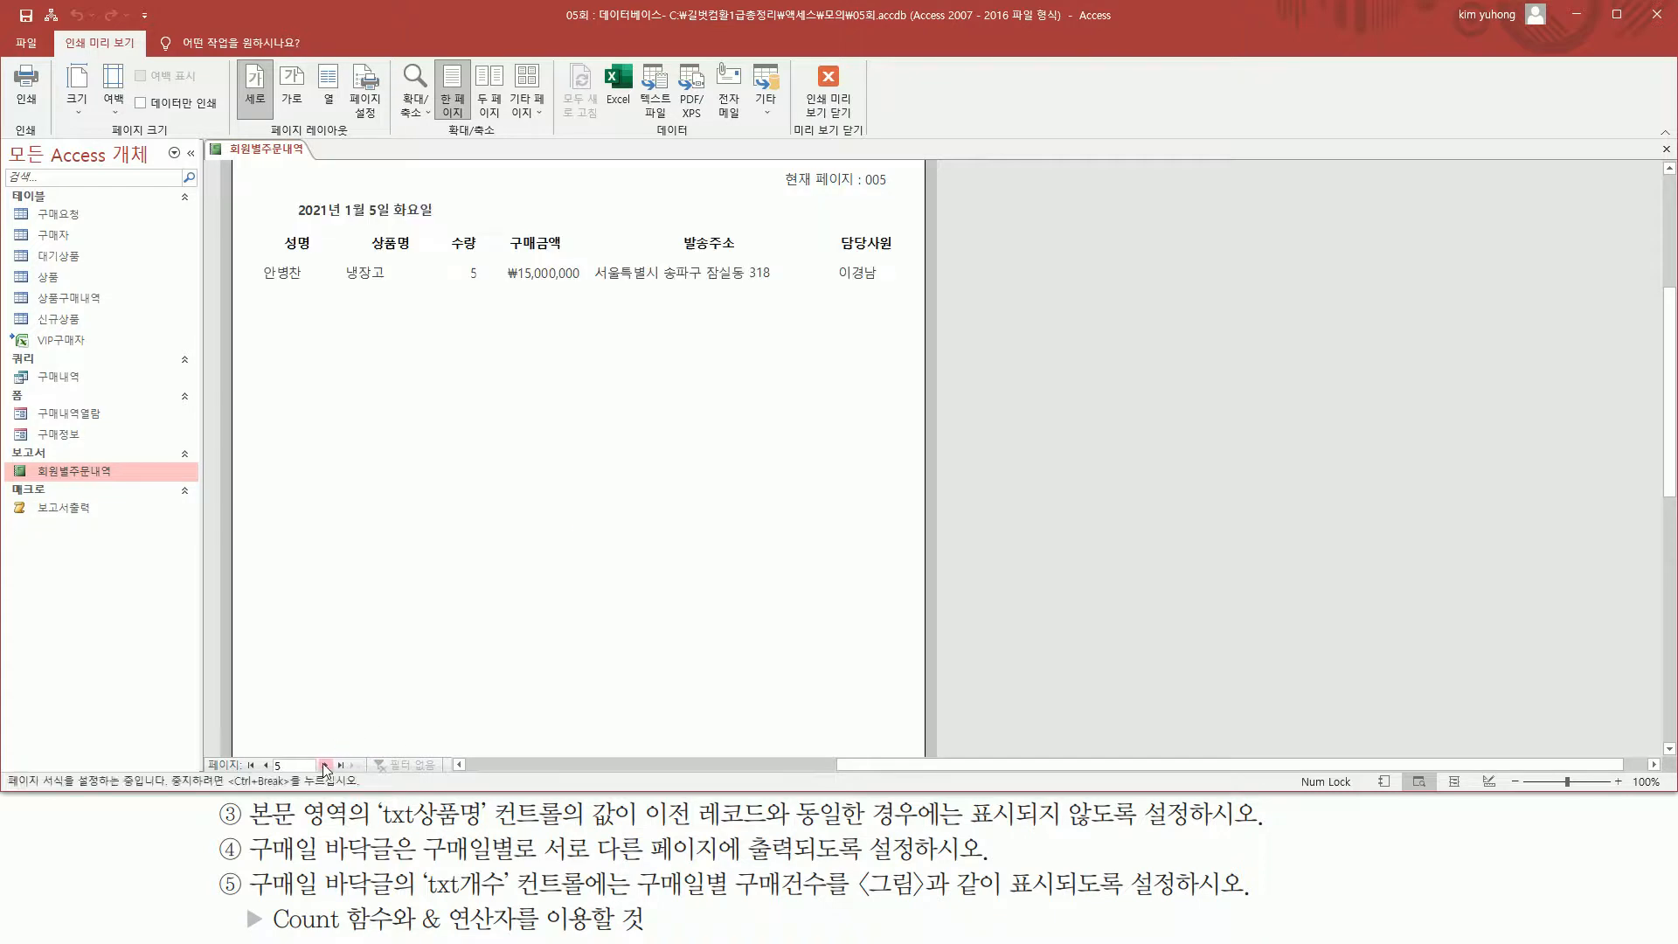
{"action": "left_click_drag", "start_coordinate": [259, 195], "coordinate": [875, 294]}
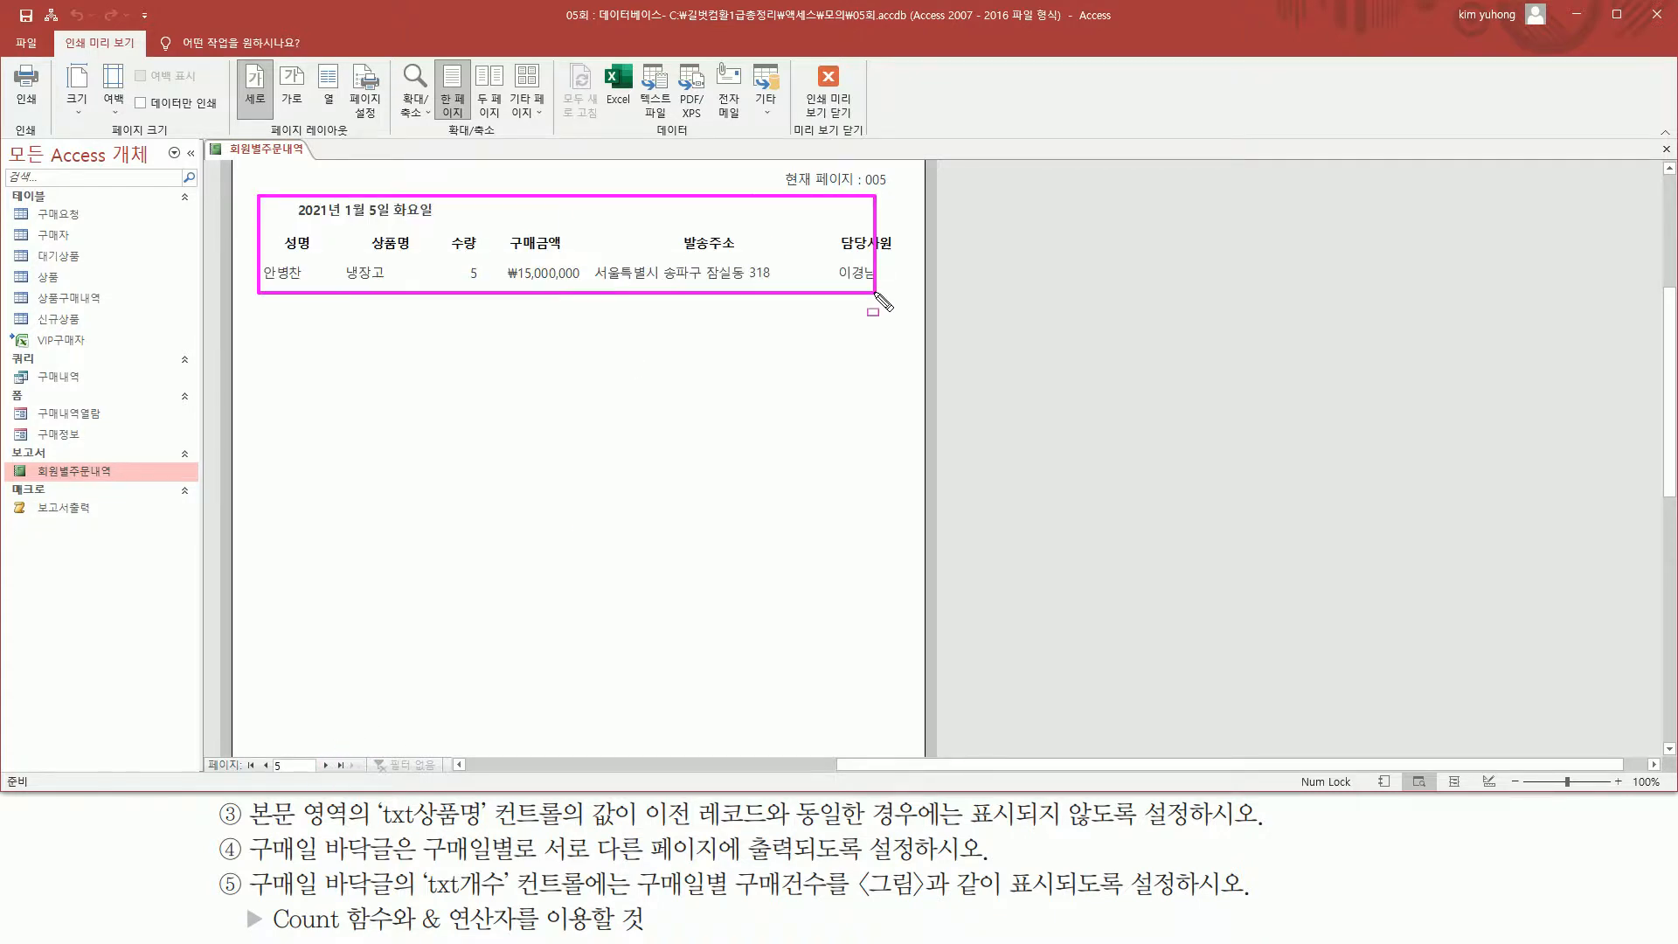
{"action": "key", "text": "Escape"}
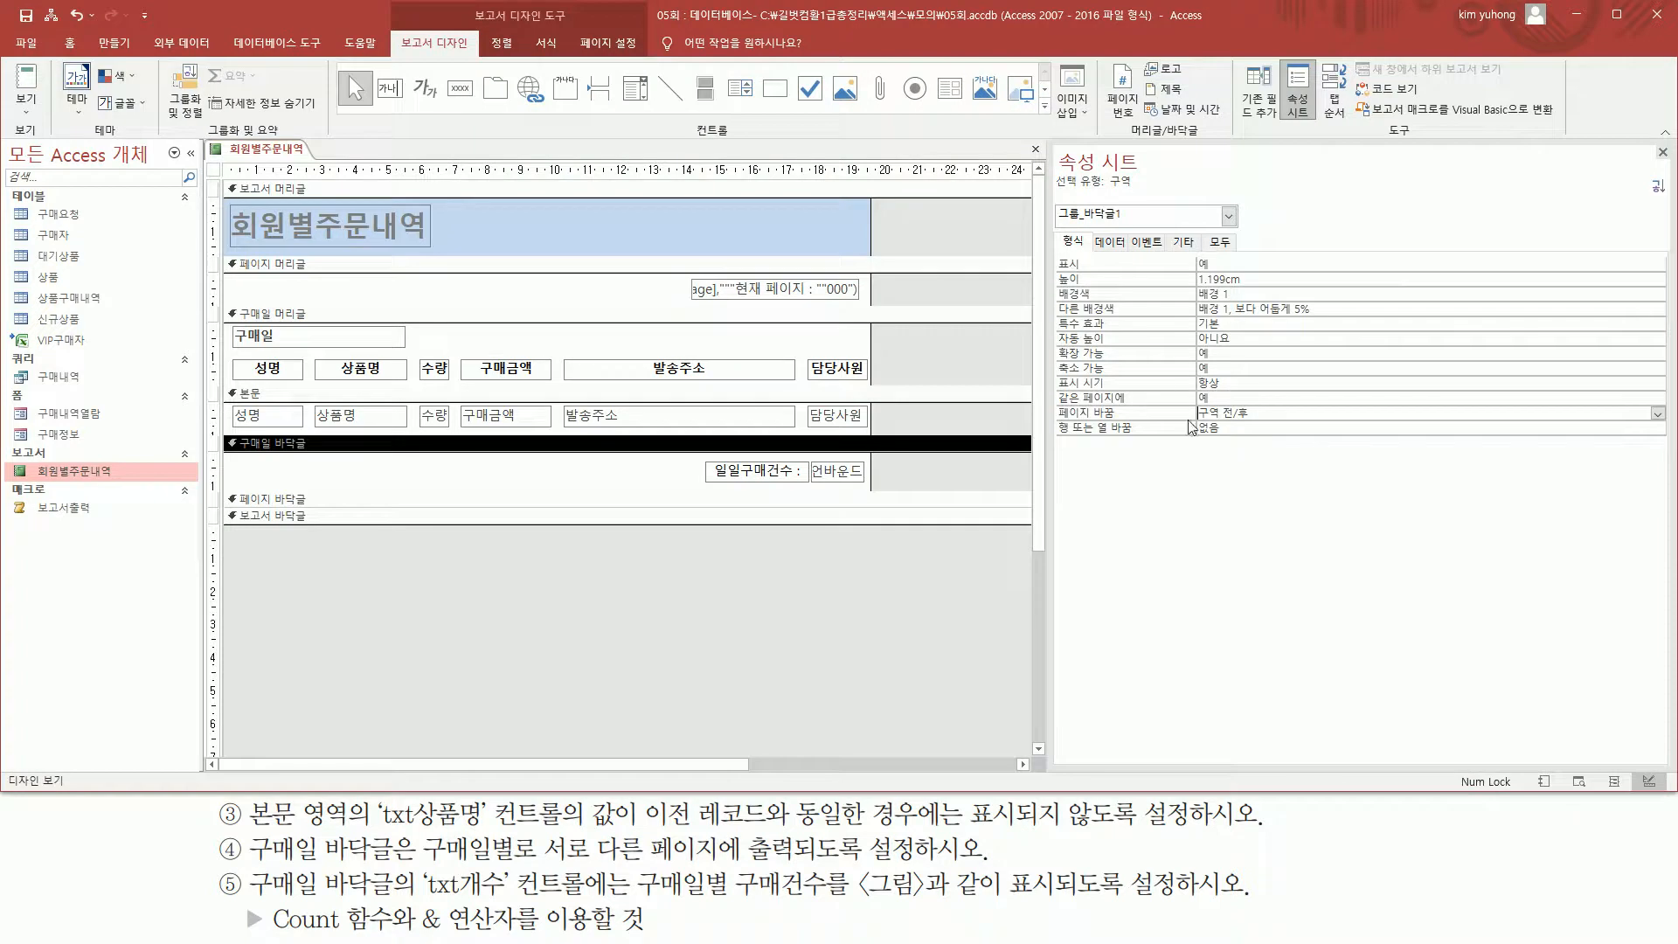
Set the 페이지 바꿈 property of the 구매일 바닥글 section back to 구역 후.
{"action": "left_click_drag", "start_coordinate": [1186, 401], "coordinate": [1272, 424]}
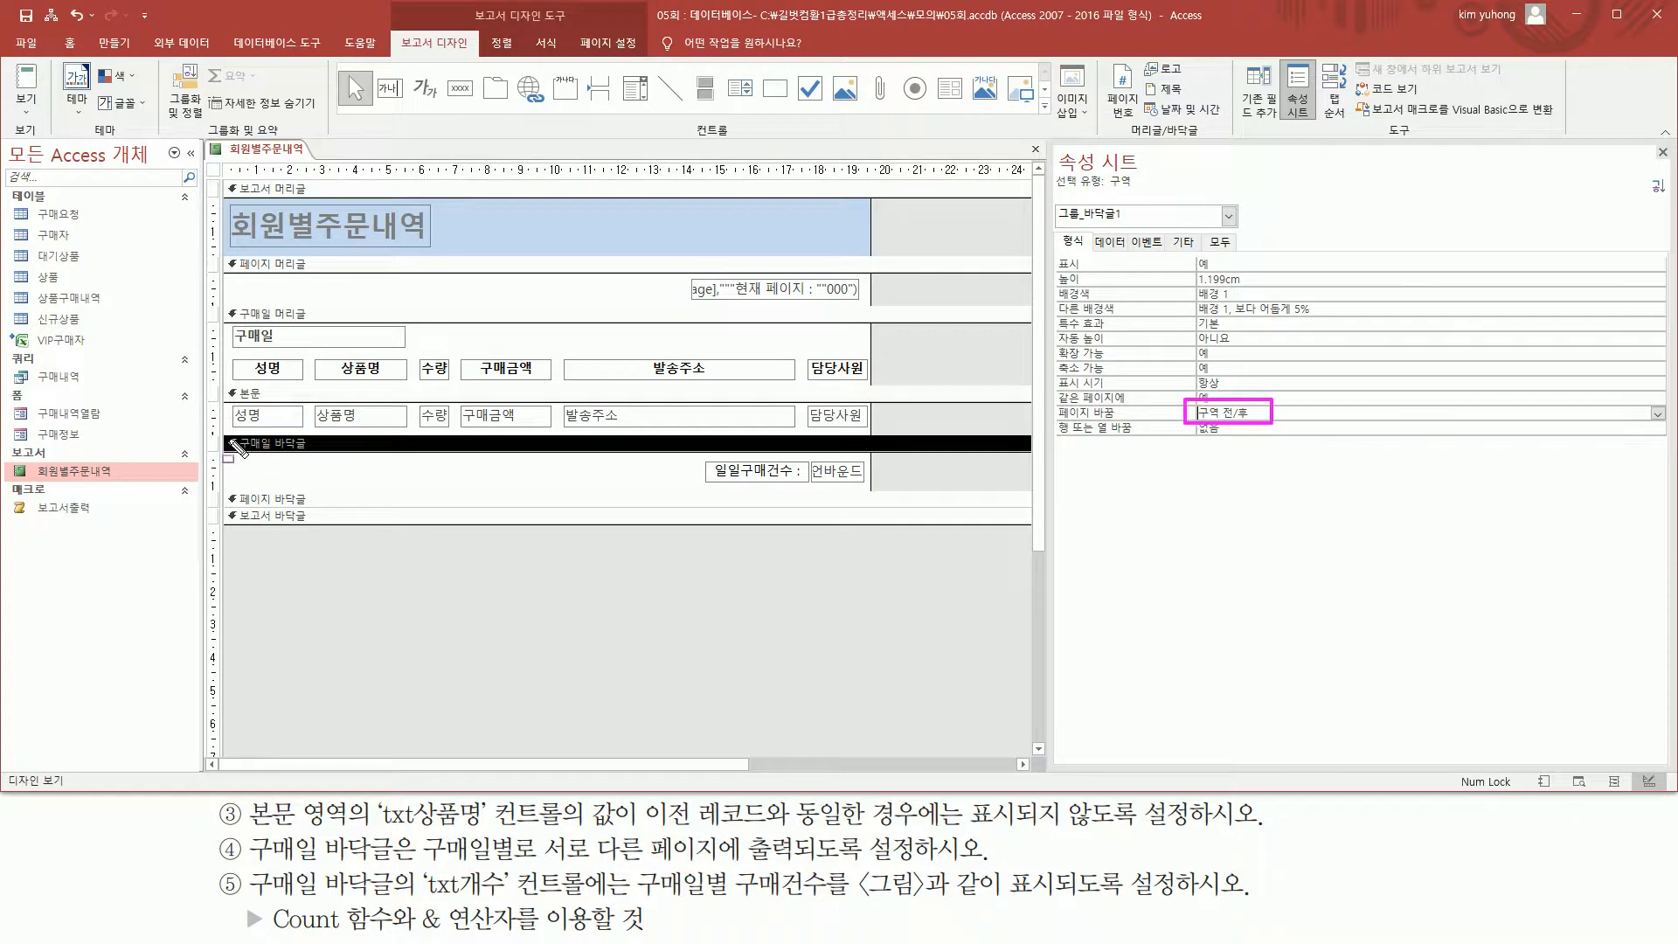
{"action": "mouse_move", "coordinate": [225, 437]}
{"action": "left_mouse_down"}
{"action": "mouse_move", "coordinate": [323, 472]}
{"action": "mouse_move", "coordinate": [889, 512]}
{"action": "mouse_move", "coordinate": [873, 491]}
{"action": "left_mouse_up"}
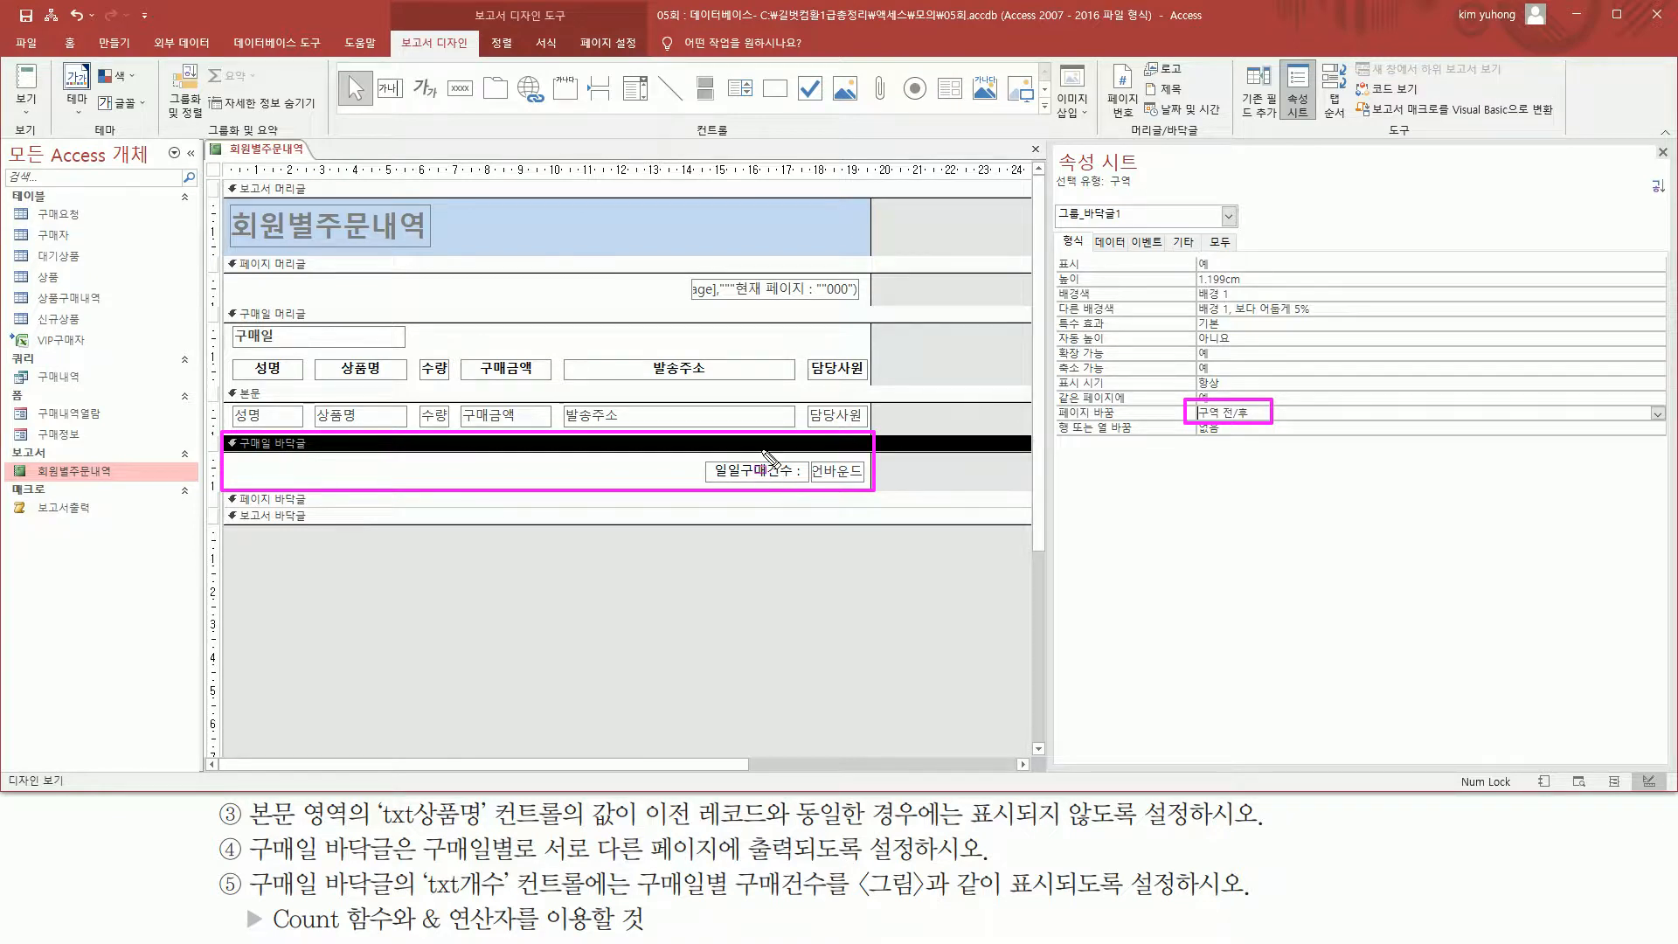
{"action": "left_click_drag", "start_coordinate": [1053, 403], "coordinate": [1133, 421]}
{"action": "key", "text": "Escape"}
{"action": "left_click", "coordinate": [1659, 415]}
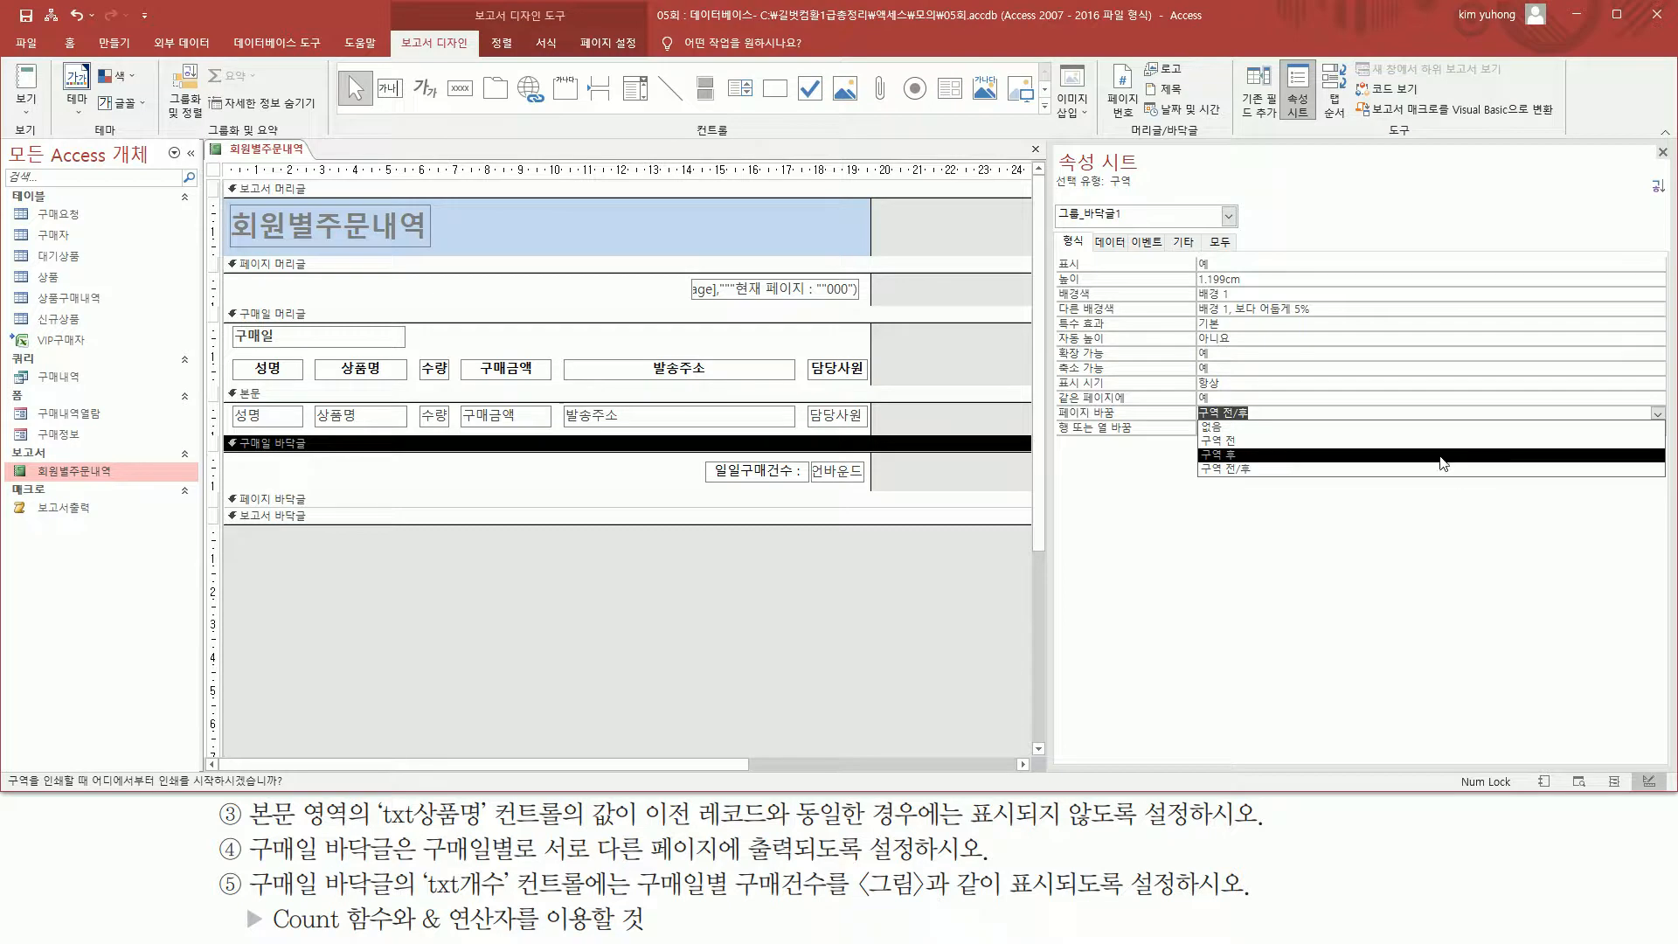
{"action": "left_click", "coordinate": [1442, 456]}
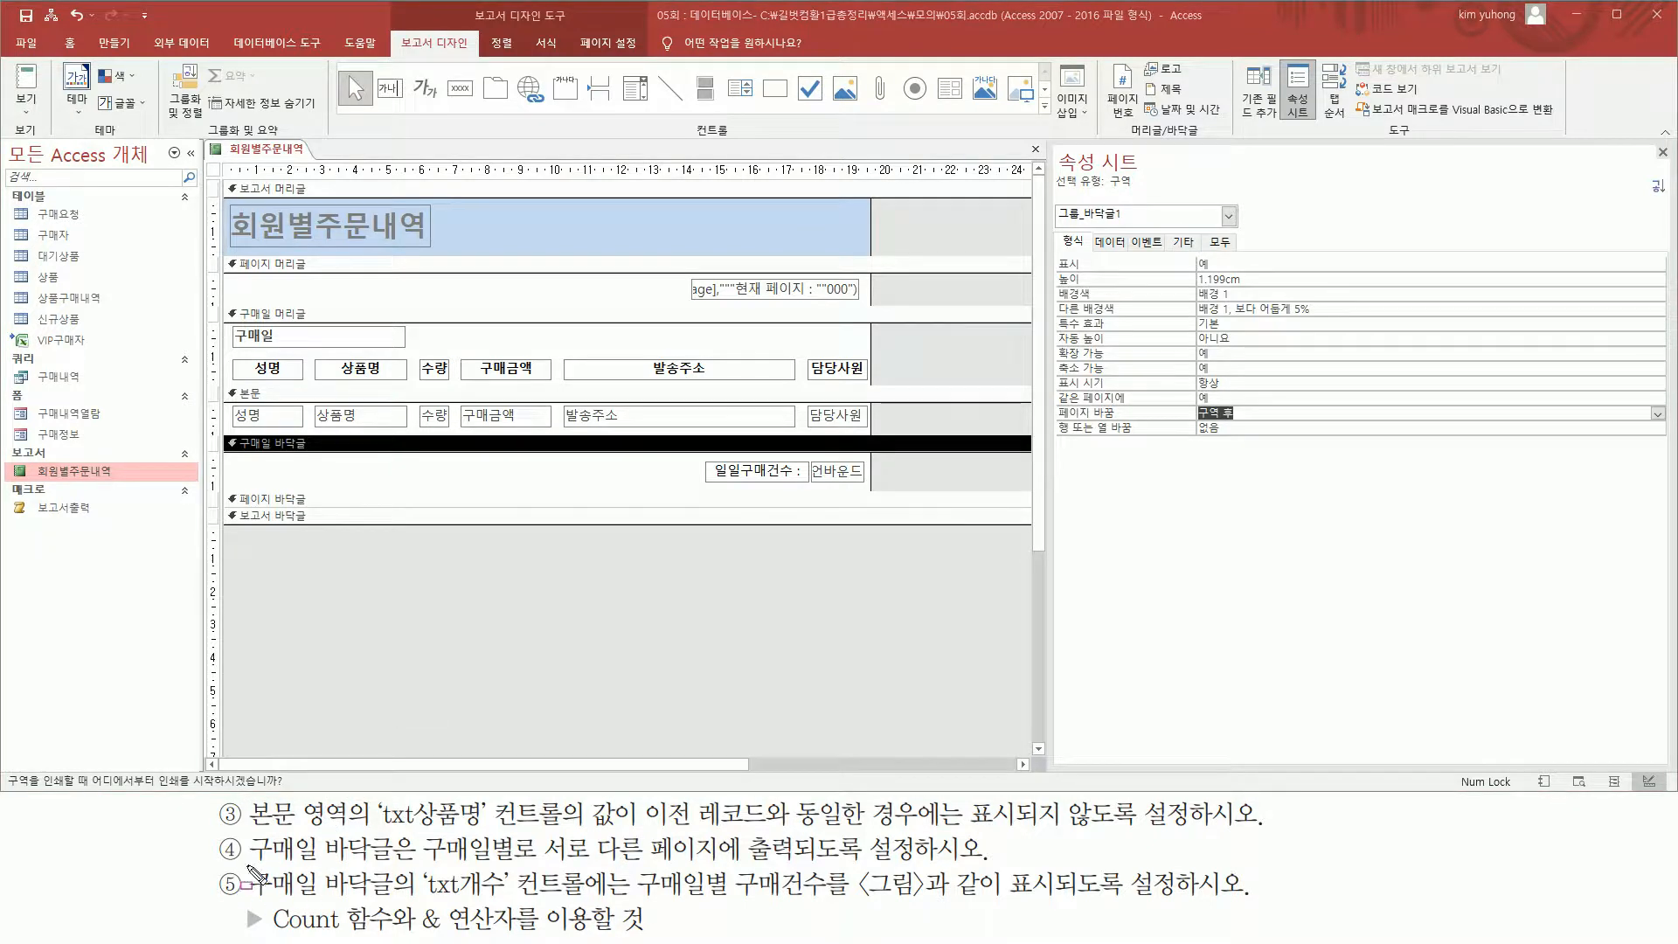
Select the txt개수 text box in the 구매일 바닥글 section.
{"action": "left_click_drag", "start_coordinate": [242, 863], "coordinate": [403, 902]}
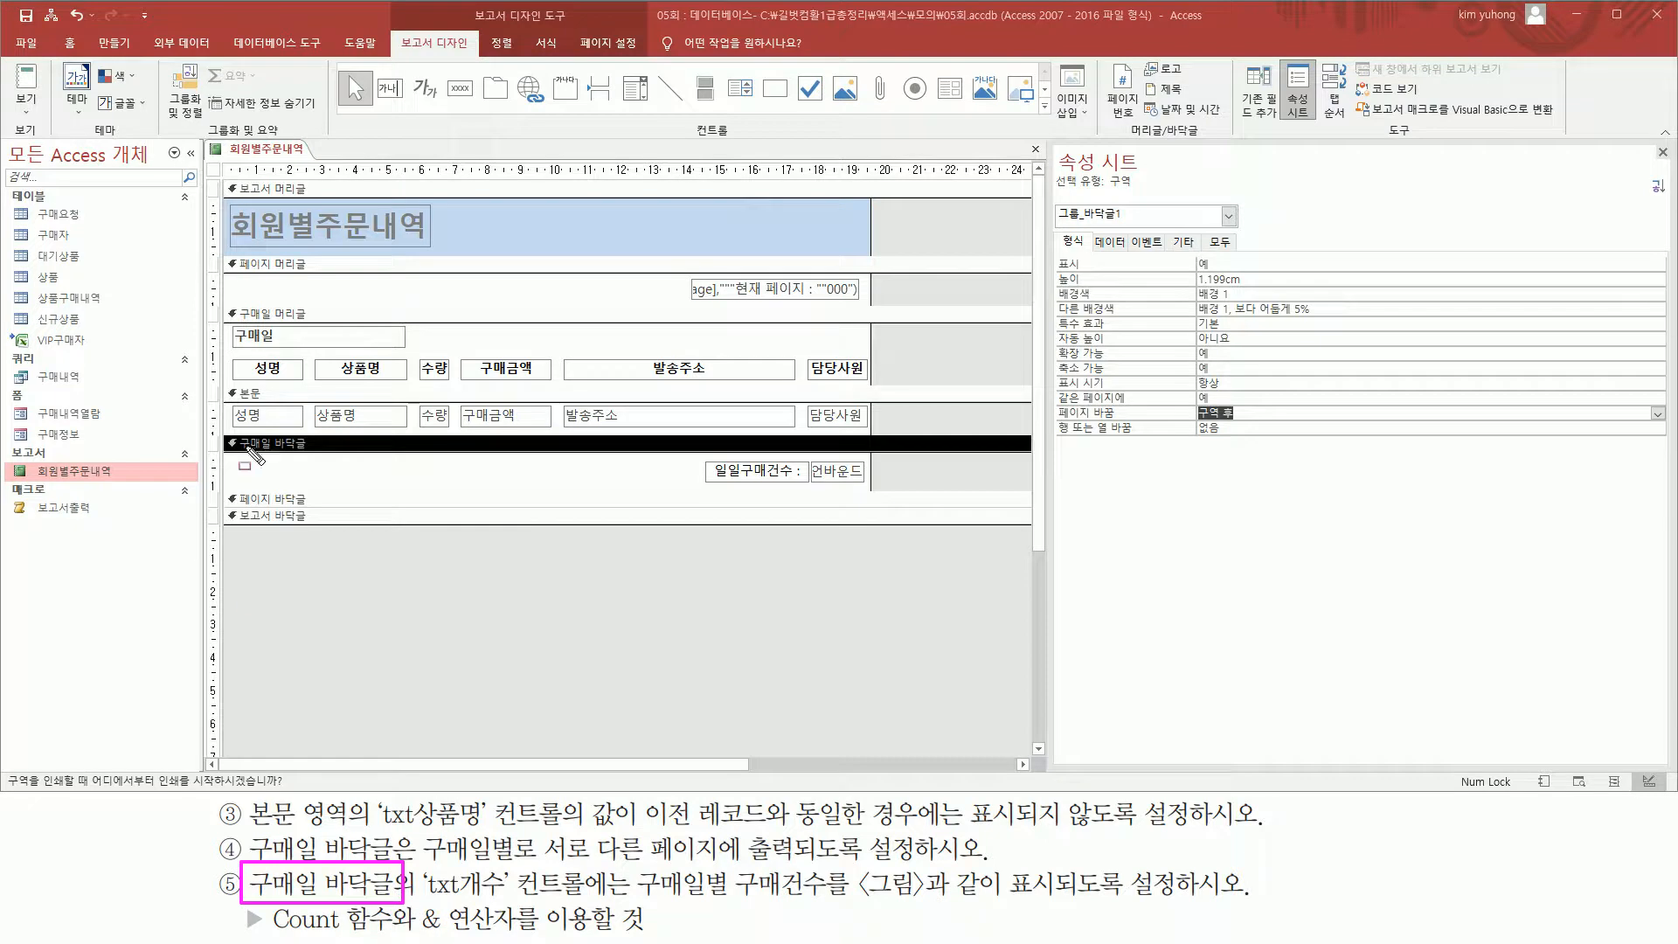
{"action": "left_click_drag", "start_coordinate": [220, 434], "coordinate": [868, 492]}
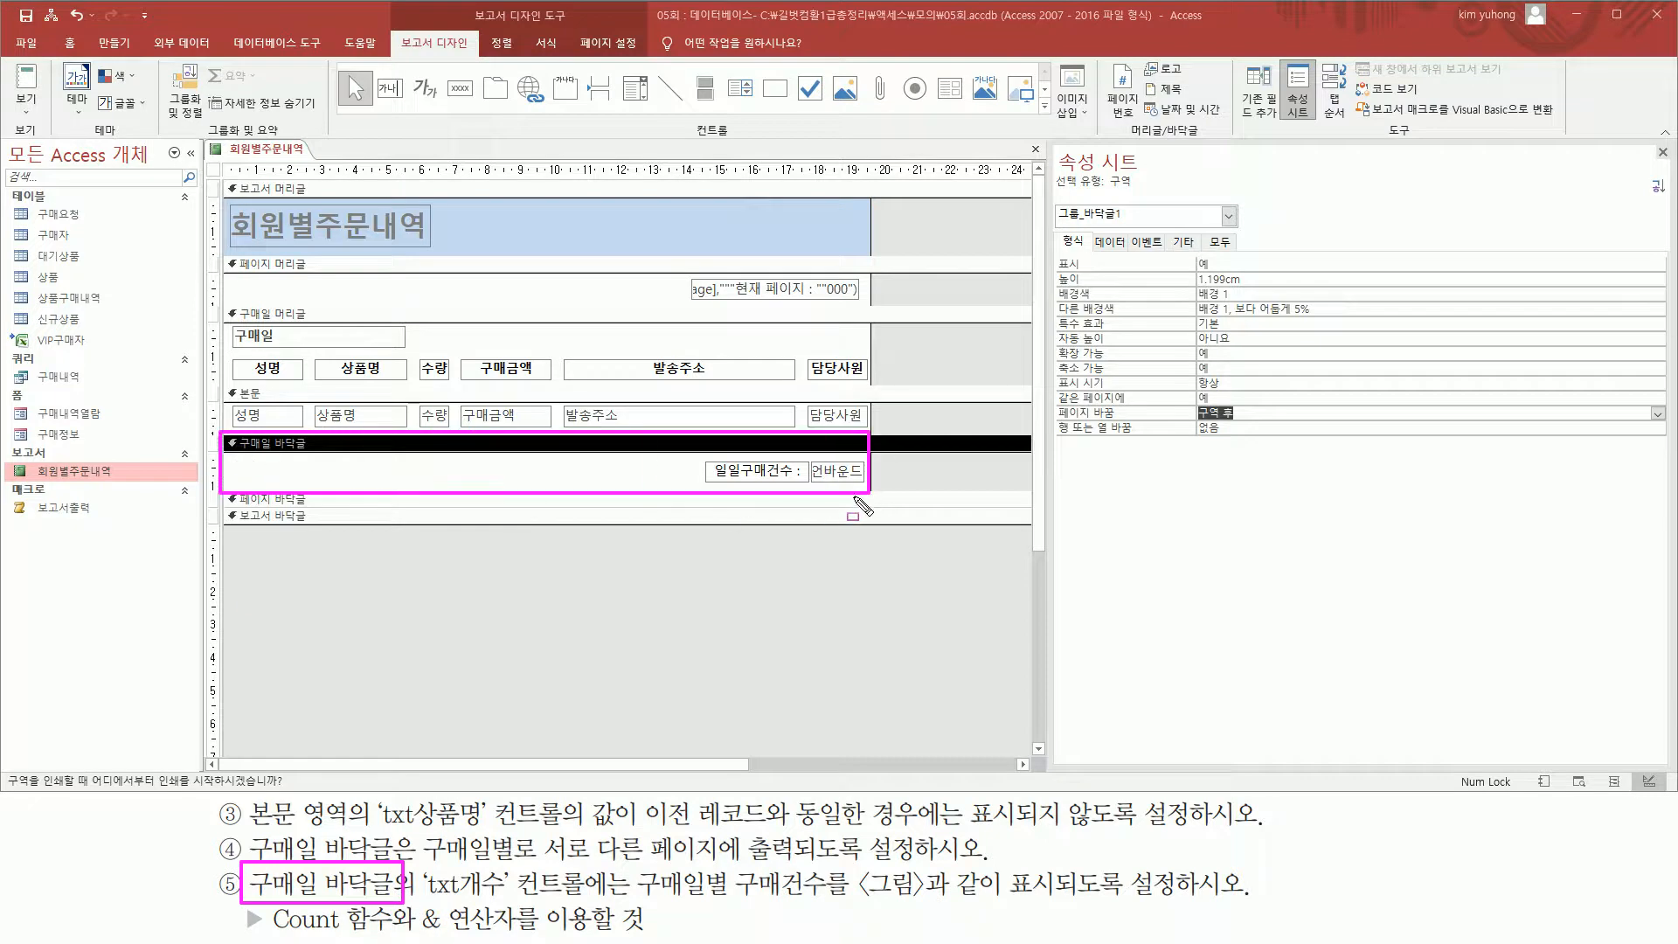
{"action": "left_click_drag", "start_coordinate": [423, 895], "coordinate": [593, 896]}
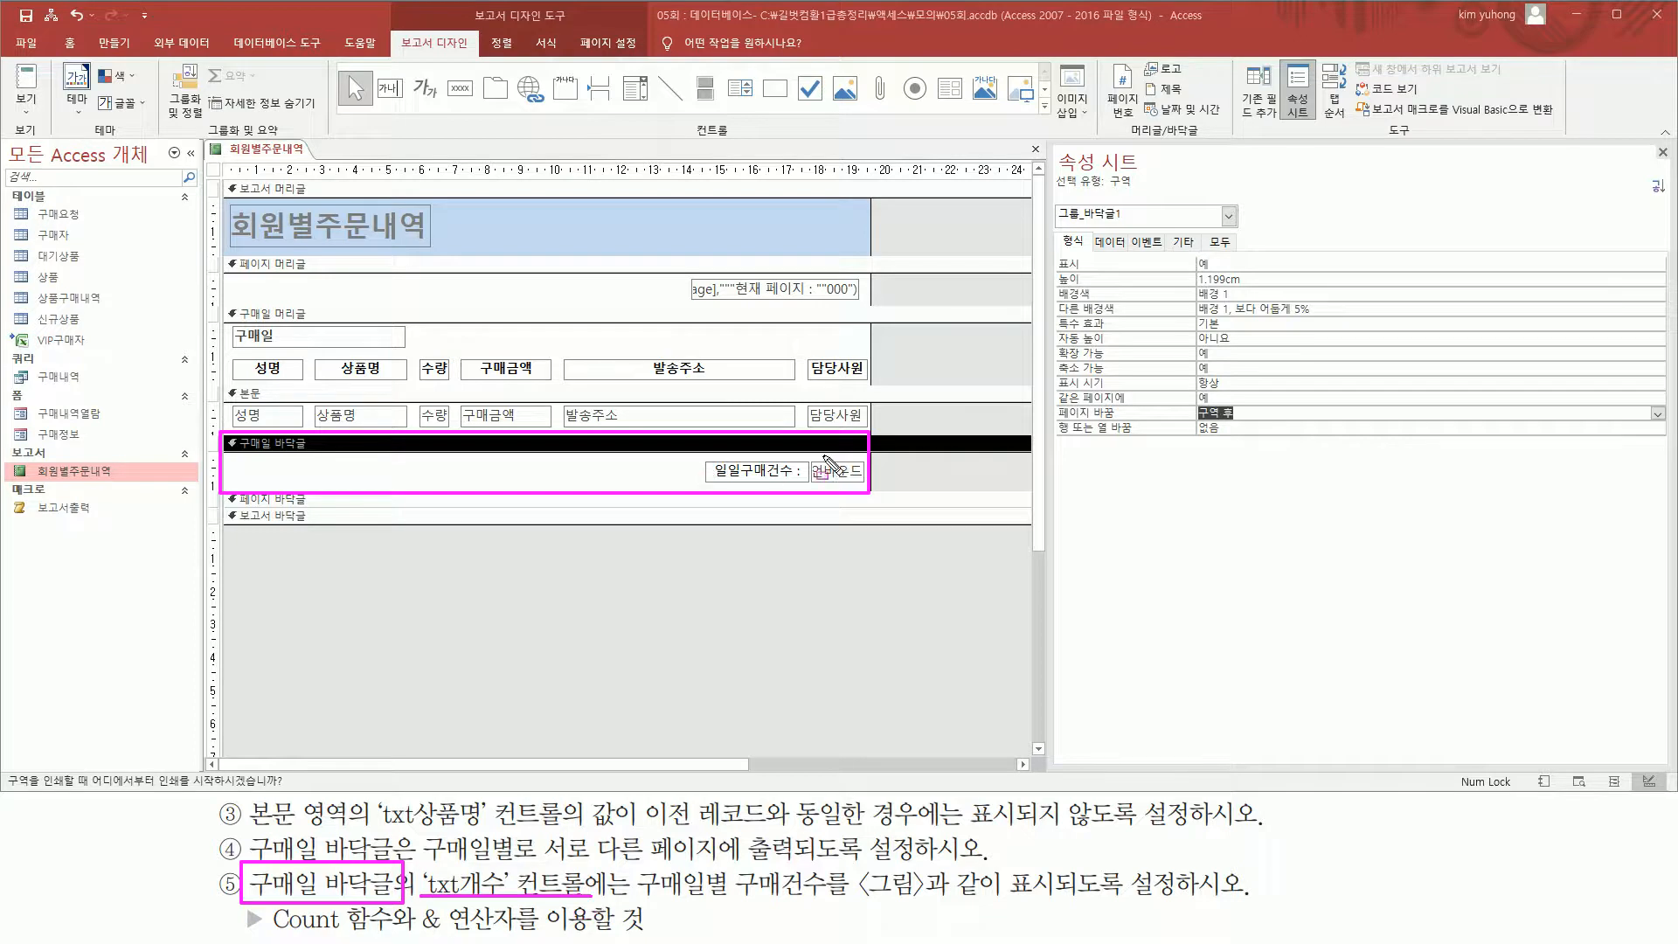
{"action": "key", "text": "Escape"}
{"action": "left_click", "coordinate": [842, 477]}
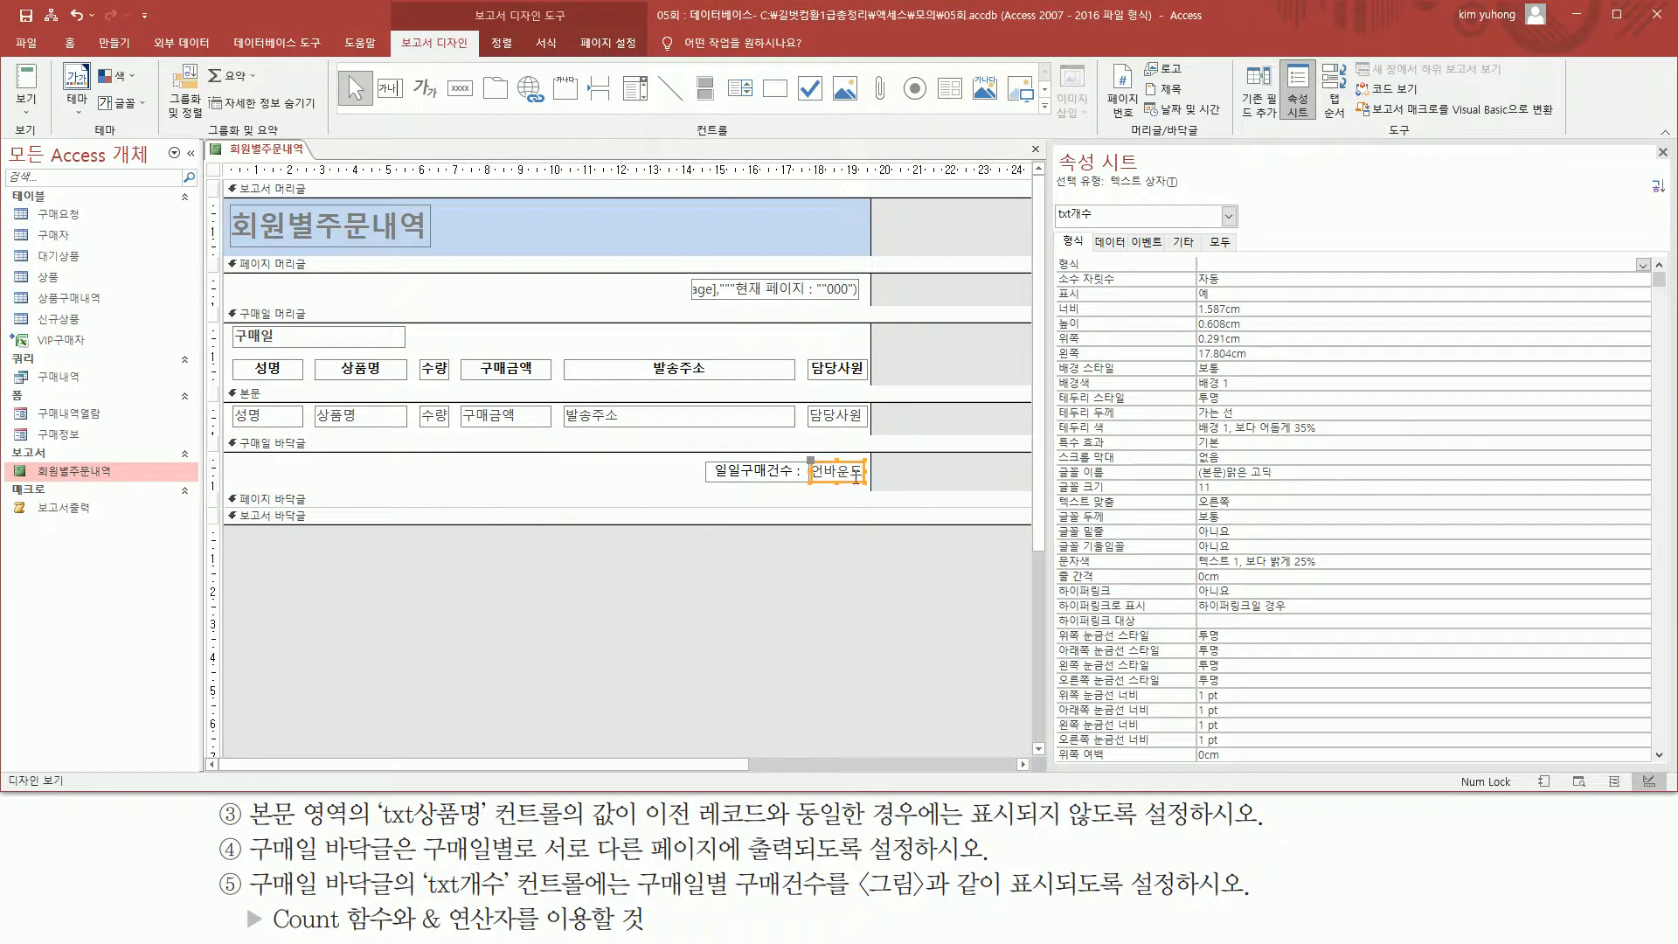
{"action": "left_click_drag", "start_coordinate": [1047, 201], "coordinate": [1094, 225]}
{"action": "left_click_drag", "start_coordinate": [641, 898], "coordinate": [1245, 890]}
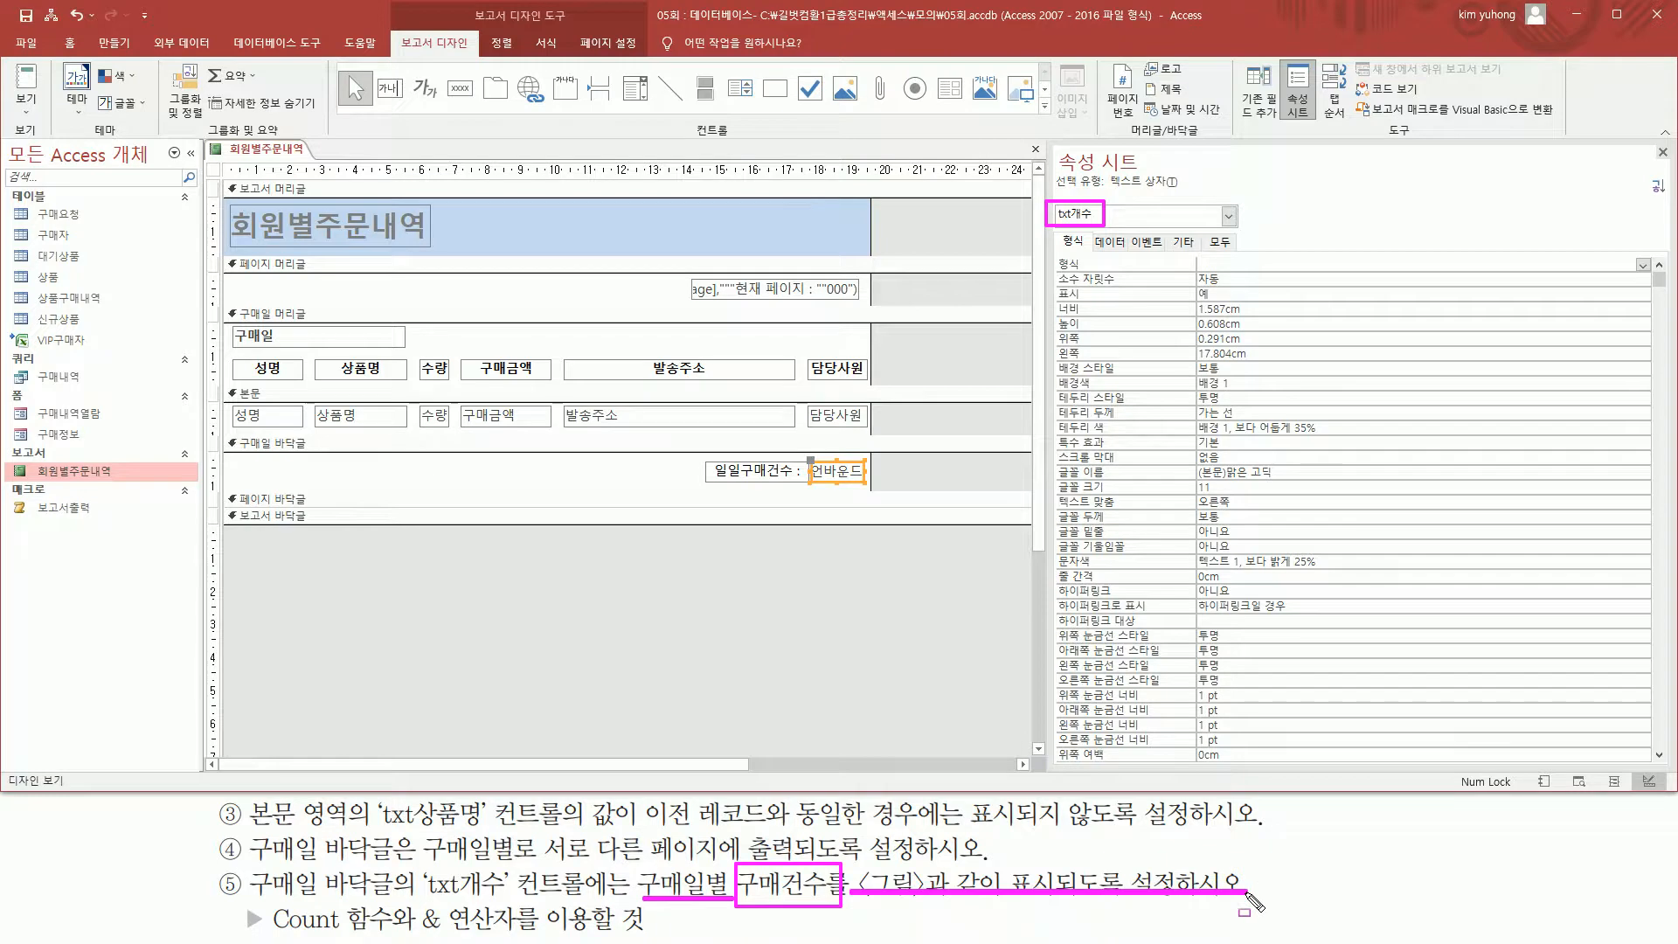
{"action": "left_click_drag", "start_coordinate": [276, 932], "coordinate": [645, 933]}
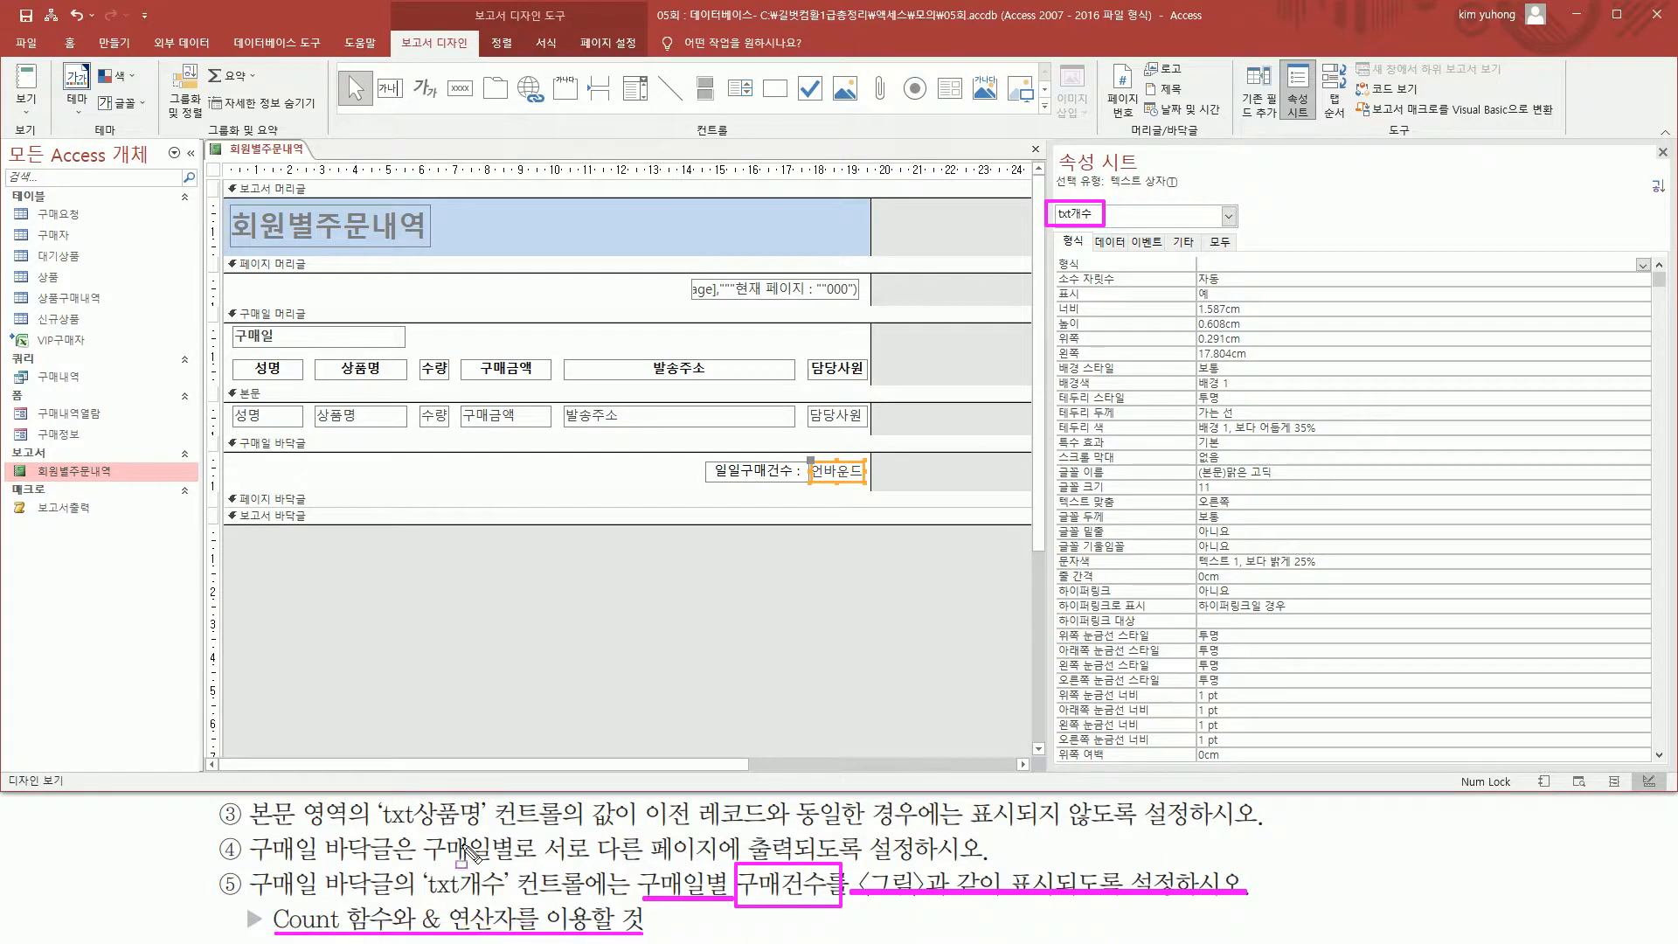
{"action": "key", "text": "Escape"}
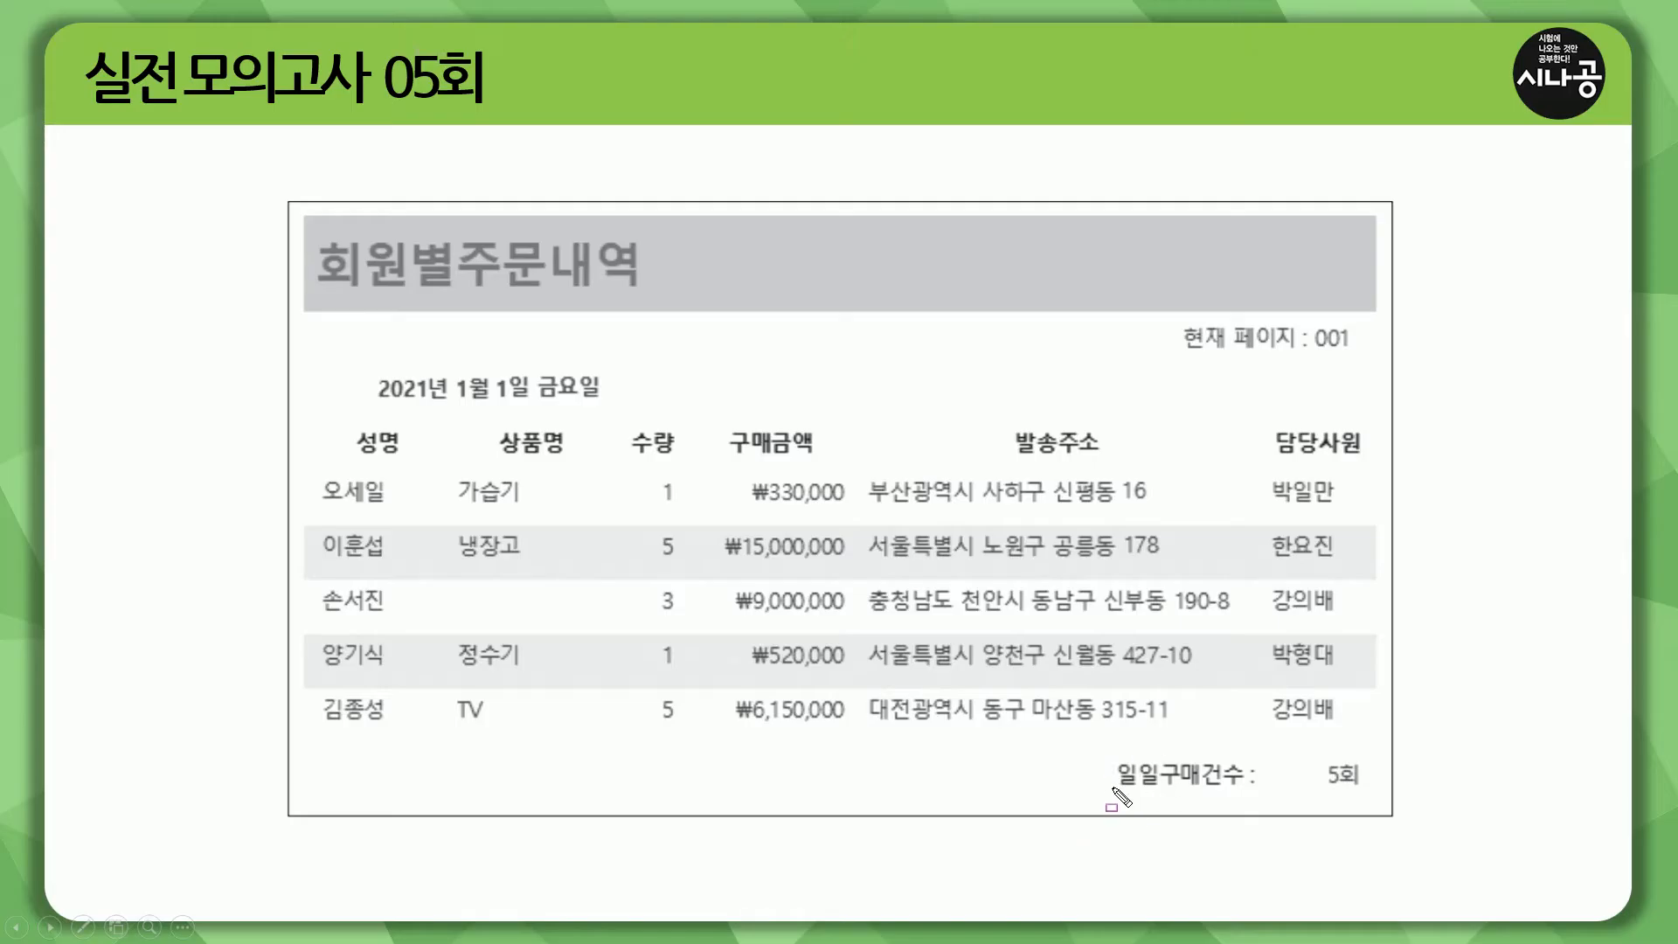
{"action": "left_click_drag", "start_coordinate": [1106, 792], "coordinate": [1351, 775]}
{"action": "left_click", "coordinate": [1323, 753]}
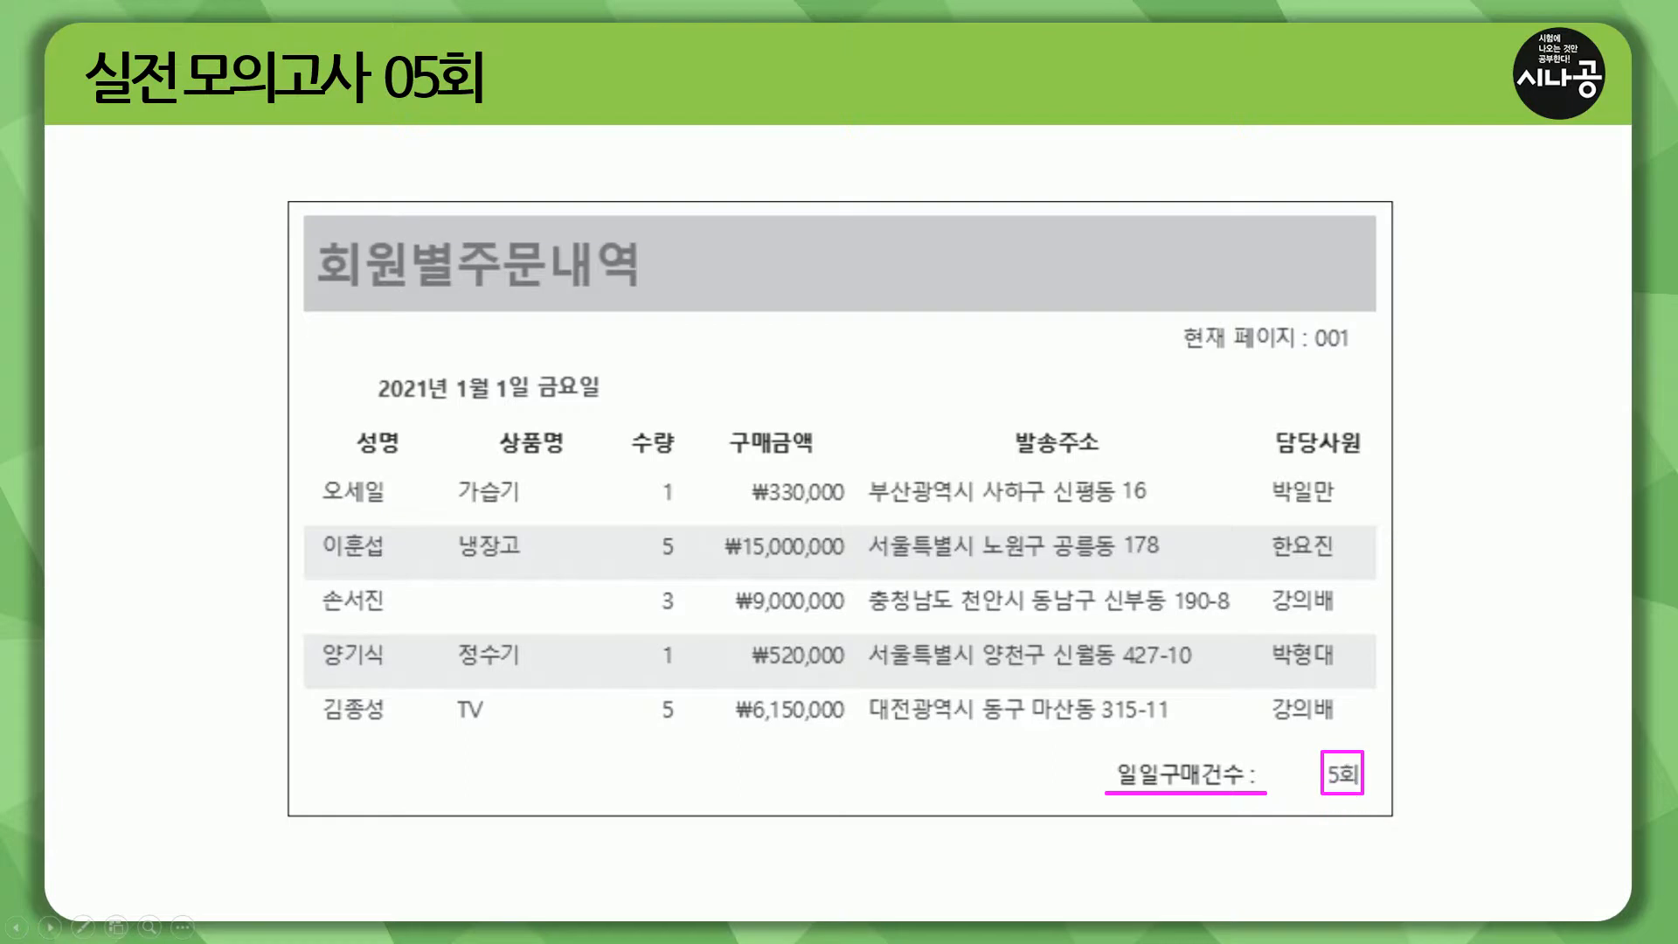
{"action": "left_click_drag", "start_coordinate": [1325, 753], "coordinate": [1338, 813]}
{"action": "key", "text": "Escape"}
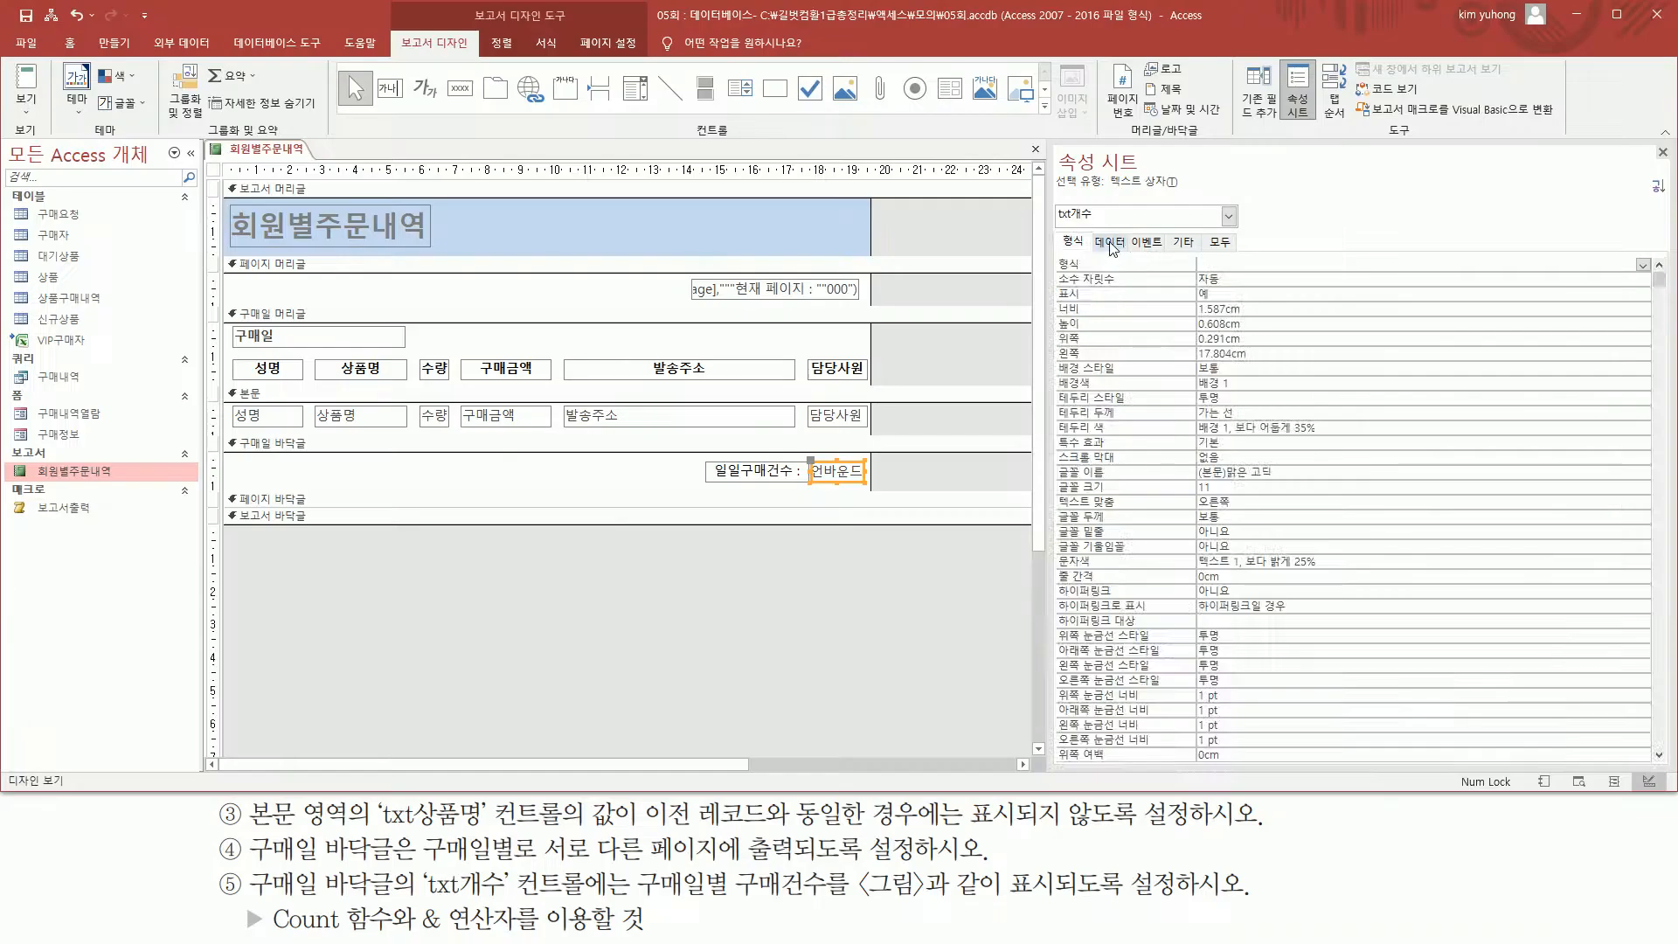
Set the 컨트롤 원본 property of txt개수 to =count(*) joined with the suffix "회" by the & operator.
{"action": "left_click", "coordinate": [1109, 245]}
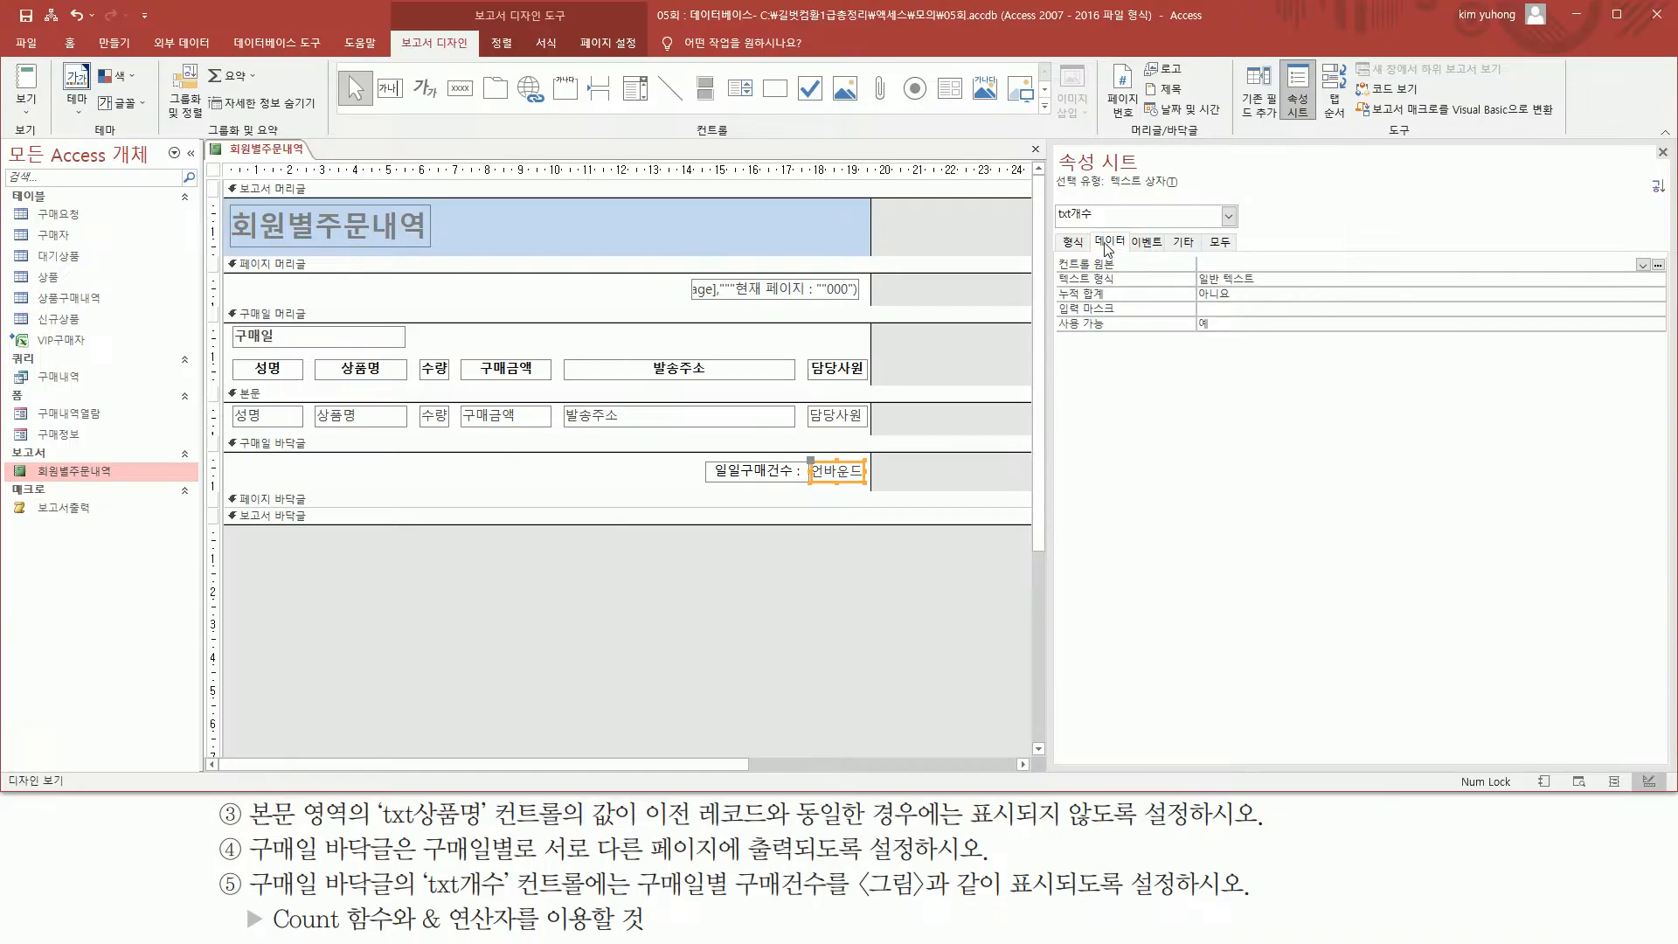
{"action": "left_click", "coordinate": [1320, 262]}
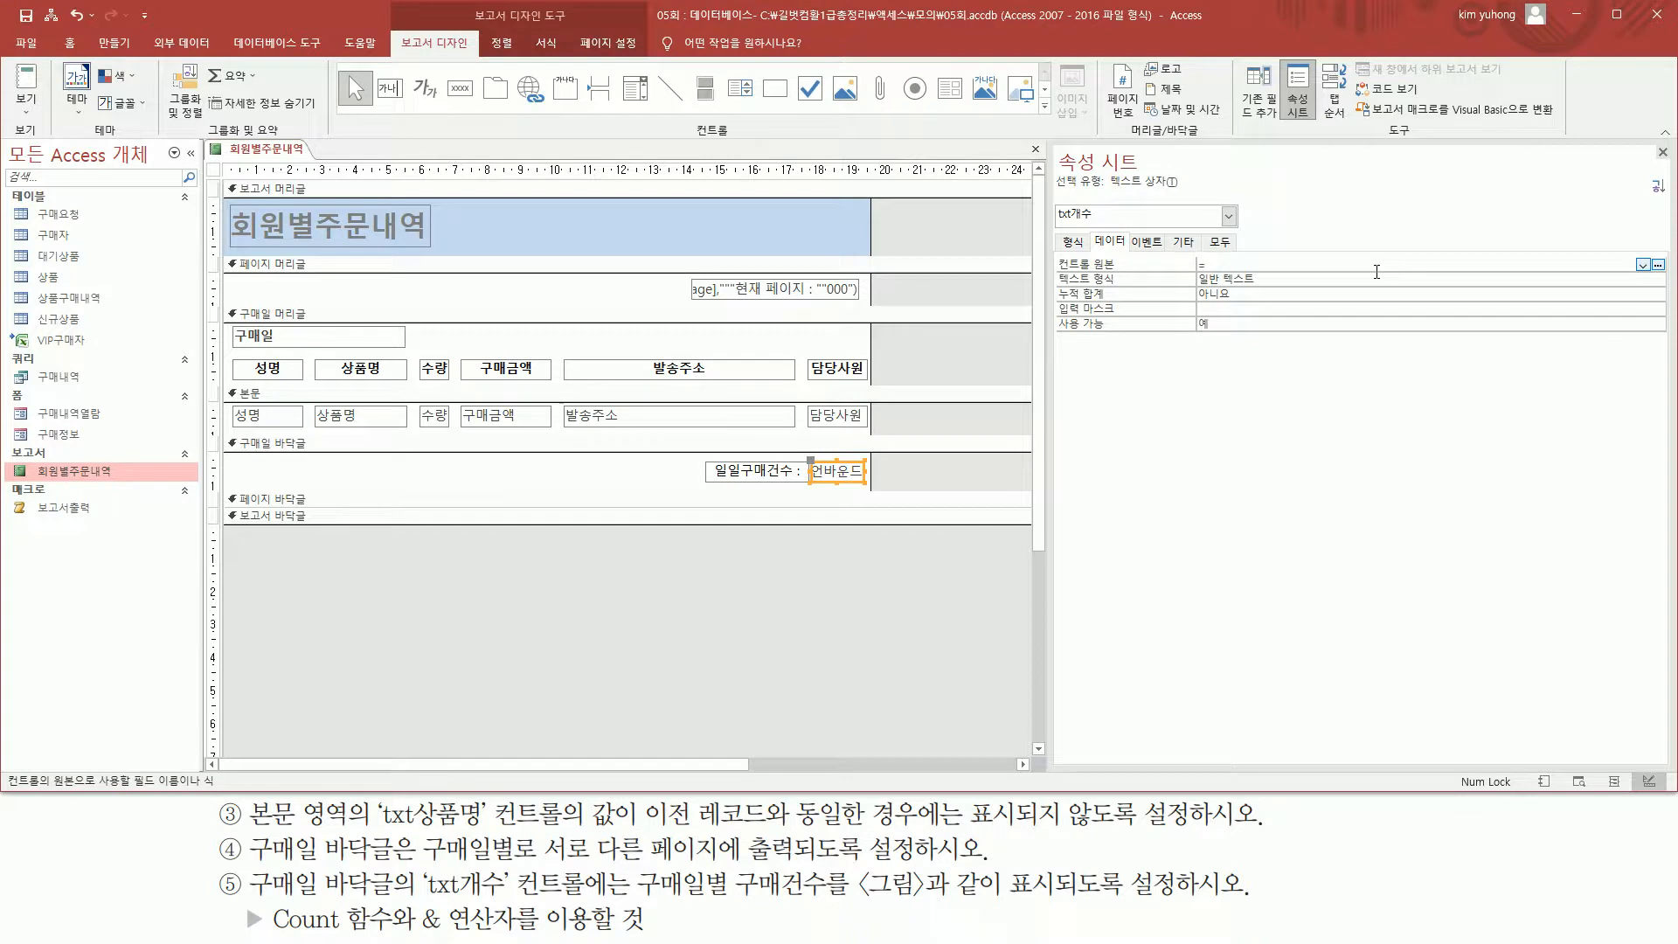
{"action": "type", "text": "=count(*)"}
{"action": "key", "text": "Return"}
{"action": "left_click", "coordinate": [1378, 267]}
Check the 일일구매건수 values on pages 1 and 2 in Print Preview.
{"action": "left_click", "coordinate": [26, 105]}
{"action": "left_click", "coordinate": [96, 181]}
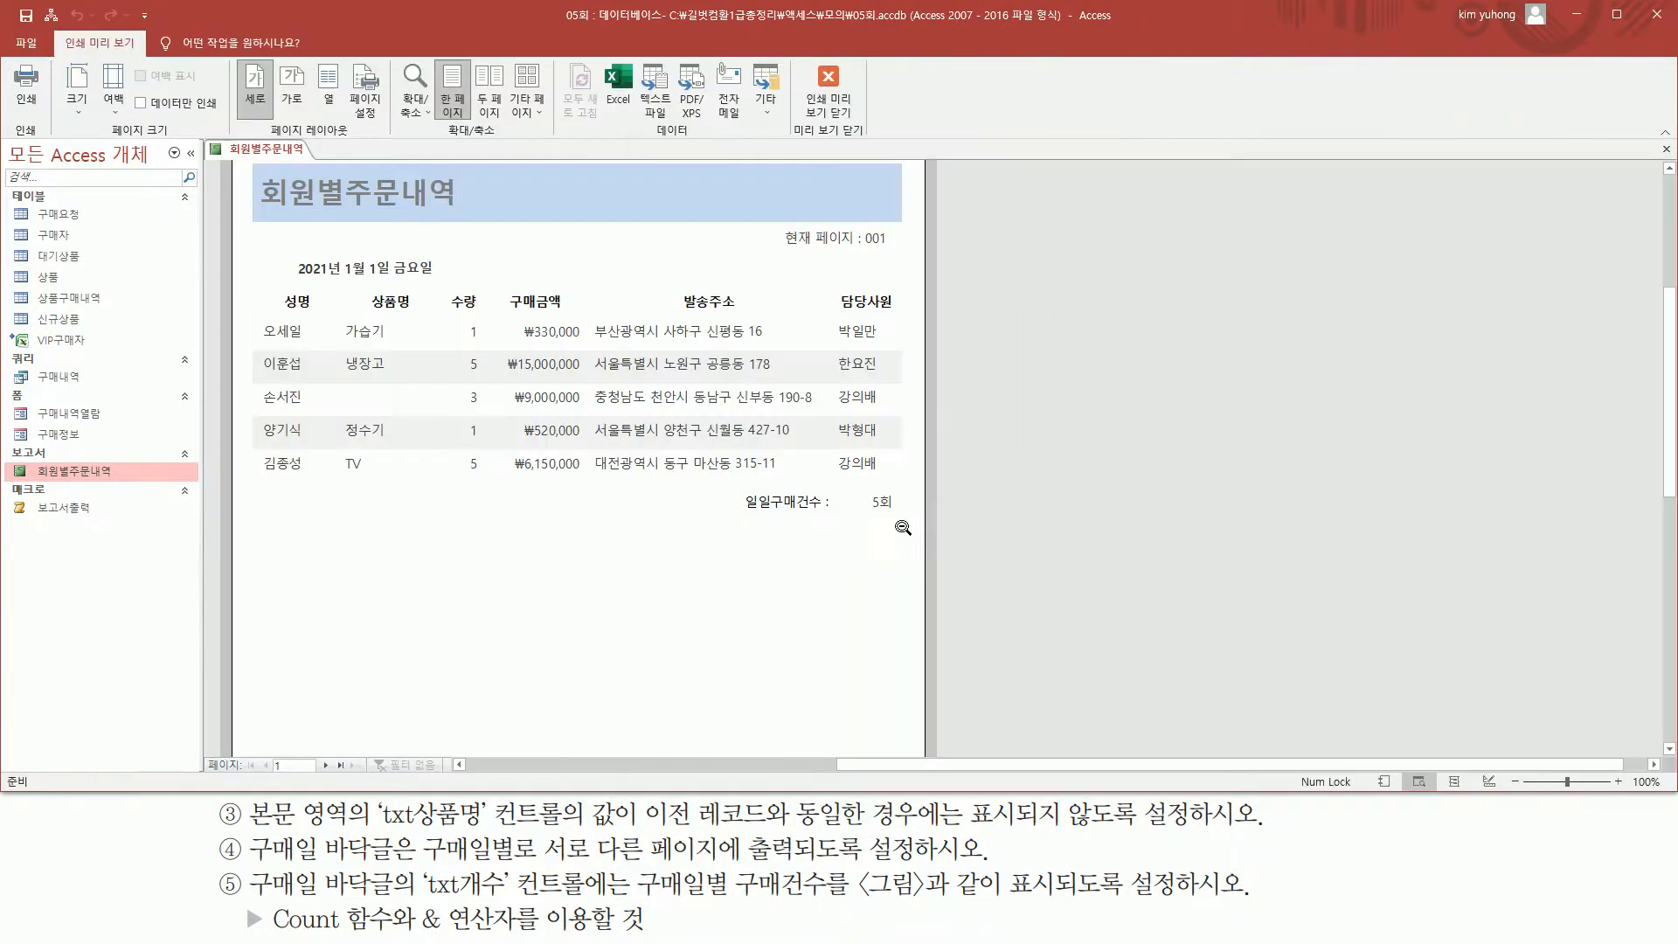
{"action": "key", "text": "ctrl+2"}
{"action": "mouse_move", "coordinate": [851, 514]}
{"action": "left_mouse_down"}
{"action": "mouse_move", "coordinate": [914, 513]}
{"action": "mouse_move", "coordinate": [913, 487]}
{"action": "left_mouse_up"}
{"action": "key", "text": "Escape"}
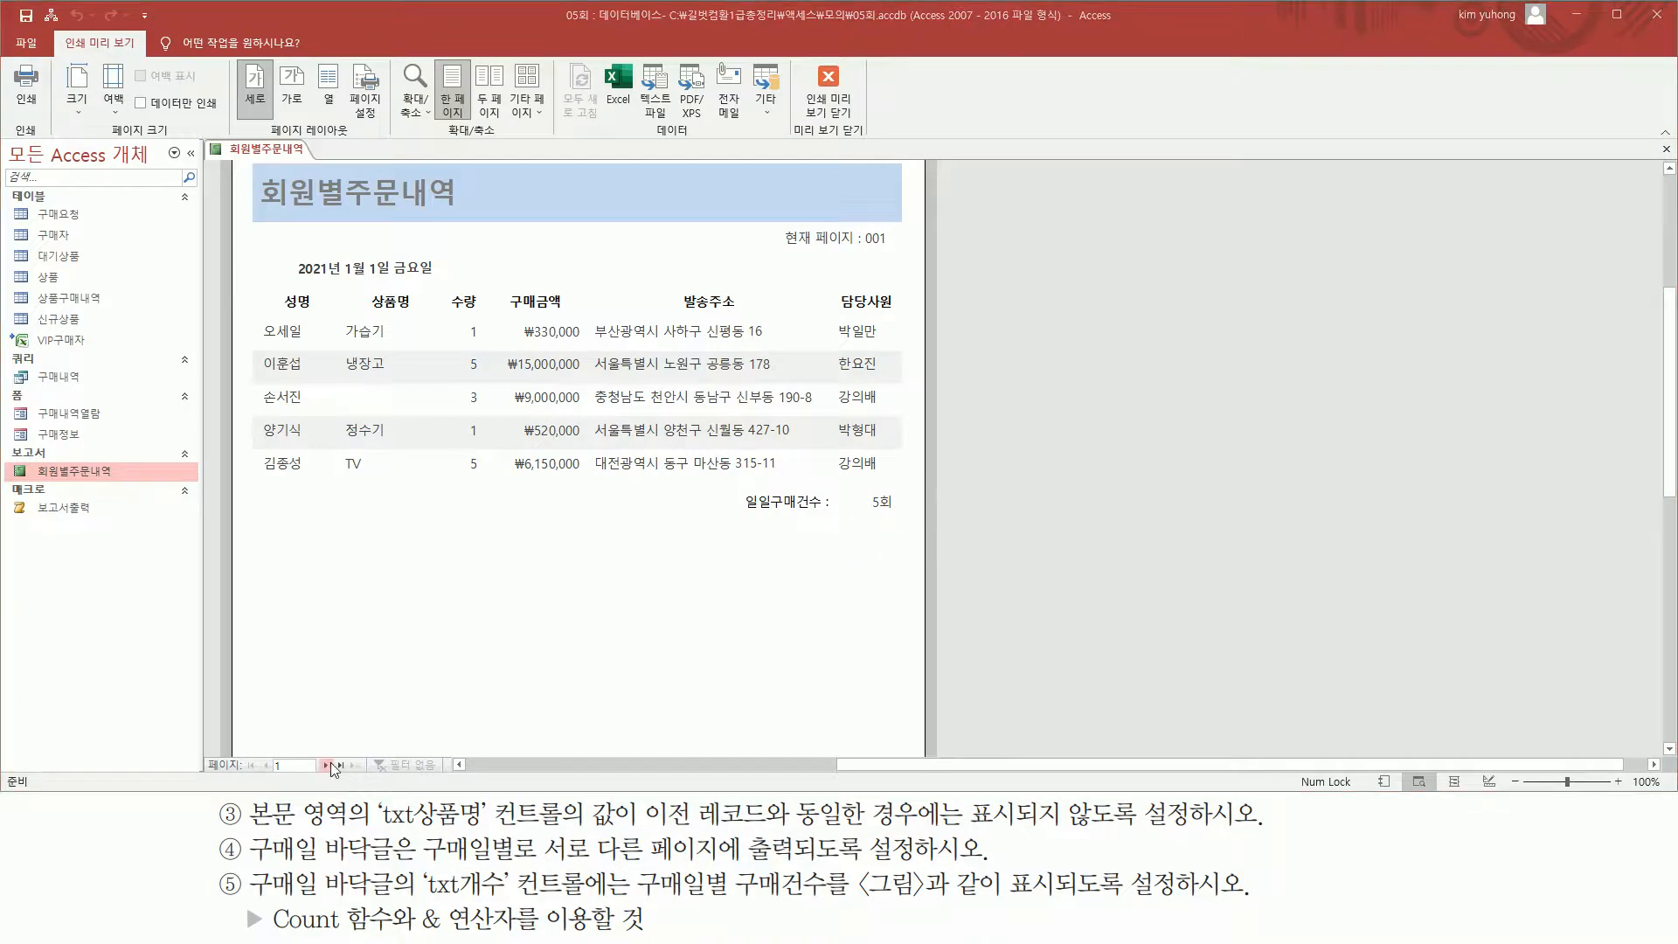
{"action": "left_click", "coordinate": [326, 766]}
{"action": "key", "text": "ctrl+2"}
{"action": "left_click_drag", "start_coordinate": [862, 424], "coordinate": [901, 392]}
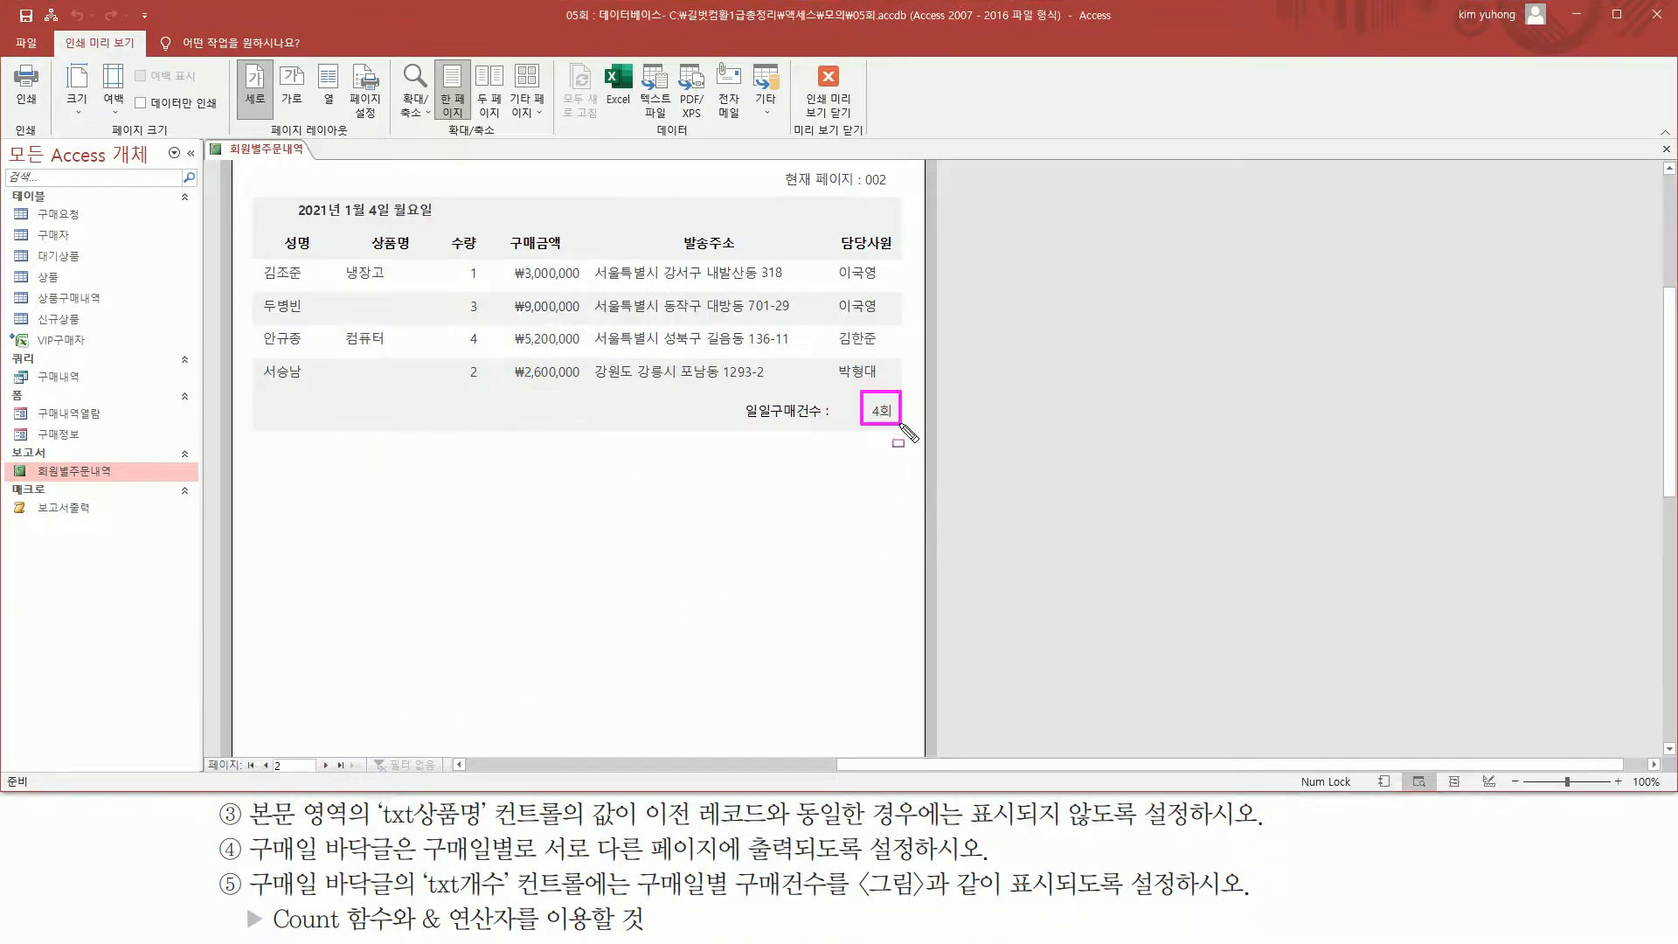
{"action": "key", "text": "Escape"}
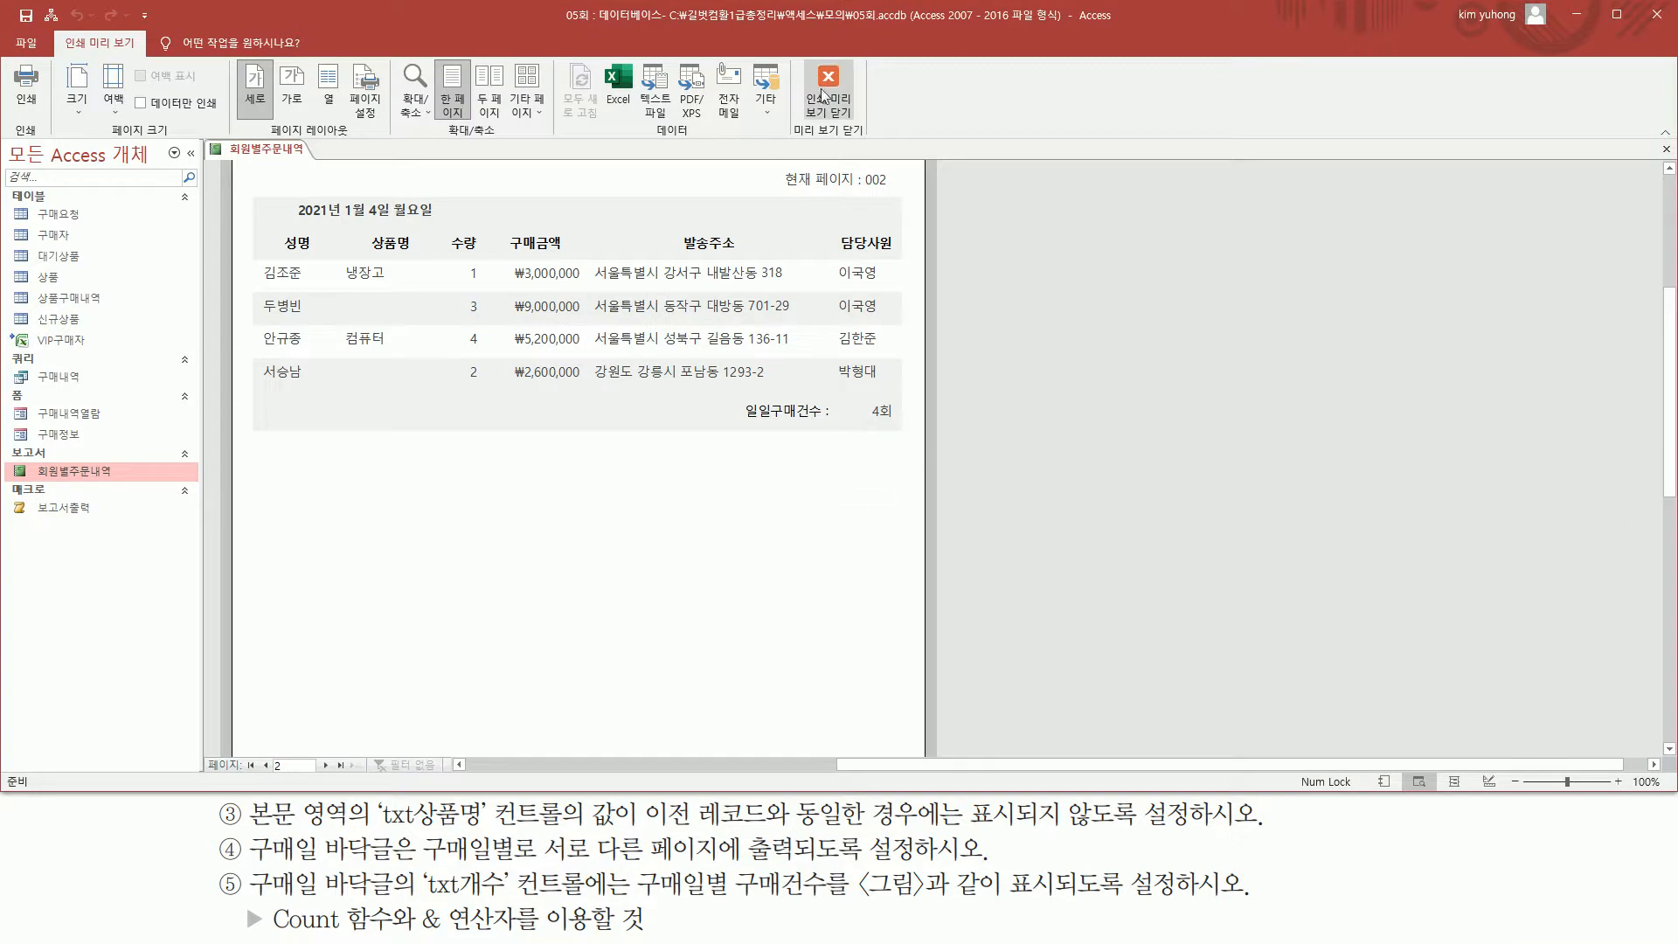
Leave Print Preview and close the 회원별주문내역 report, saving its design changes.
{"action": "left_click", "coordinate": [828, 88]}
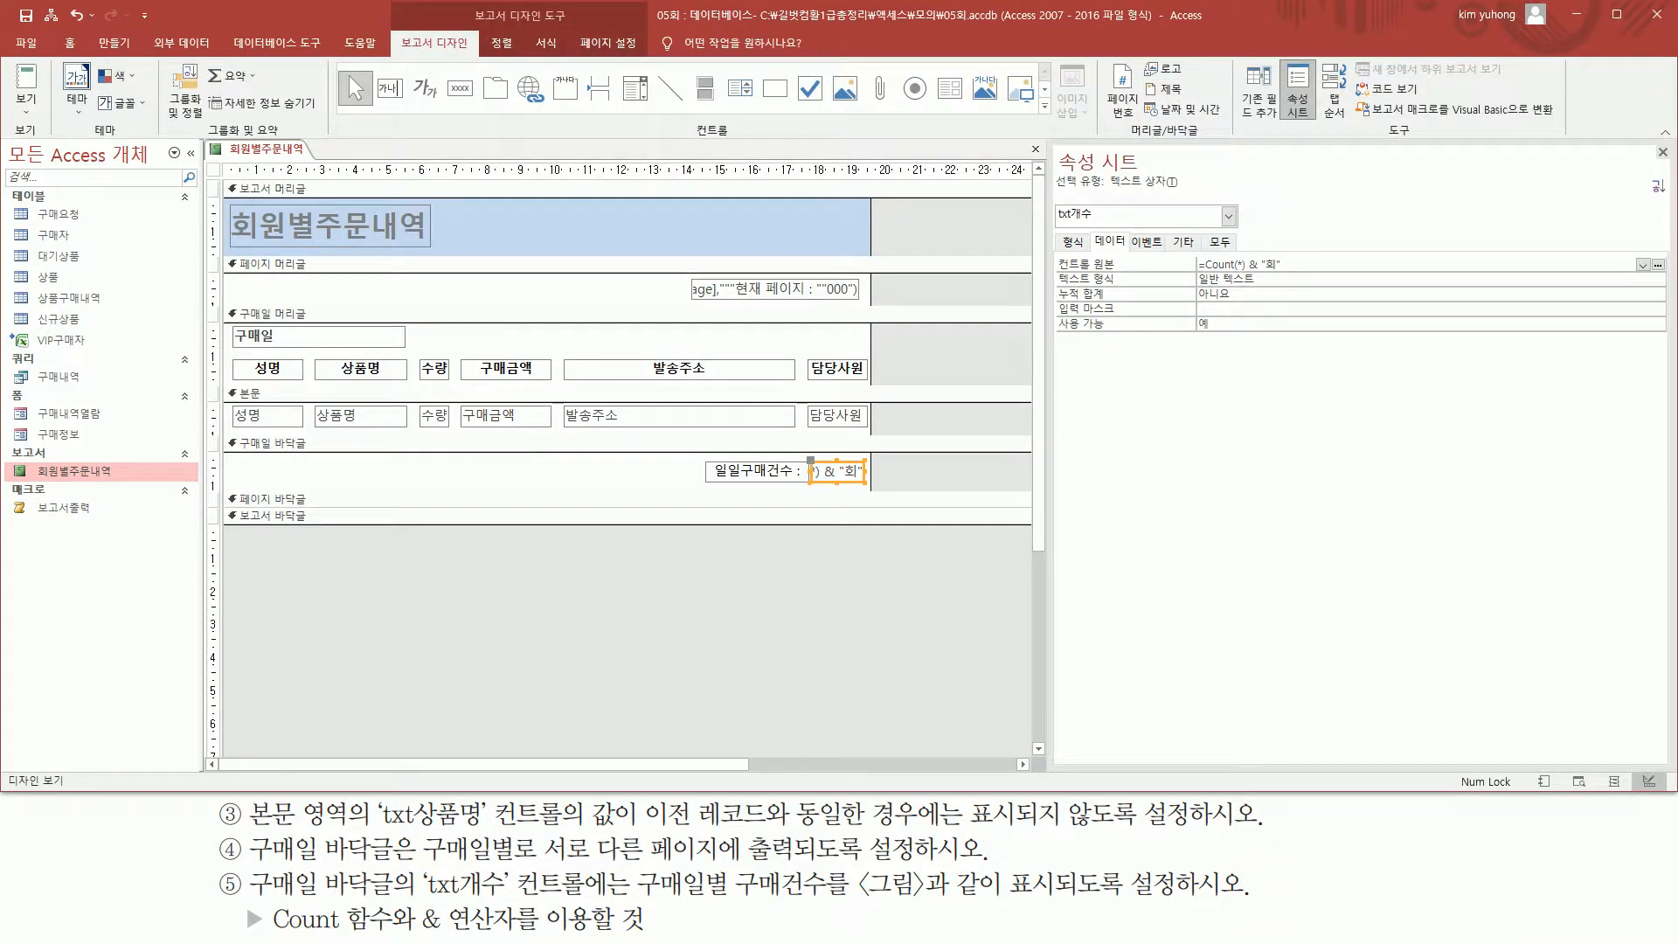
{"action": "left_click", "coordinate": [1663, 154]}
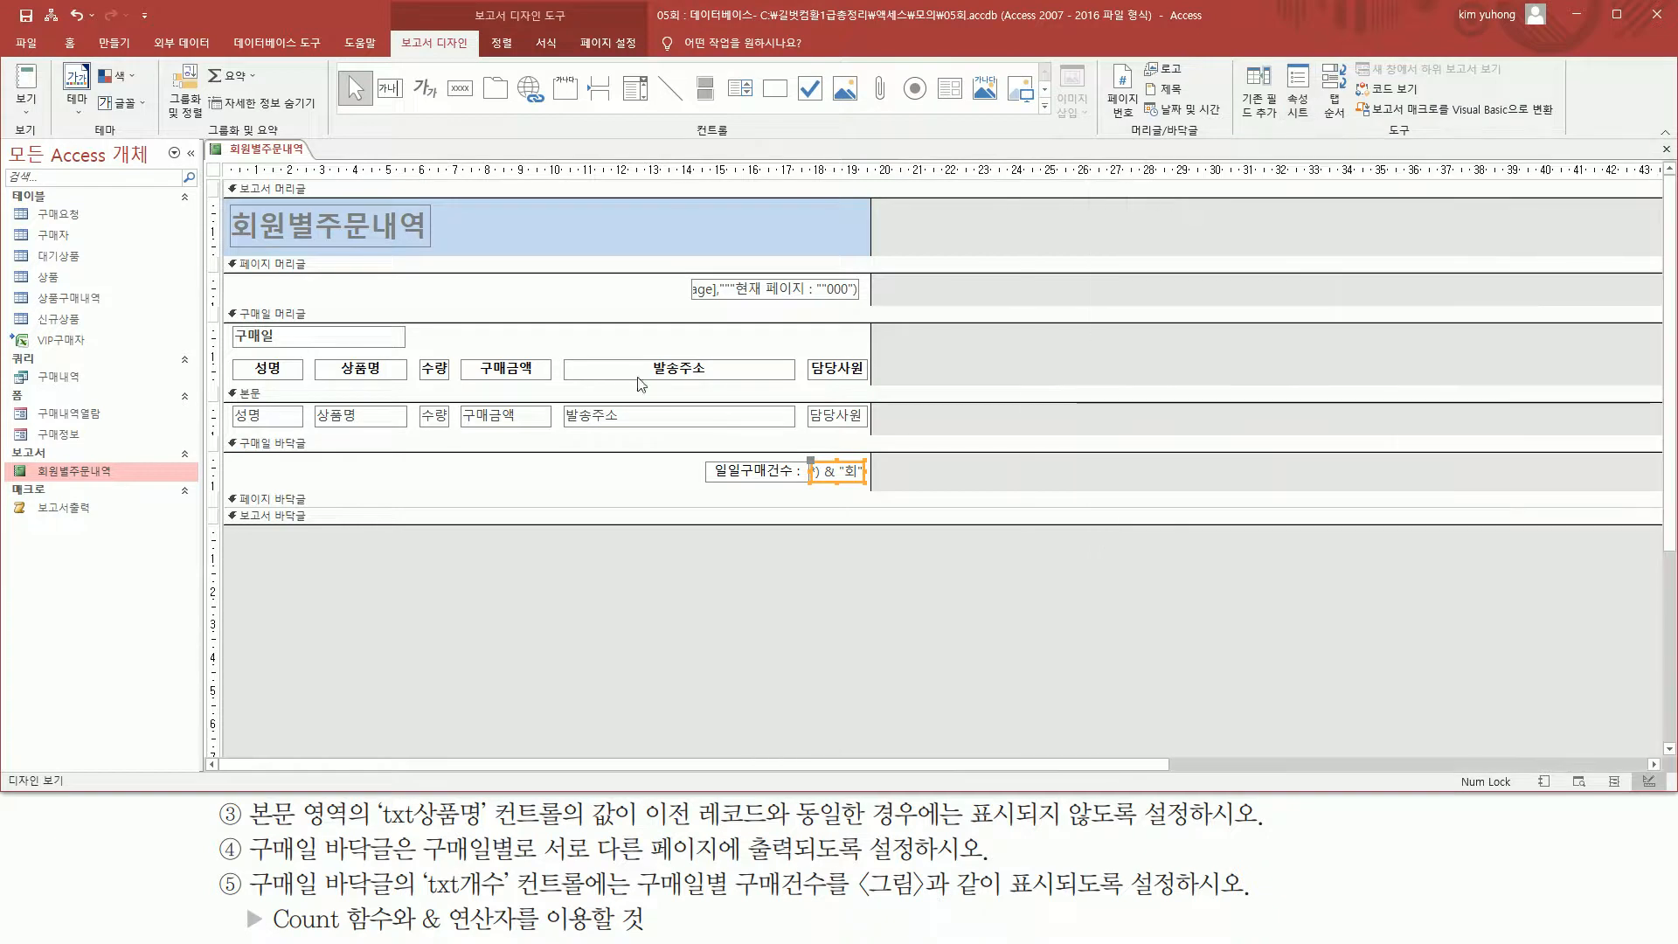
{"action": "left_click", "coordinate": [1666, 148]}
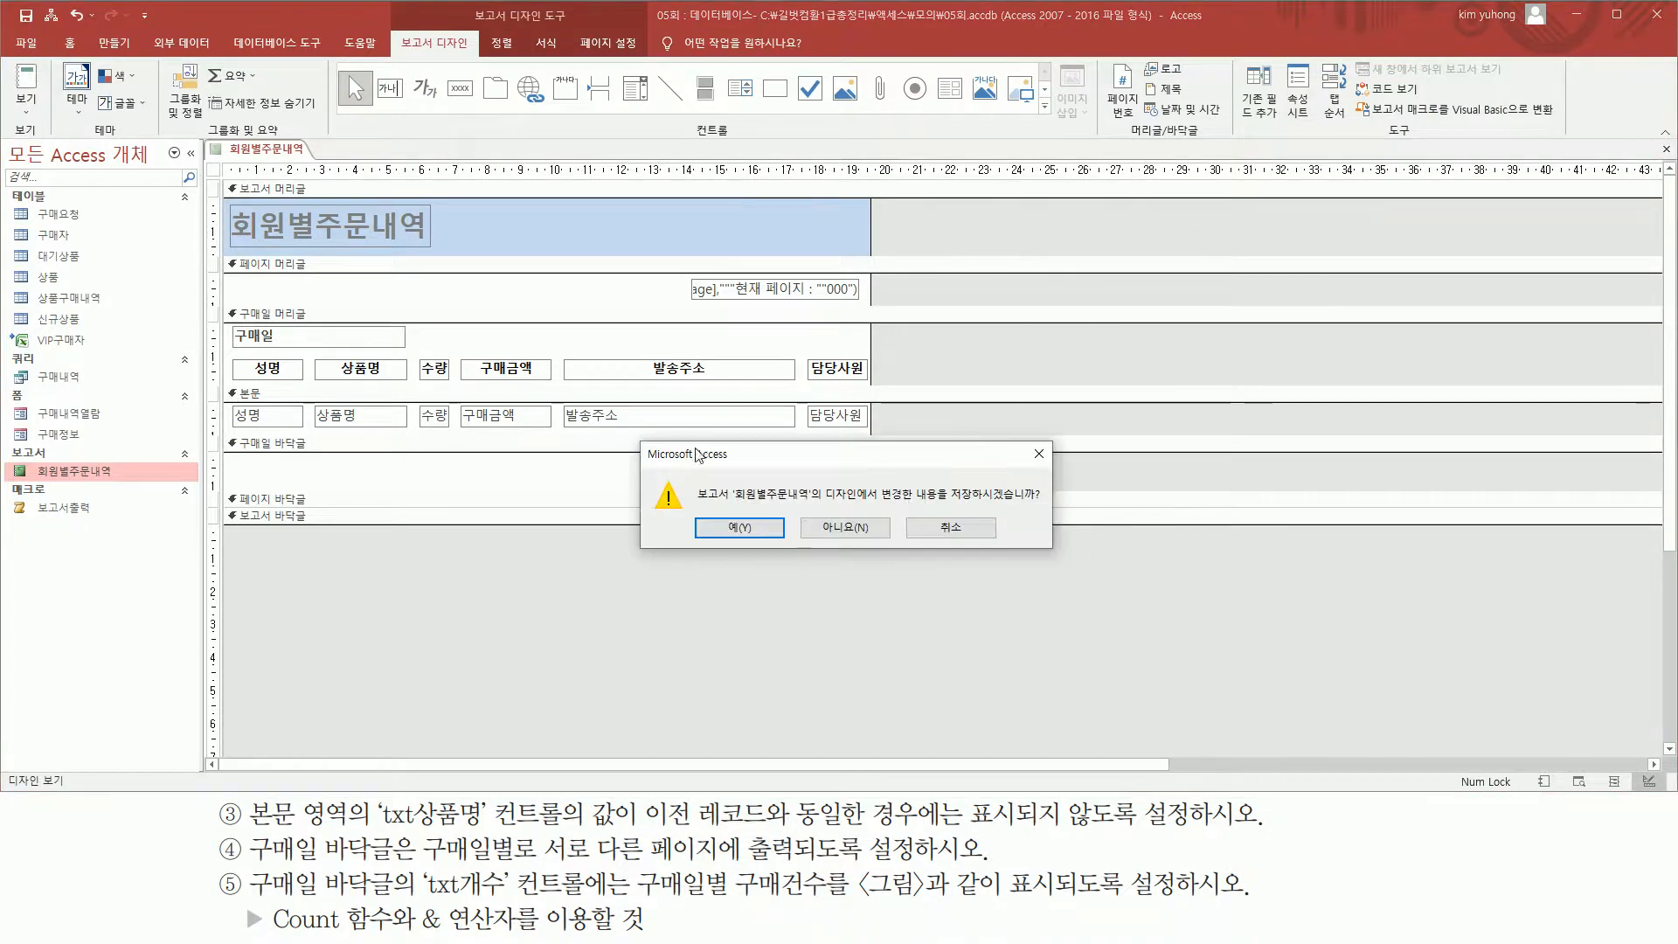
{"action": "left_click", "coordinate": [739, 527]}
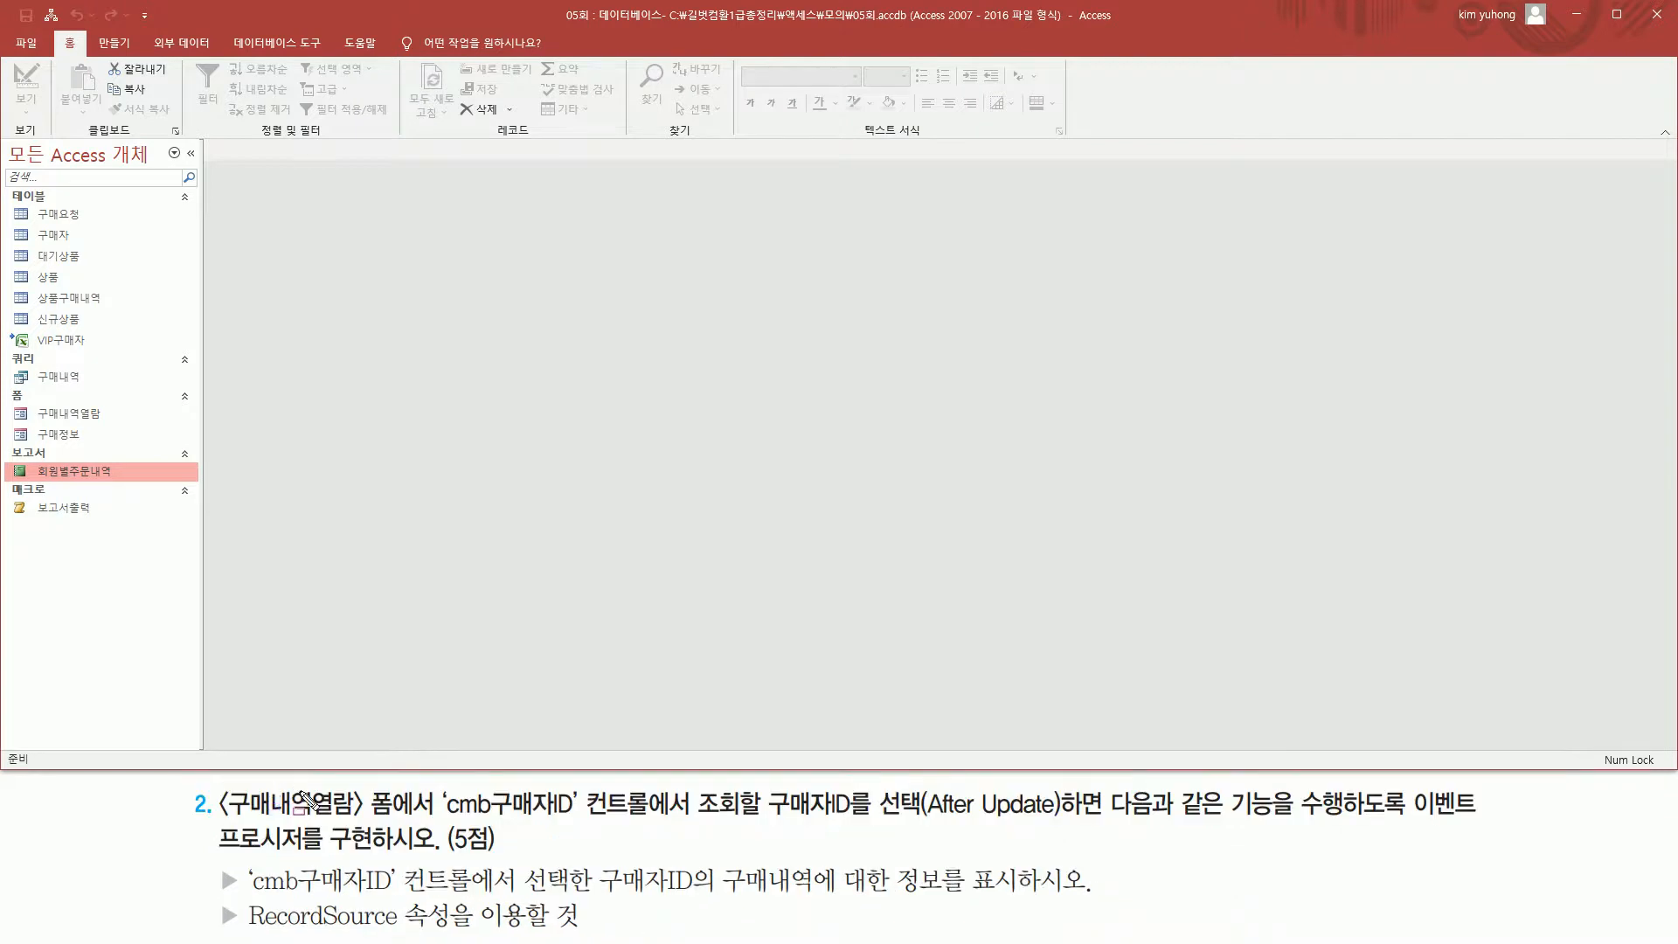
Open the 구매내역열람 form in Form View.
{"action": "mouse_move", "coordinate": [208, 780]}
{"action": "left_mouse_down"}
{"action": "mouse_move", "coordinate": [443, 847]}
{"action": "mouse_move", "coordinate": [423, 826]}
{"action": "left_mouse_up"}
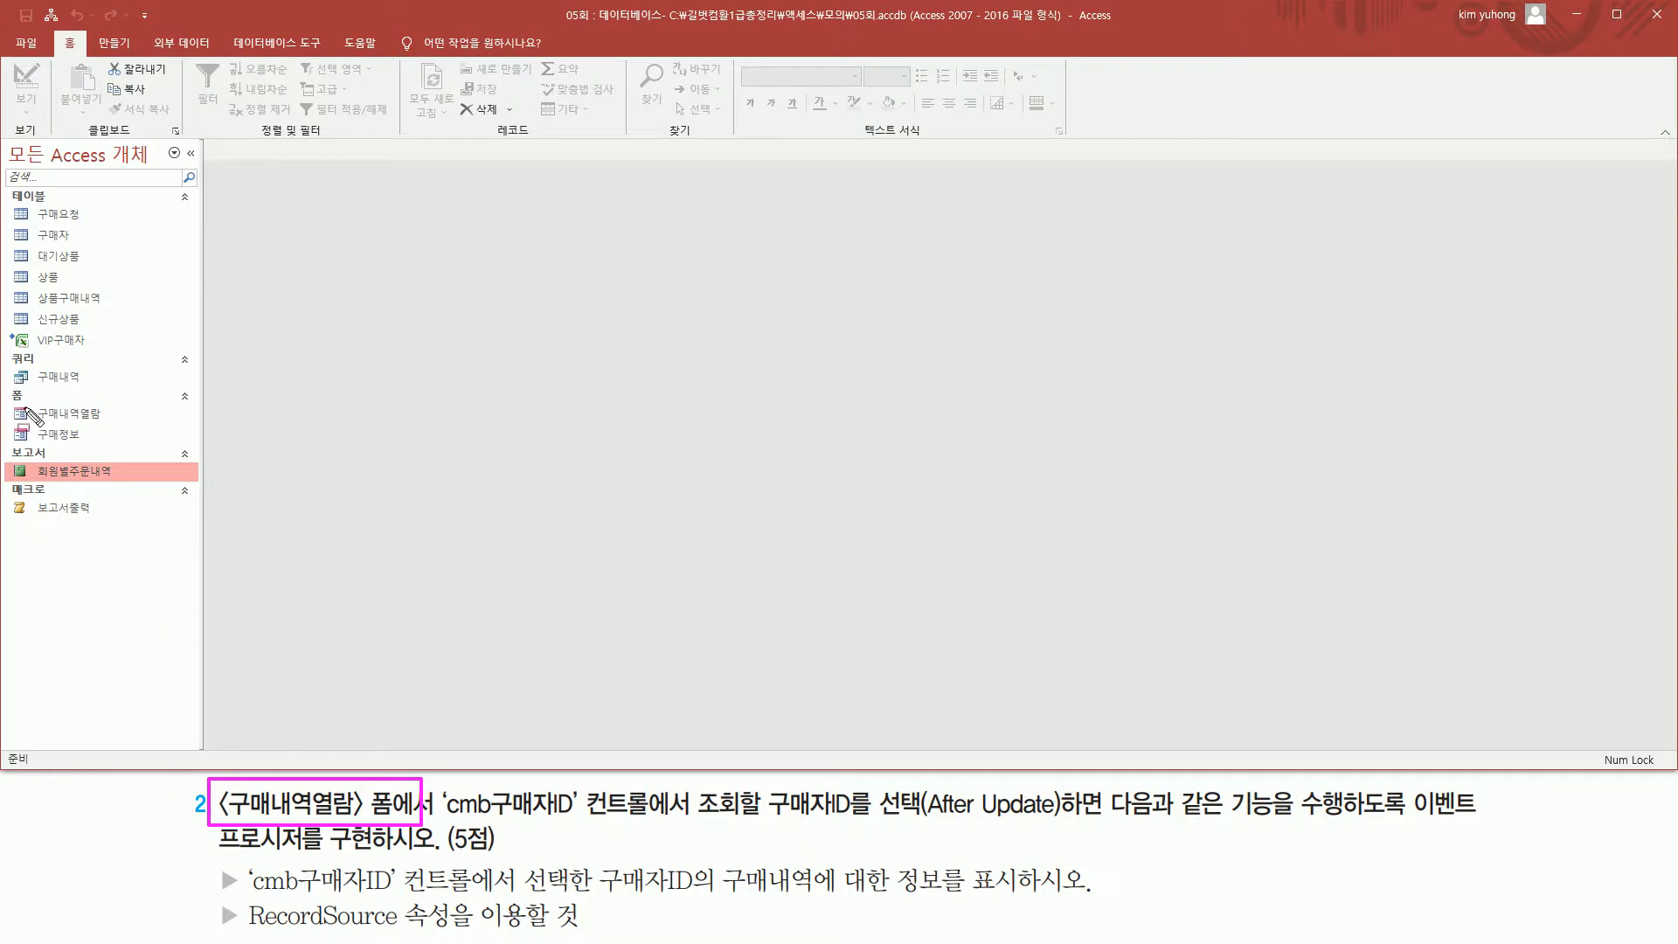
{"action": "left_click_drag", "start_coordinate": [33, 397], "coordinate": [120, 428]}
{"action": "key", "text": "Escape"}
{"action": "left_click", "coordinate": [100, 415]}
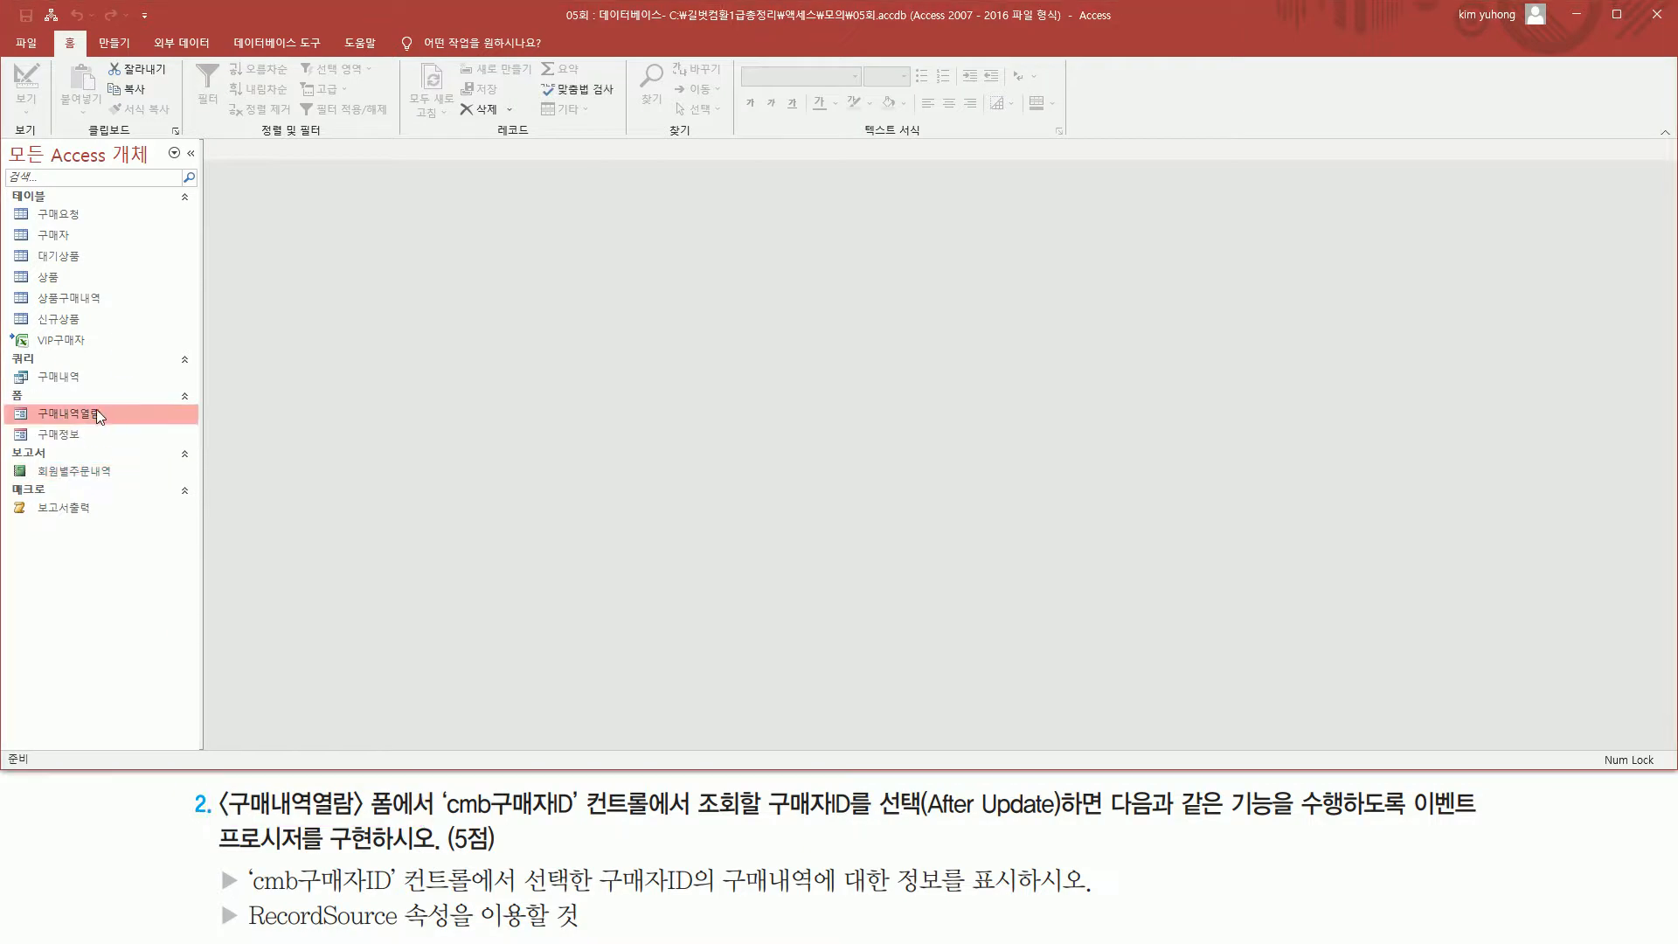
{"action": "double_click", "coordinate": [94, 411]}
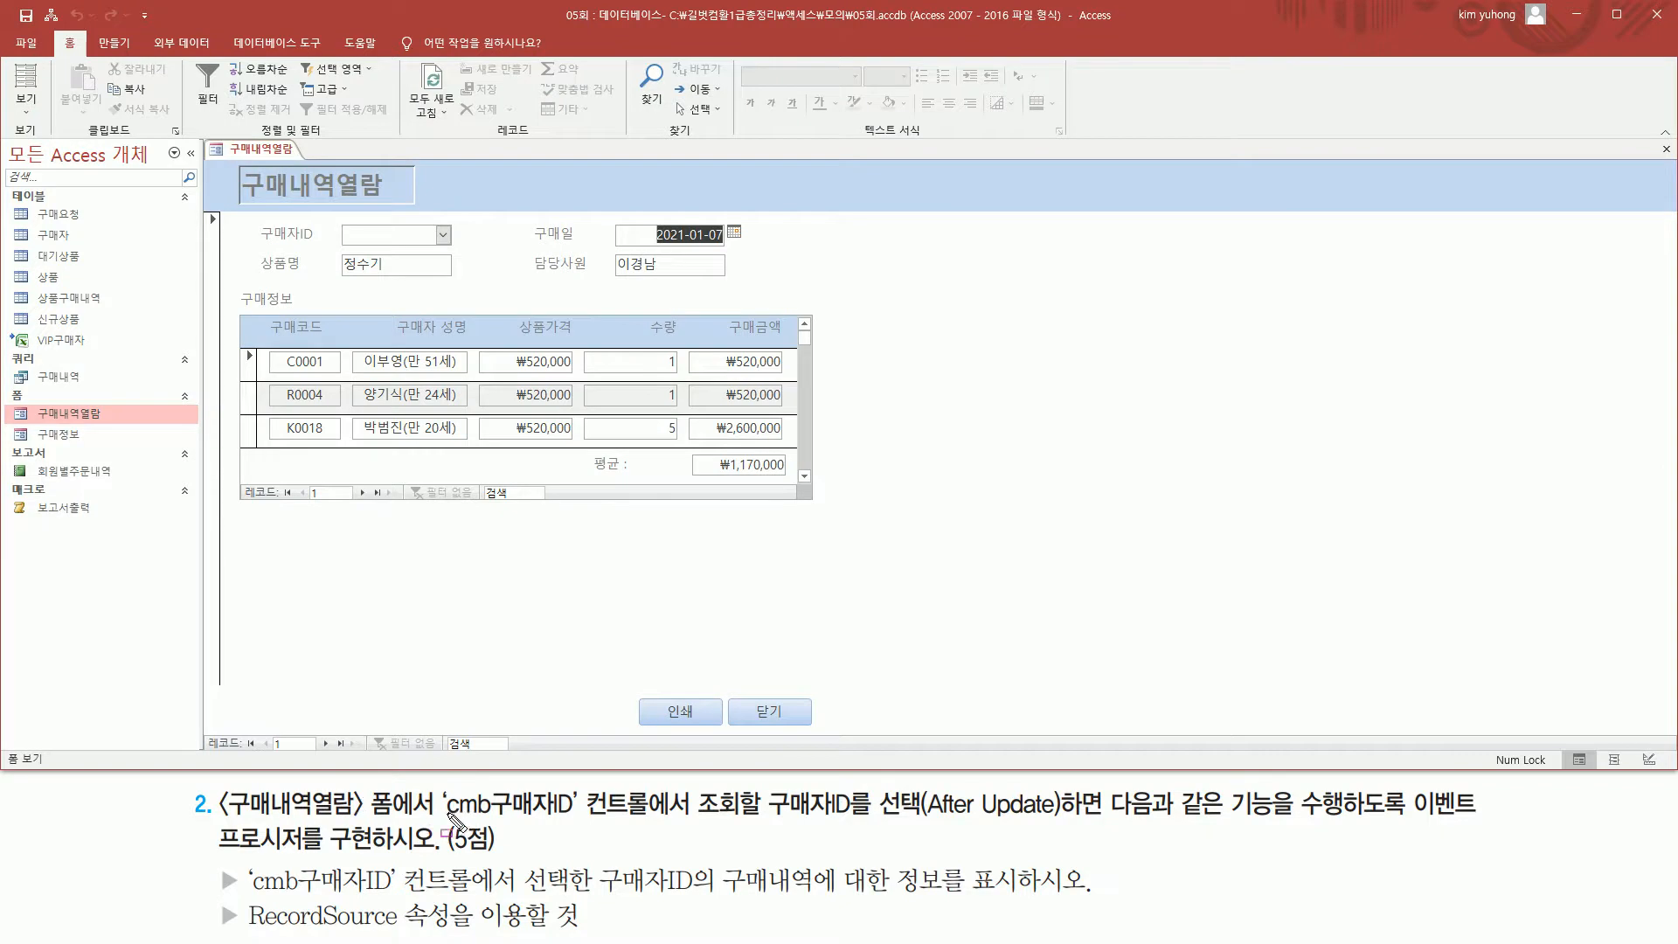
{"action": "mouse_move", "coordinate": [435, 821]}
{"action": "left_mouse_down"}
{"action": "mouse_move", "coordinate": [581, 831]}
{"action": "mouse_move", "coordinate": [584, 787]}
{"action": "mouse_move", "coordinate": [691, 784]}
{"action": "mouse_move", "coordinate": [651, 784]}
{"action": "left_mouse_up"}
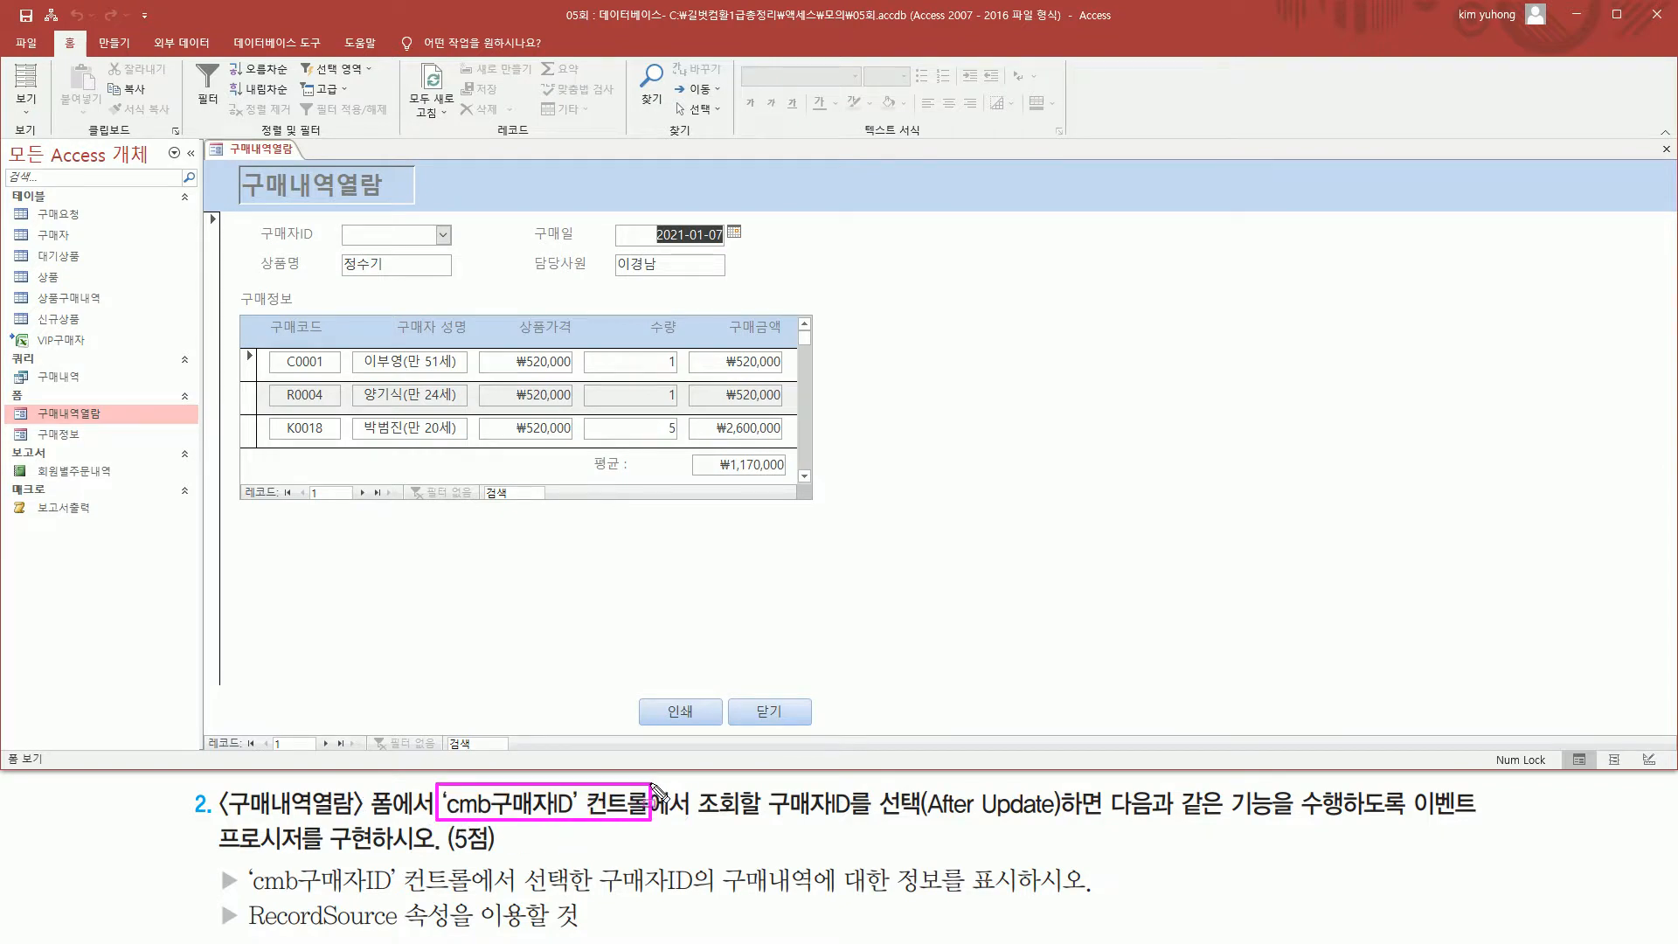
{"action": "left_click_drag", "start_coordinate": [329, 224], "coordinate": [466, 254]}
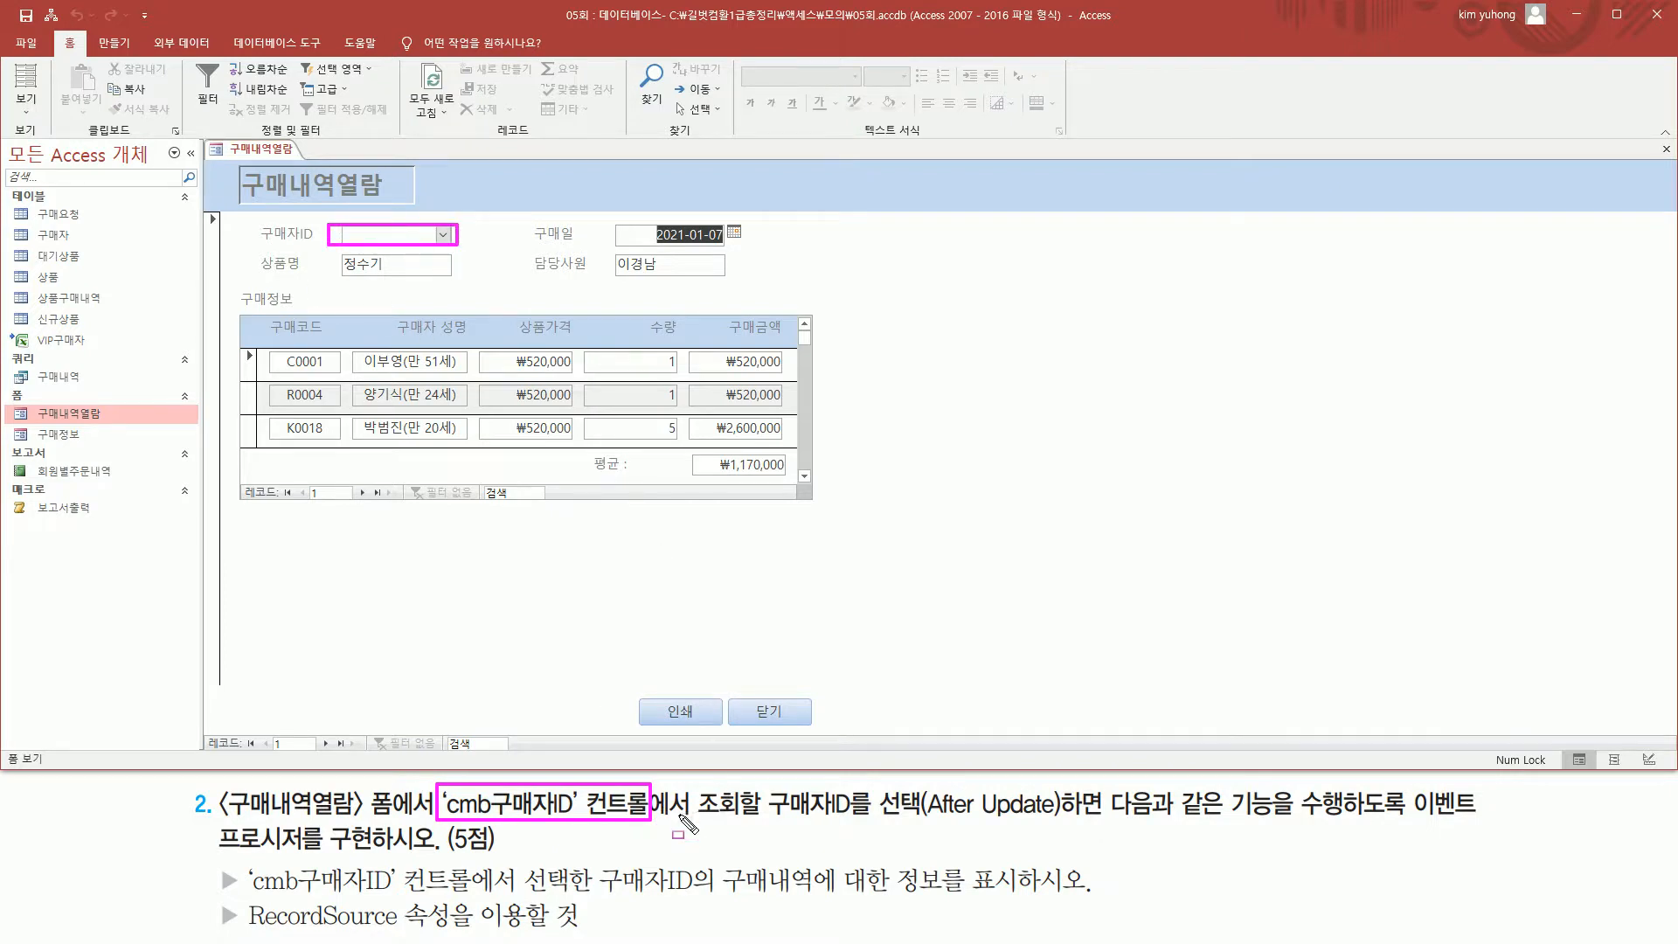
{"action": "left_click_drag", "start_coordinate": [695, 817], "coordinate": [1082, 817]}
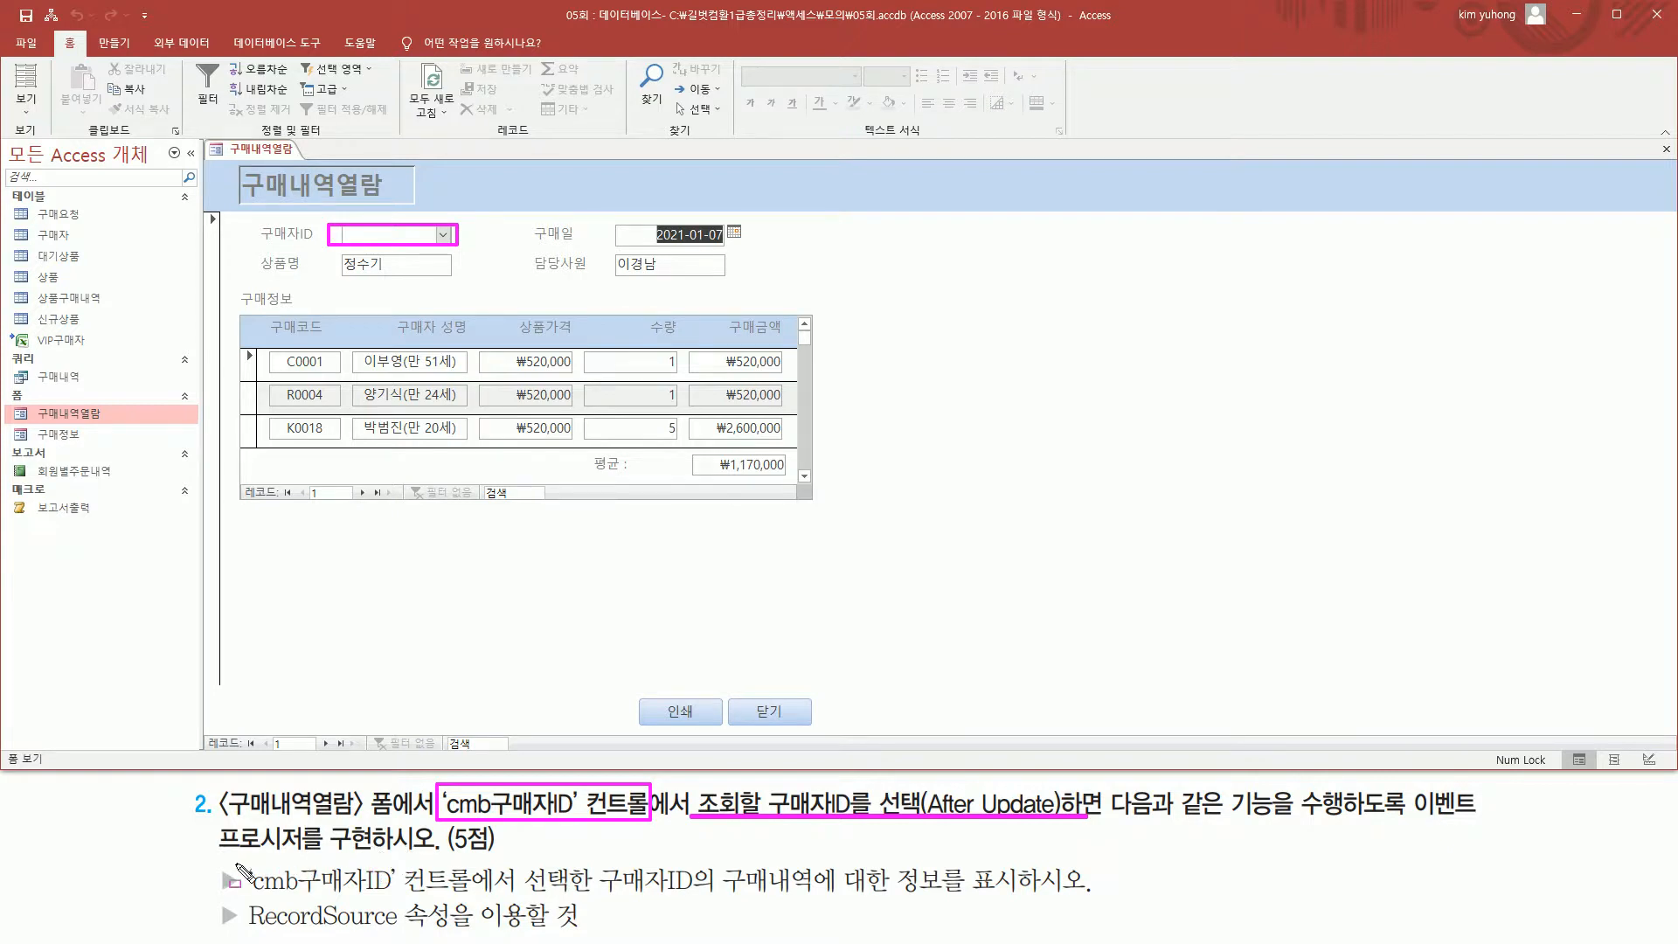
{"action": "mouse_move", "coordinate": [245, 858]}
{"action": "left_mouse_down"}
{"action": "mouse_move", "coordinate": [363, 913]}
{"action": "mouse_move", "coordinate": [559, 904]}
{"action": "mouse_move", "coordinate": [507, 897]}
{"action": "left_mouse_up"}
{"action": "left_click_drag", "start_coordinate": [520, 893], "coordinate": [1103, 900]}
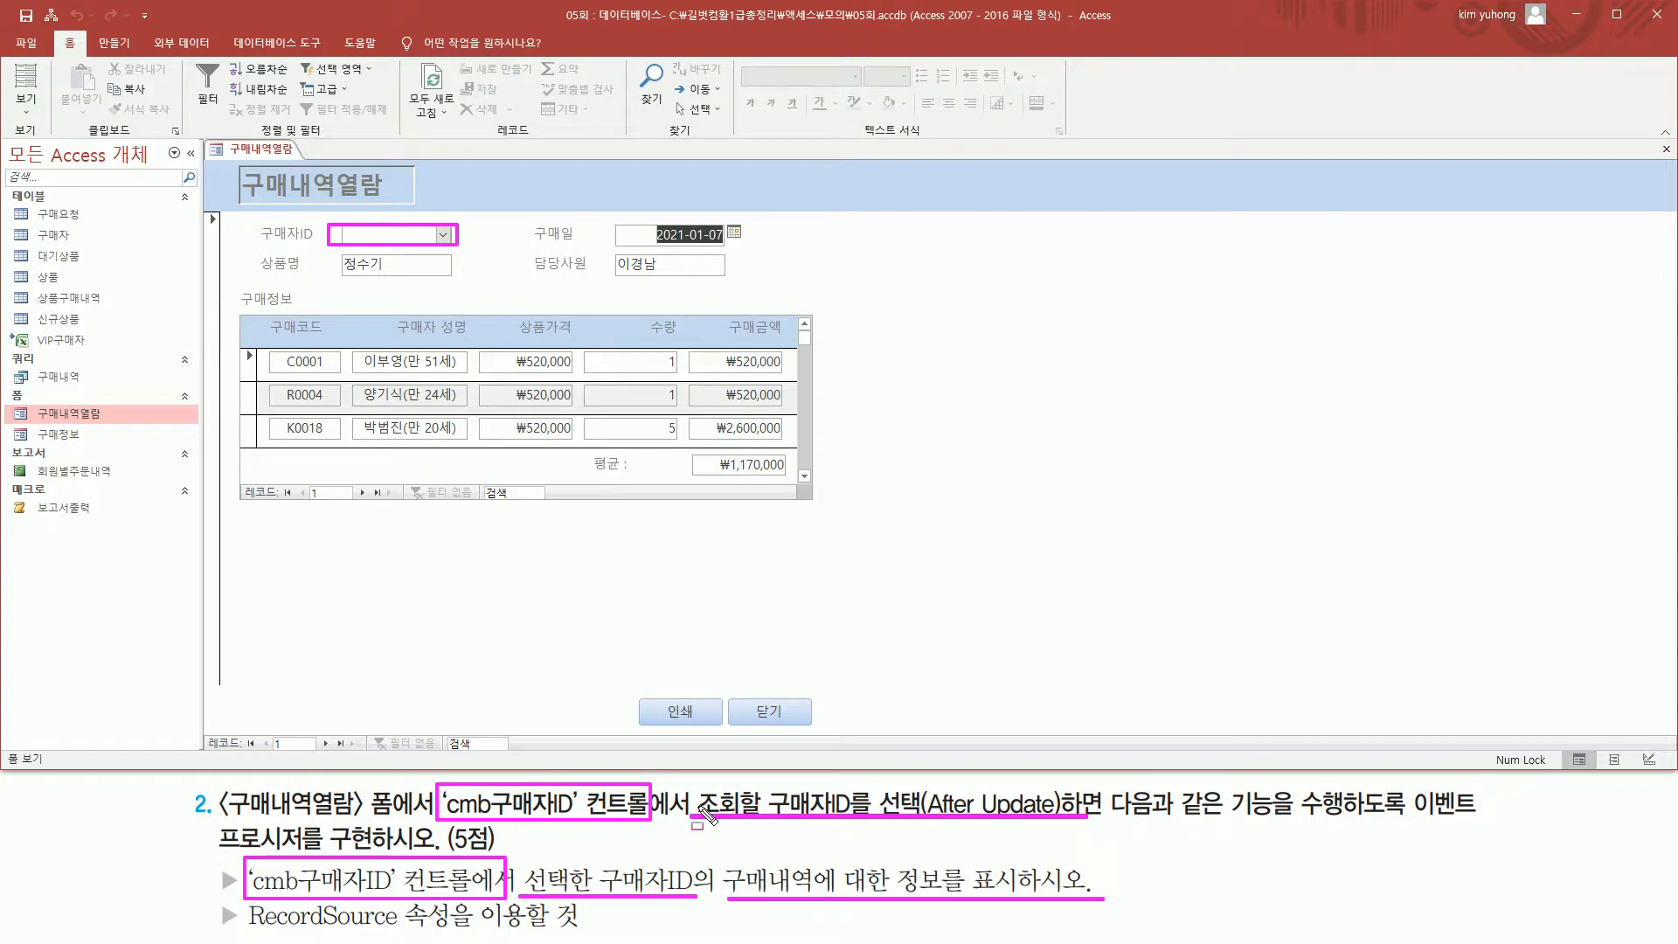
{"action": "left_click_drag", "start_coordinate": [245, 932], "coordinate": [586, 931]}
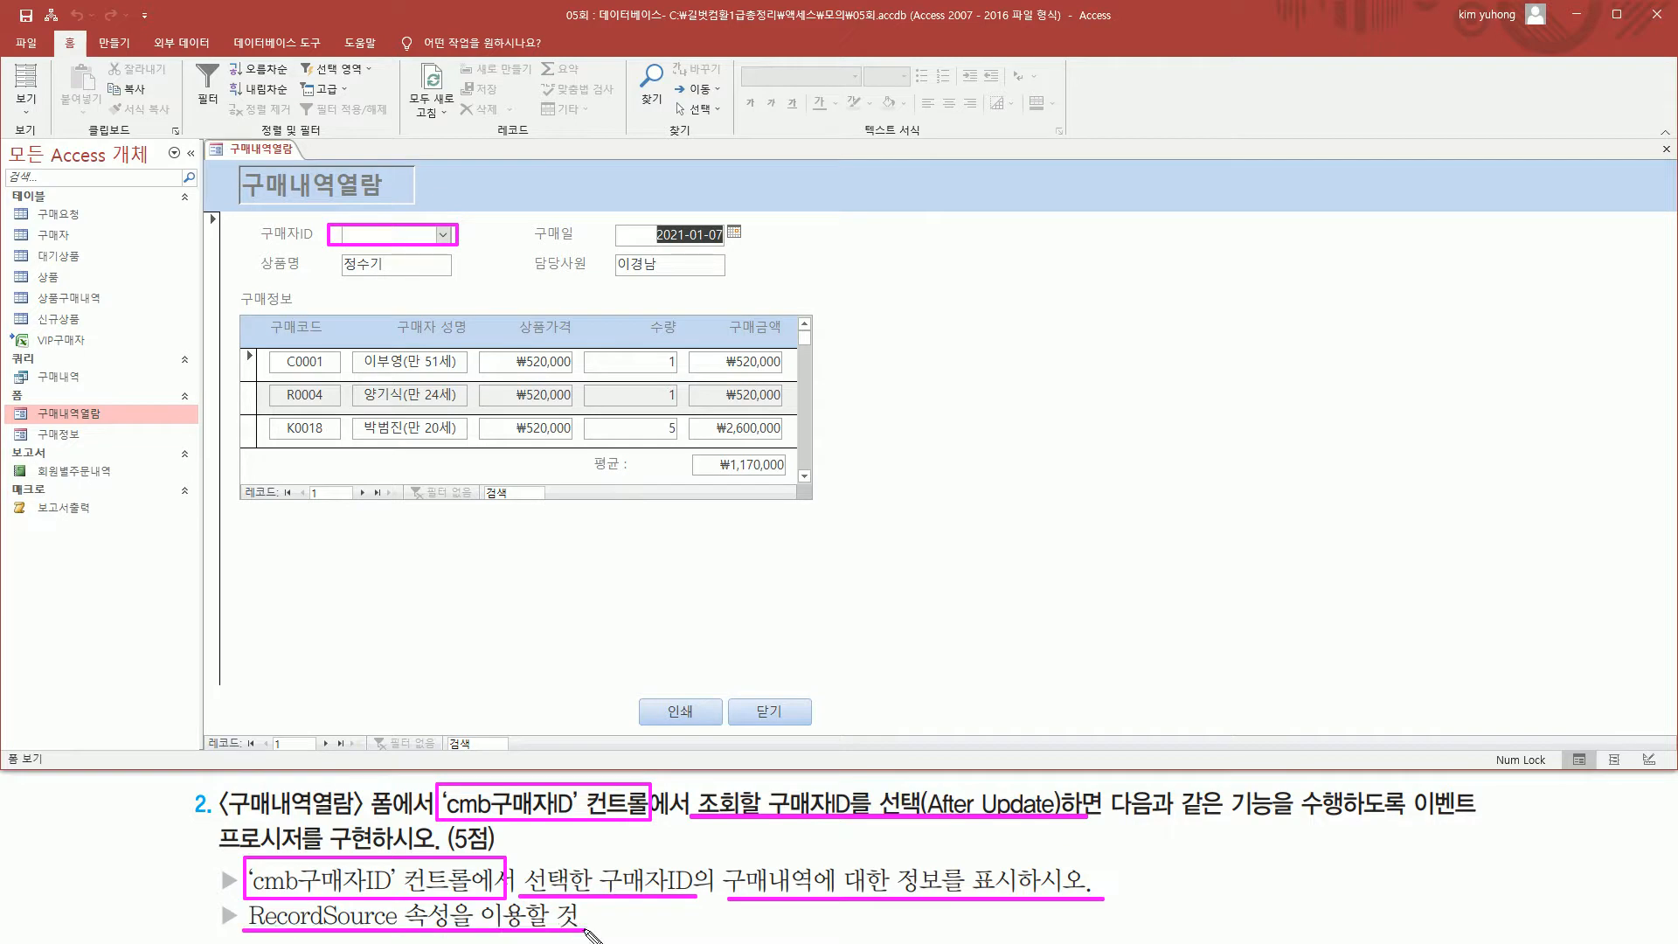
{"action": "left_click_drag", "start_coordinate": [348, 217], "coordinate": [432, 250]}
{"action": "mouse_move", "coordinate": [238, 310]}
{"action": "left_mouse_down"}
{"action": "mouse_move", "coordinate": [680, 501]}
{"action": "mouse_move", "coordinate": [811, 499]}
{"action": "left_mouse_up"}
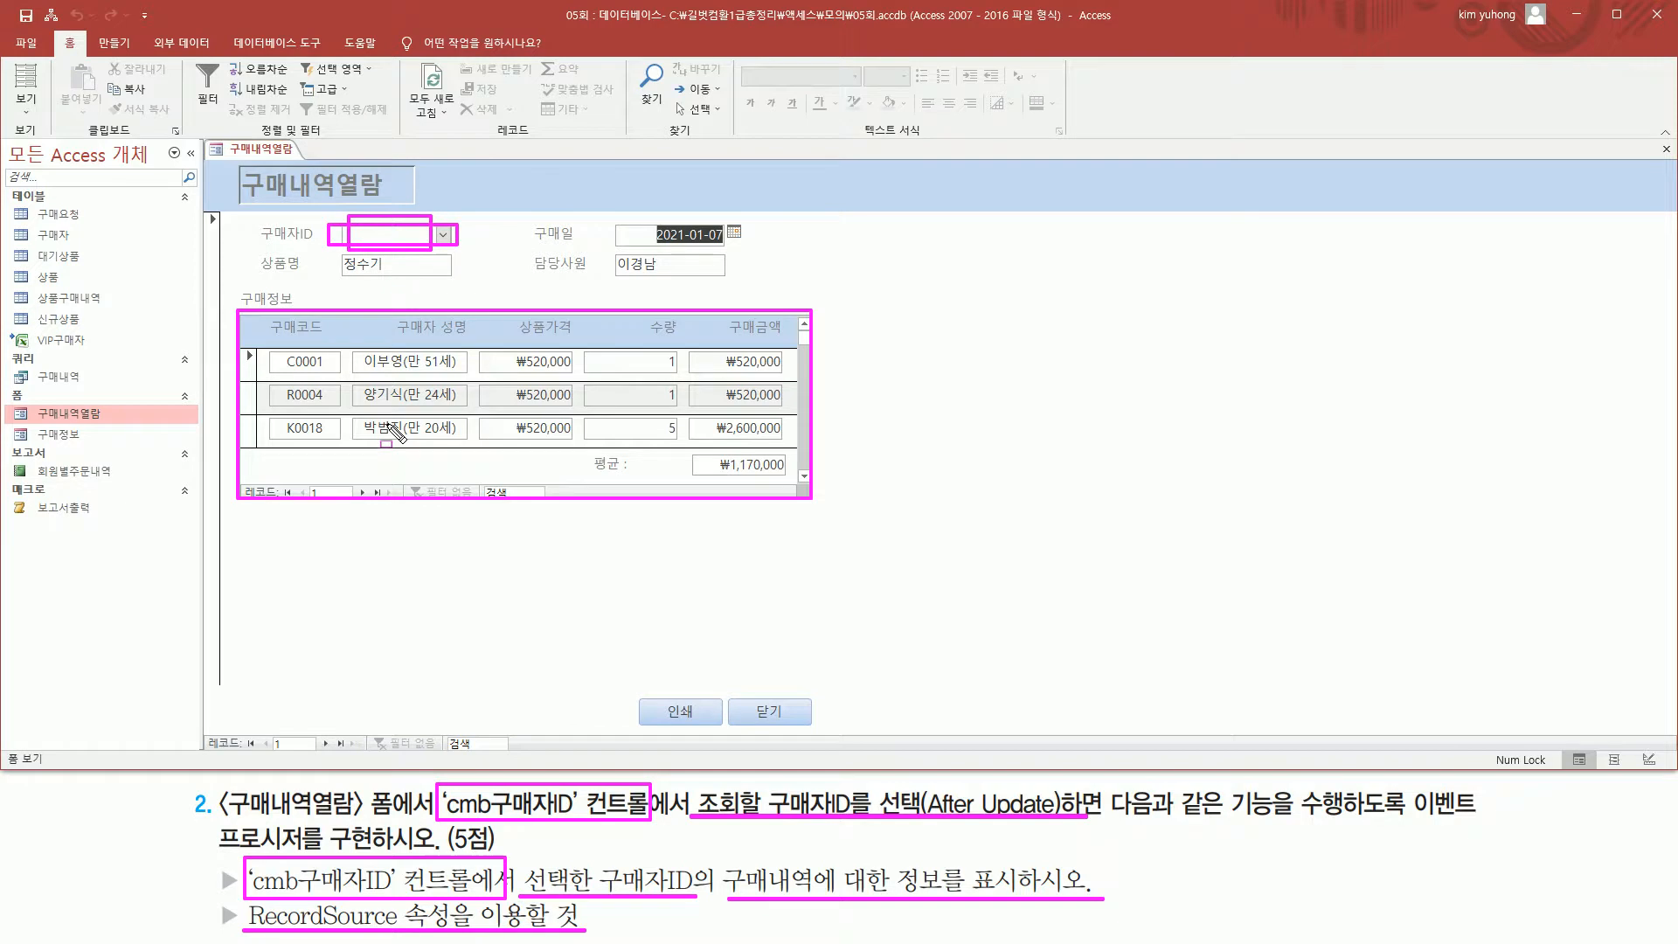
{"action": "key", "text": "Escape"}
Switch the 구매내역열람 form to Design View.
{"action": "left_click", "coordinate": [26, 112]}
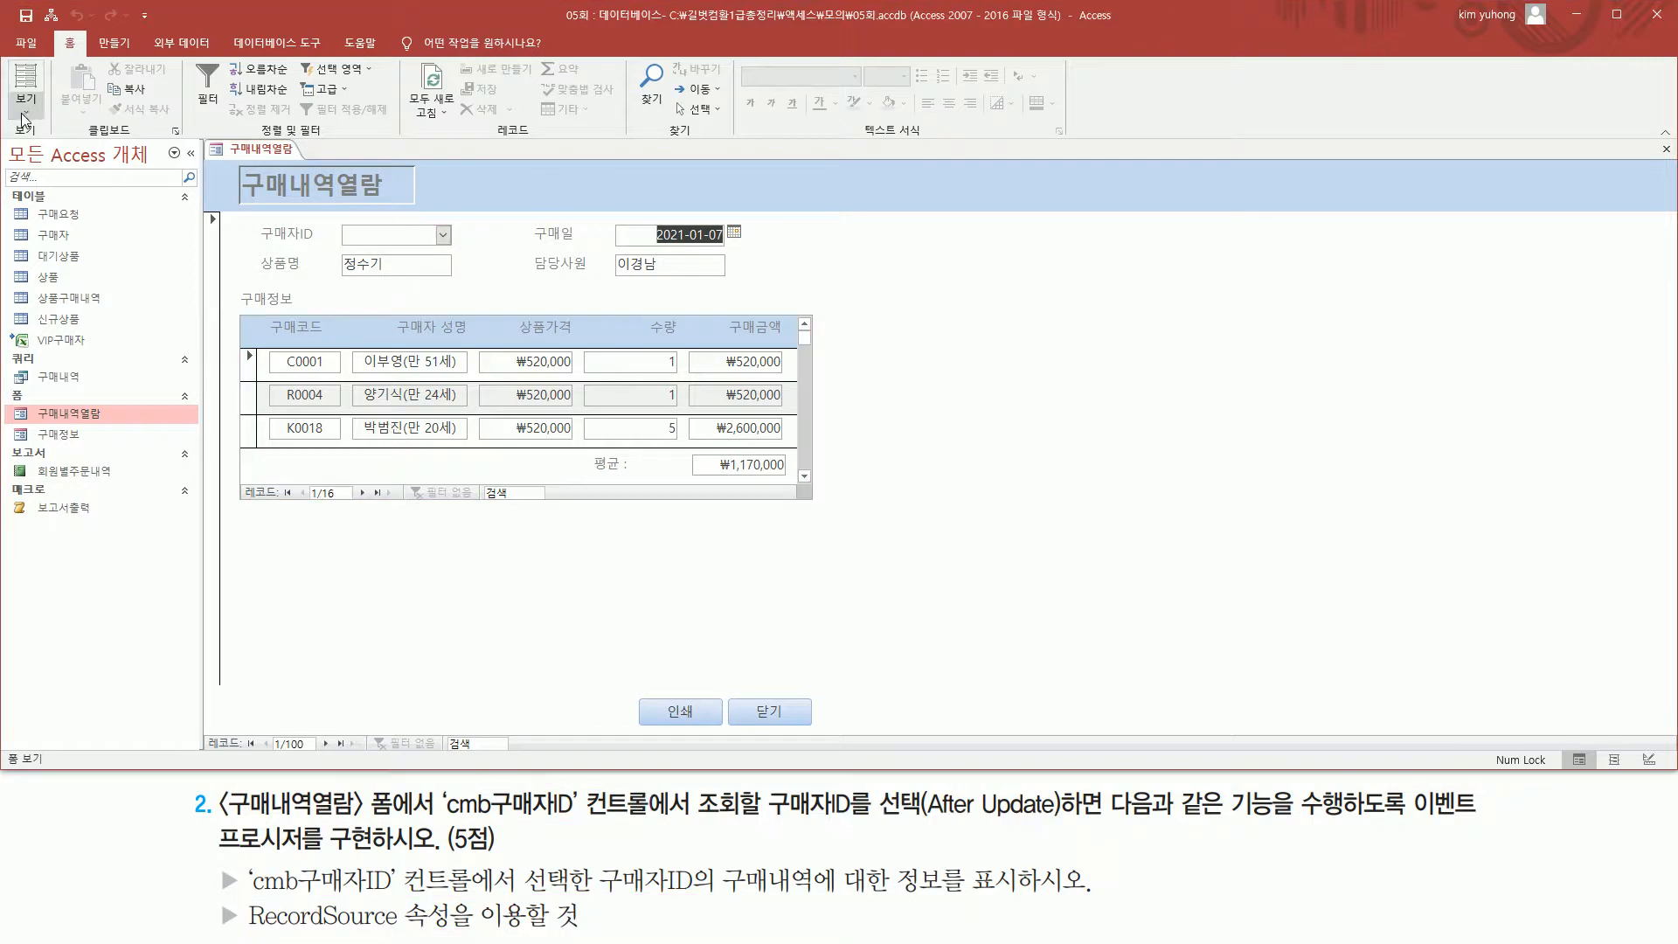
{"action": "left_click", "coordinate": [85, 218]}
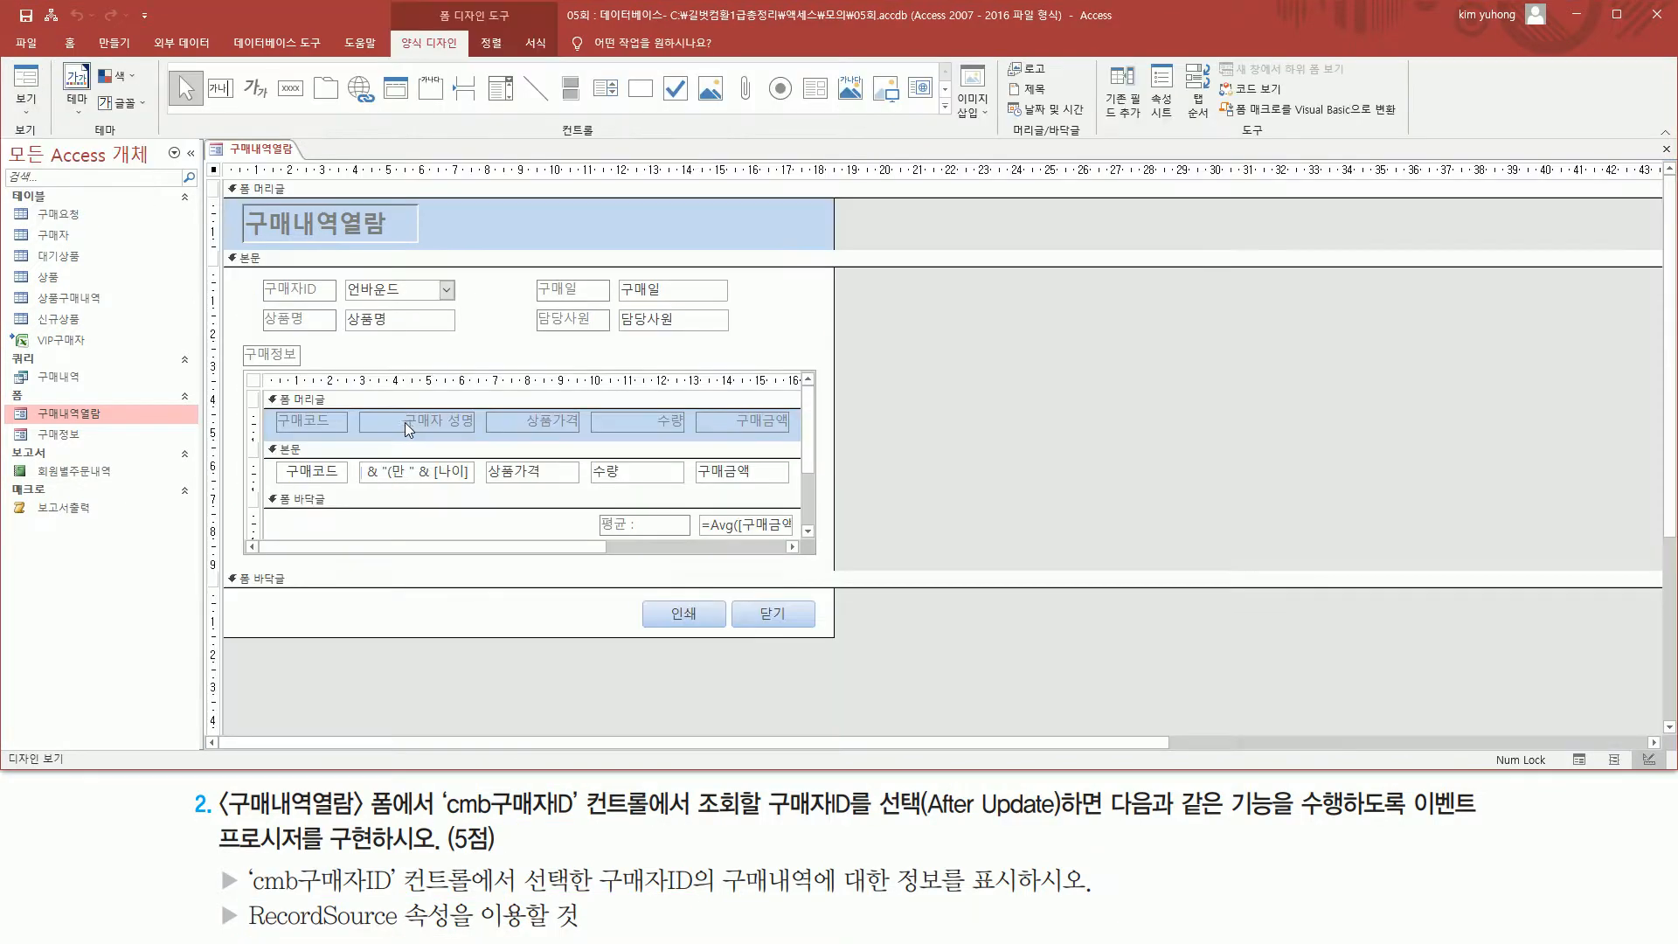
{"action": "key", "text": "ctrl+shift+d"}
{"action": "left_click_drag", "start_coordinate": [344, 273], "coordinate": [468, 304]}
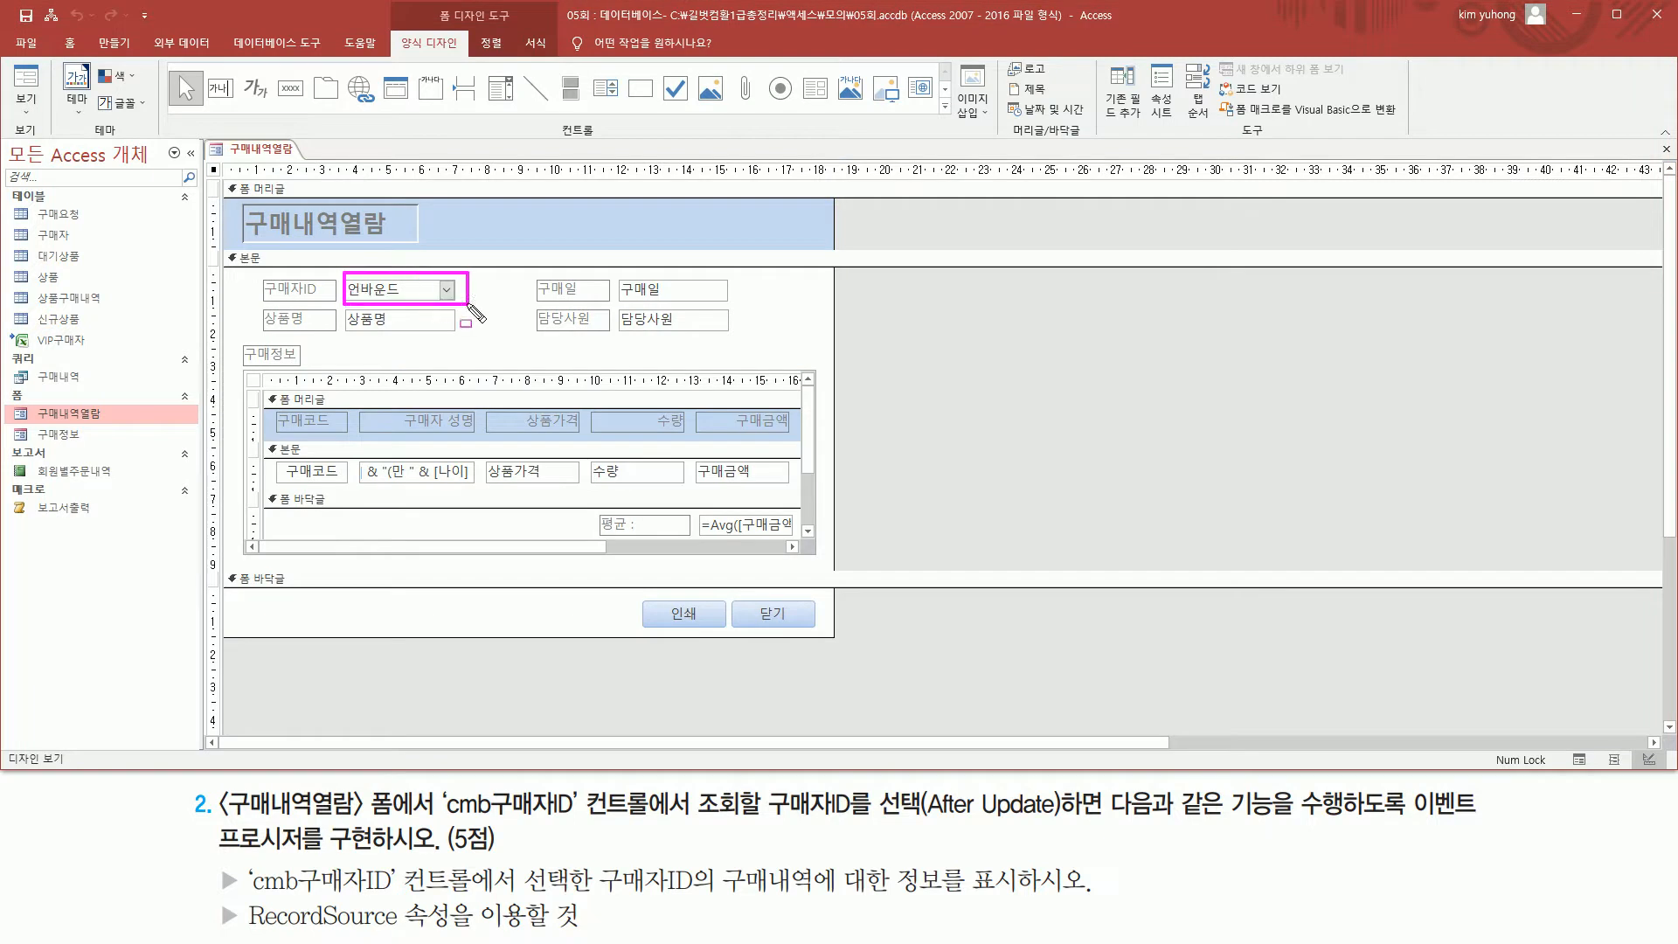
{"action": "mouse_move", "coordinate": [246, 368]}
{"action": "left_mouse_down"}
{"action": "mouse_move", "coordinate": [732, 507]}
{"action": "mouse_move", "coordinate": [814, 552]}
{"action": "left_mouse_up"}
{"action": "key", "text": "Escape"}
Display the form properties of the 구매정보 subform and check its 레코드 원본.
{"action": "left_click", "coordinate": [255, 382]}
{"action": "left_click", "coordinate": [256, 382]}
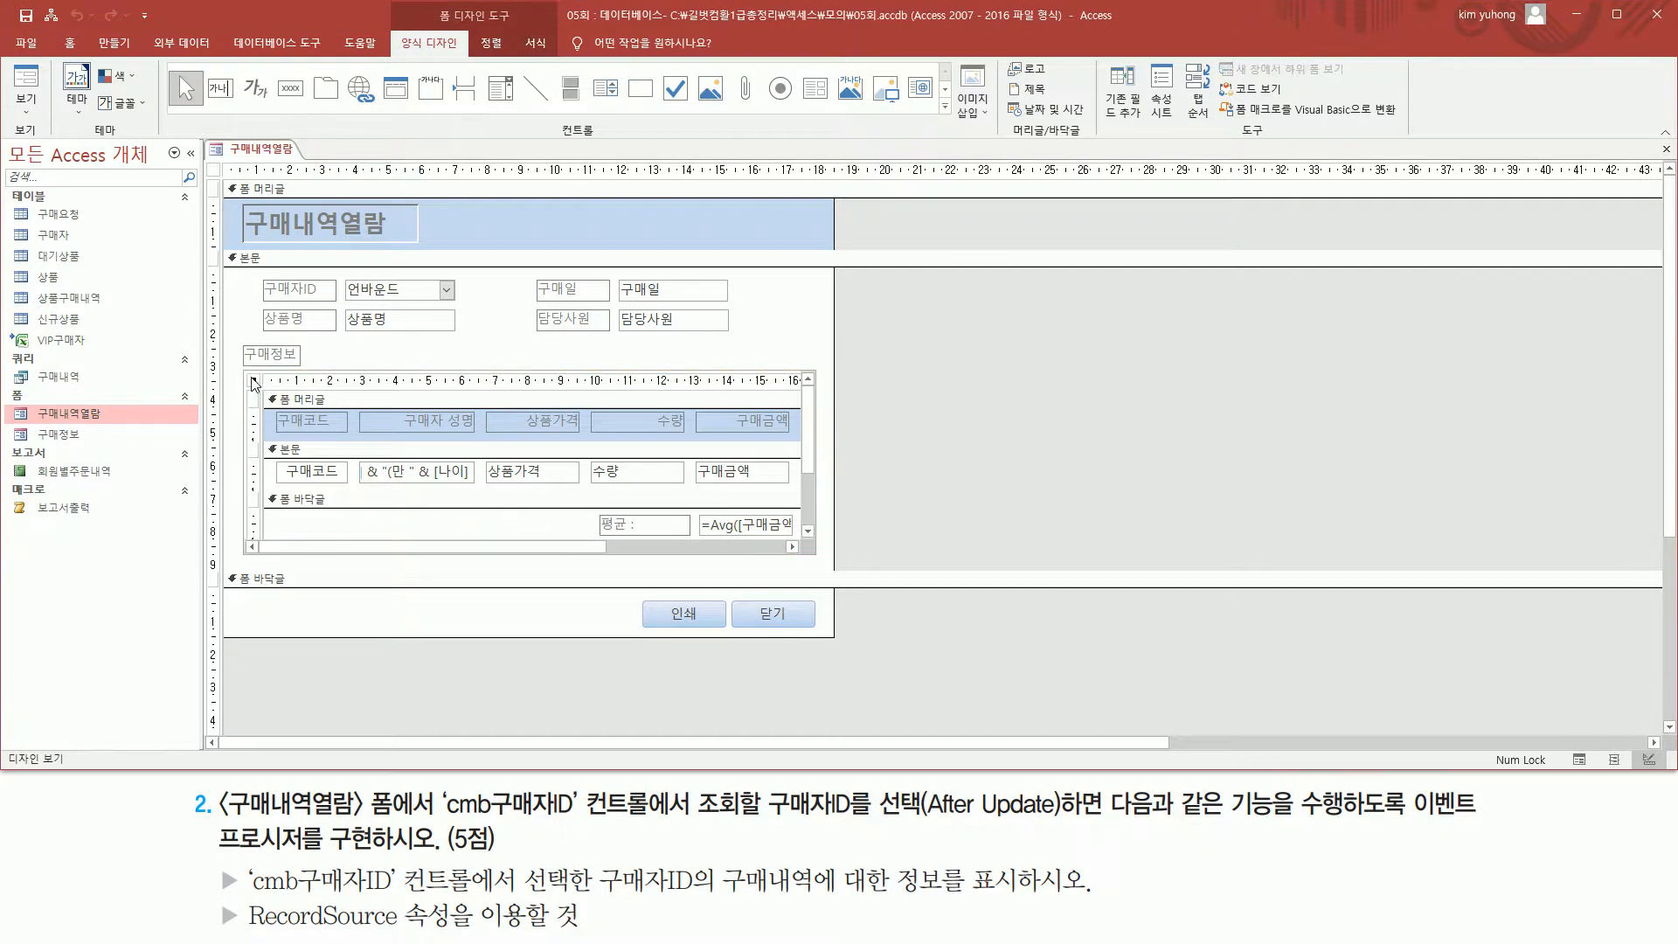
{"action": "mouse_move", "coordinate": [270, 381]}
{"action": "left_mouse_down"}
{"action": "mouse_move", "coordinate": [358, 380]}
{"action": "mouse_move", "coordinate": [253, 424]}
{"action": "mouse_move", "coordinate": [263, 466]}
{"action": "left_mouse_up"}
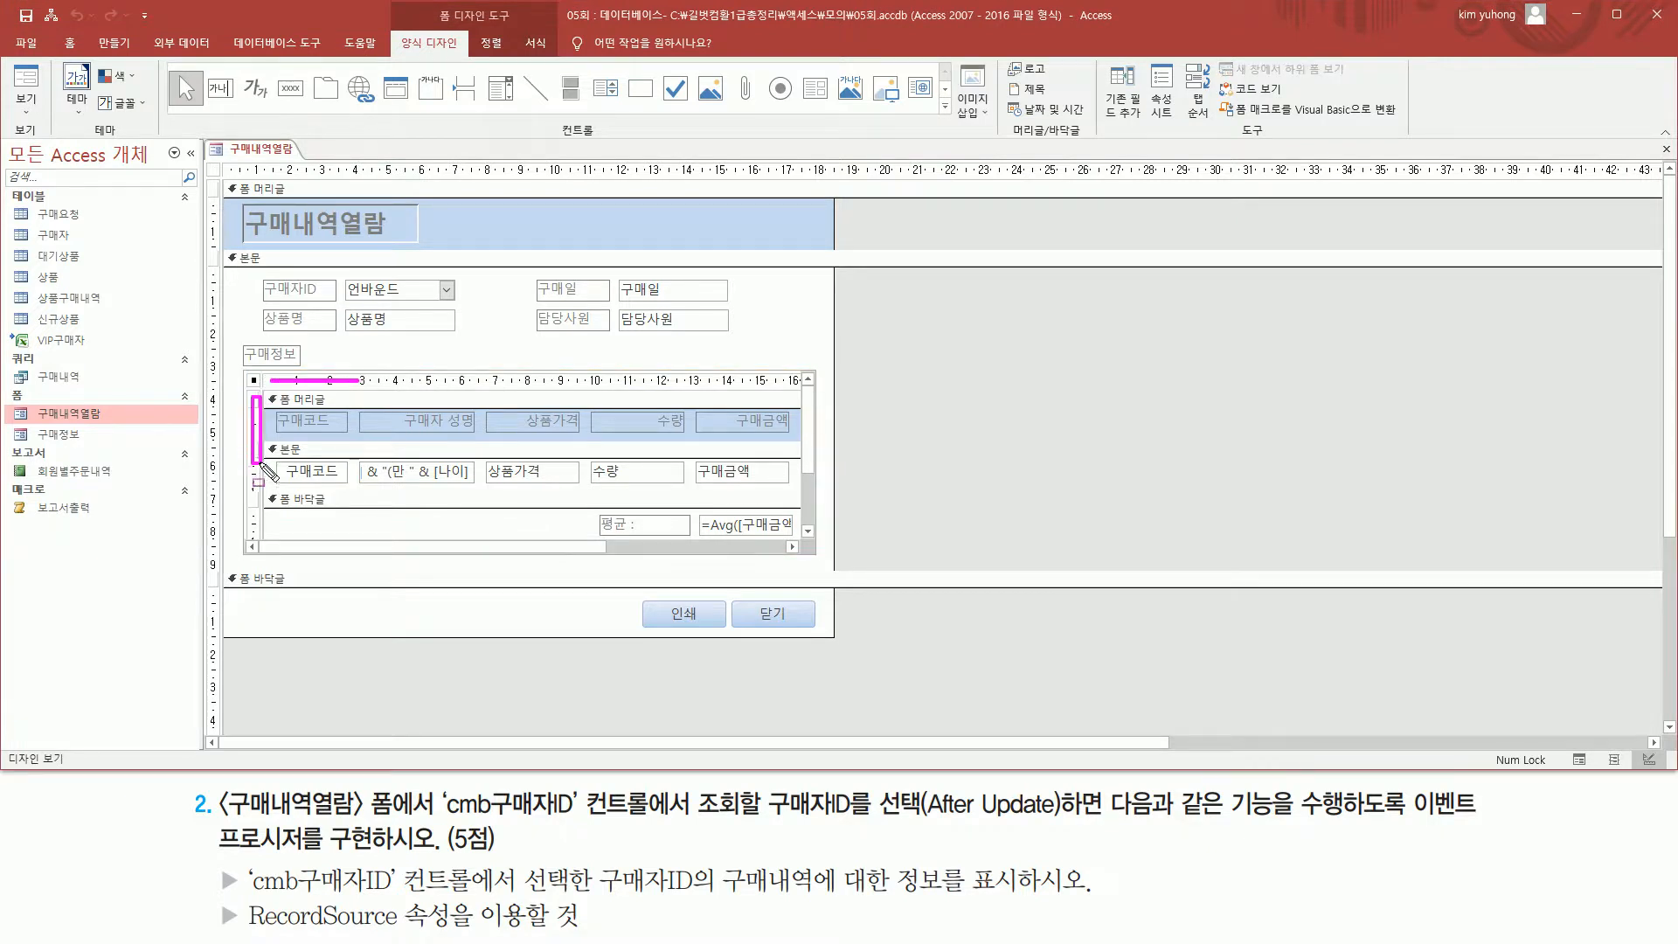
{"action": "key", "text": "Escape"}
{"action": "double_click", "coordinate": [254, 382]}
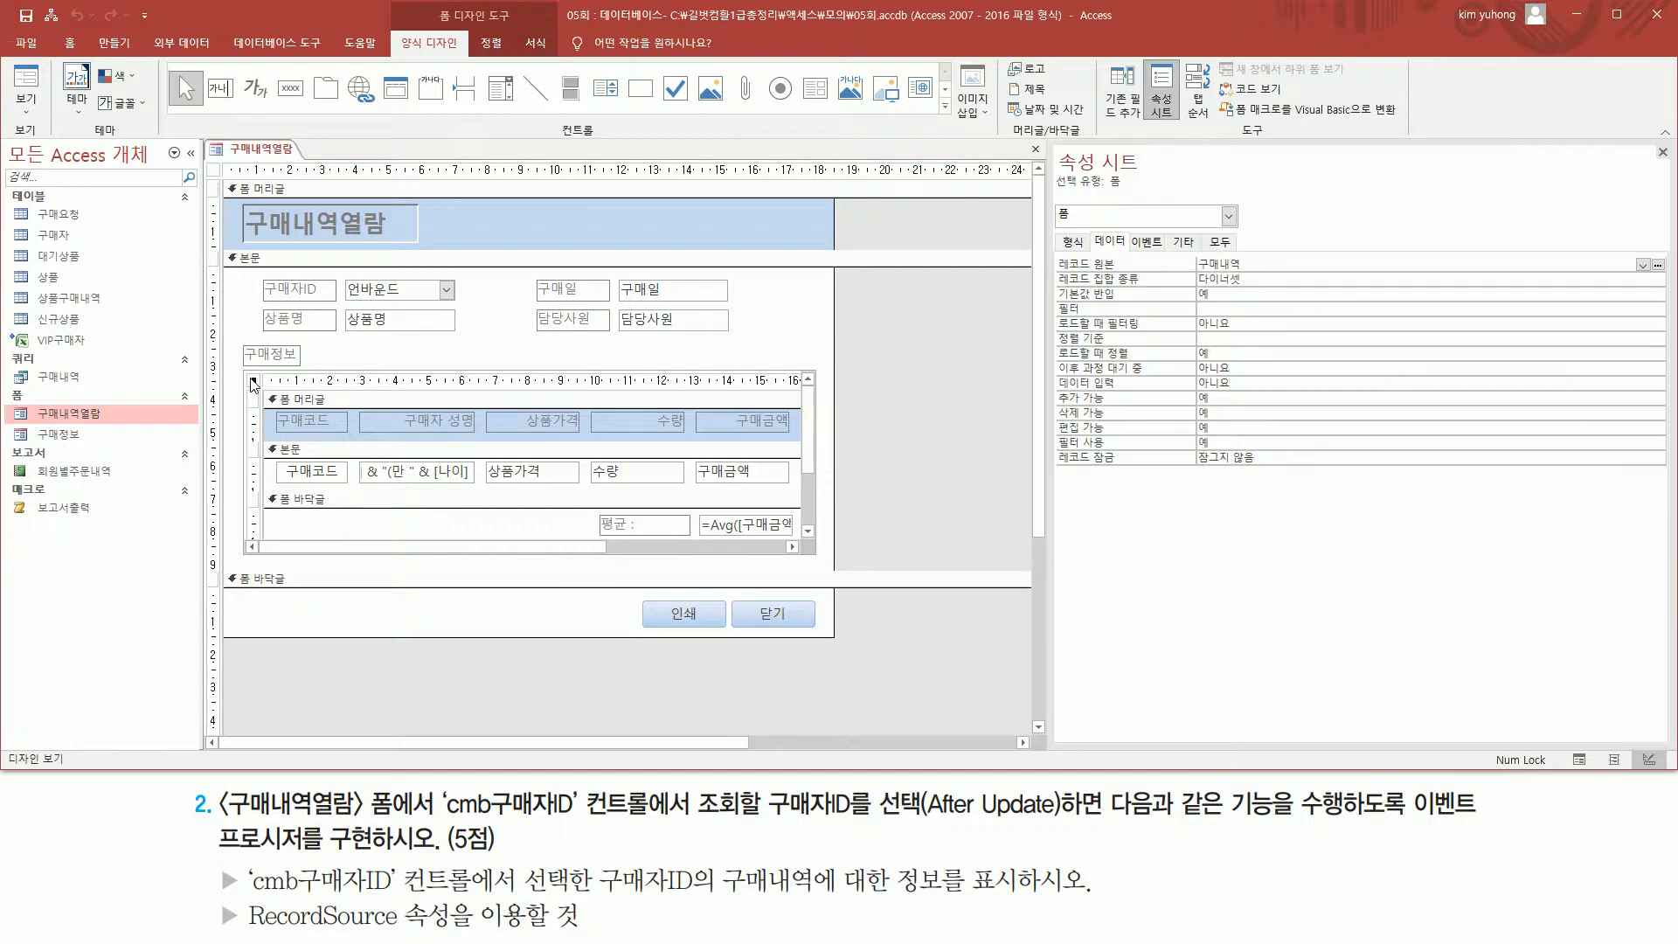
{"action": "left_click_drag", "start_coordinate": [1091, 231], "coordinate": [1133, 271]}
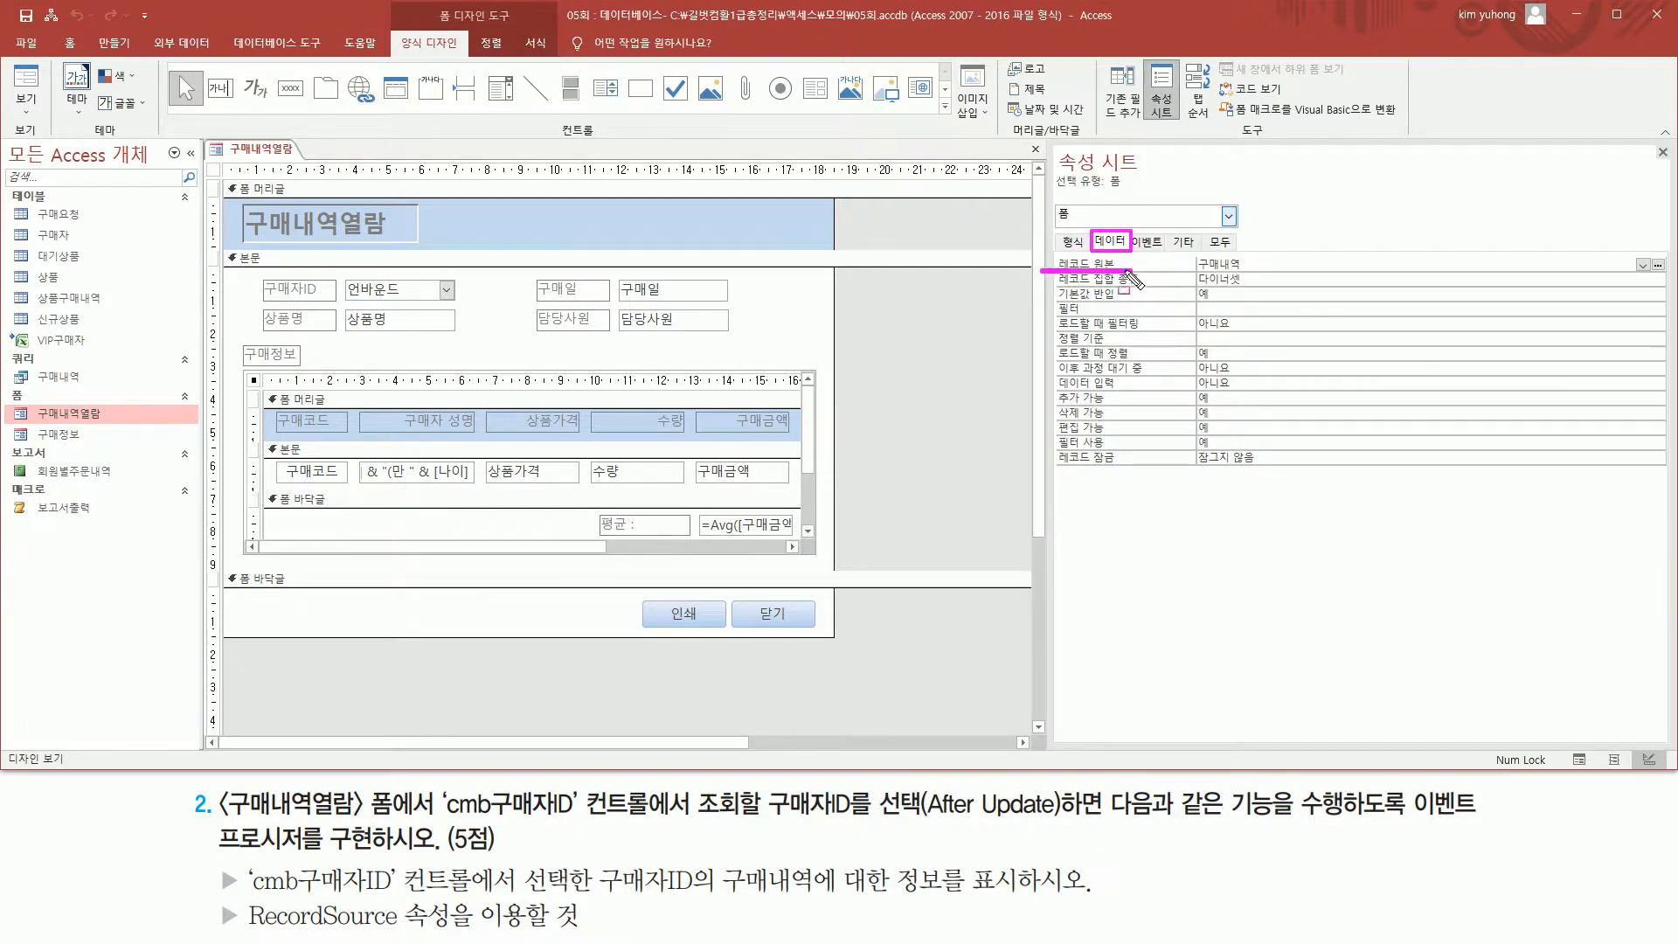
{"action": "mouse_move", "coordinate": [232, 360]}
{"action": "left_mouse_down"}
{"action": "mouse_move", "coordinate": [251, 383]}
{"action": "mouse_move", "coordinate": [817, 562]}
{"action": "left_mouse_up"}
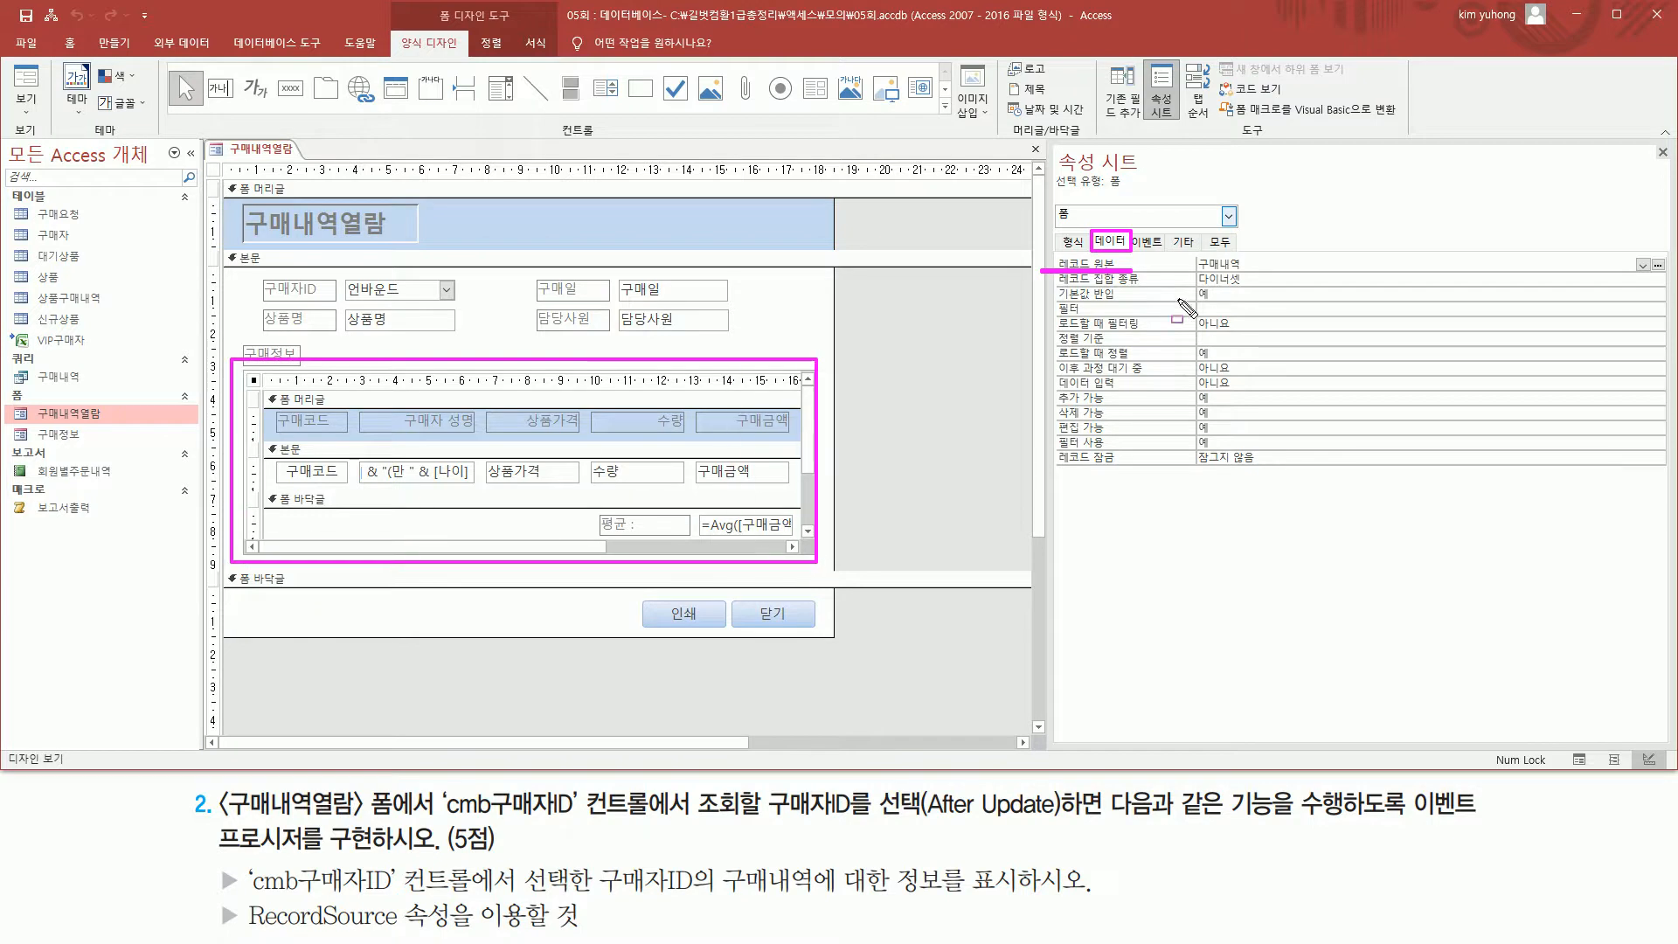
{"action": "left_click_drag", "start_coordinate": [1193, 253], "coordinate": [1245, 273]}
{"action": "left_click_drag", "start_coordinate": [24, 366], "coordinate": [95, 387]}
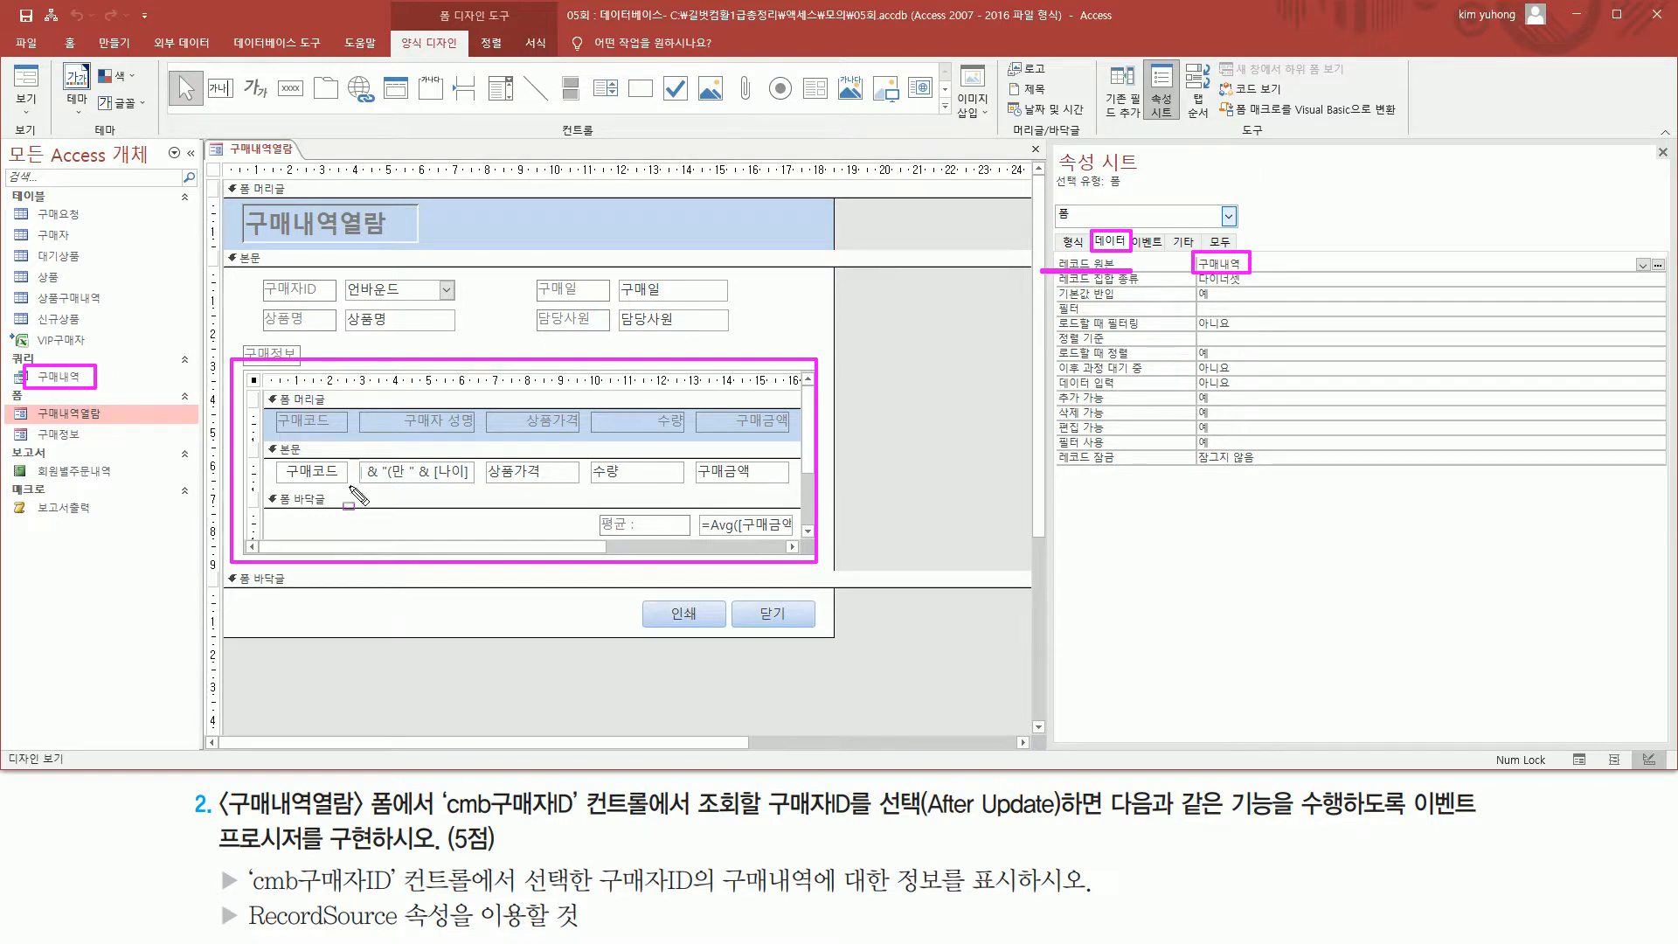
{"action": "key", "text": "Escape"}
Open the 구매내역 query, examine its fields including the 구매자ID column, and close it.
{"action": "left_click", "coordinate": [70, 378]}
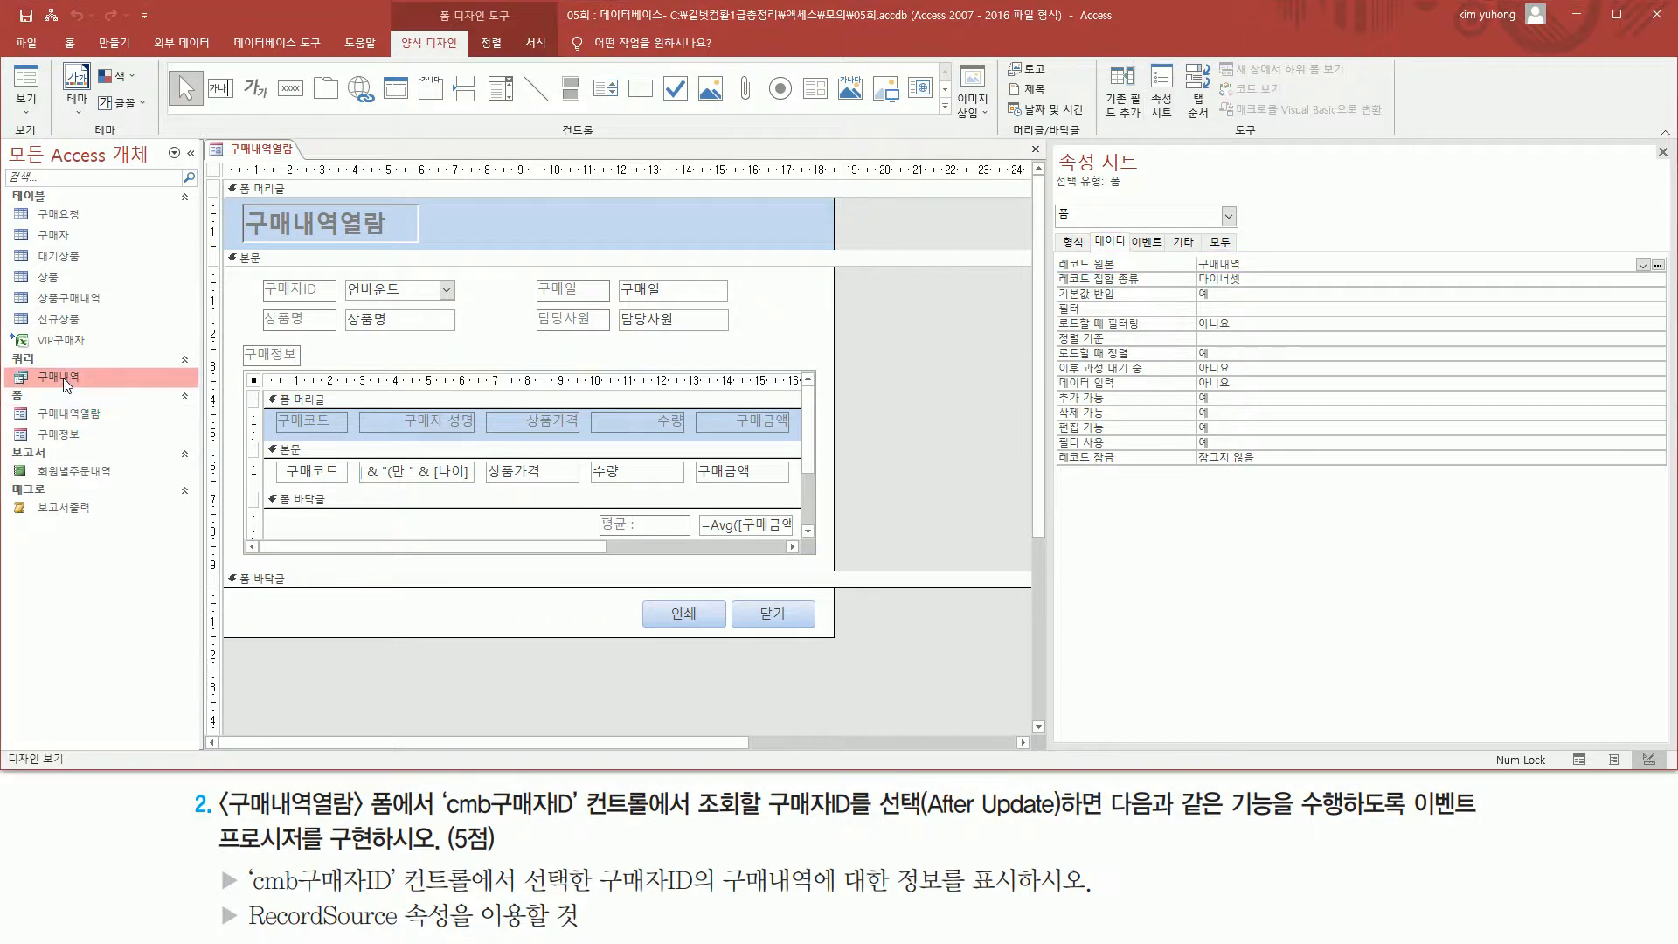
{"action": "double_click", "coordinate": [63, 377]}
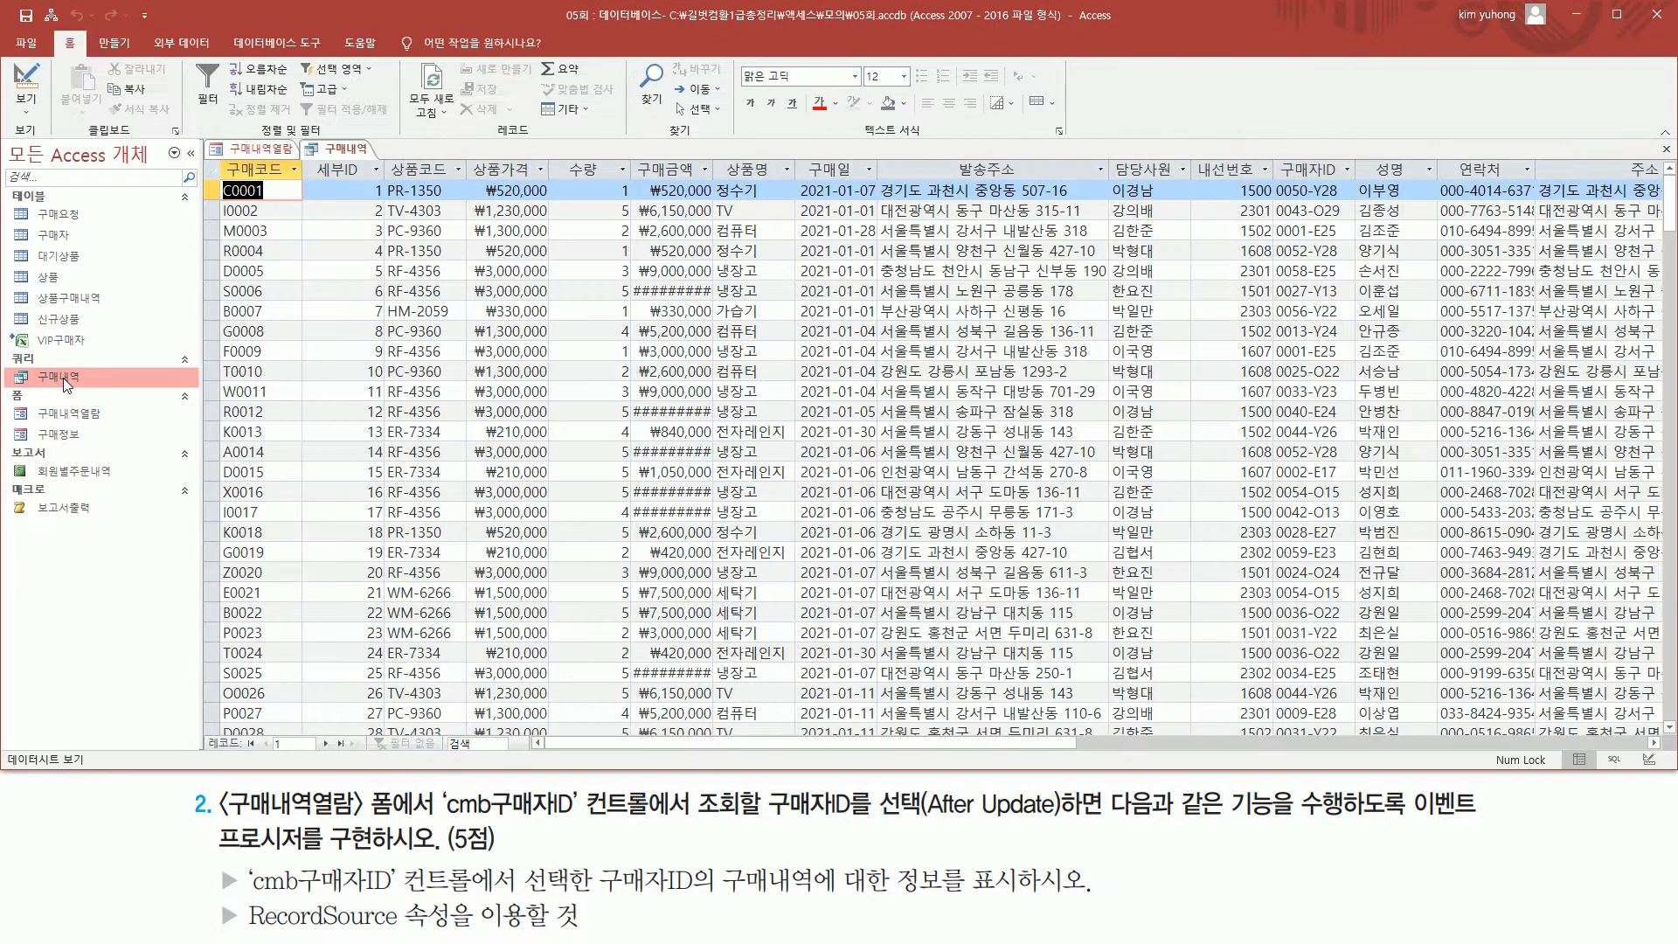
{"action": "mouse_move", "coordinate": [224, 154]}
{"action": "left_mouse_down"}
{"action": "mouse_move", "coordinate": [297, 182]}
{"action": "mouse_move", "coordinate": [1664, 188]}
{"action": "left_mouse_up"}
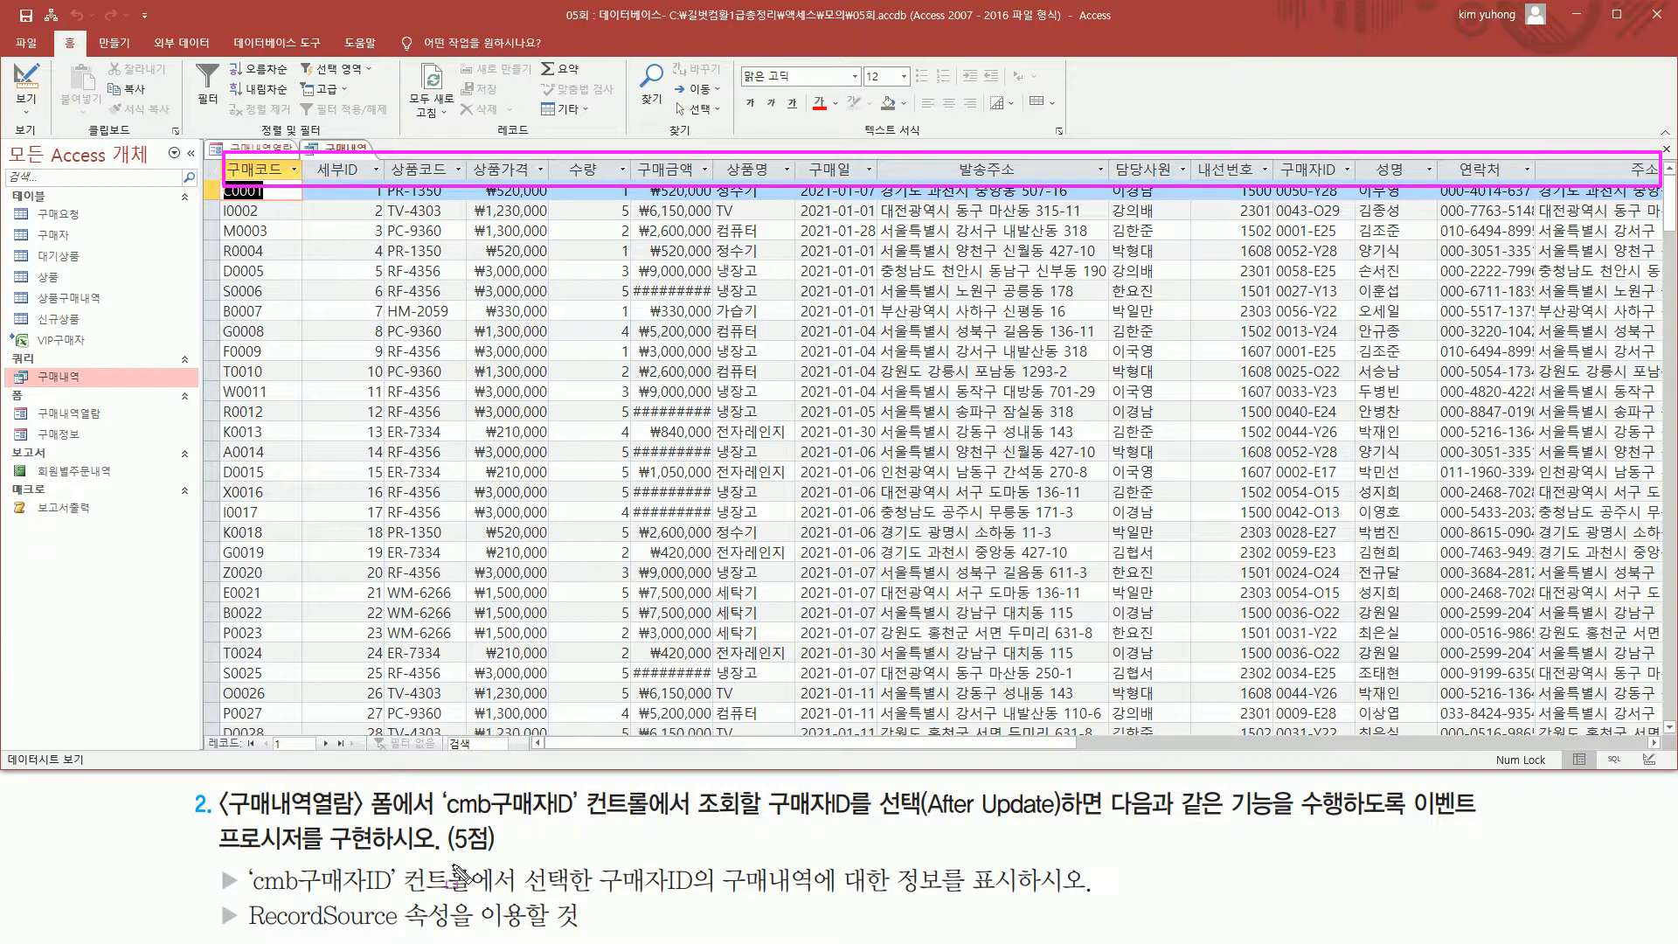
{"action": "left_click_drag", "start_coordinate": [234, 867], "coordinate": [401, 901]}
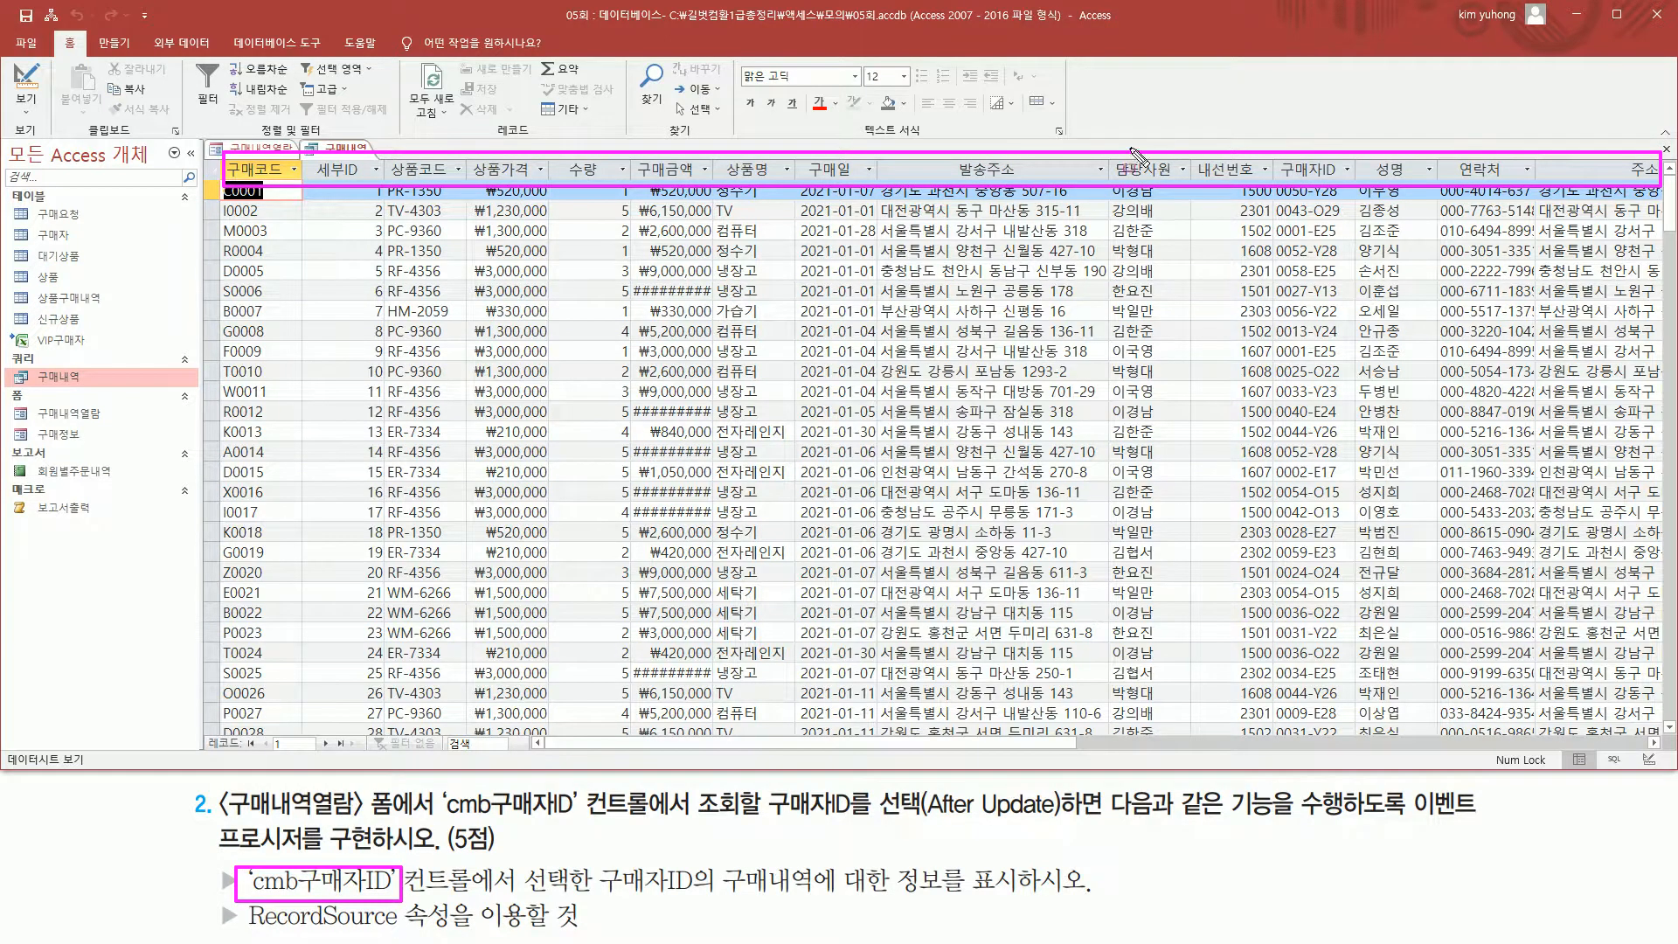
{"action": "mouse_move", "coordinate": [1279, 143]}
{"action": "left_mouse_down"}
{"action": "mouse_move", "coordinate": [1316, 185]}
{"action": "mouse_move", "coordinate": [1341, 185]}
{"action": "left_mouse_up"}
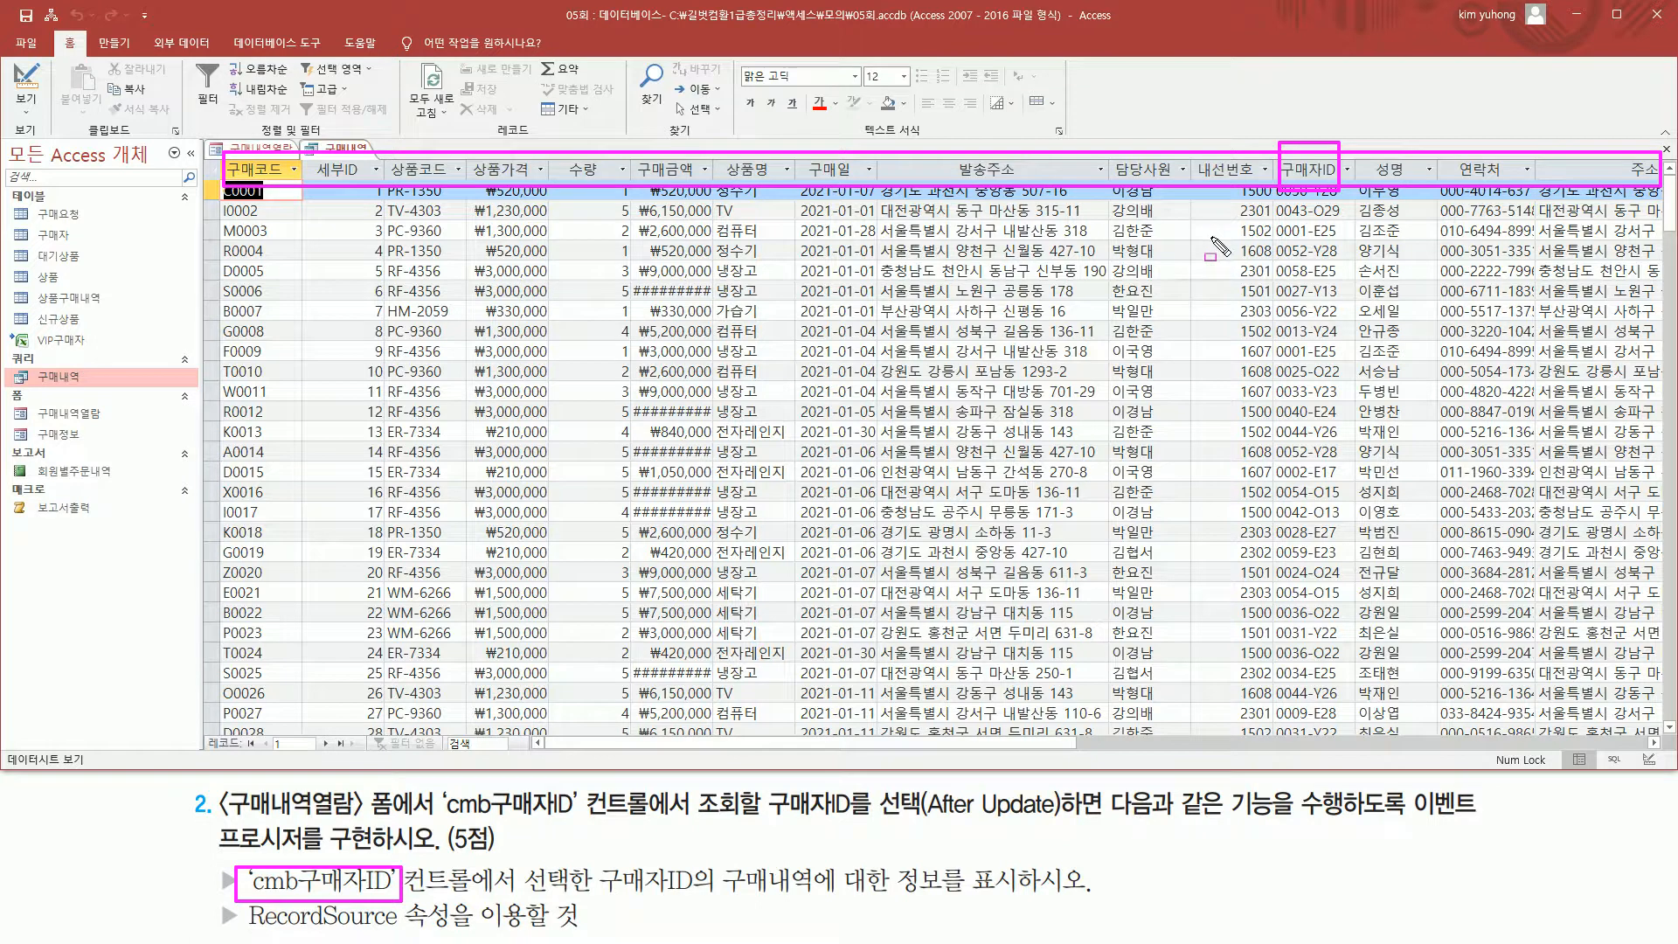
{"action": "key", "text": "Delete"}
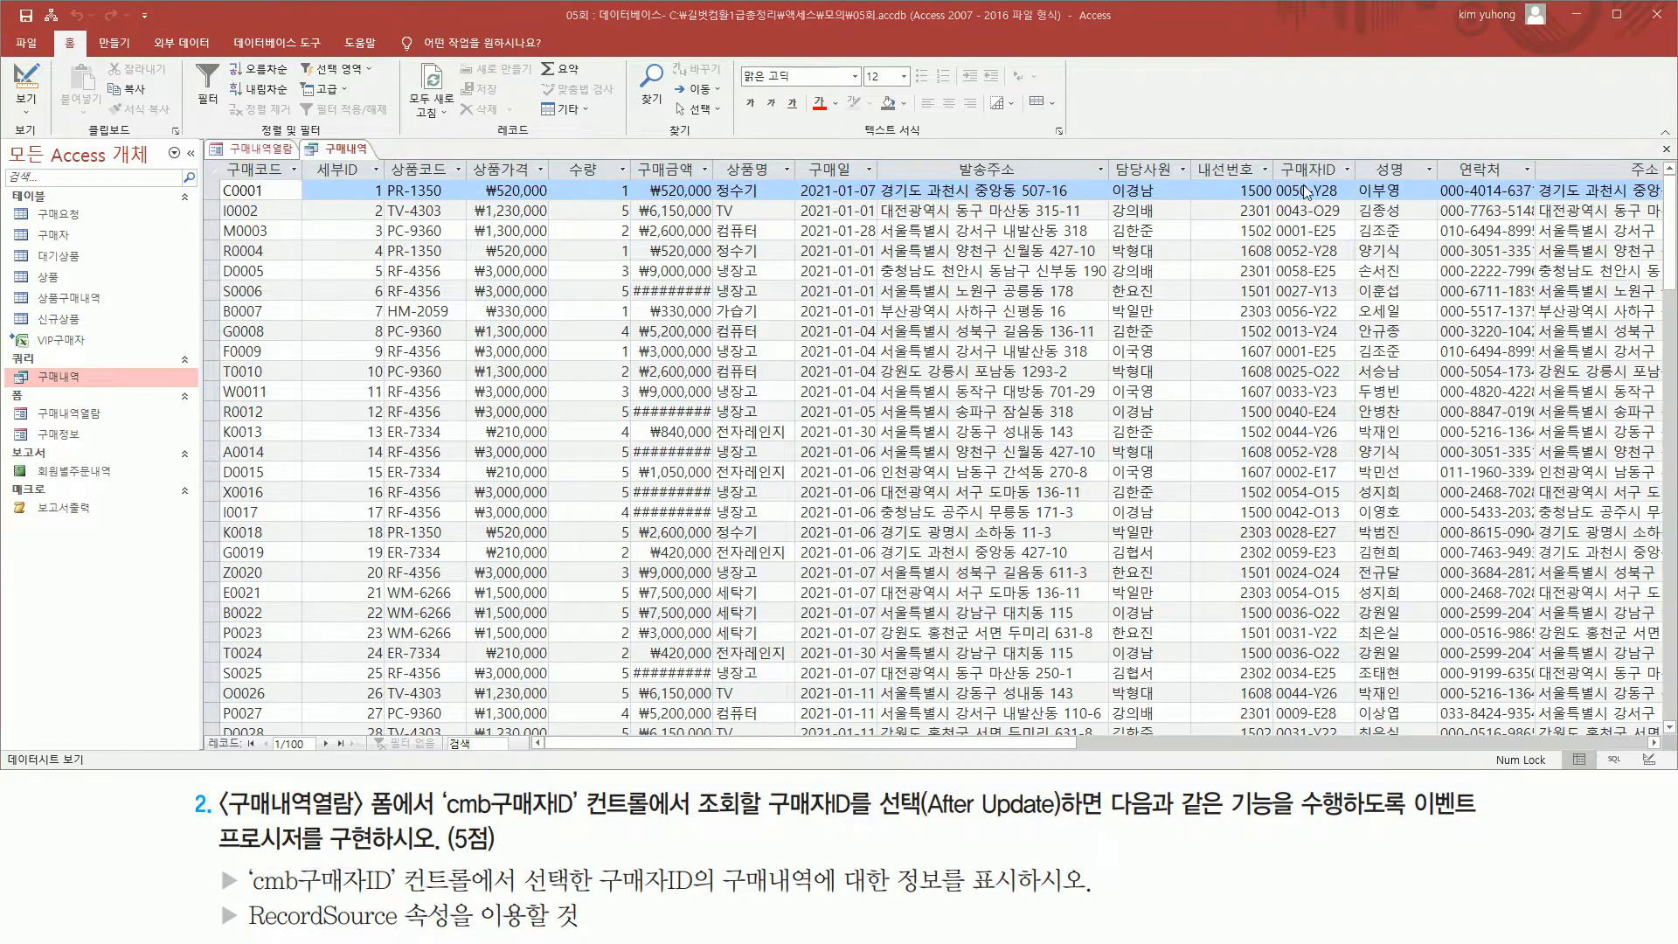
{"action": "left_click_drag", "start_coordinate": [1280, 152], "coordinate": [1349, 184]}
{"action": "key", "text": "Escape"}
{"action": "left_click", "coordinate": [1667, 152]}
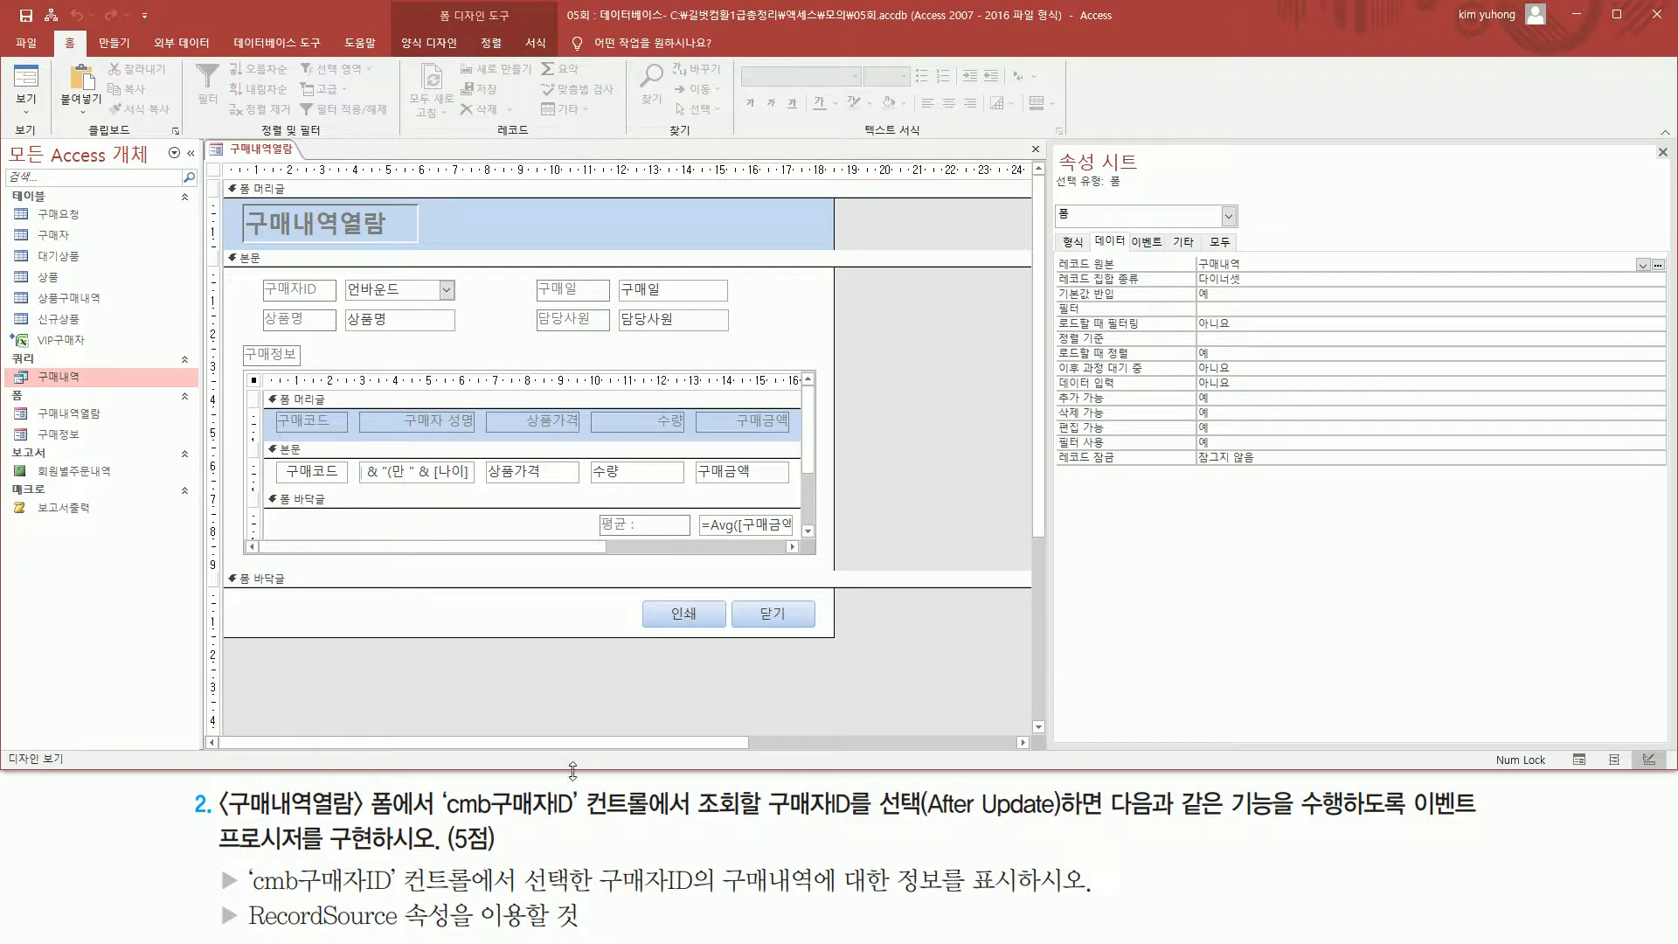
{"action": "left_click_drag", "start_coordinate": [437, 780], "coordinate": [601, 826]}
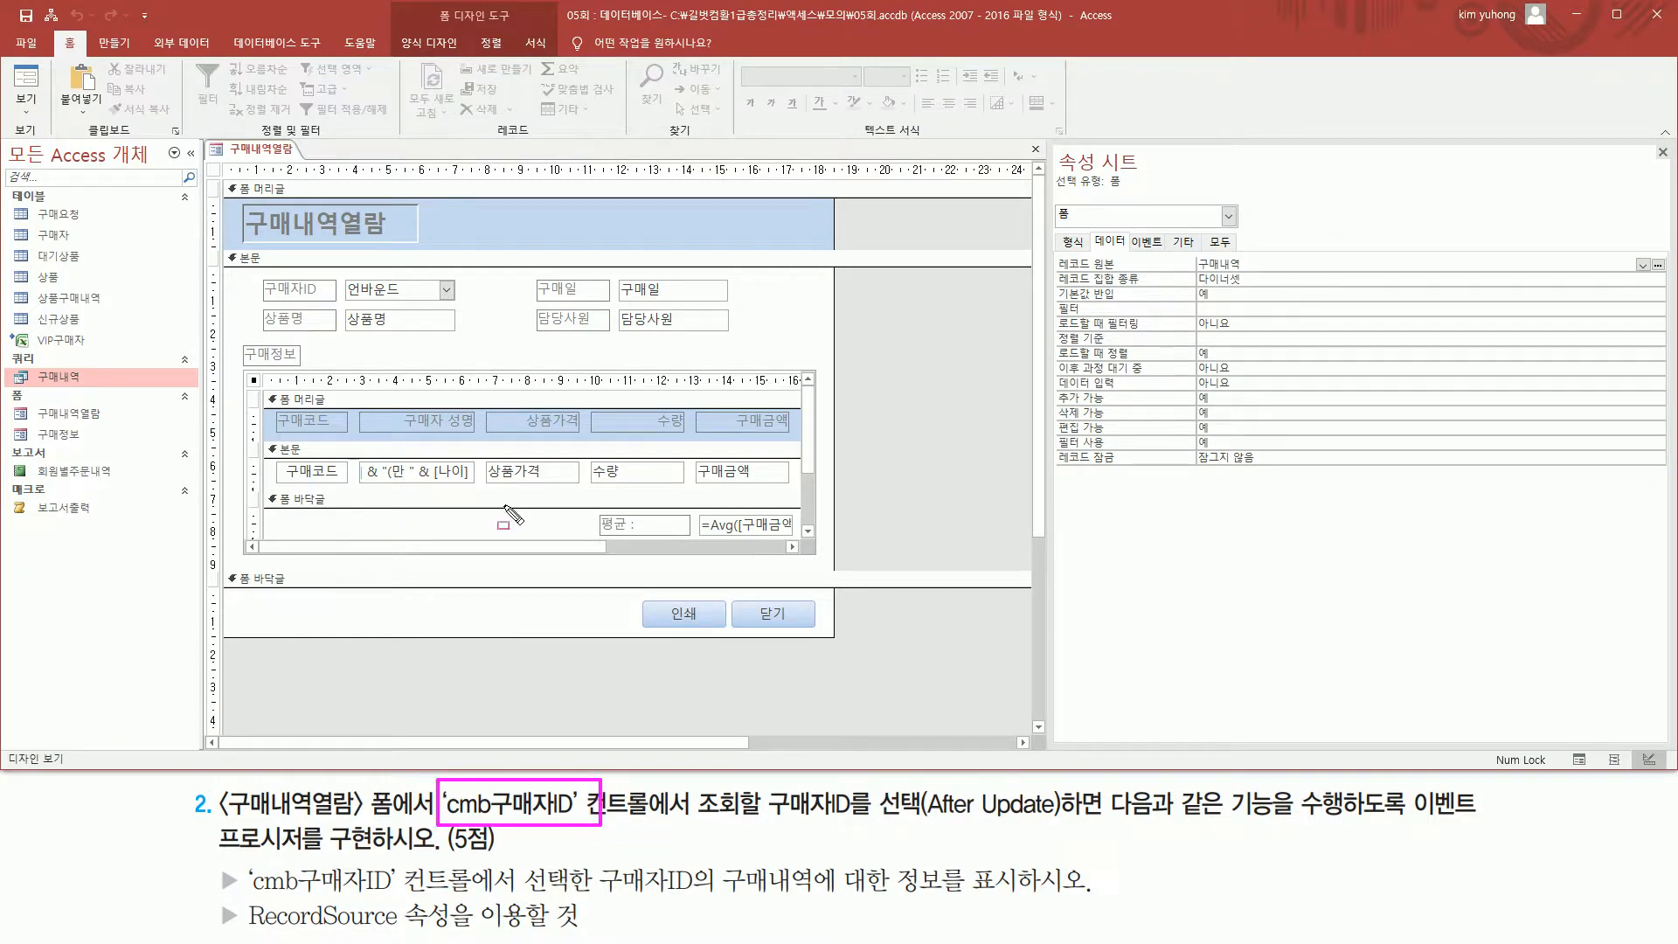
{"action": "left_click_drag", "start_coordinate": [351, 270], "coordinate": [454, 304]}
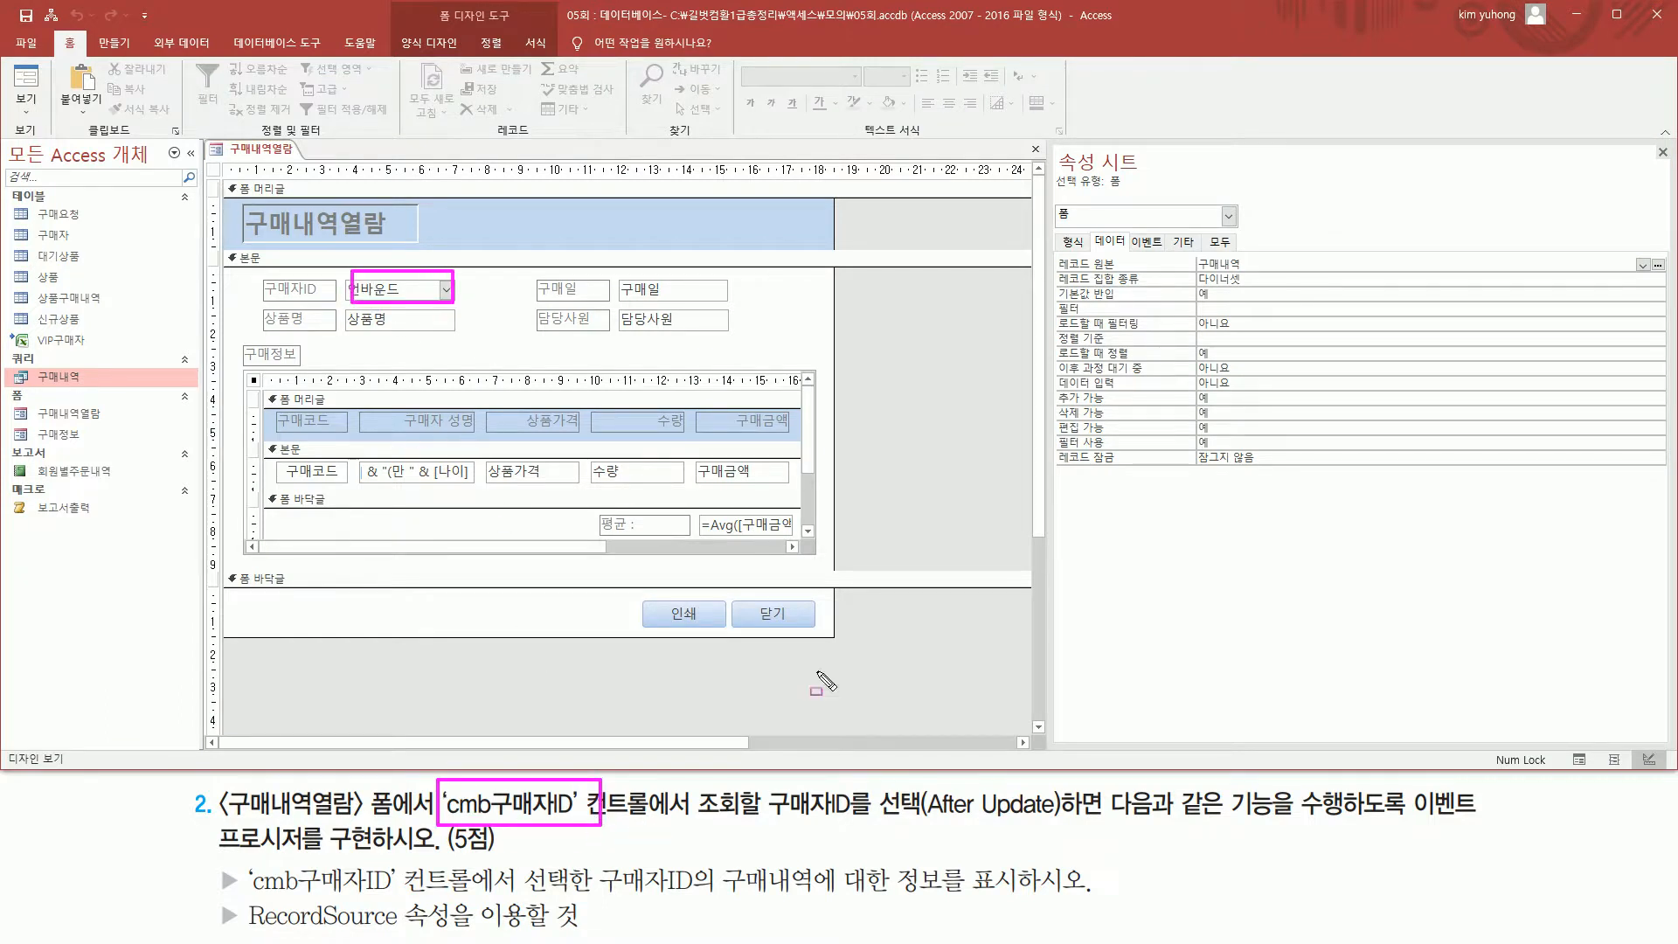
{"action": "left_click_drag", "start_coordinate": [765, 820], "coordinate": [1061, 819]}
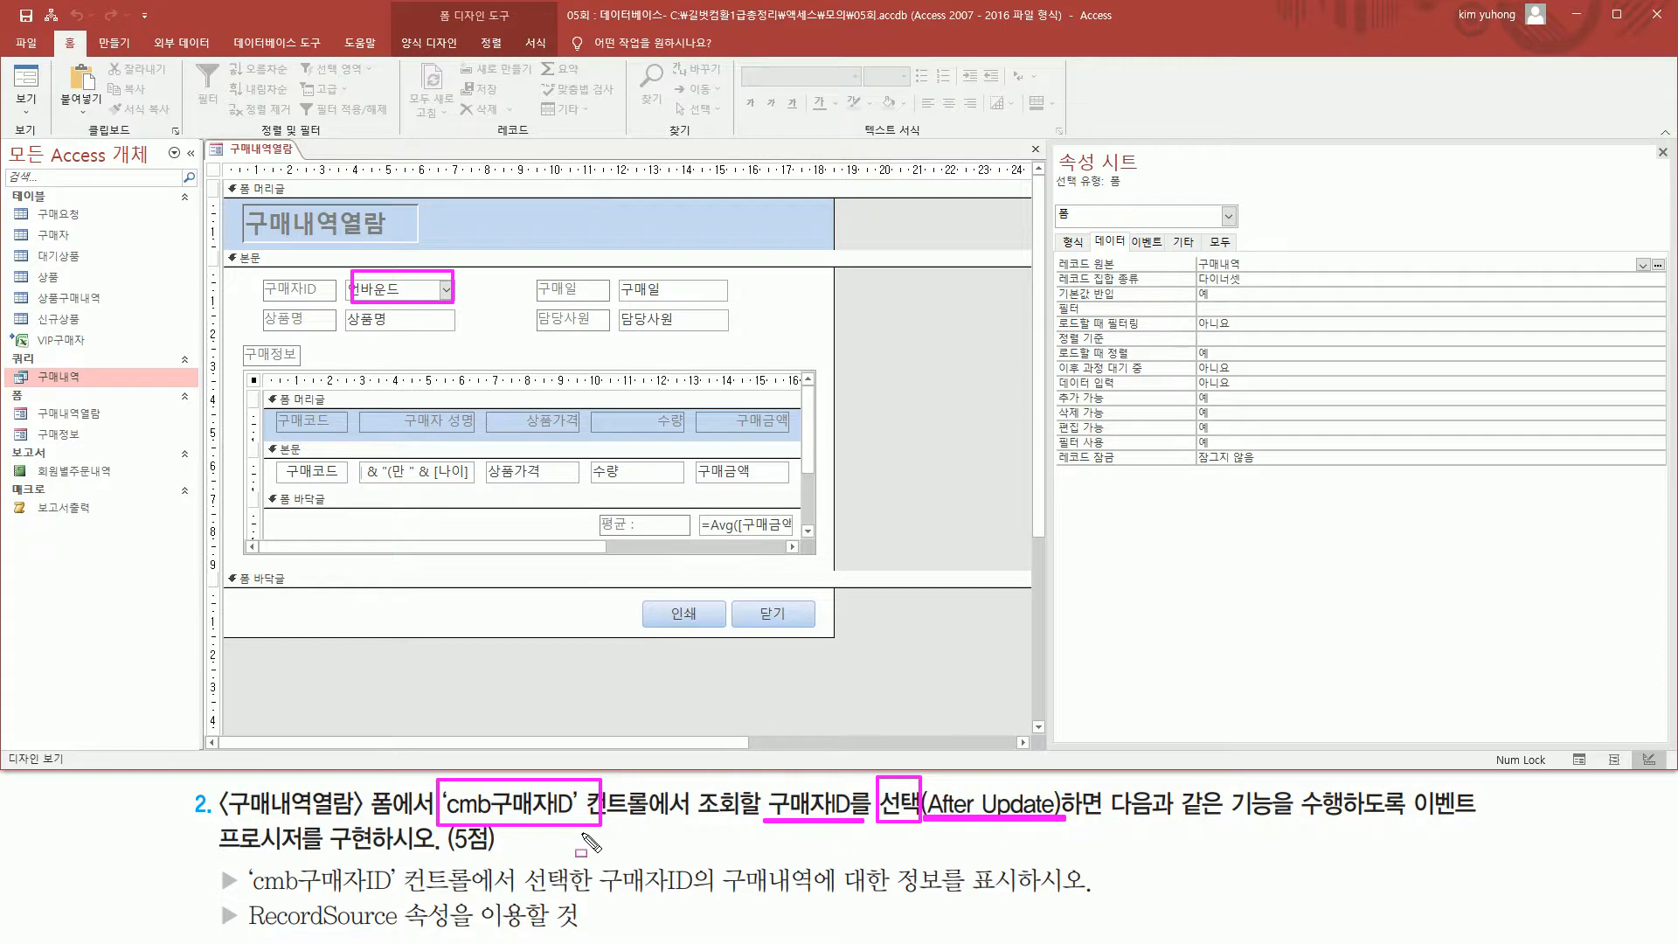
{"action": "key", "text": "Escape"}
Create an After Update event procedure for the cmb구매자ID combo box using the Code Builder.
{"action": "left_click", "coordinate": [439, 294]}
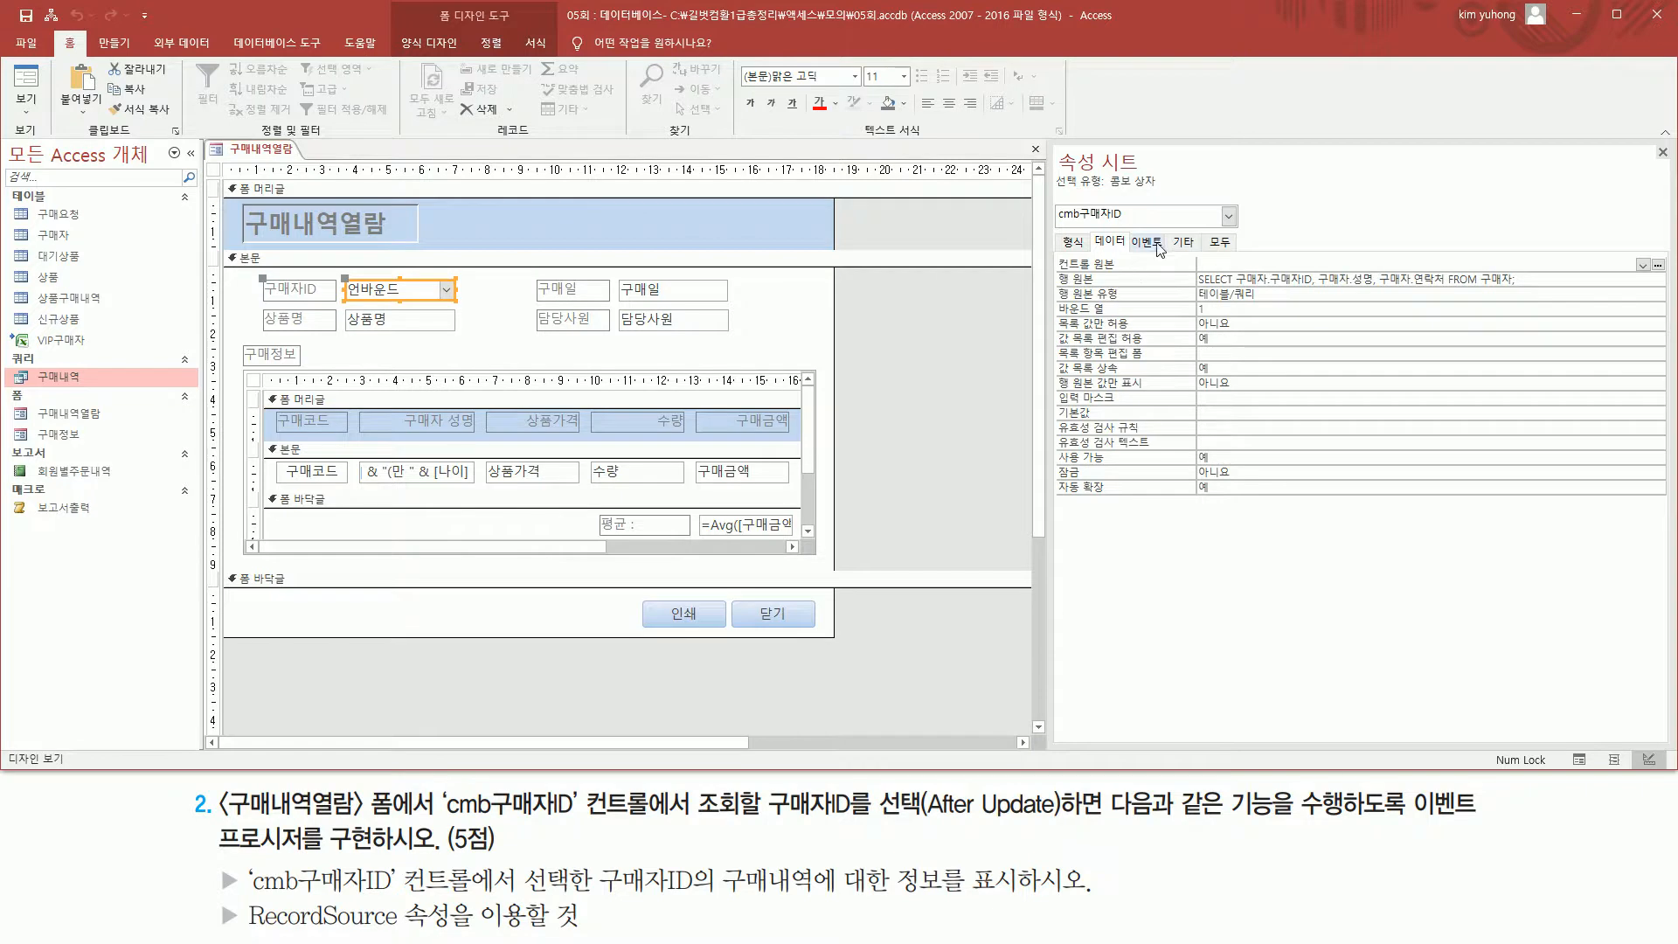
{"action": "left_click", "coordinate": [1148, 242]}
{"action": "key", "text": "ctrl+2"}
{"action": "mouse_move", "coordinate": [1046, 281]}
{"action": "left_mouse_down"}
{"action": "mouse_move", "coordinate": [1059, 304]}
{"action": "mouse_move", "coordinate": [1143, 305]}
{"action": "left_mouse_up"}
{"action": "key", "text": "Escape"}
{"action": "left_click", "coordinate": [1219, 293]}
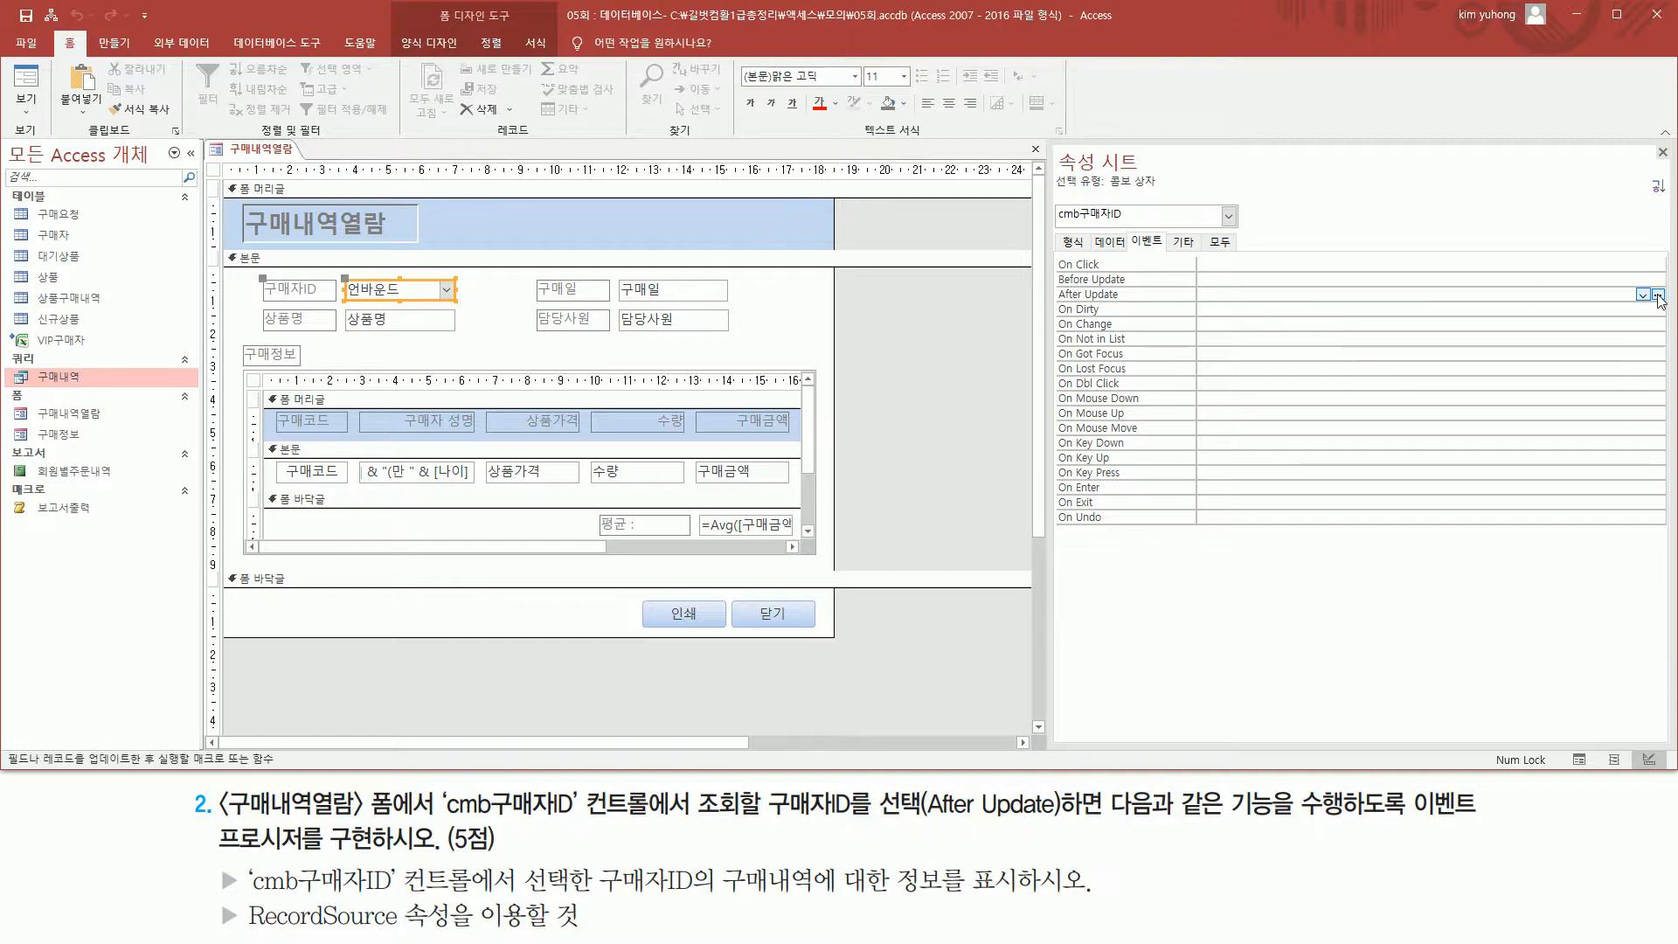
{"action": "left_click", "coordinate": [1658, 295]}
{"action": "left_click", "coordinate": [773, 229]}
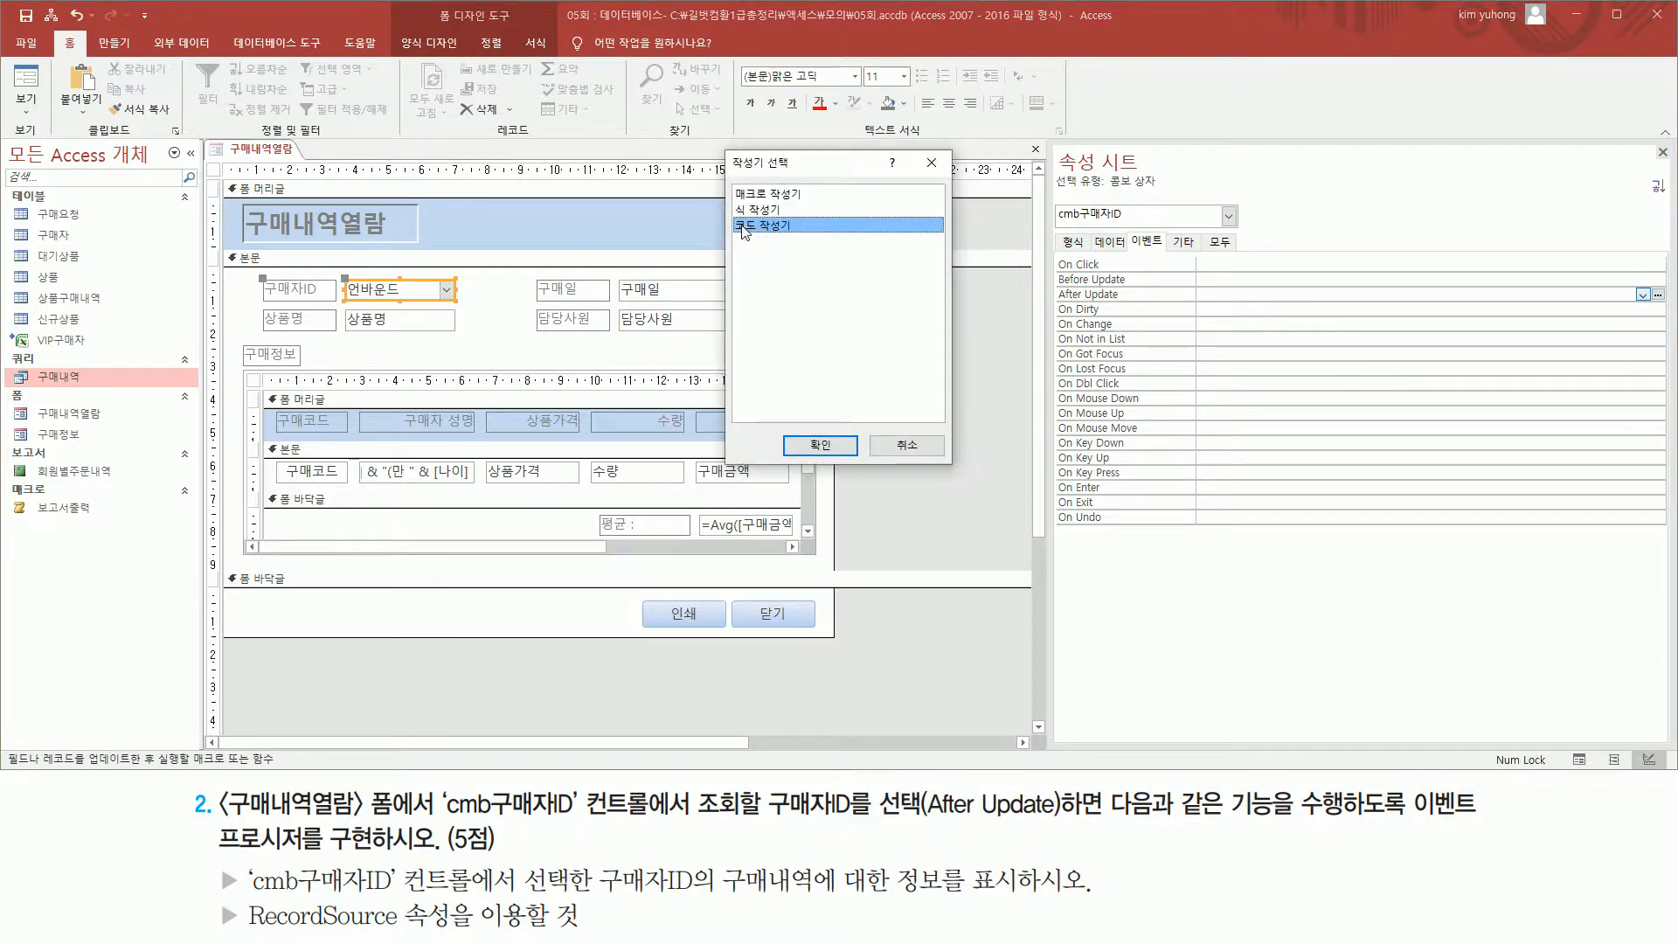
{"action": "left_click", "coordinate": [820, 446]}
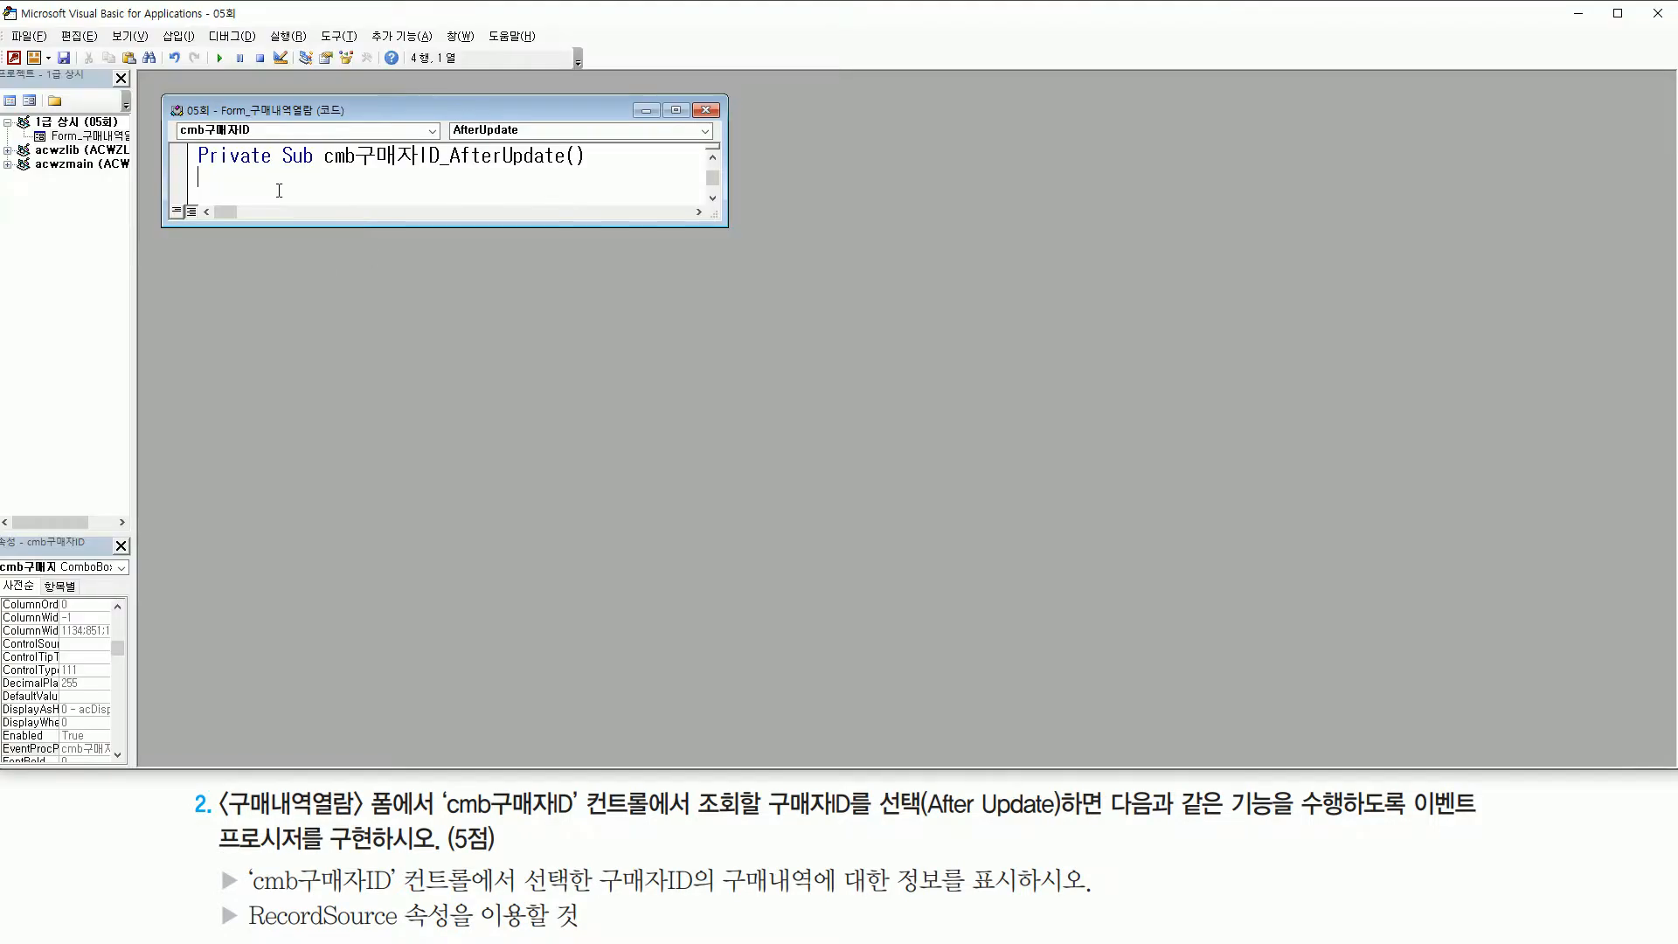
Enlarge the code window and begin the cmb구매자ID_AfterUpdate procedure body with me.RecordSource.
{"action": "left_click_drag", "start_coordinate": [712, 218], "coordinate": [878, 493]}
{"action": "key", "text": "Return"}
{"action": "key", "text": "Return"}
{"action": "key", "text": "Return"}
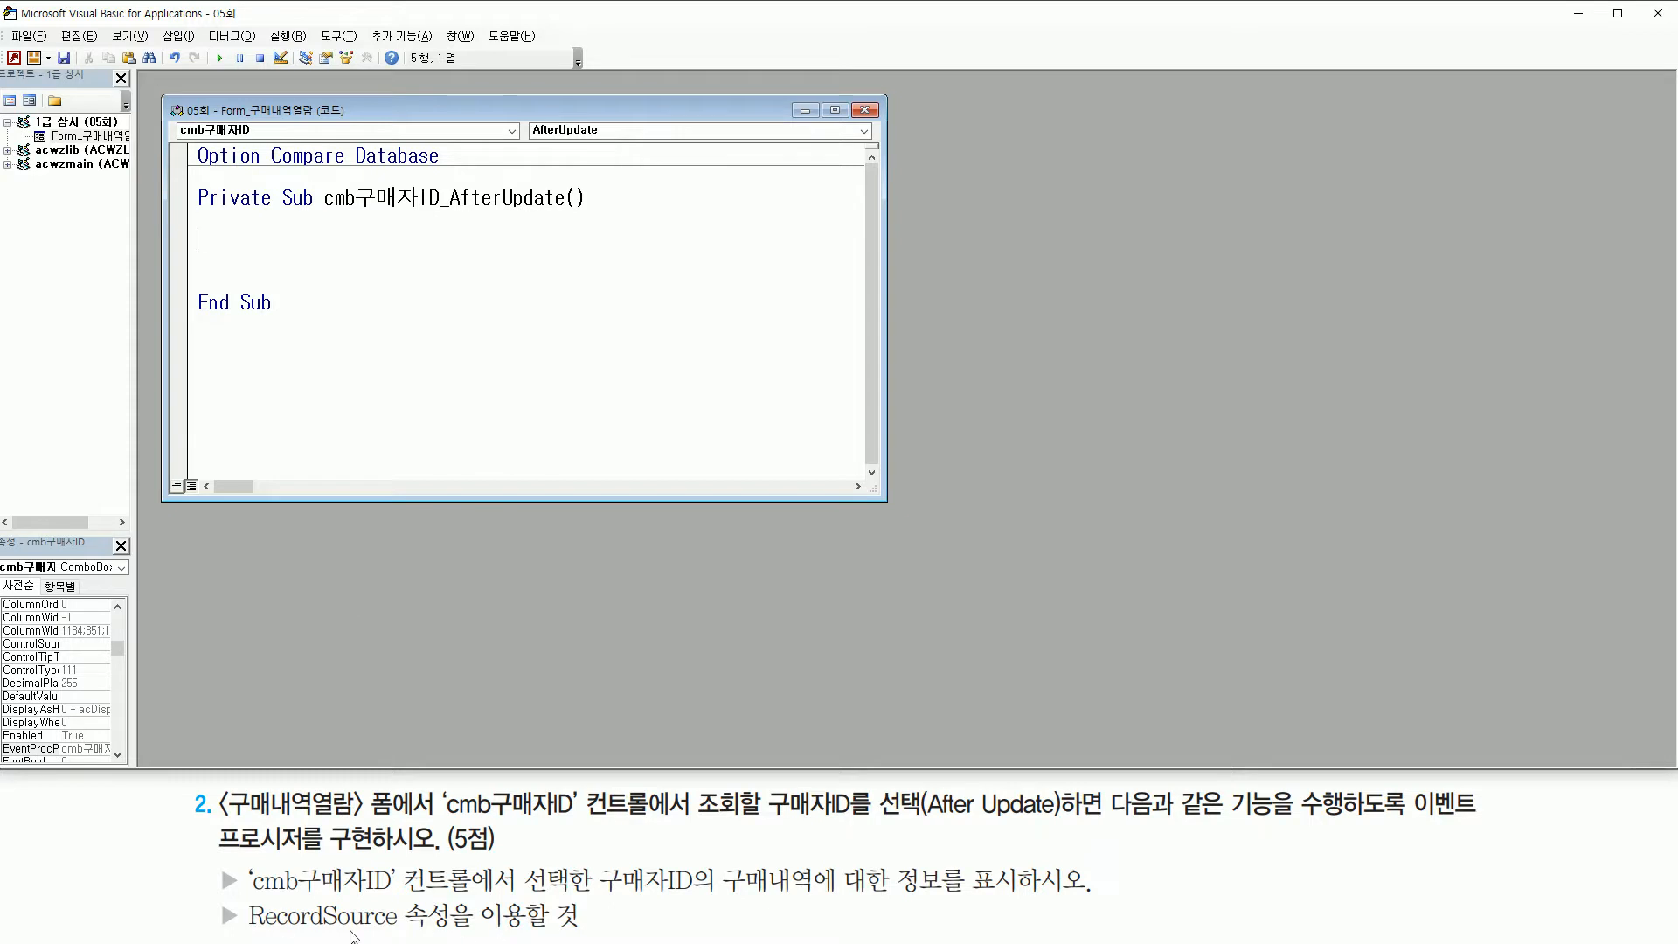
{"action": "type", "text": "me.records"}
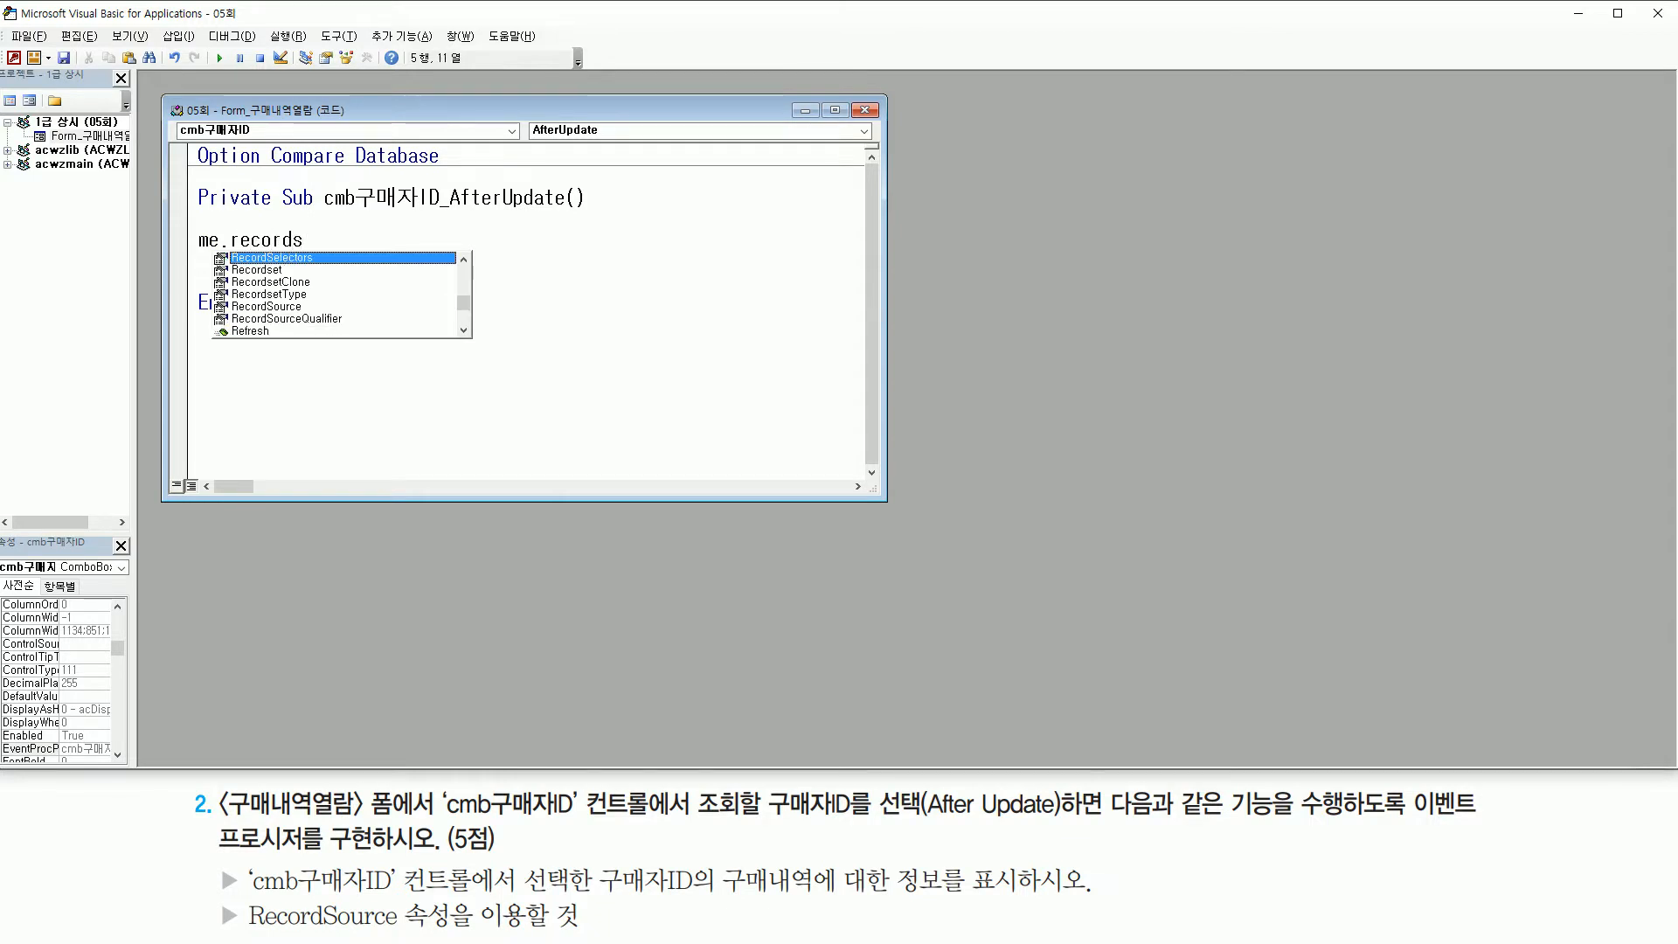
{"action": "type", "text": "out"}
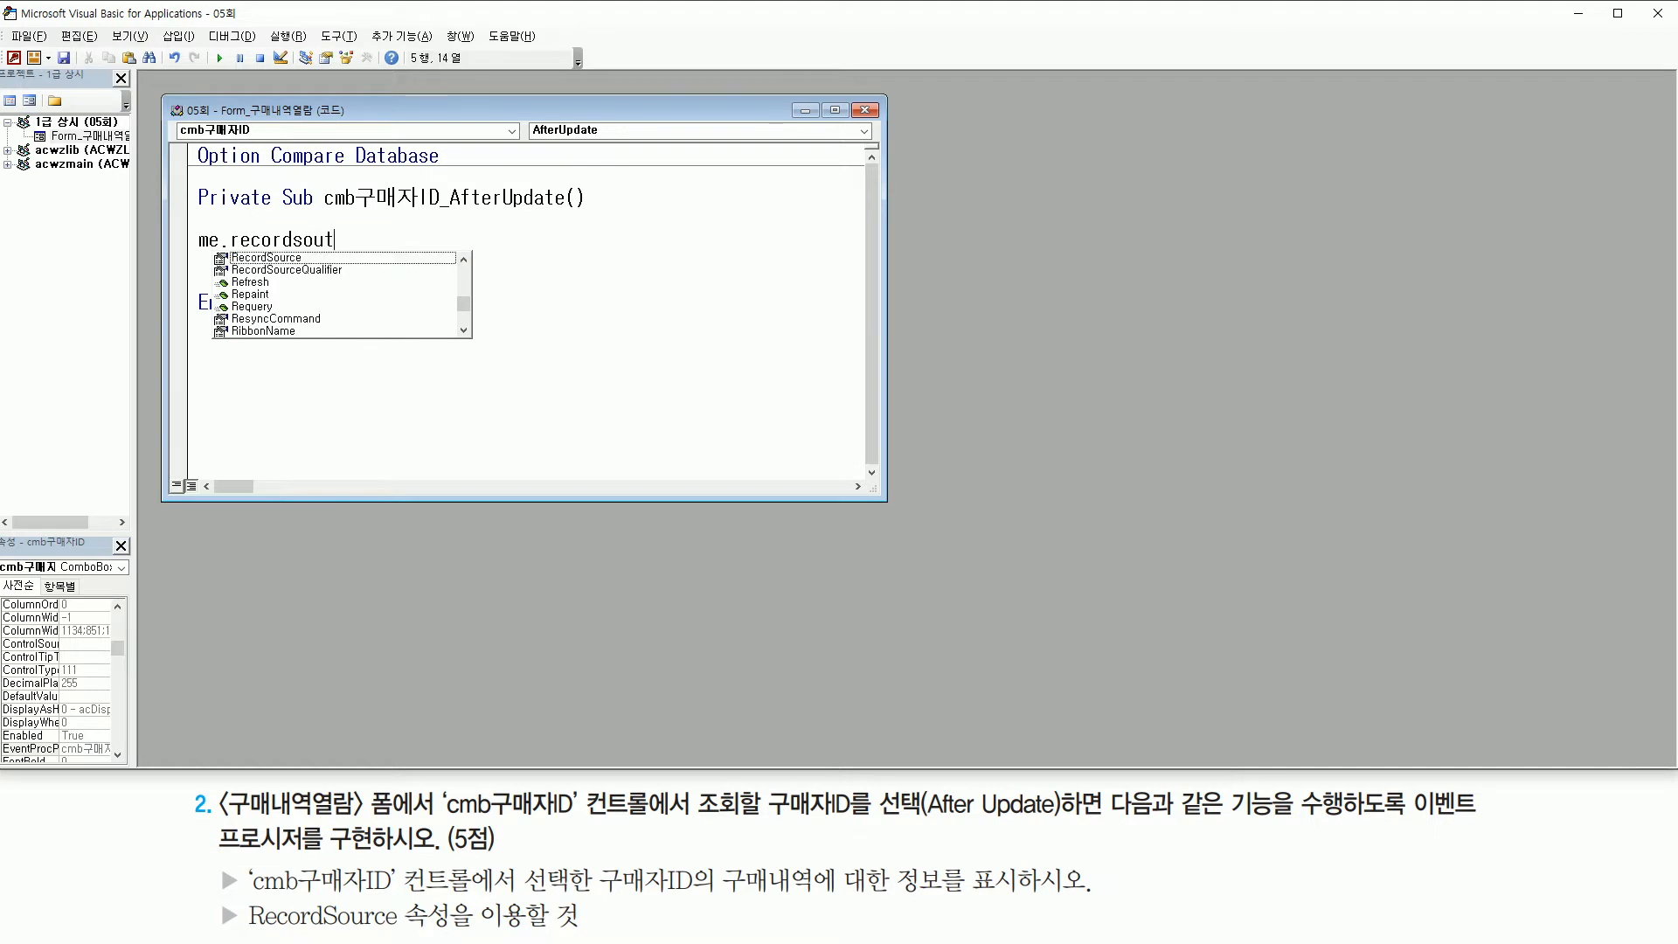
{"action": "key", "text": "Tab"}
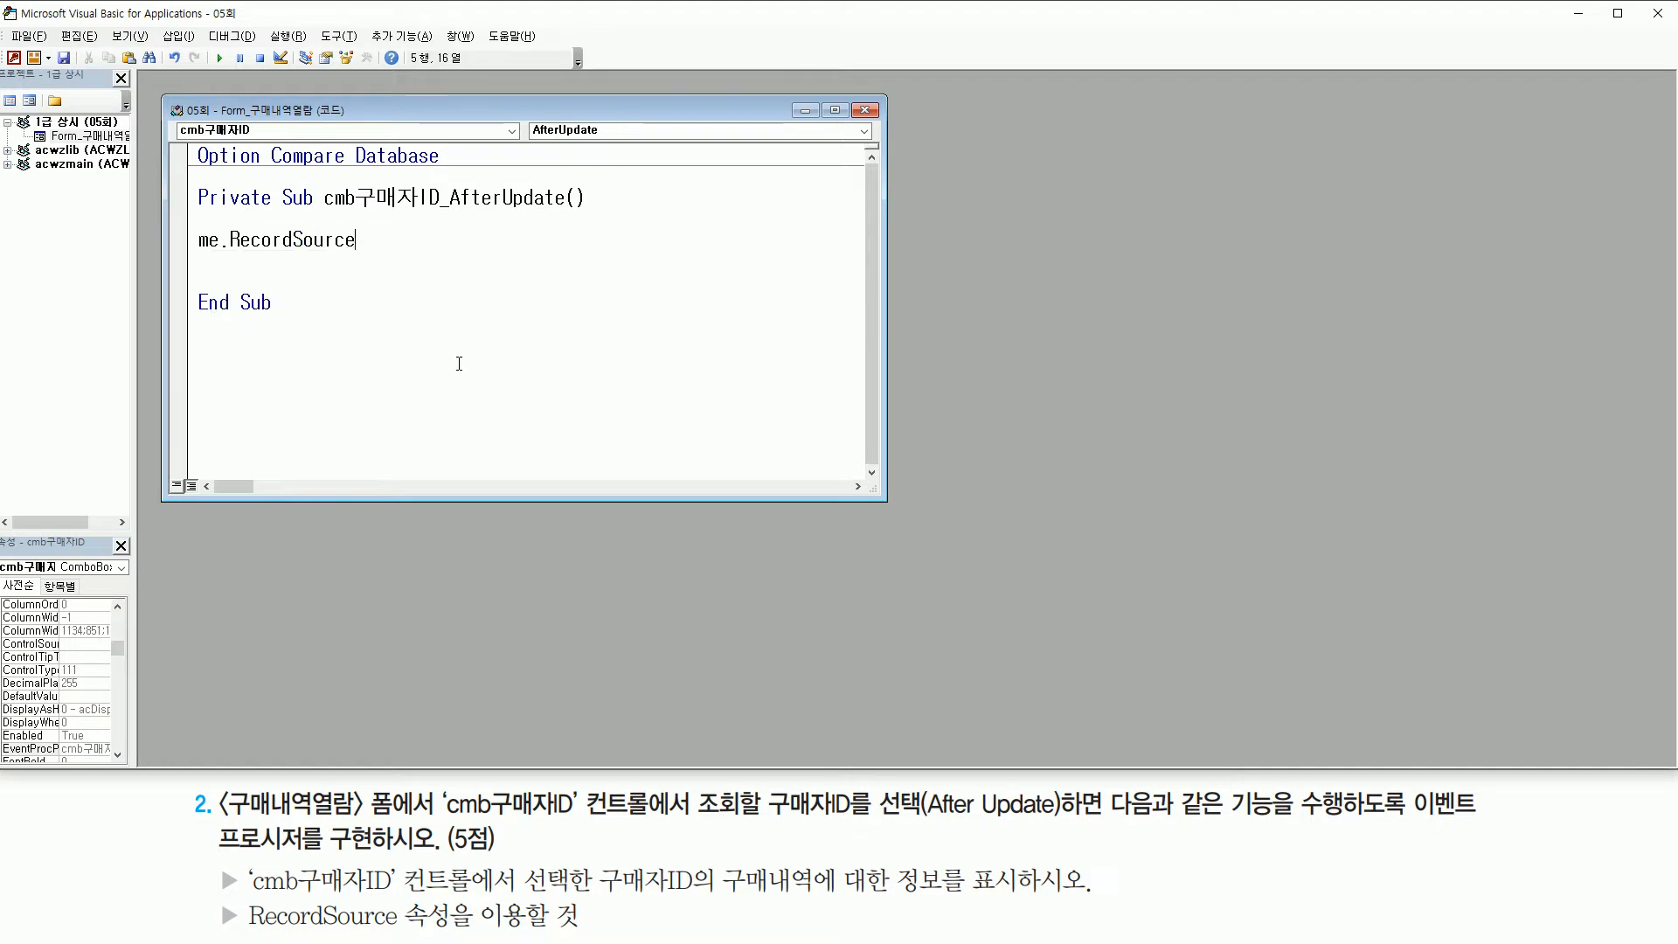
Continue the RecordSource statement with = "구매자ID = cmb구매자ID, leaving the opening quotation mark unclosed.
{"action": "type", "text": "="}
{"action": "type", "text": " \""}
{"action": "type", "text": "ㄱ"}
{"action": "type", "text": "매자I"}
{"action": "type", "text": "D"}
{"action": "type", "text": " = "}
{"action": "type", "text": "cmb"}
{"action": "type", "text": "구매자"}
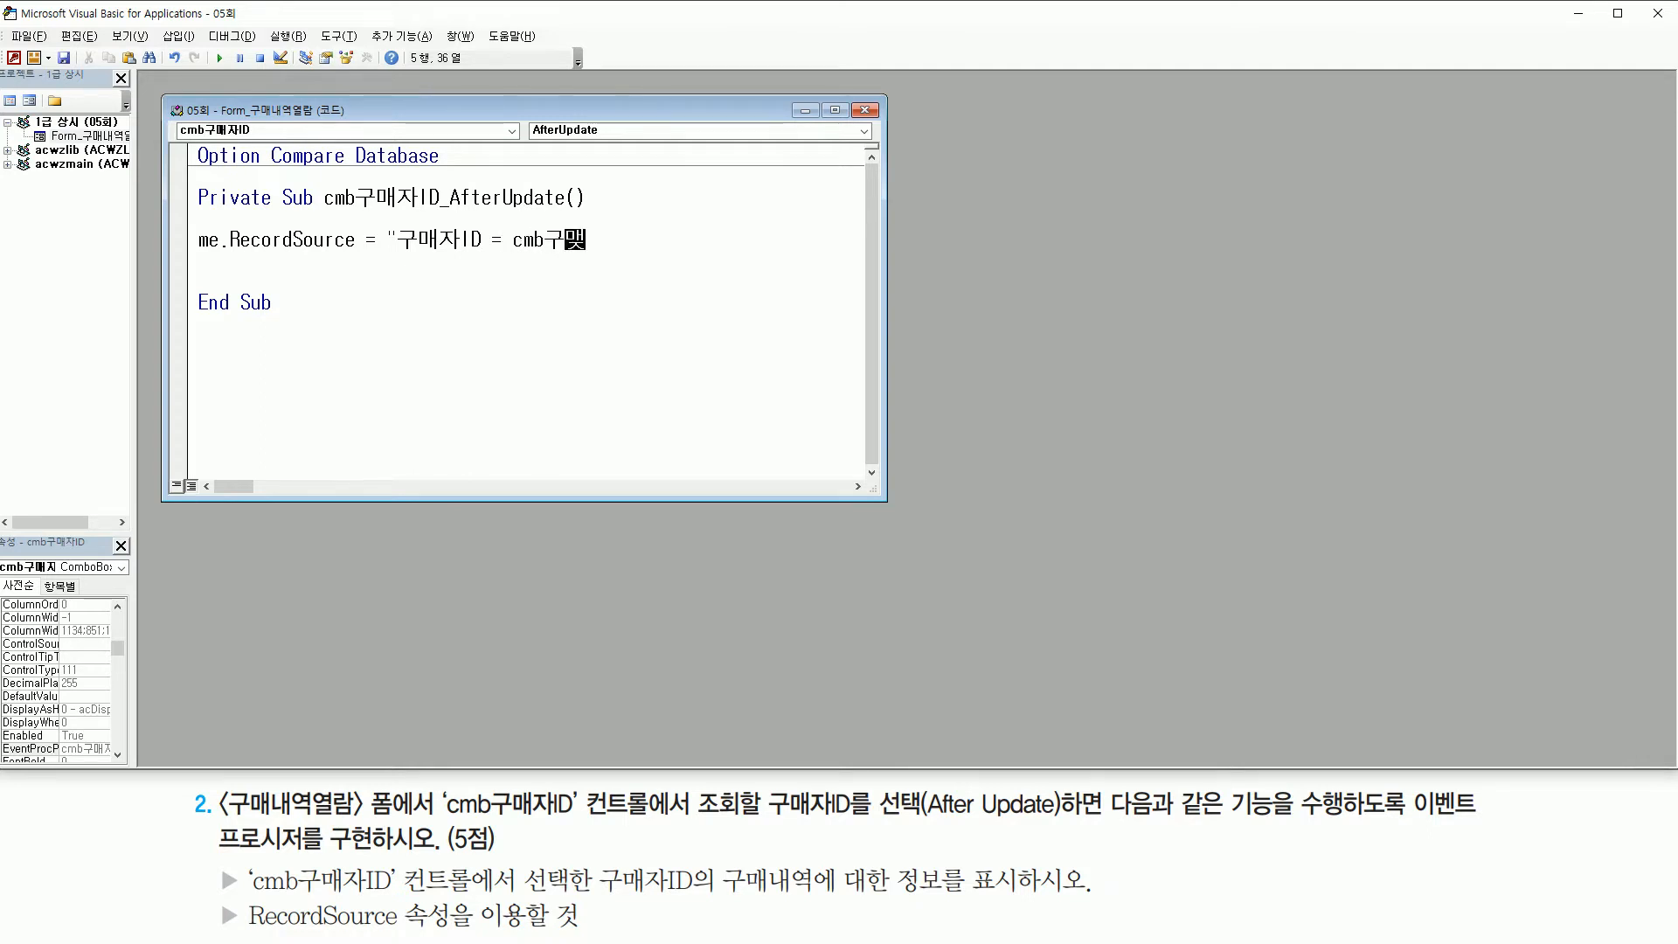
{"action": "type", "text": "ID"}
{"action": "left_click_drag", "start_coordinate": [514, 251], "coordinate": [636, 251]}
{"action": "key", "text": "Escape"}
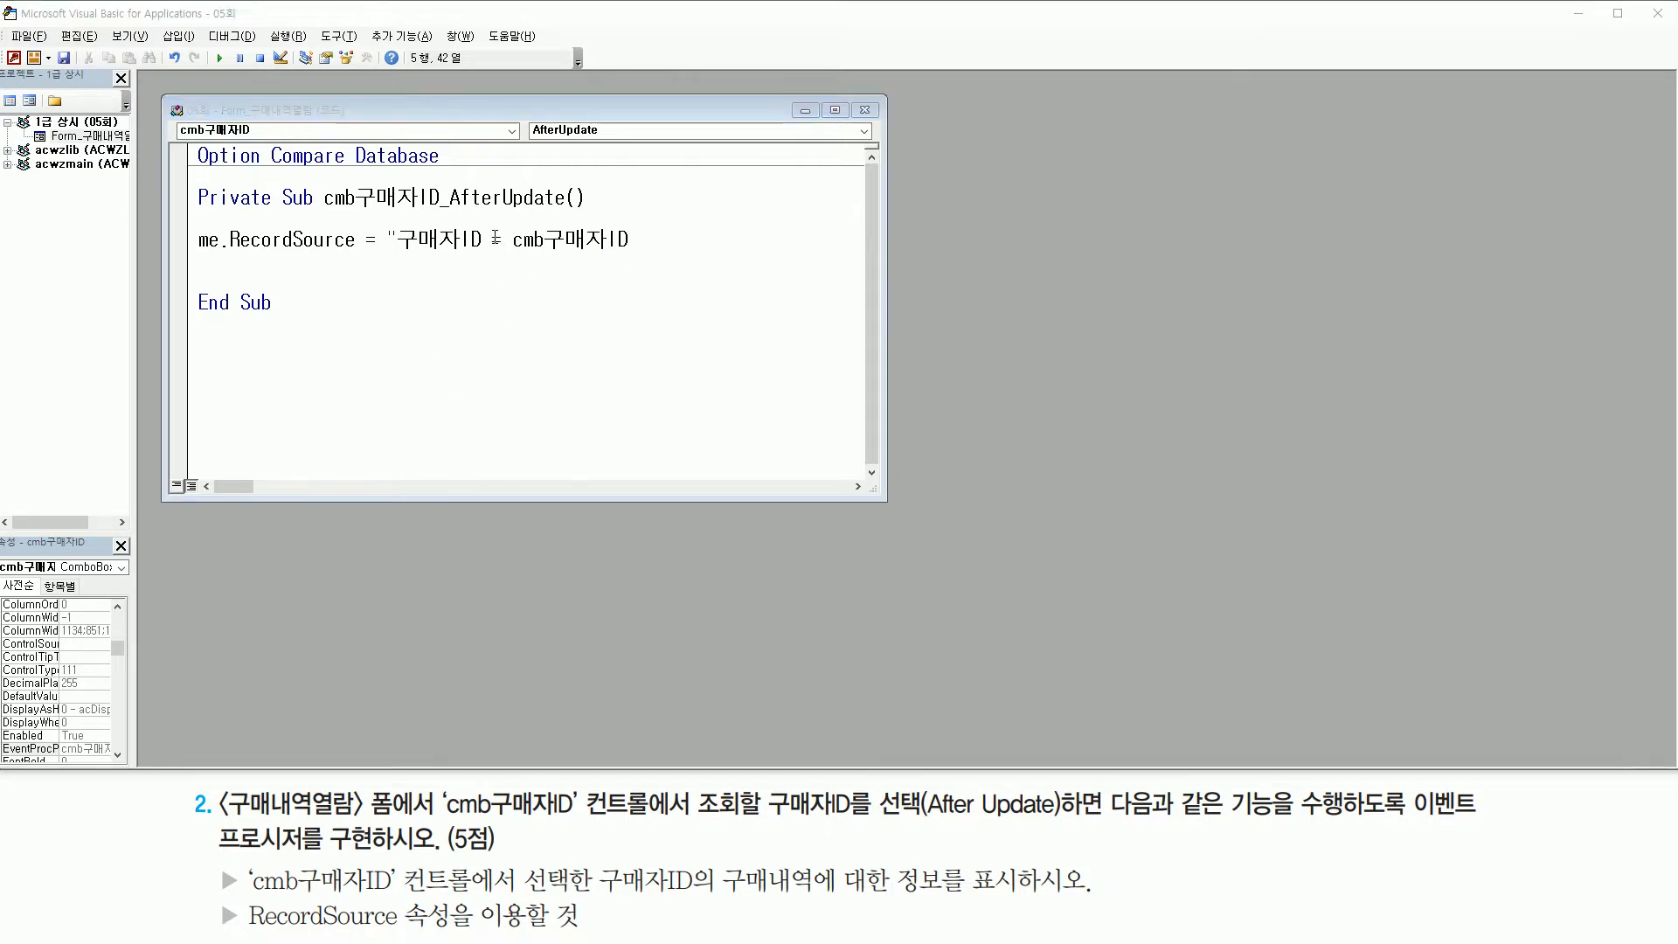
Turn the criterion into concatenated text reading "구매자ID = '" & cmb구매자ID & "'".
{"action": "left_click", "coordinate": [508, 239]}
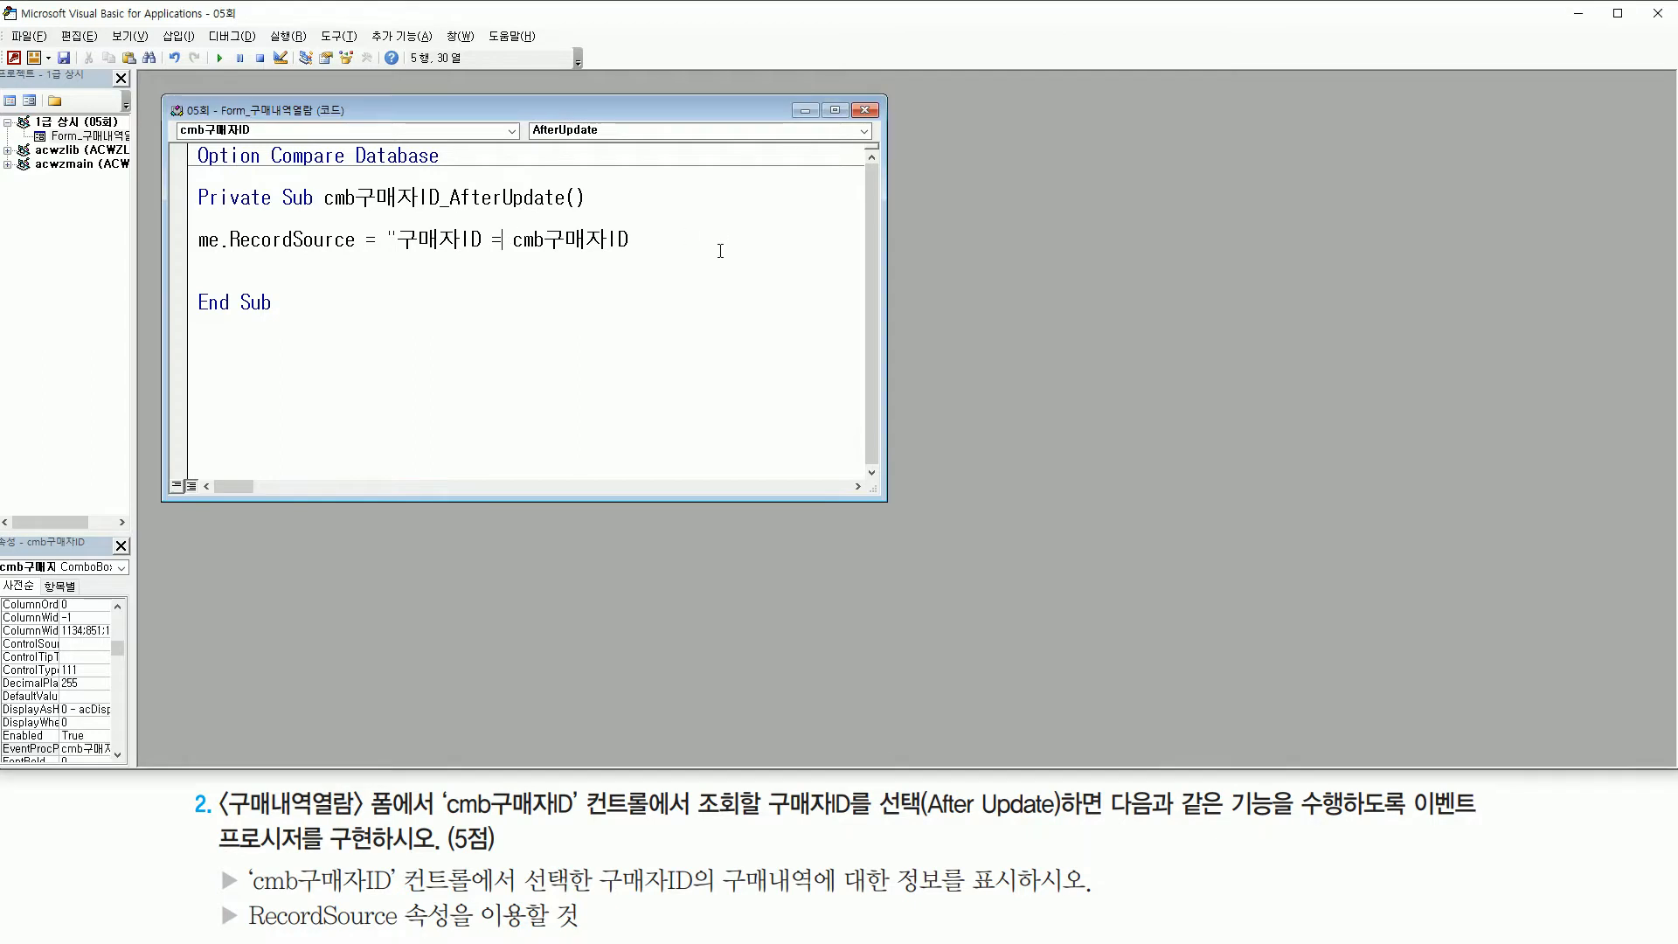
{"action": "type", "text": "'\" &"}
{"action": "key", "text": "End"}
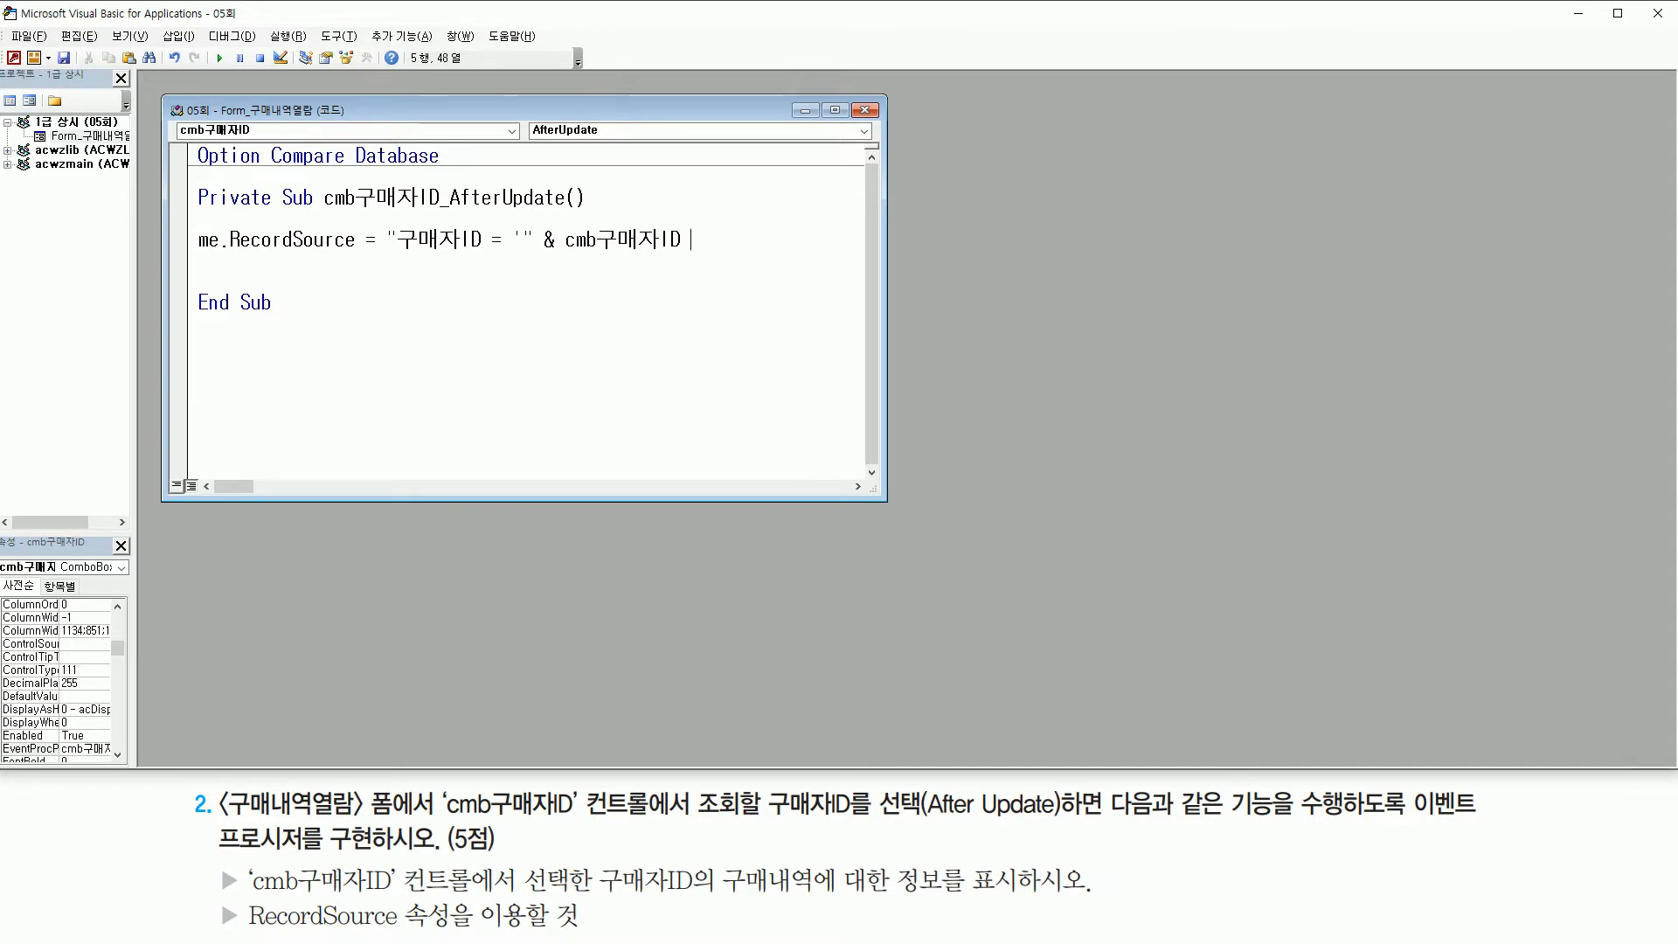
{"action": "type", "text": "&"}
{"action": "left_click_drag", "start_coordinate": [397, 243], "coordinate": [699, 249]}
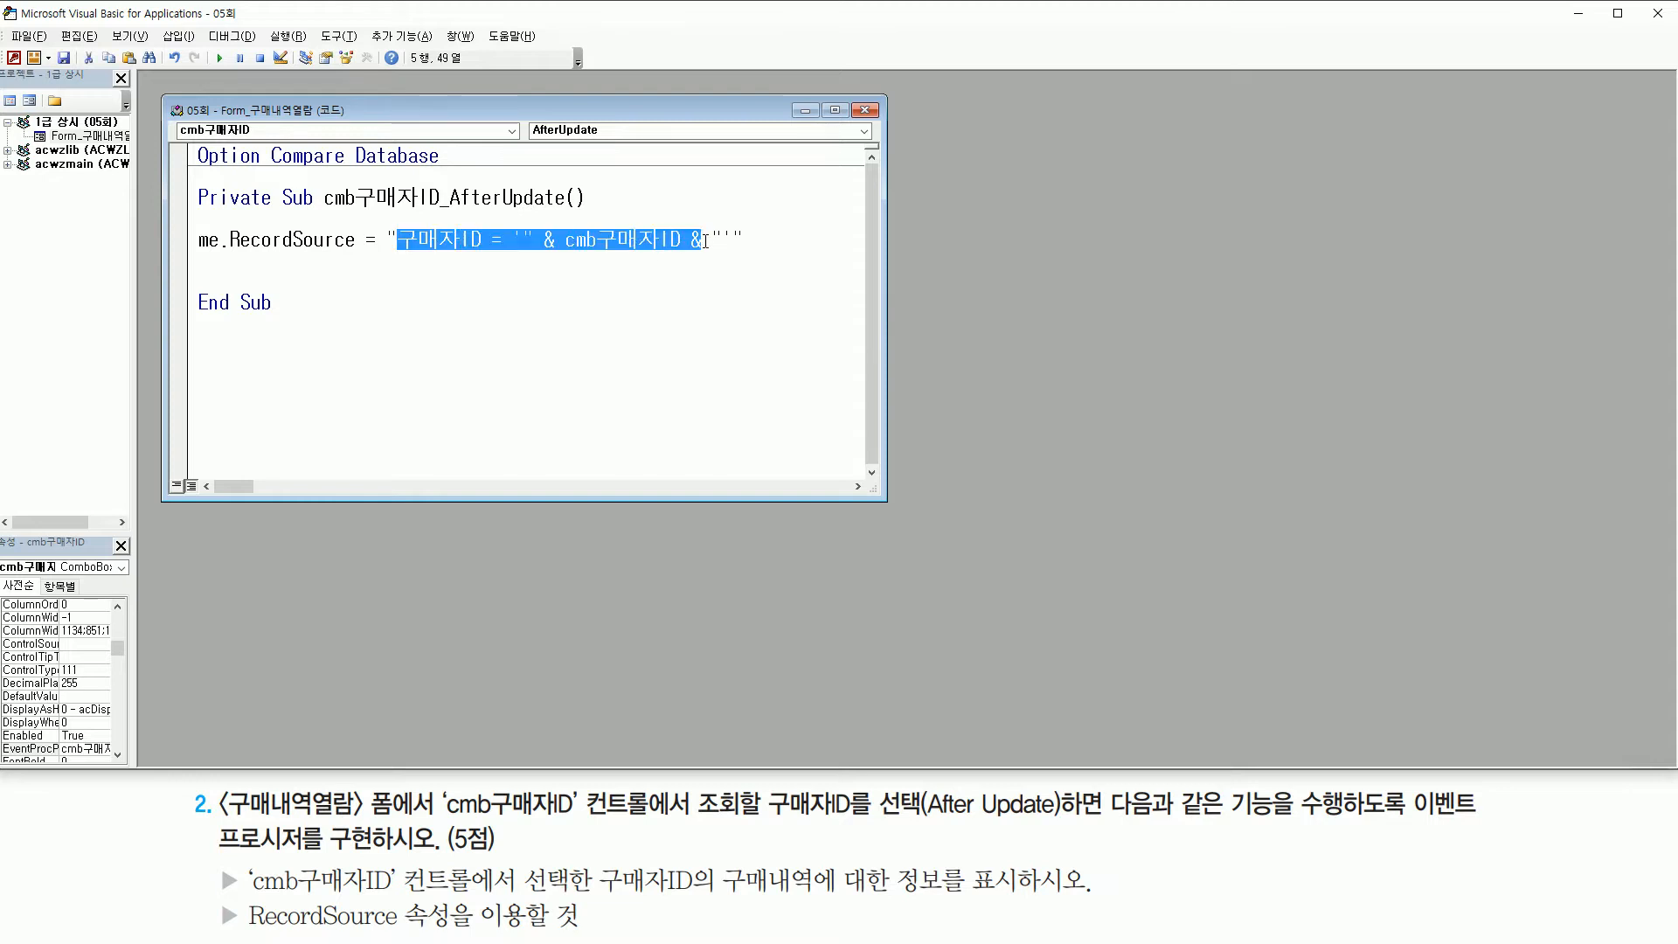
{"action": "key", "text": "ctrl+2"}
{"action": "left_click_drag", "start_coordinate": [229, 250], "coordinate": [398, 255]}
{"action": "key", "text": "Escape"}
{"action": "key", "text": "ctrl+2"}
{"action": "key", "text": "Escape"}
Insert select * from 구매내역 where before the 구매자ID criterion inside the string, and widen the code window to fit the statement.
{"action": "left_click", "coordinate": [391, 246]}
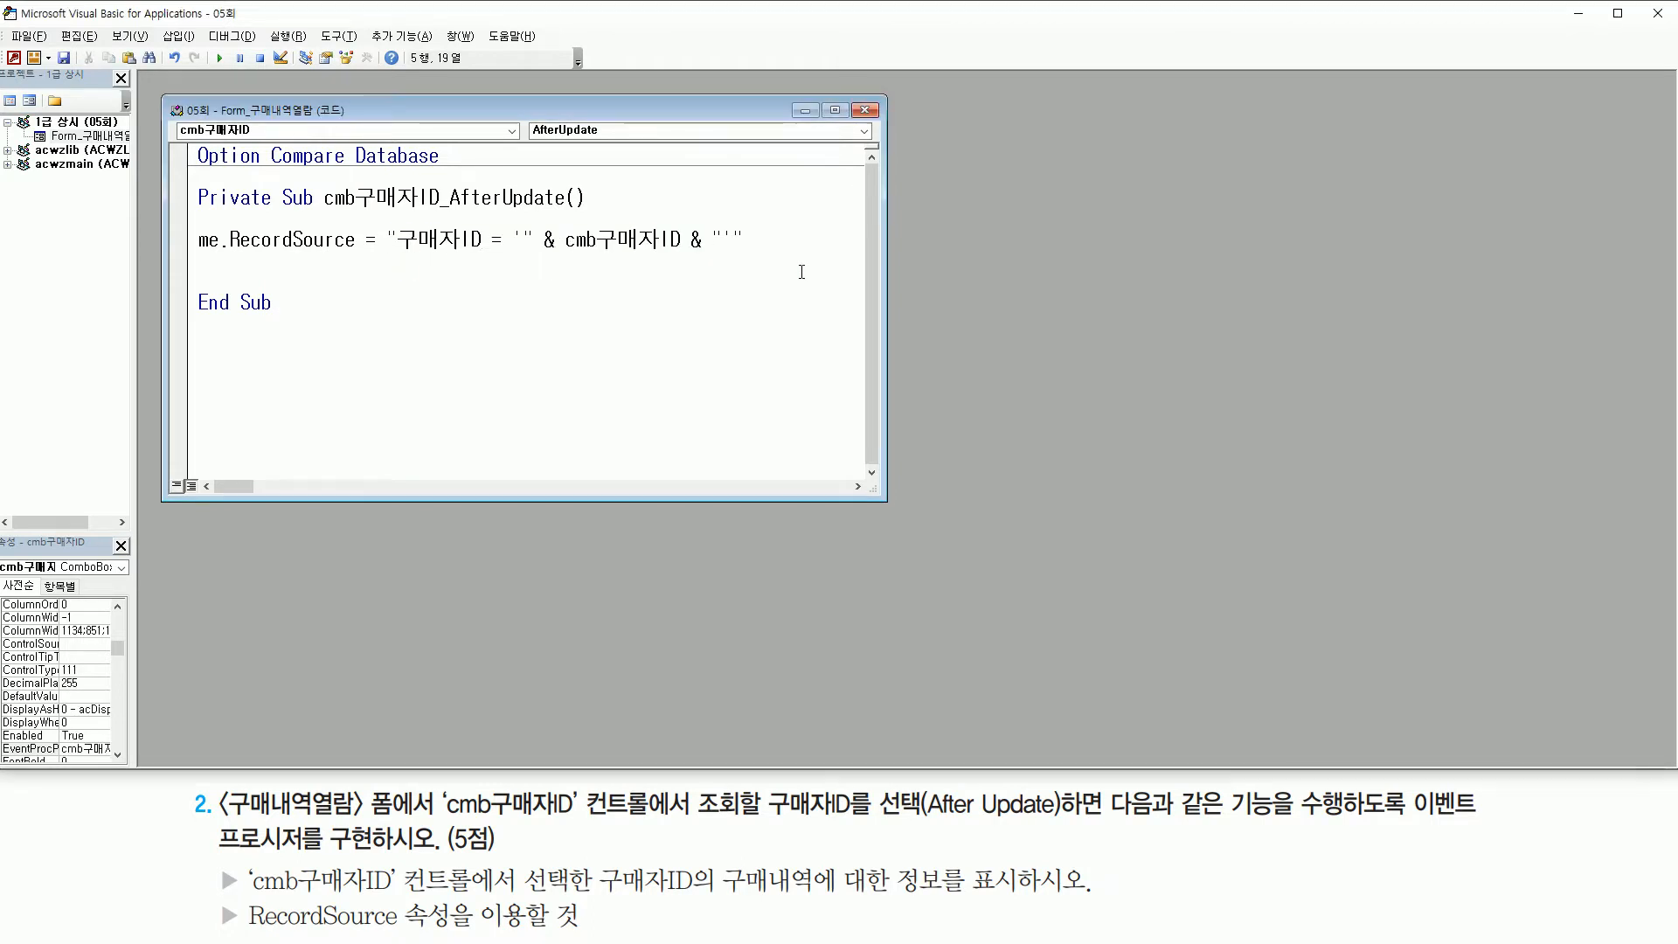
{"action": "key", "text": "Right"}
{"action": "type", "text": "se"}
{"action": "type", "text": "lect"}
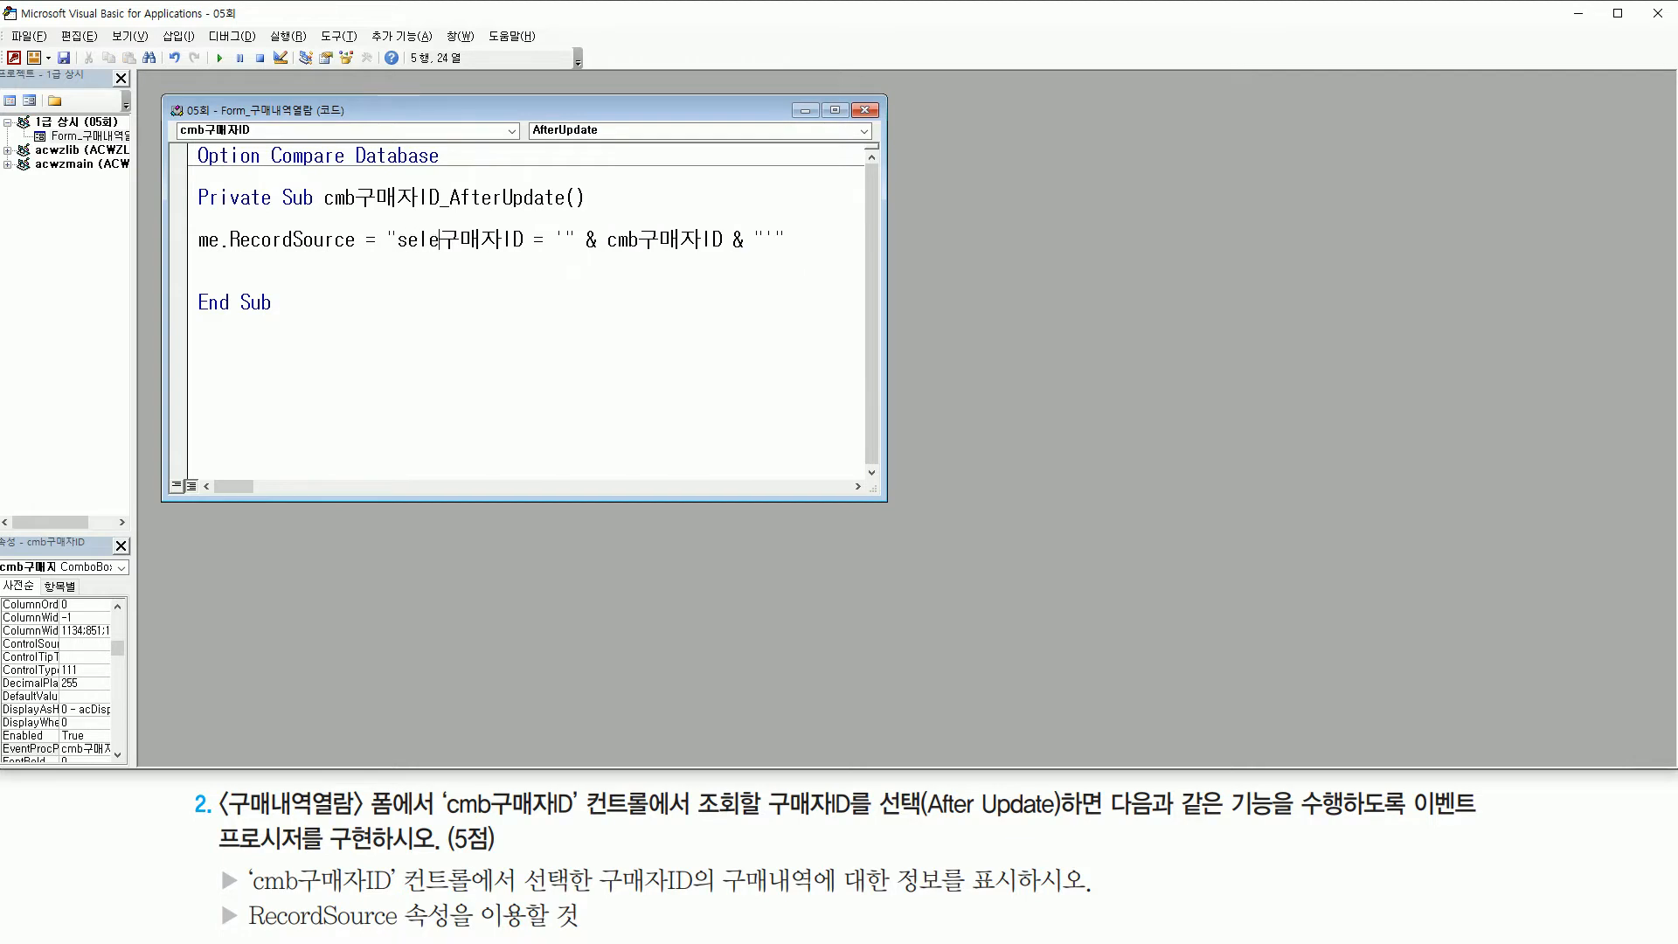
{"action": "type", "text": " * f"}
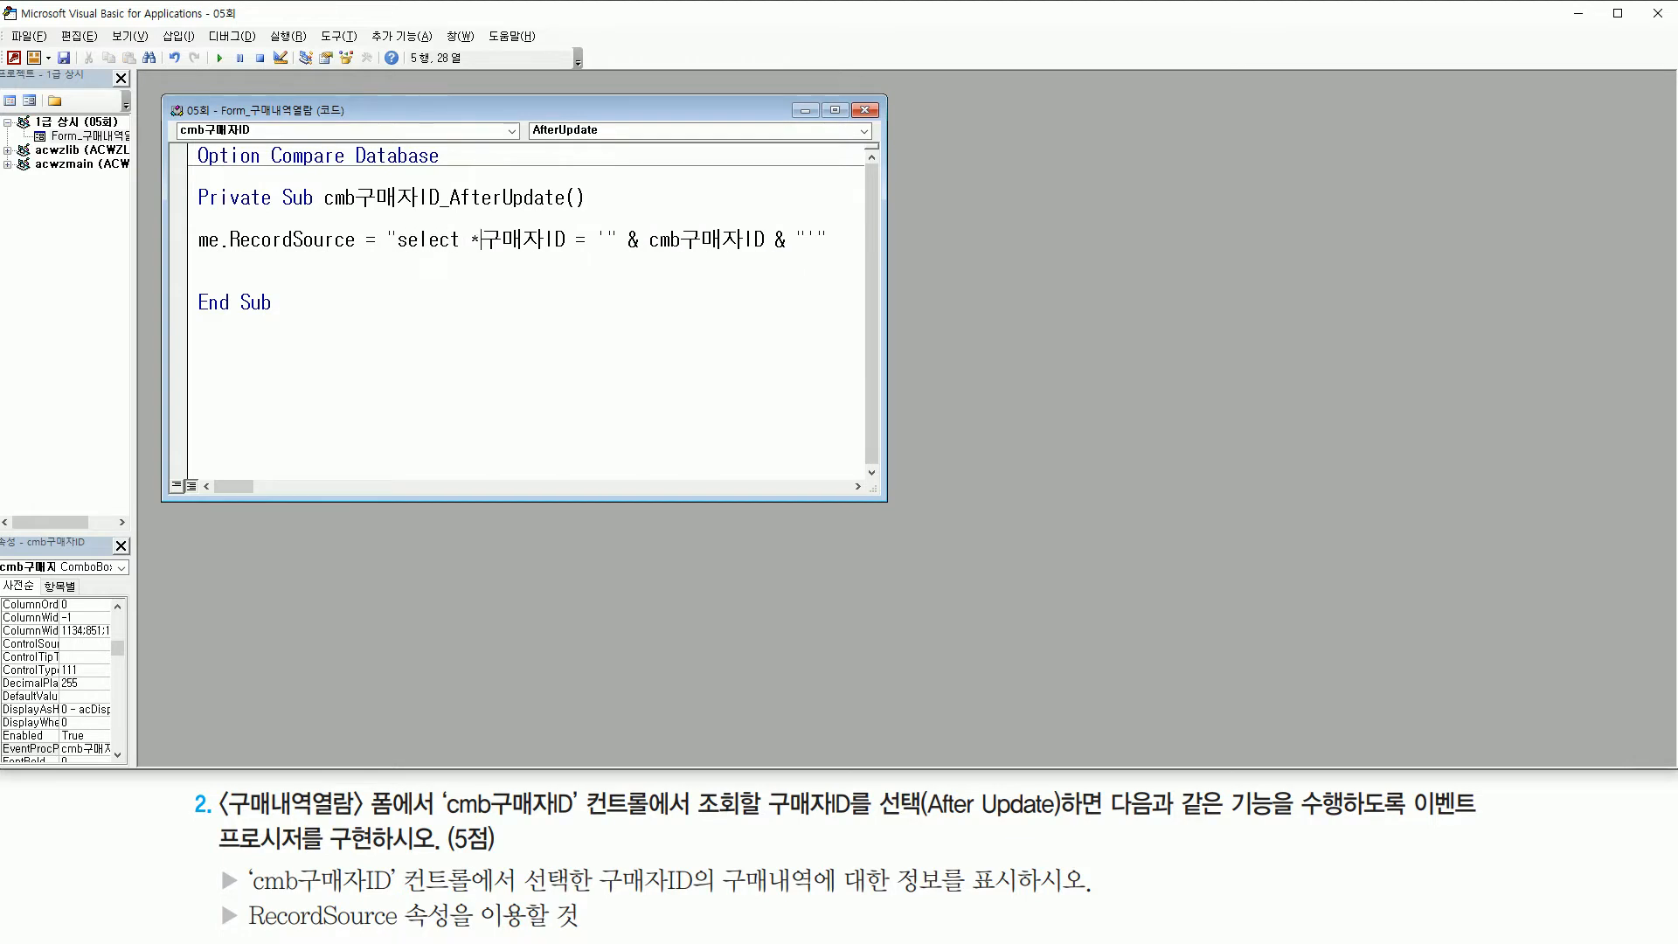
{"action": "type", "text": "rom"}
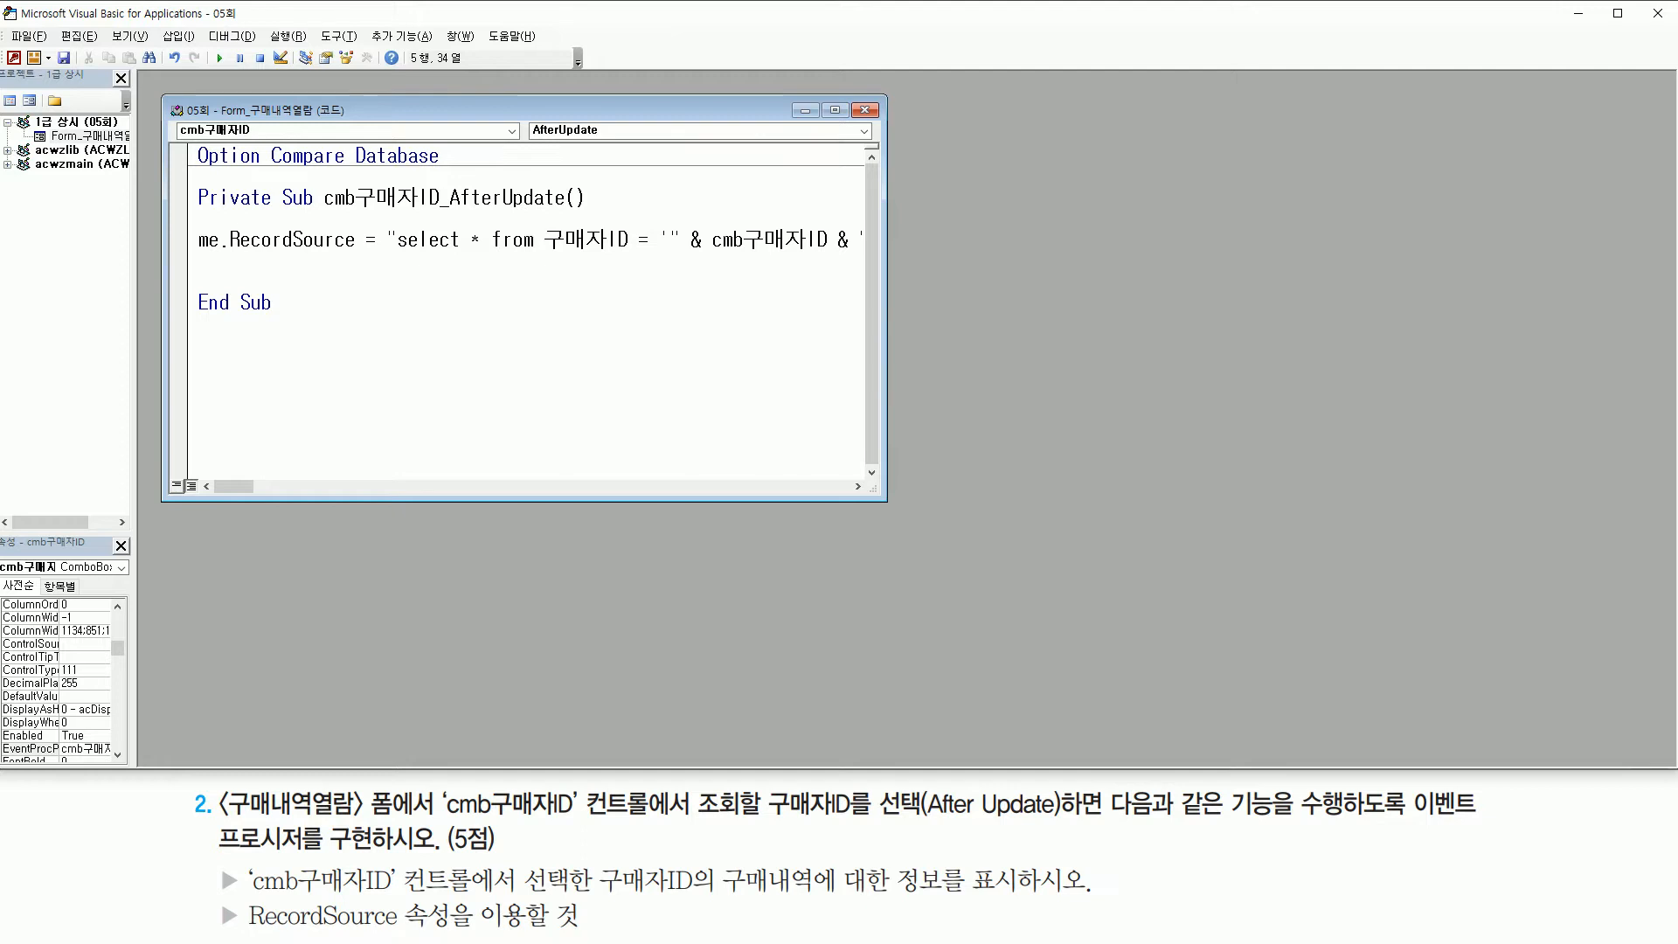
{"action": "type", "text": " 구매내역"}
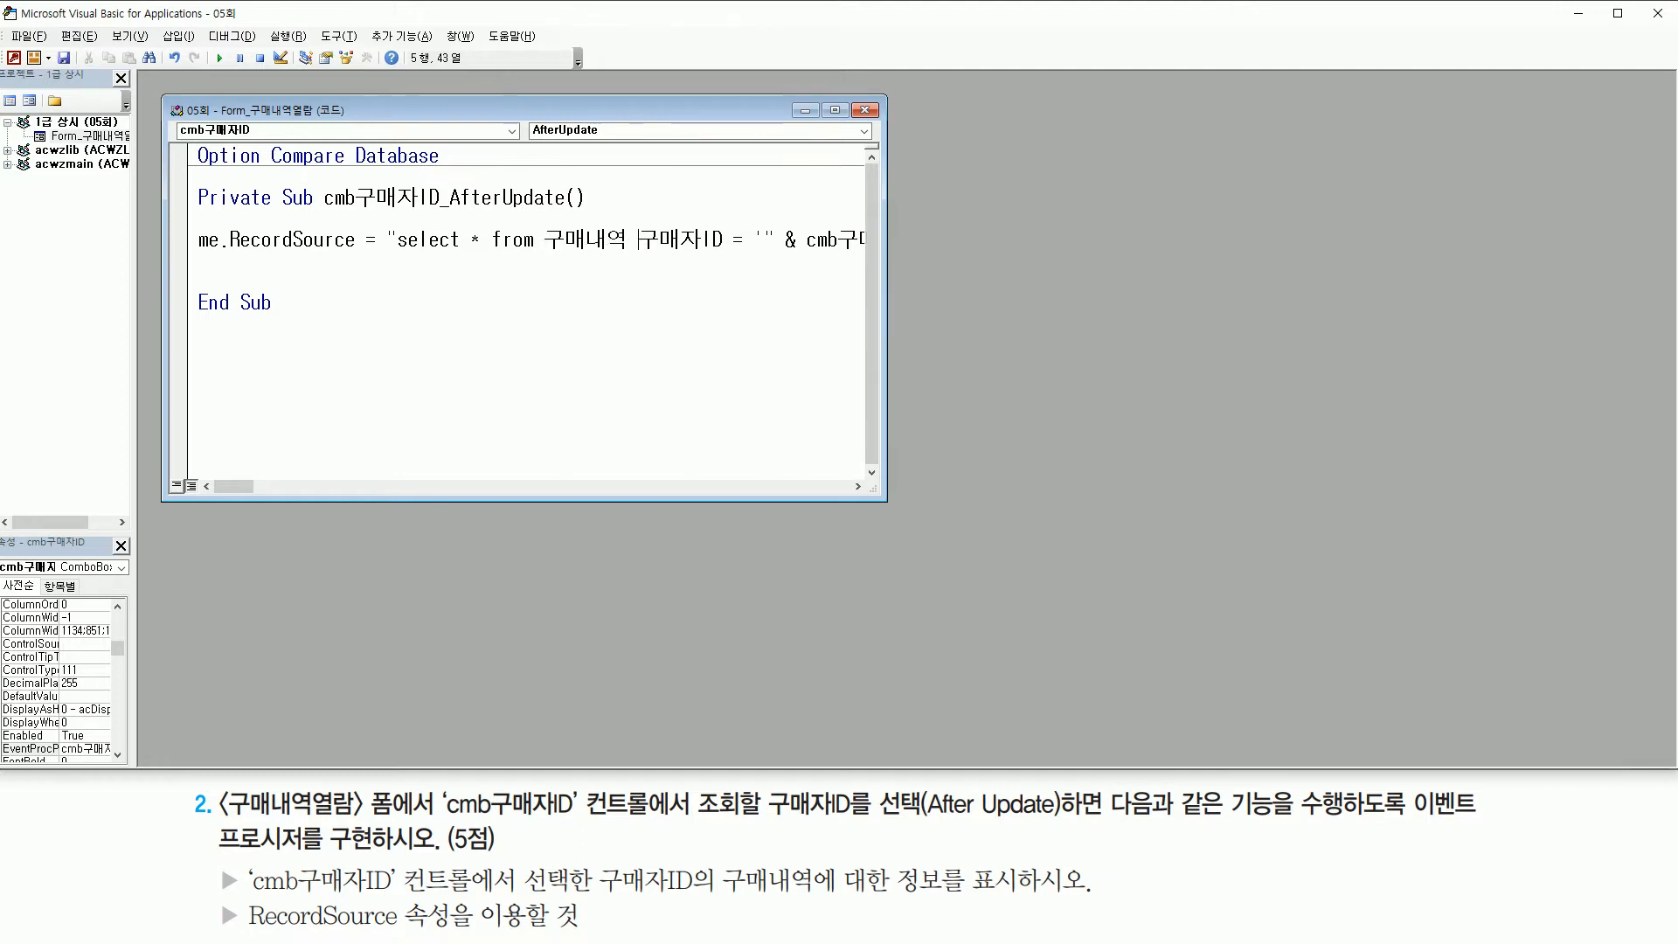
{"action": "type", "text": " where"}
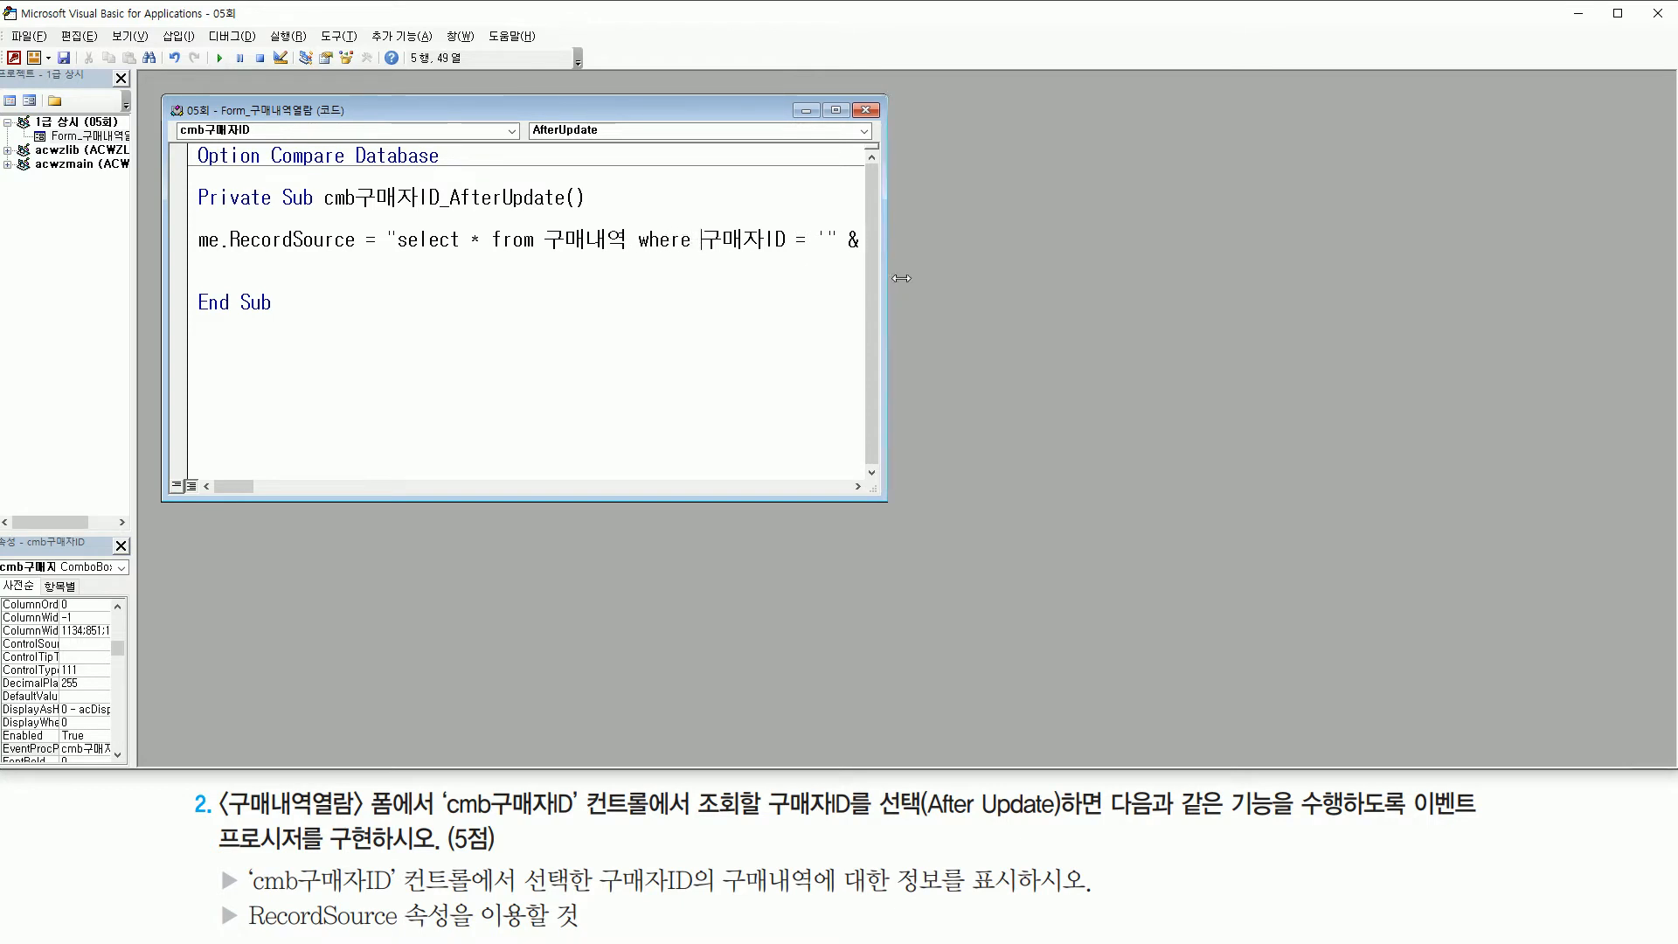
{"action": "left_click_drag", "start_coordinate": [885, 278], "coordinate": [1404, 277]}
{"action": "left_click", "coordinate": [723, 269]}
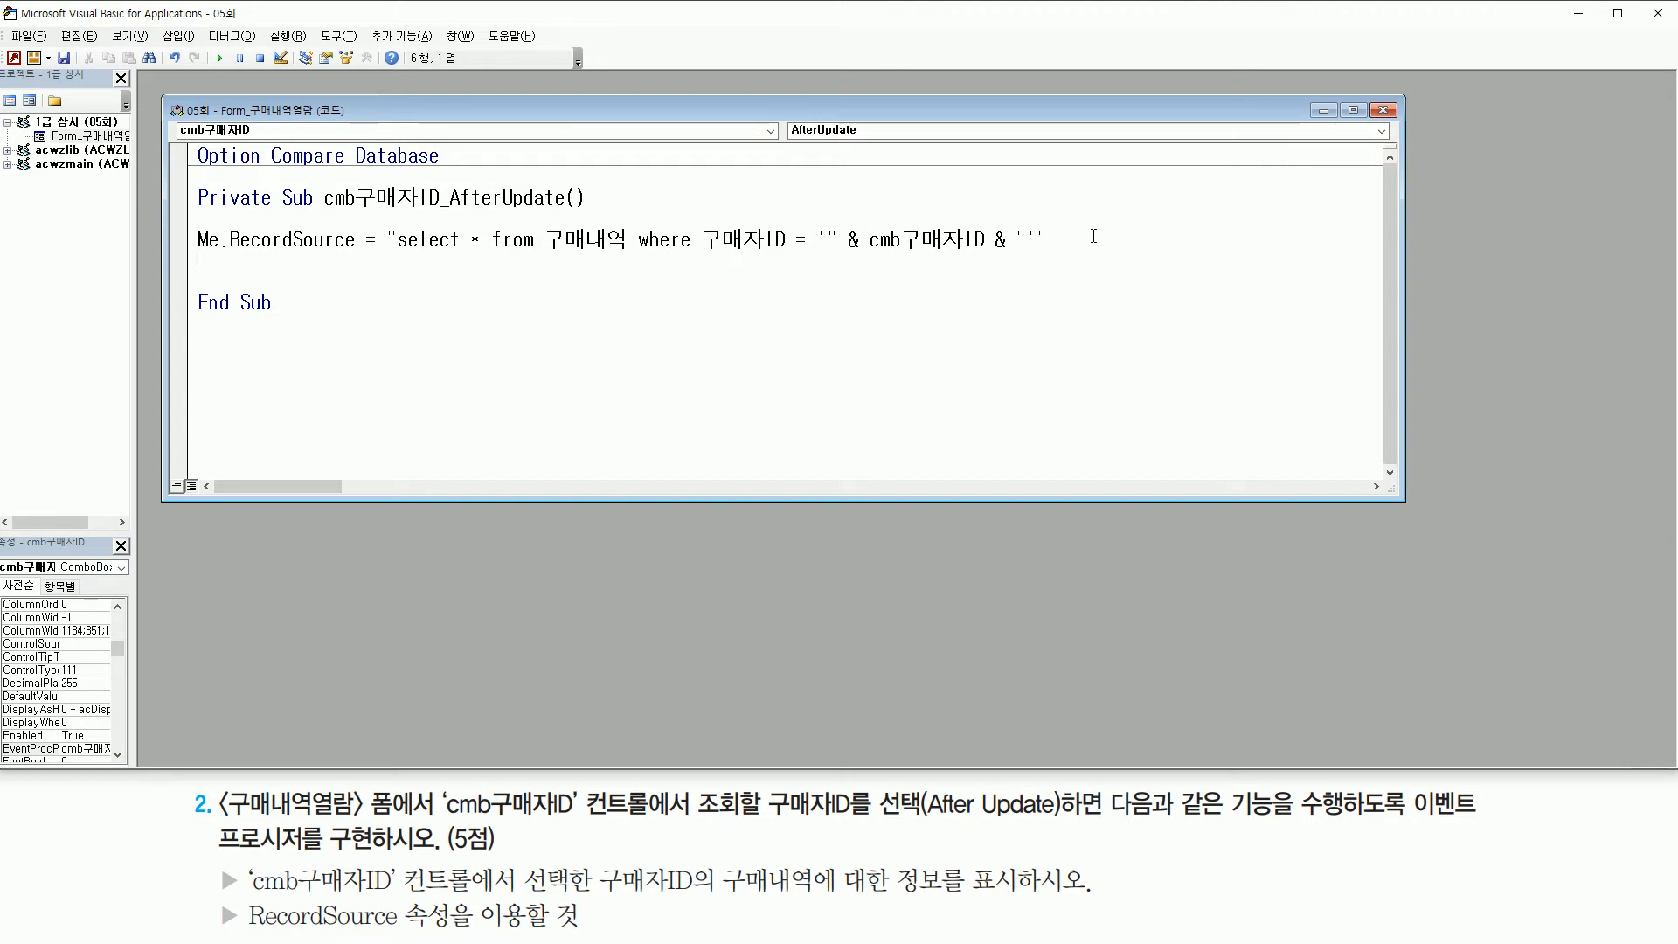
{"action": "left_click_drag", "start_coordinate": [1095, 237], "coordinate": [196, 239]}
{"action": "left_click", "coordinate": [359, 259]}
{"action": "mouse_move", "coordinate": [546, 252]}
{"action": "left_mouse_down"}
{"action": "mouse_move", "coordinate": [712, 229]}
{"action": "mouse_move", "coordinate": [785, 257]}
{"action": "mouse_move", "coordinate": [991, 253]}
{"action": "left_mouse_up"}
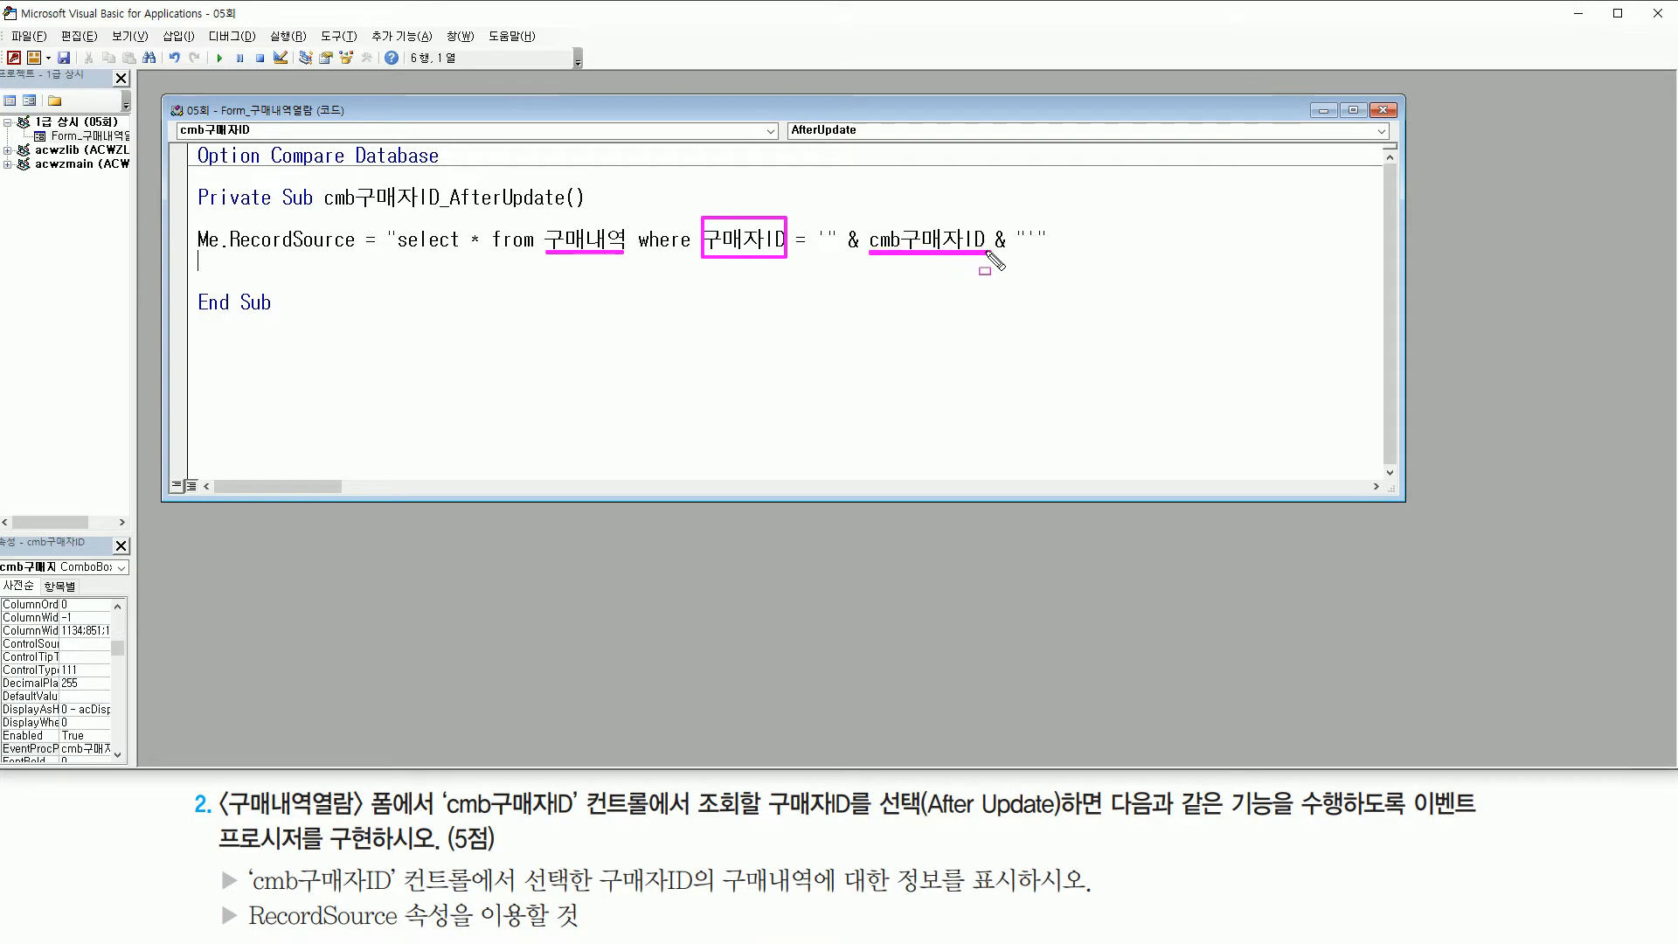
{"action": "left_click_drag", "start_coordinate": [795, 228], "coordinate": [810, 255]}
{"action": "key", "text": "Escape"}
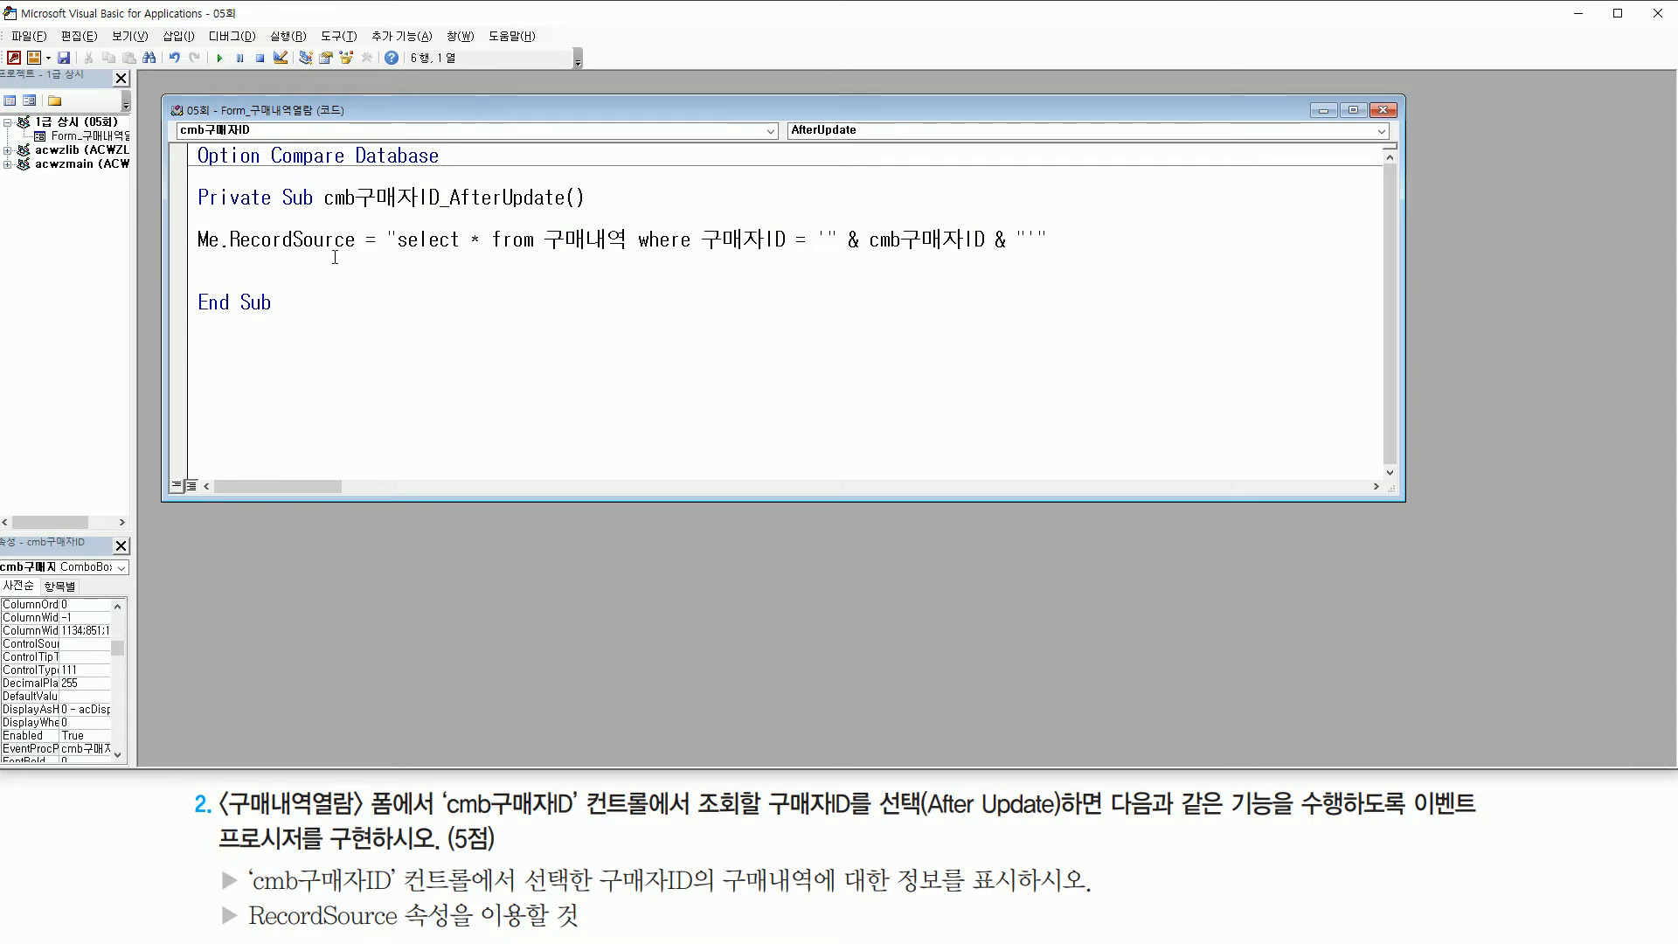
Switch back to Access and test the 구매내역열람 form in Form View by choosing the first buyer in the 구매자ID combo box.
{"action": "left_click", "coordinate": [13, 58]}
{"action": "left_click", "coordinate": [26, 101]}
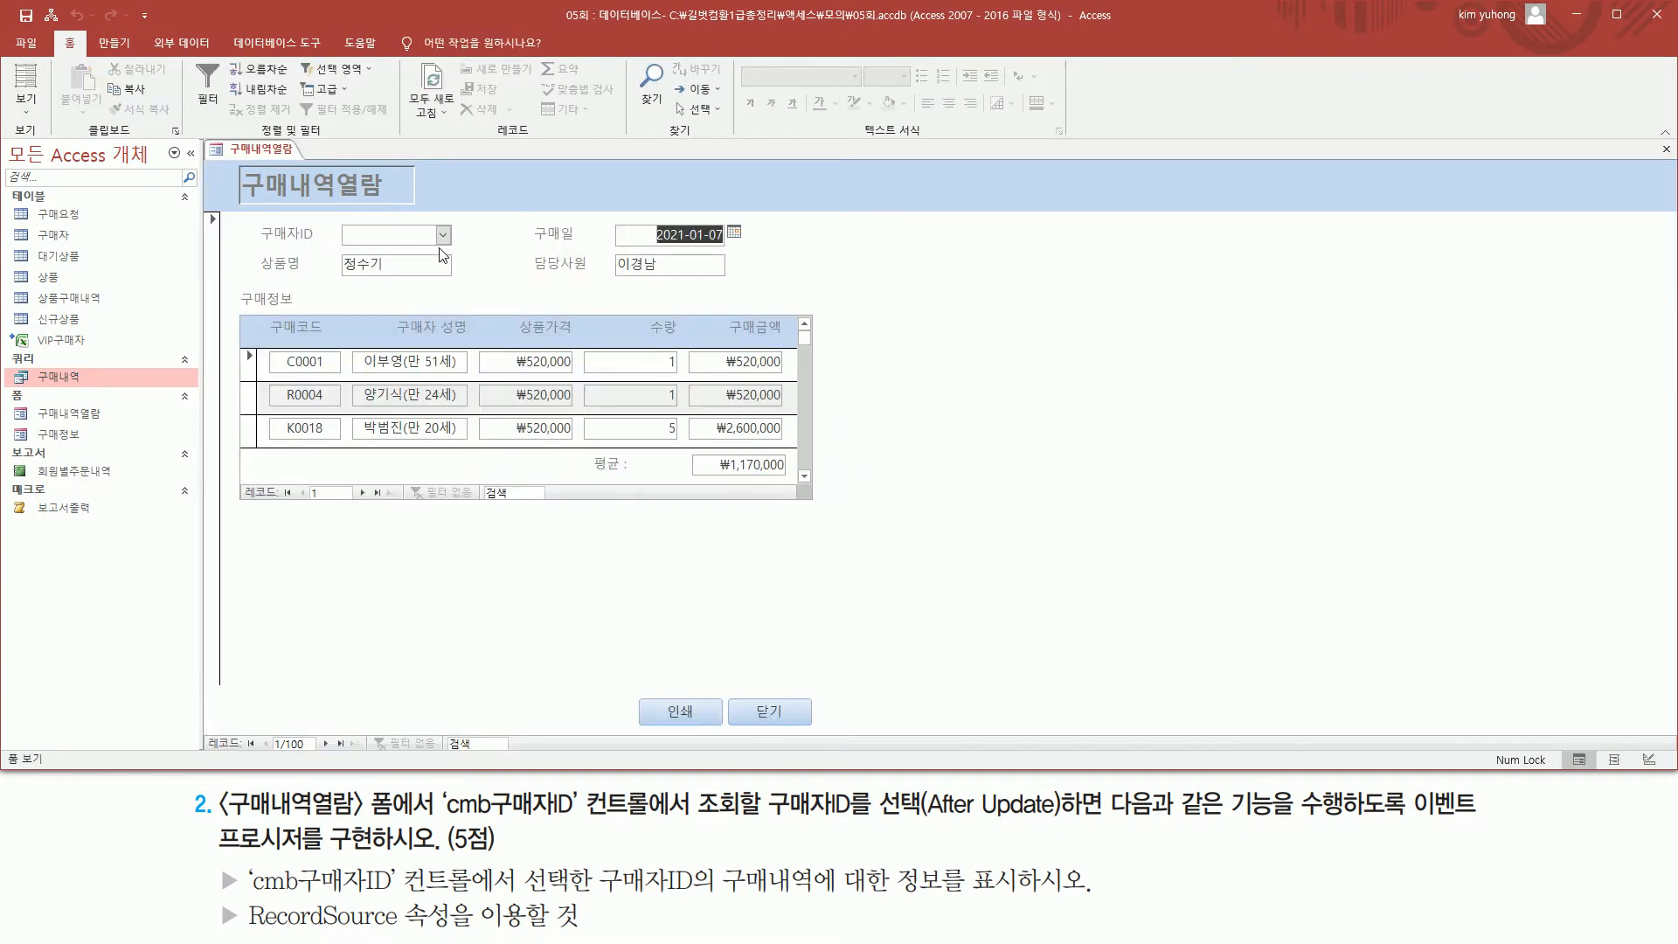
{"action": "left_click", "coordinate": [444, 235]}
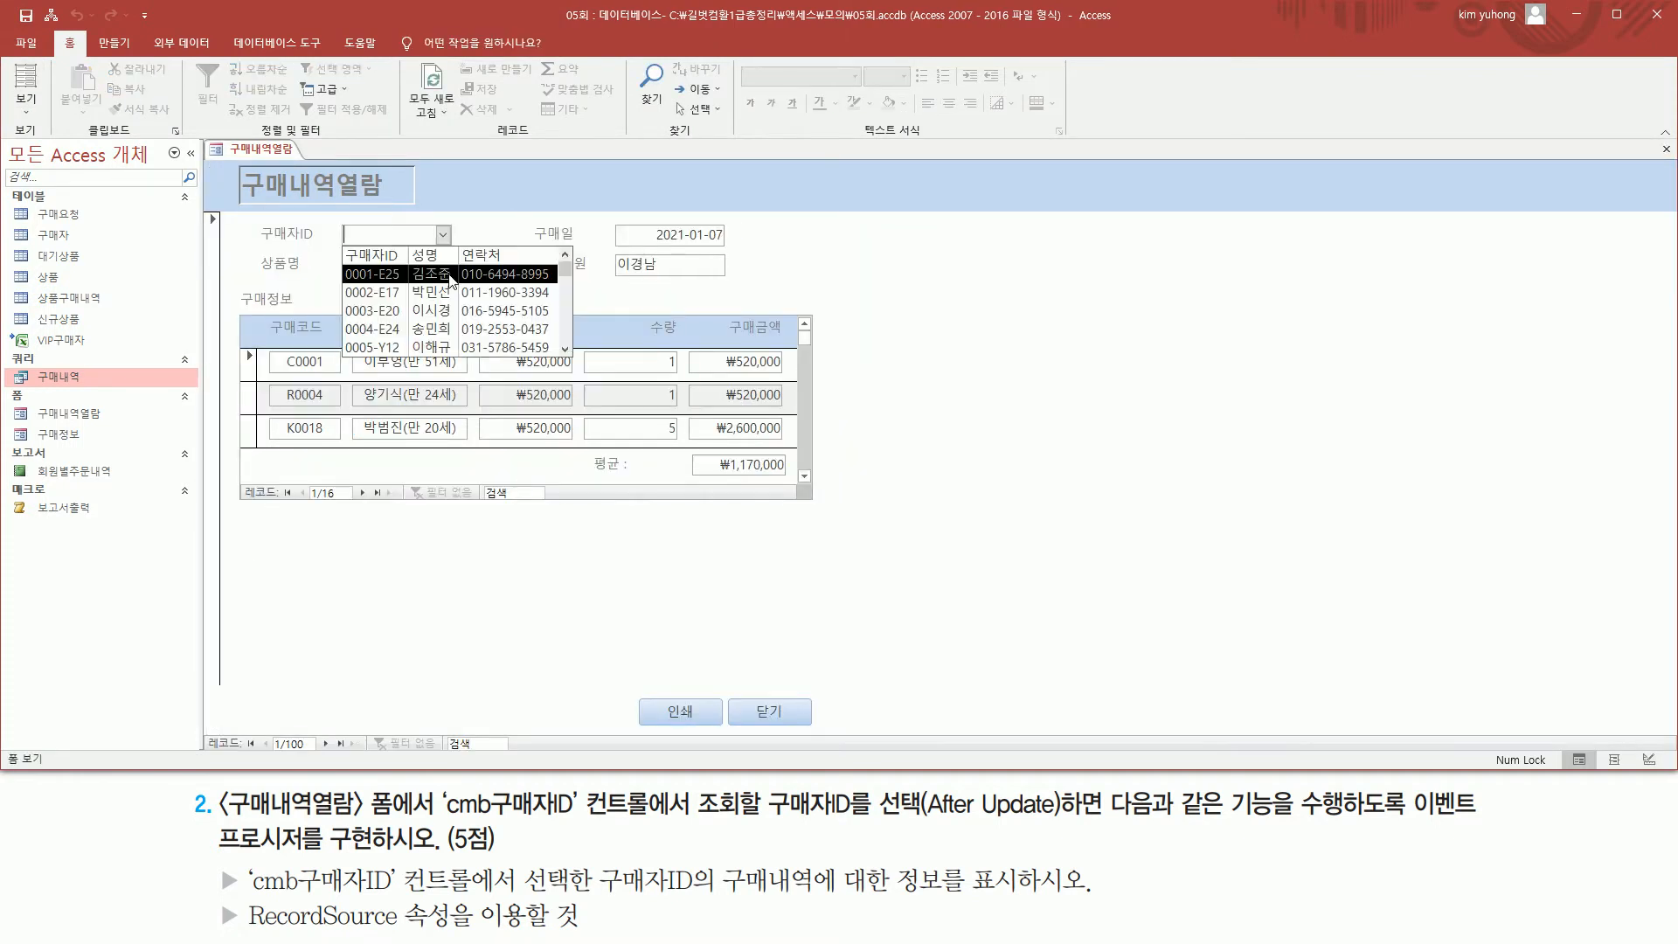
{"action": "left_click", "coordinate": [450, 276]}
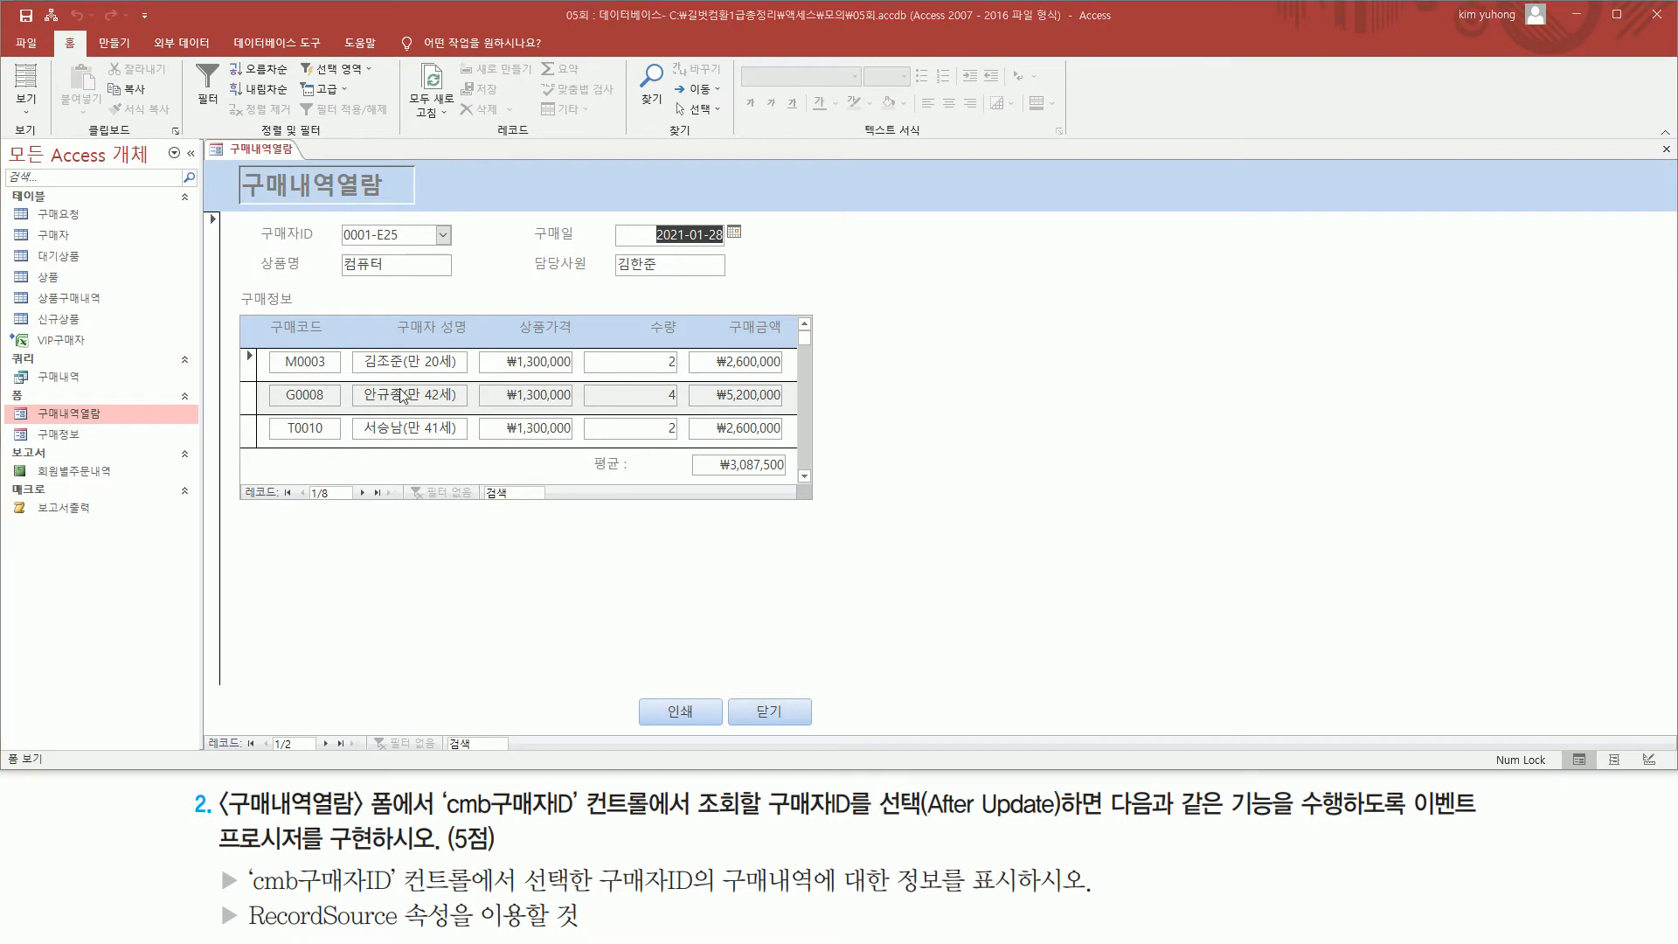
Choose the second buyer in the 구매자ID combo box to check that buyer's purchases, and close the 구매내역열람 form.
{"action": "left_click", "coordinate": [442, 234]}
{"action": "left_click", "coordinate": [449, 295]}
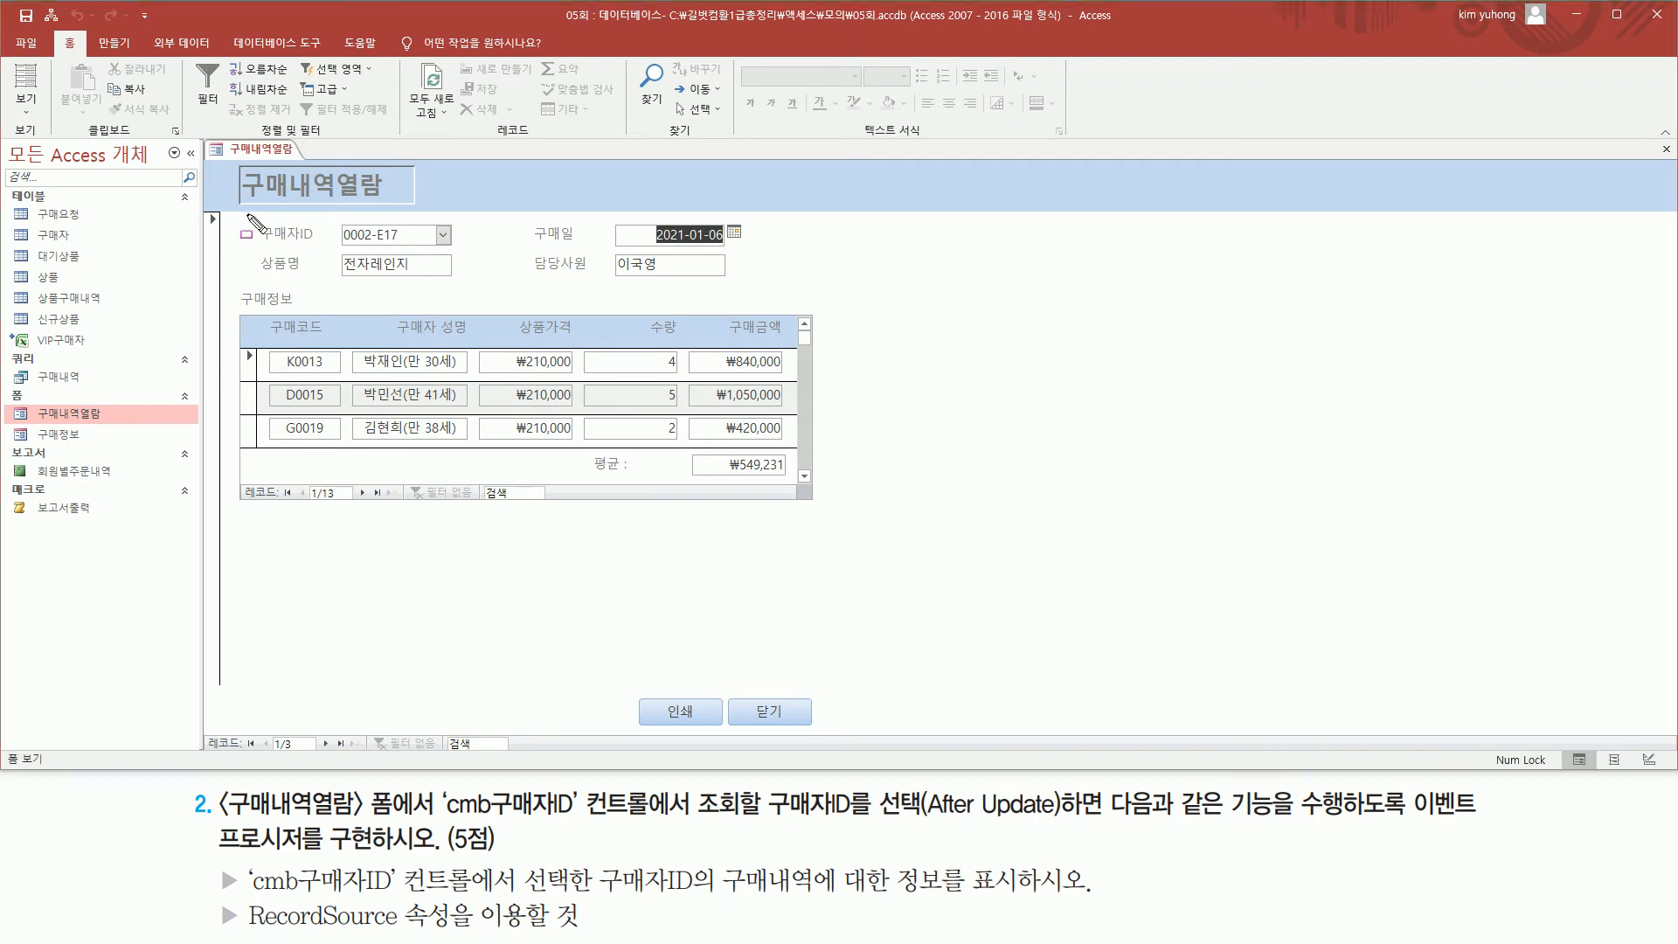
{"action": "left_click_drag", "start_coordinate": [447, 250], "coordinate": [448, 251]}
{"action": "left_click_drag", "start_coordinate": [296, 465], "coordinate": [349, 517]}
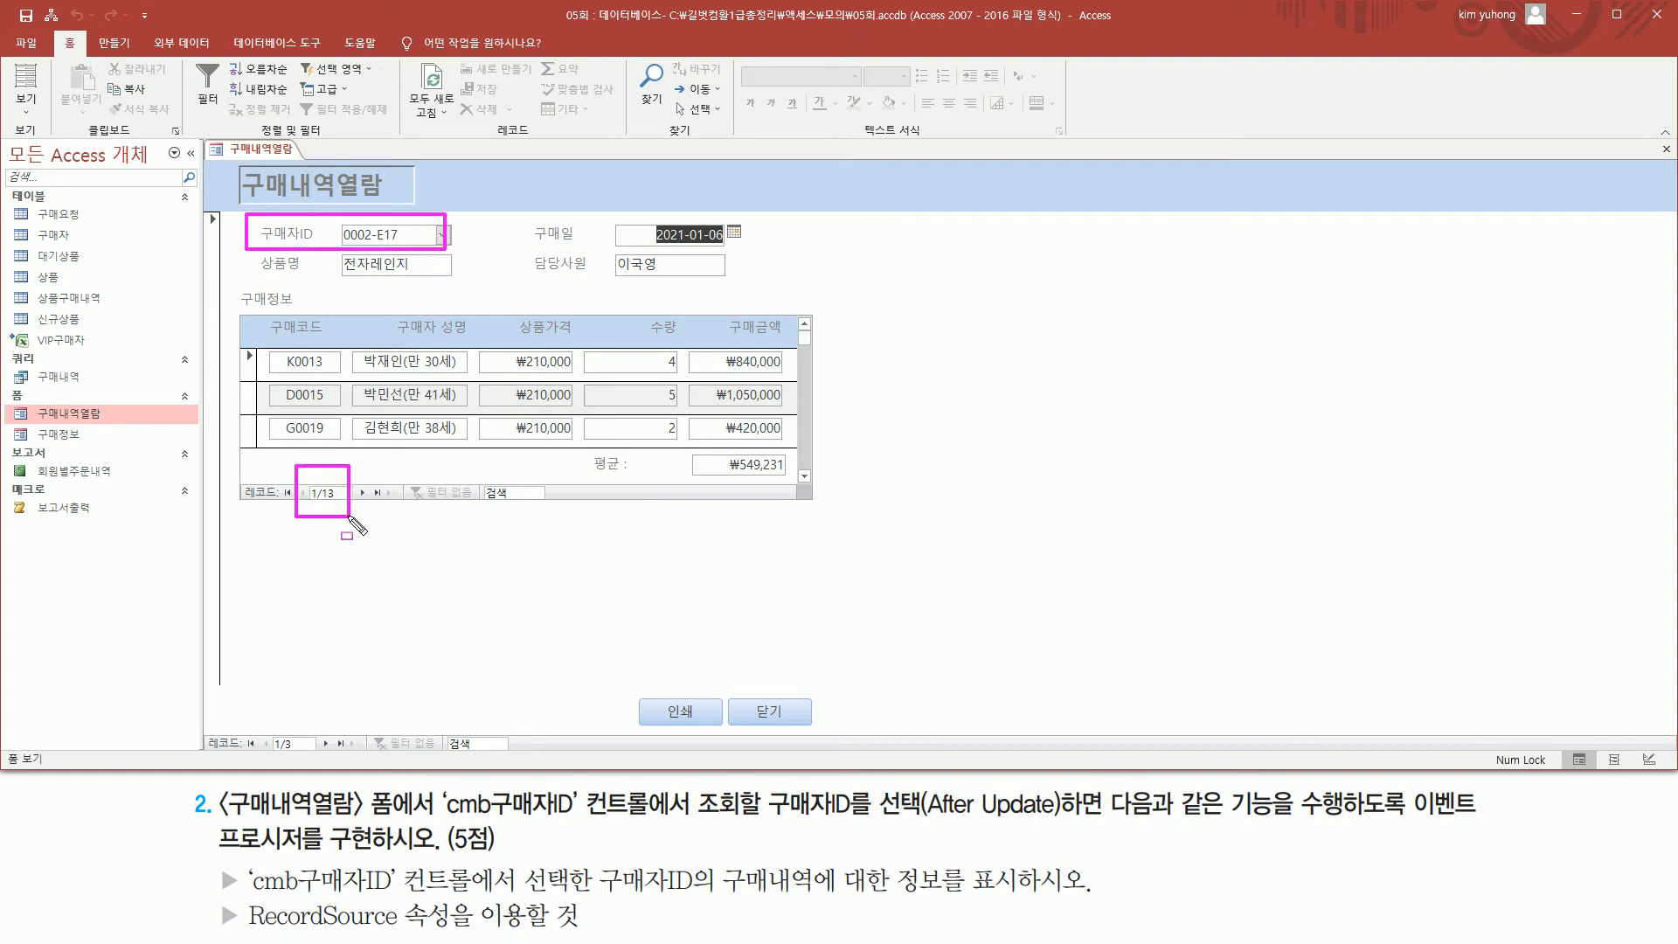
{"action": "key", "text": "Escape"}
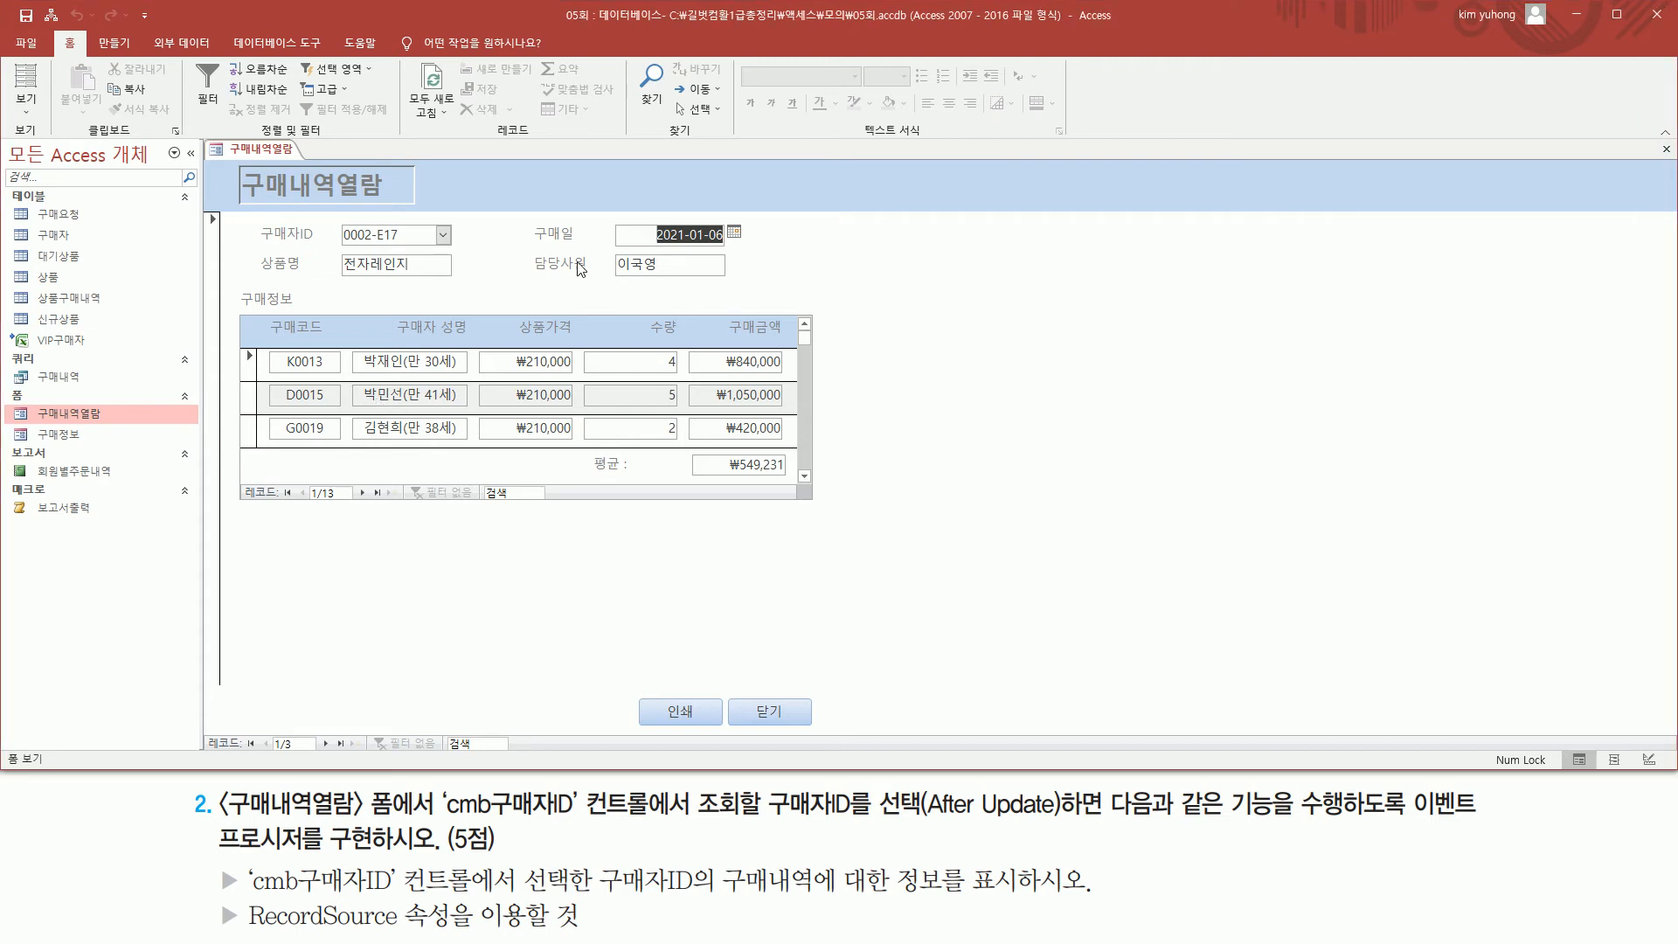
{"action": "right_click", "coordinate": [281, 150]}
{"action": "left_click", "coordinate": [308, 186]}
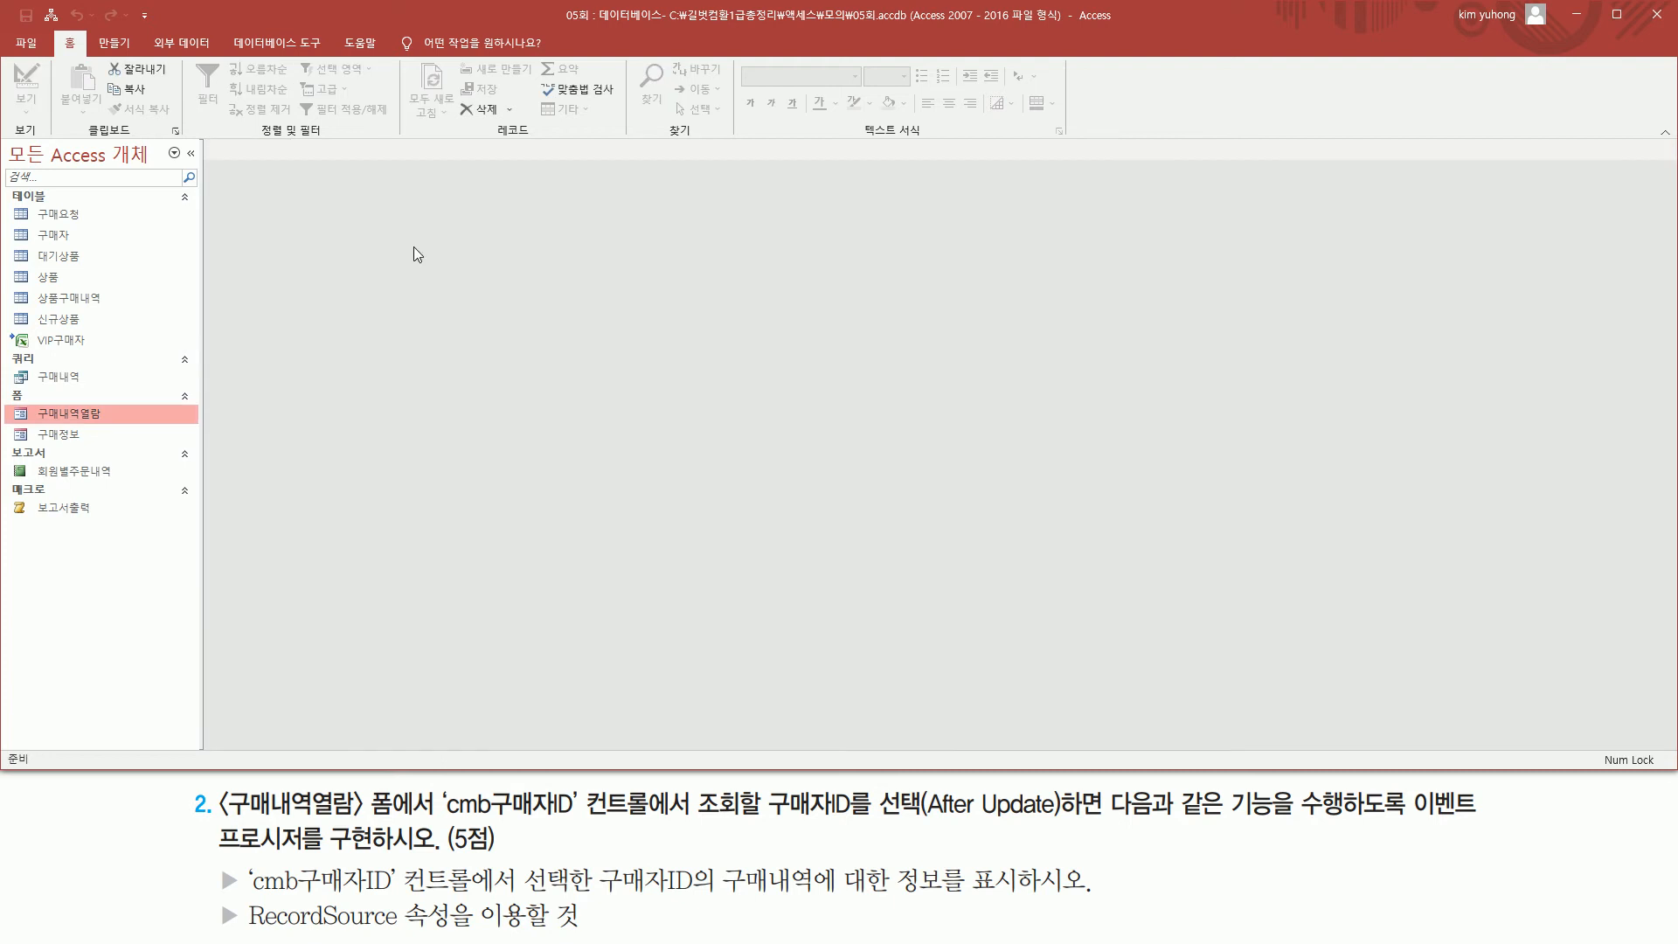